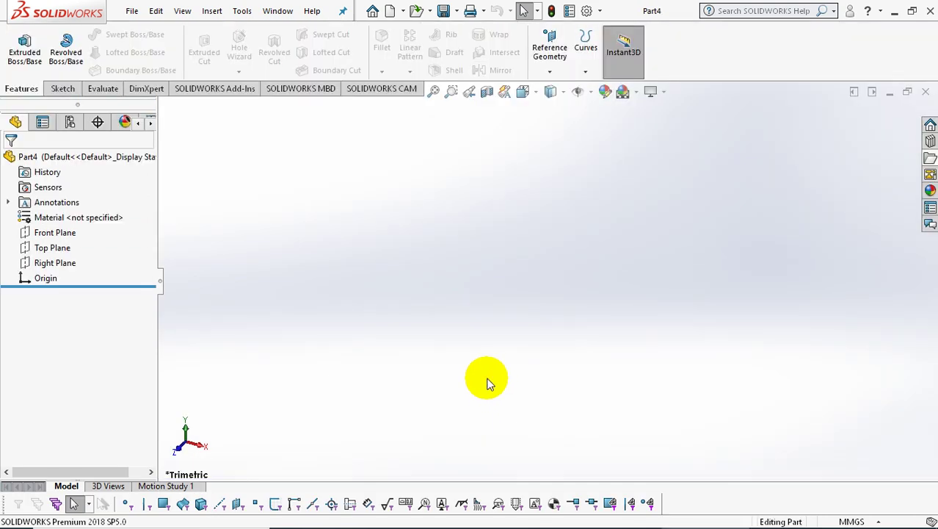
# Sketch on the Top Plane: a vertical centreline down to the origin and a horizontal one rightward
pyautogui.click(62, 249)
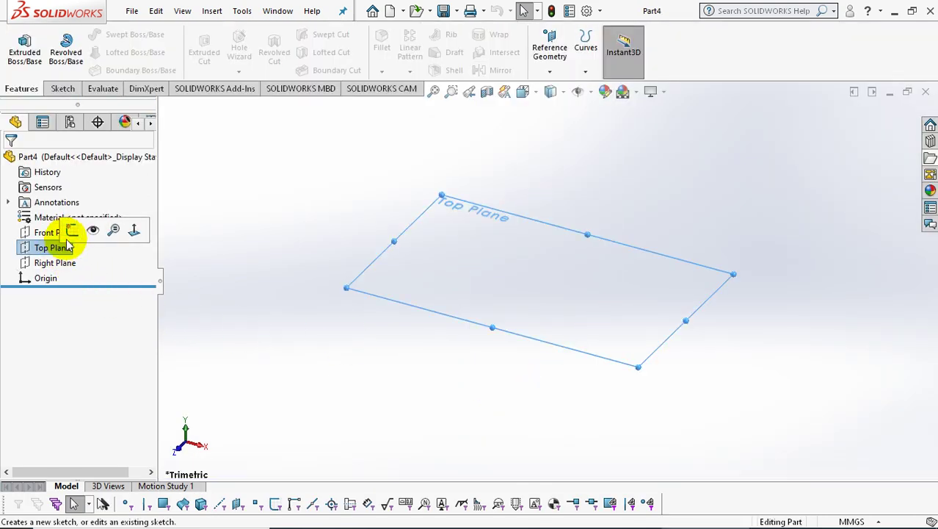
pyautogui.click(63, 229)
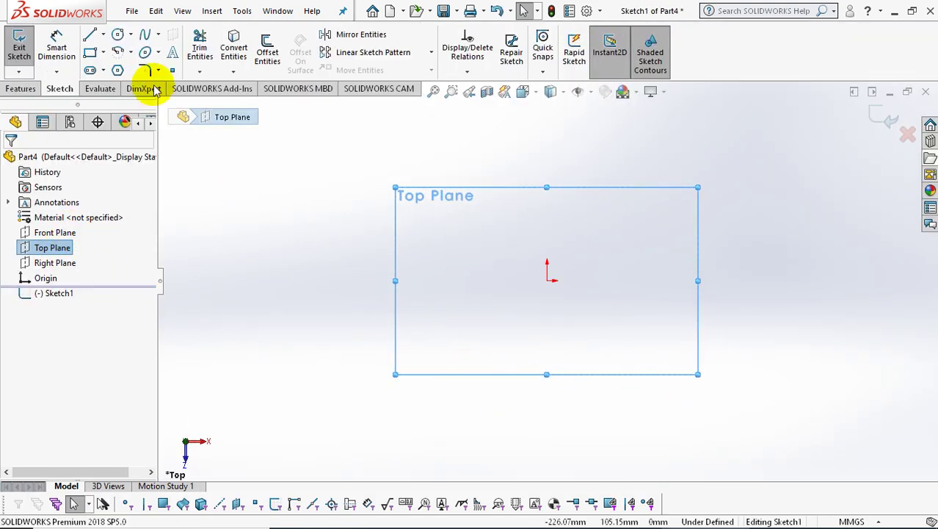
pyautogui.click(104, 35)
pyautogui.click(111, 70)
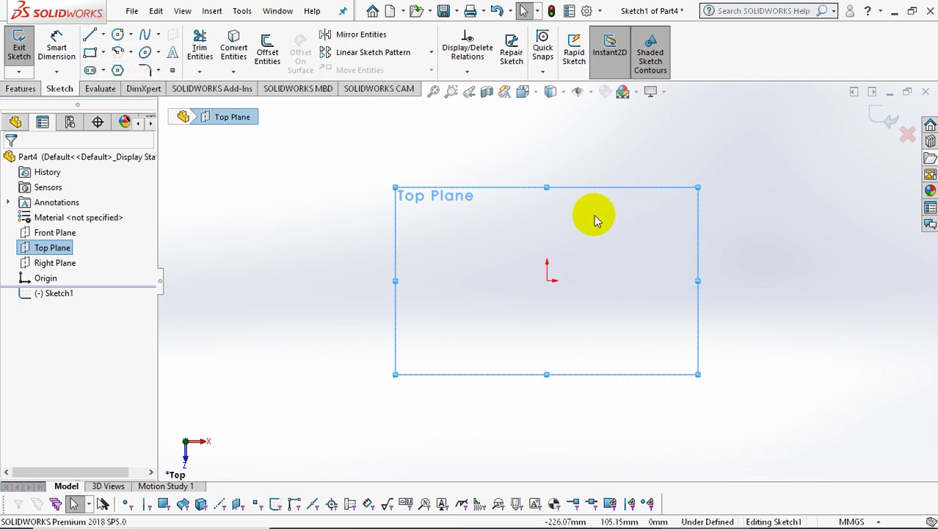
pyautogui.click(547, 209)
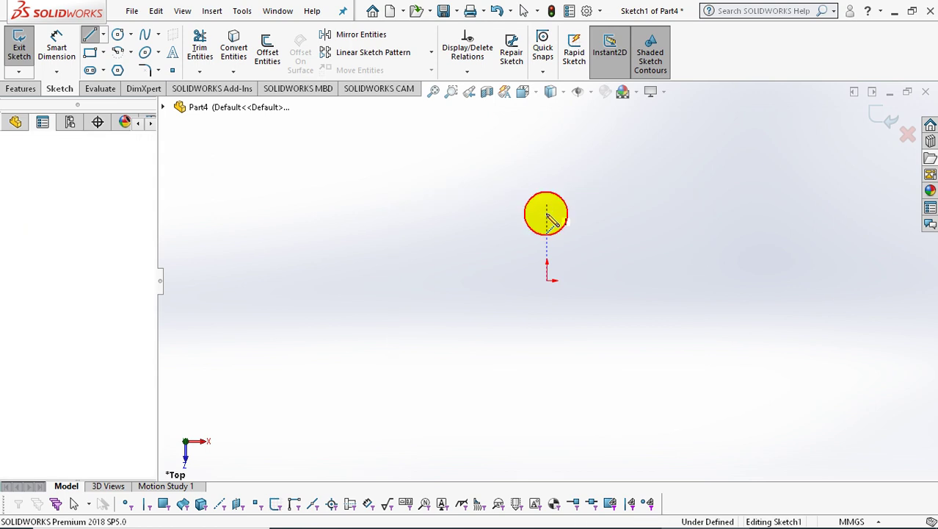
pyautogui.click(547, 280)
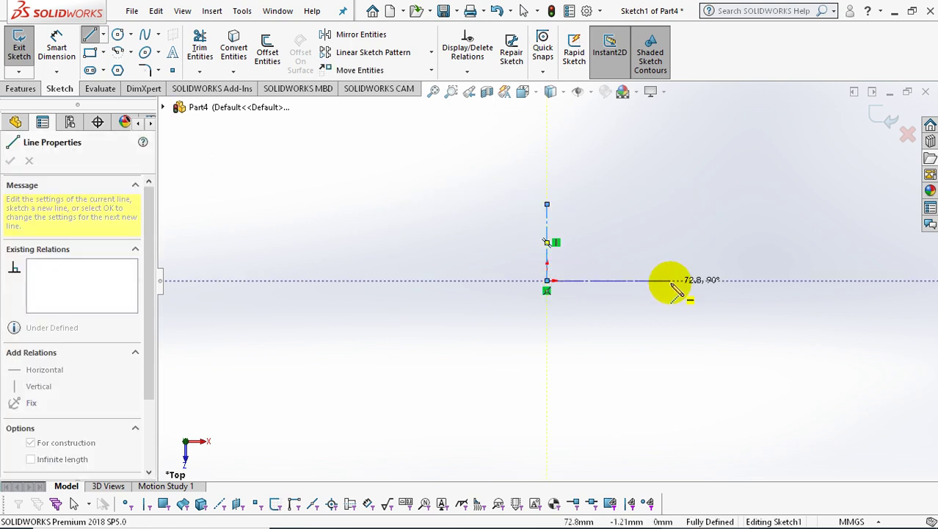
pyautogui.click(671, 280)
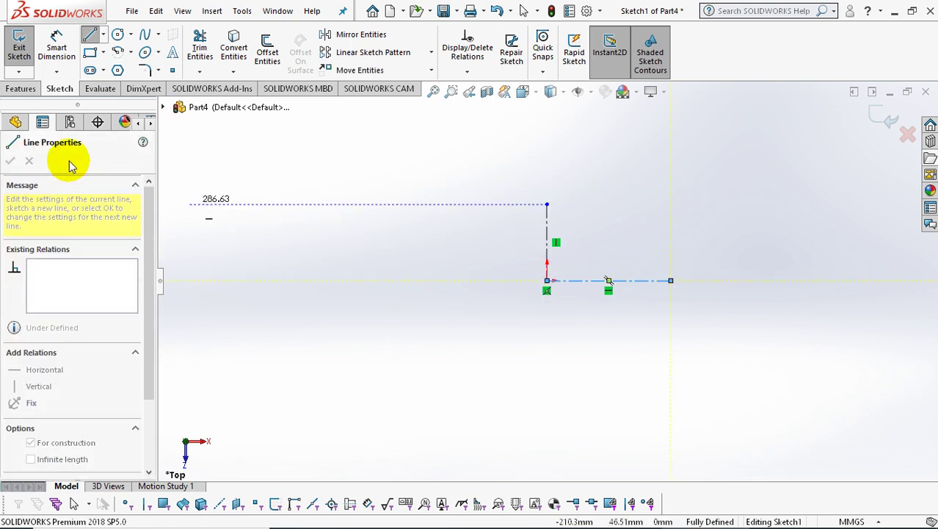
pyautogui.press('Escape')
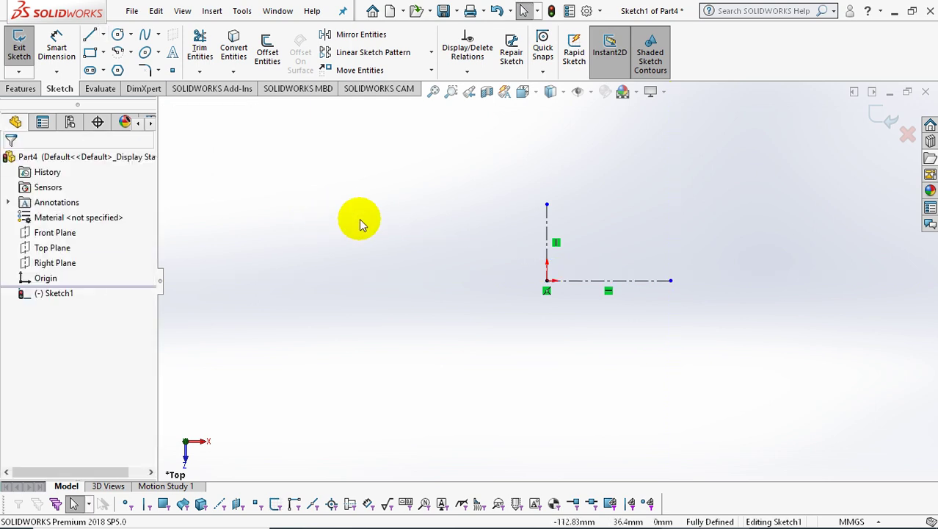
# Draw a centre-point arc centred below the origin, starting at the vertical centreline's top
pyautogui.click(119, 52)
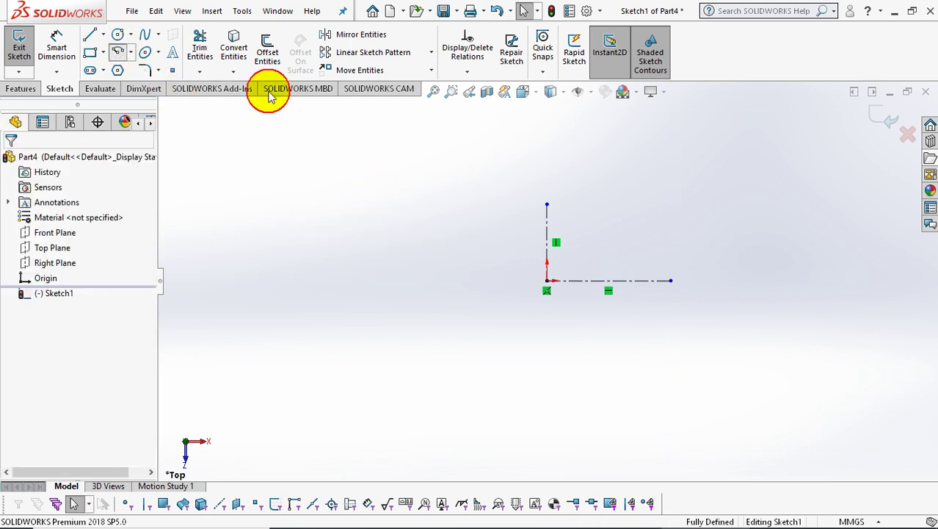
pyautogui.click(547, 357)
pyautogui.click(547, 204)
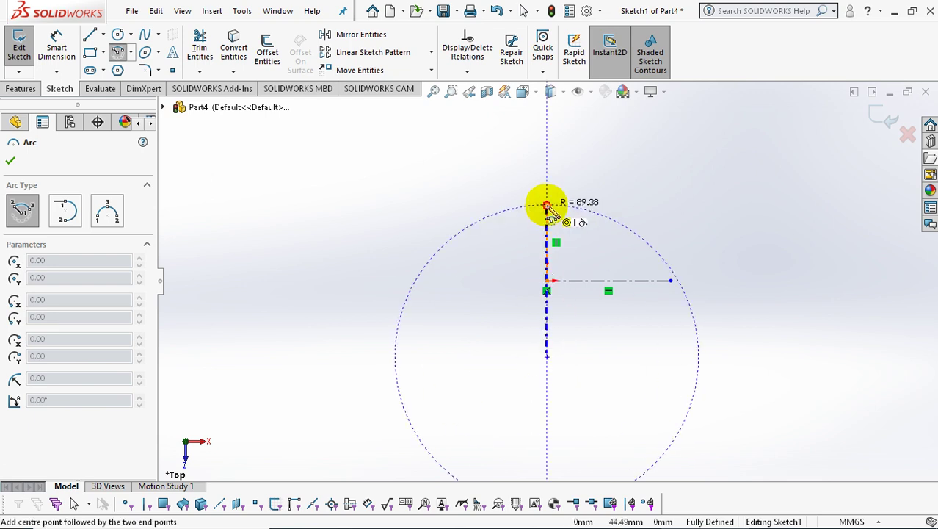
pyautogui.click(669, 250)
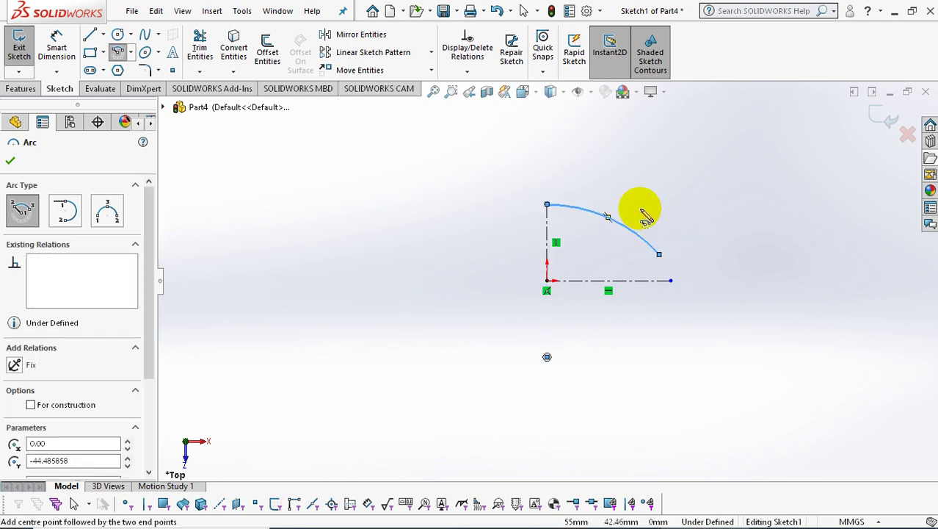
# Constrain the arc's centre point to lie on the vertical centreline
pyautogui.click(467, 72)
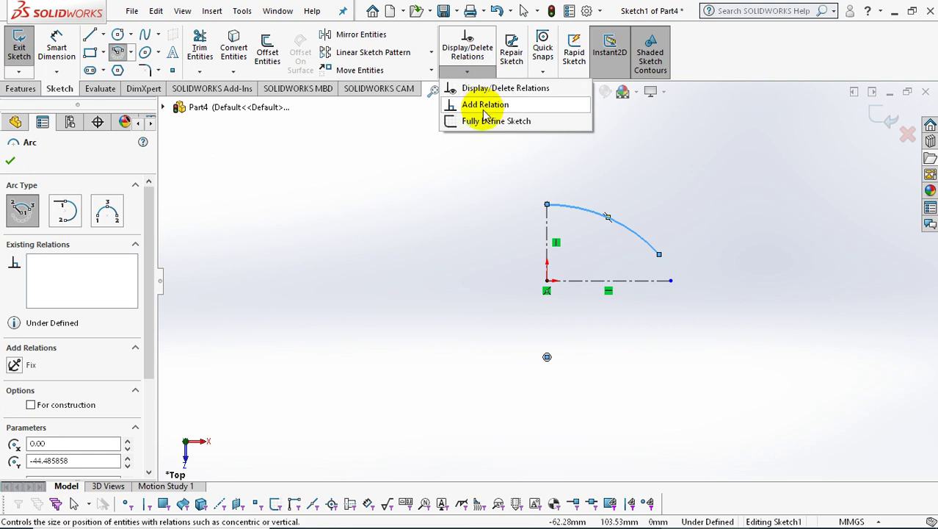
pyautogui.click(474, 103)
pyautogui.rightClick(125, 215)
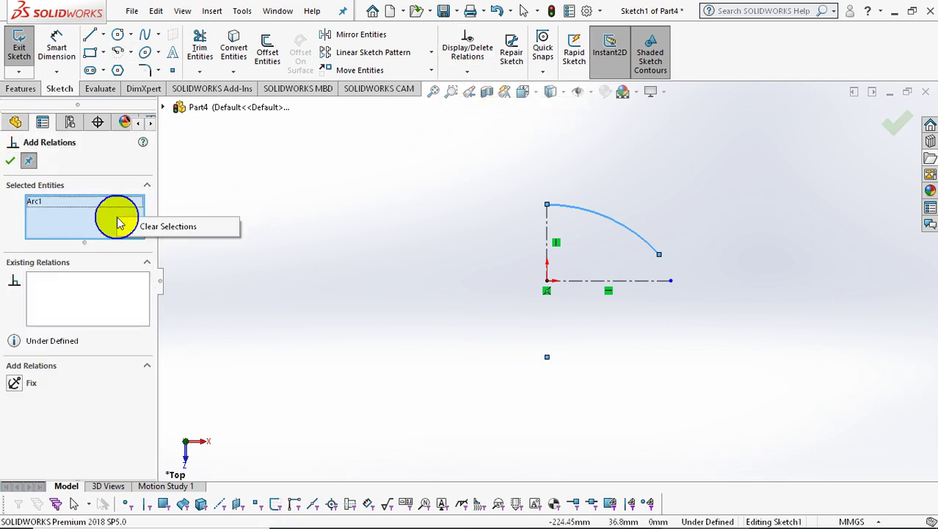
pyautogui.click(134, 224)
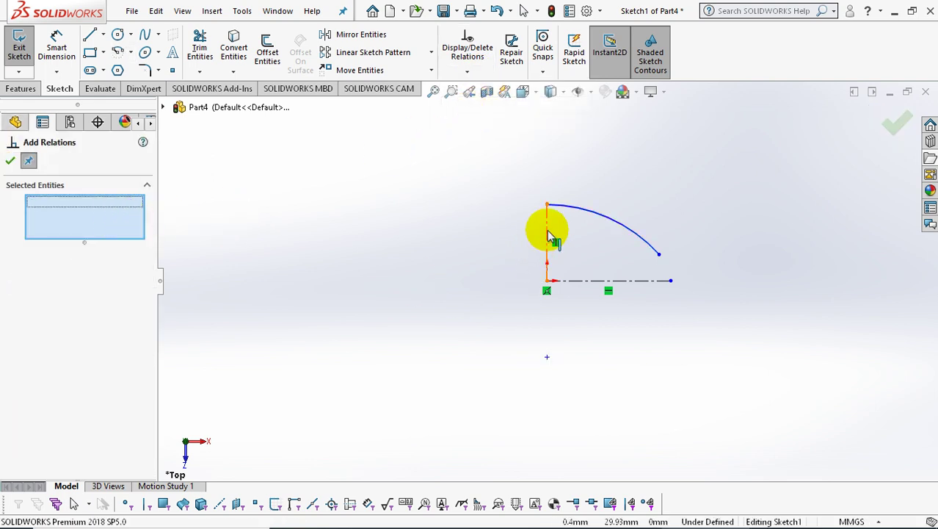
pyautogui.click(550, 235)
pyautogui.click(547, 357)
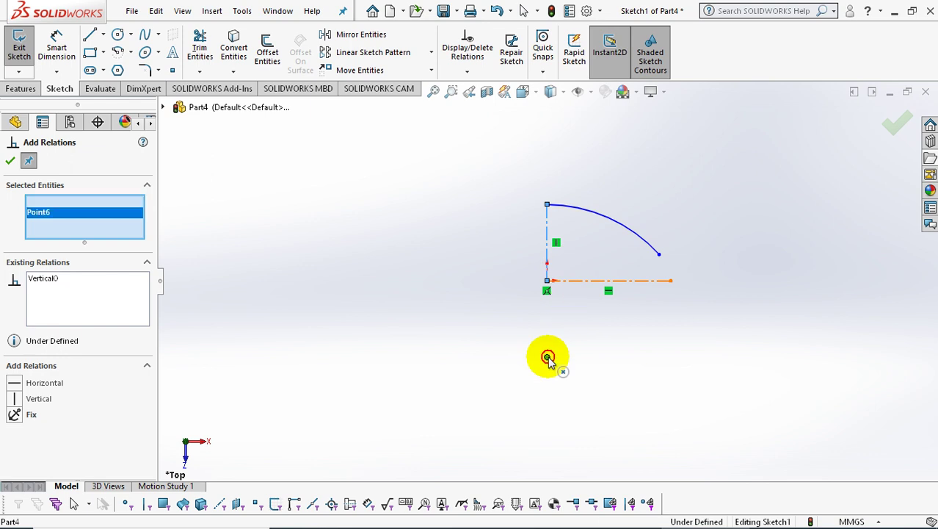
pyautogui.click(11, 160)
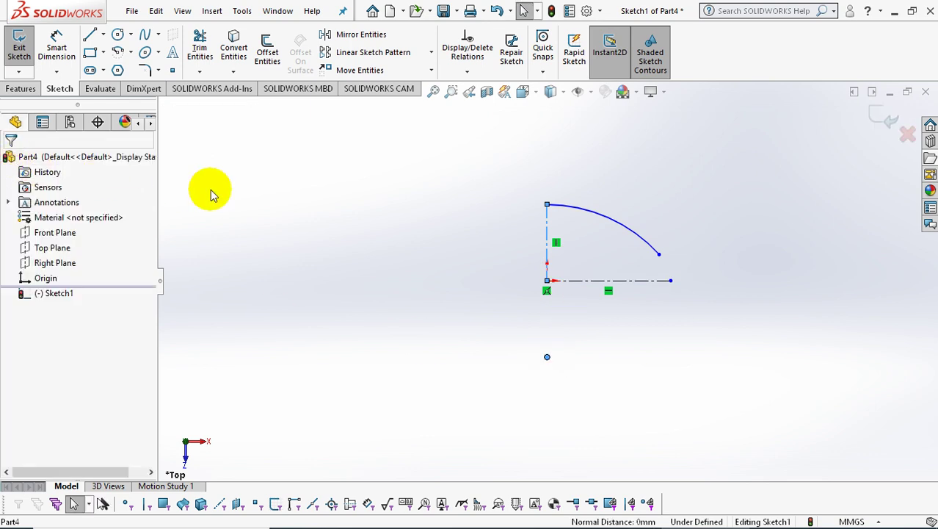
pyautogui.click(291, 203)
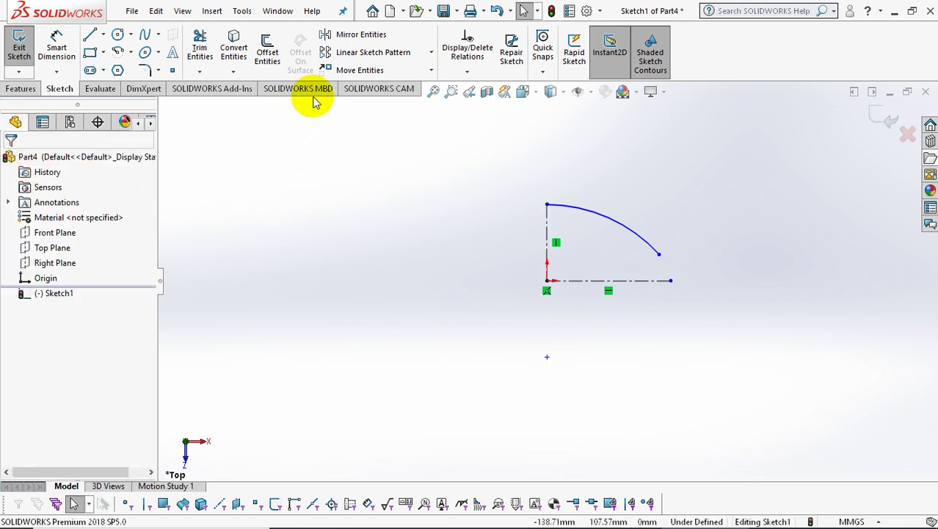
# Mirror Arc1 about the horizontal centreline (Line2) to create a matching lower arc
pyautogui.click(365, 35)
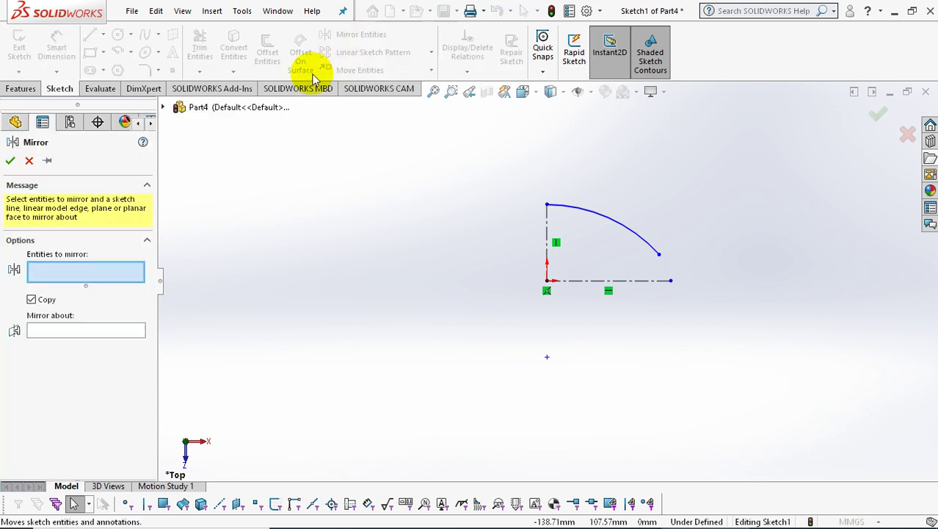
pyautogui.click(115, 332)
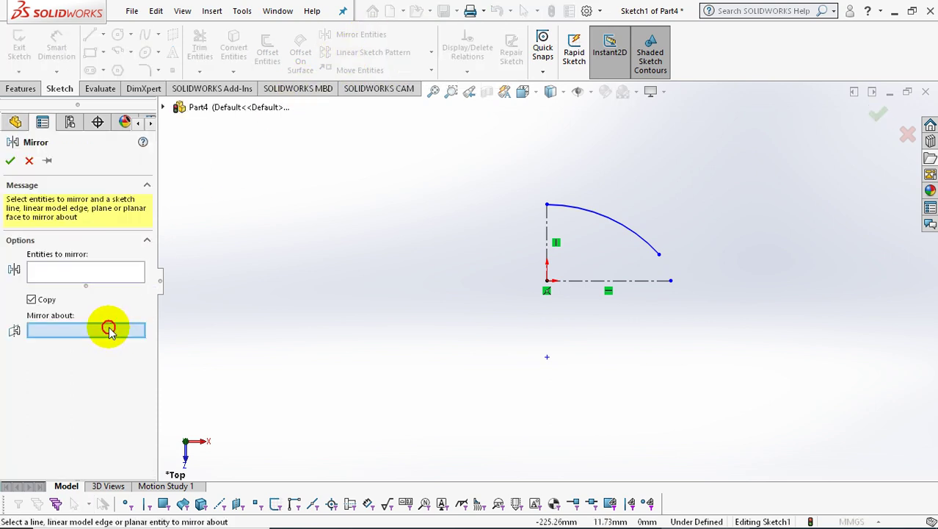
pyautogui.click(593, 282)
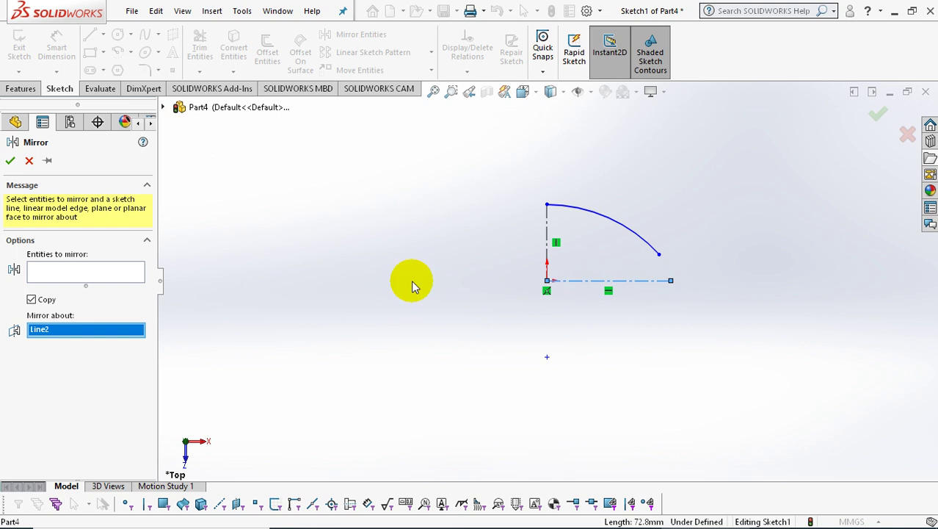
pyautogui.click(101, 273)
pyautogui.click(605, 220)
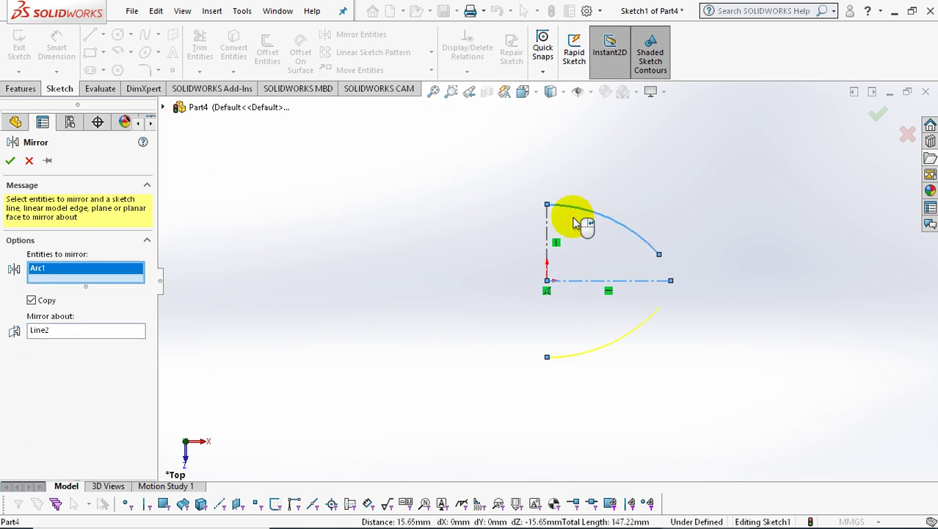
pyautogui.click(10, 161)
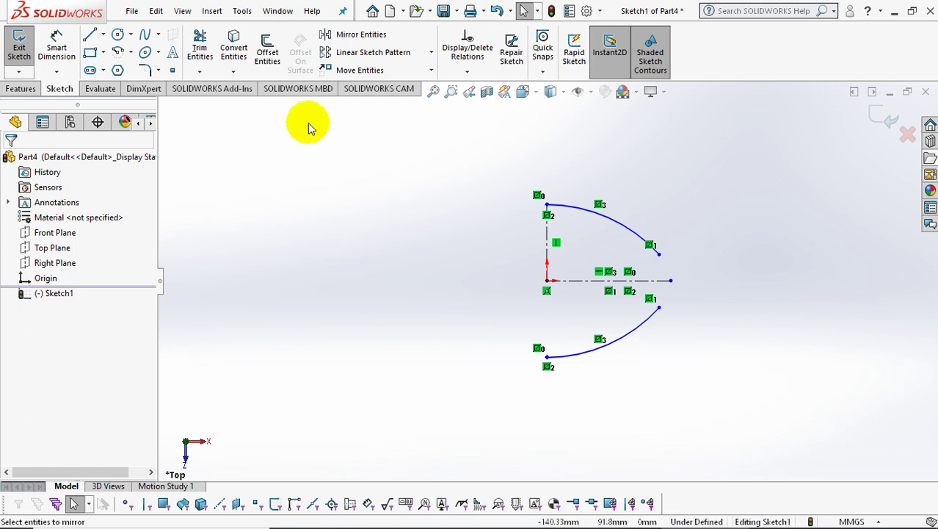
# Fillet the upper and lower arcs with an 8.50 mm sketch fillet, accepting relation removal
pyautogui.click(145, 71)
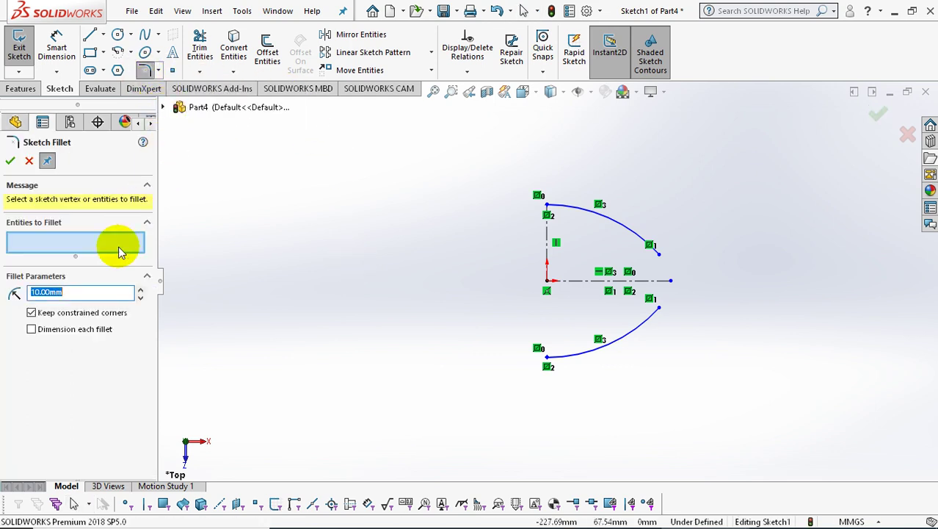
pyautogui.moveTo(93, 293); pyautogui.dragTo(26, 293)
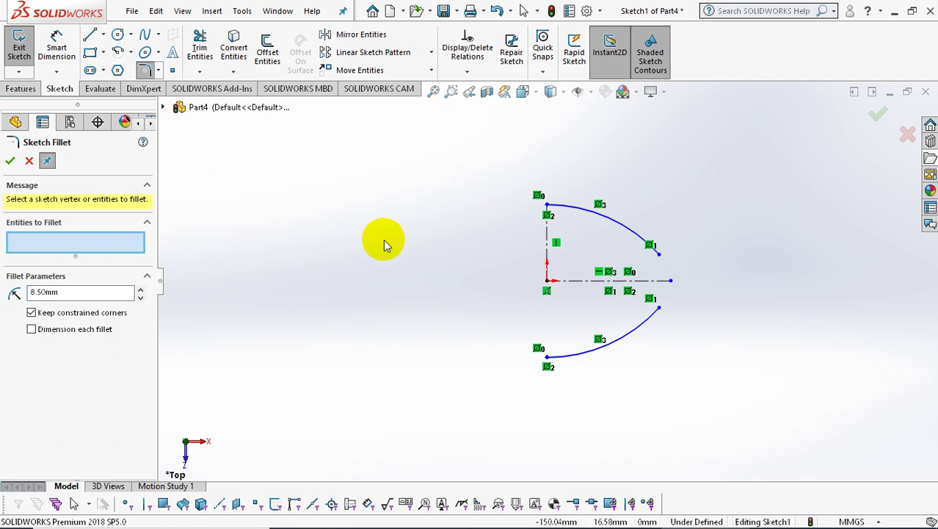
pyautogui.click(606, 223)
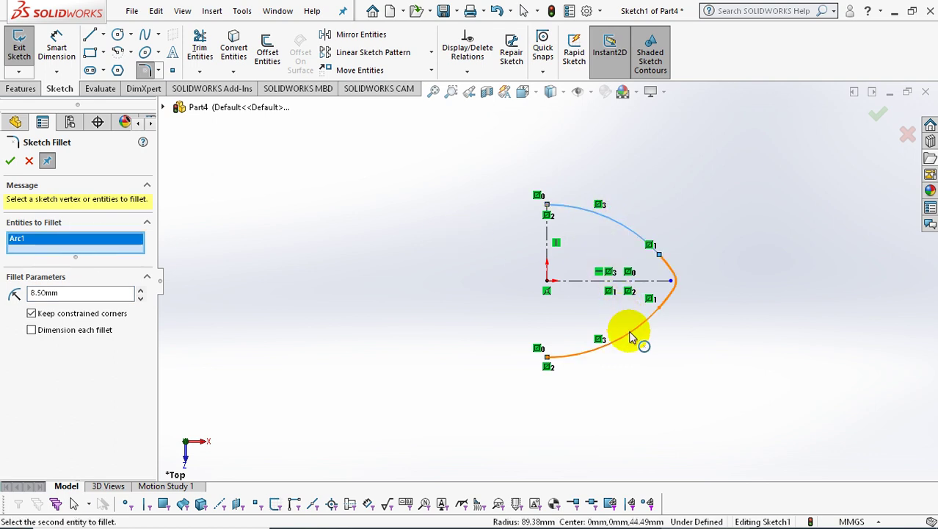
pyautogui.click(628, 332)
pyautogui.click(504, 277)
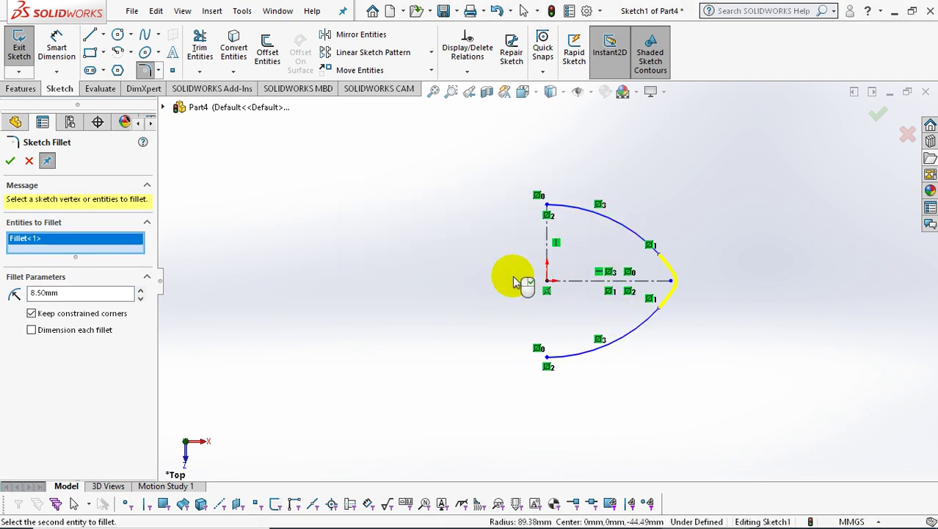
pyautogui.click(11, 161)
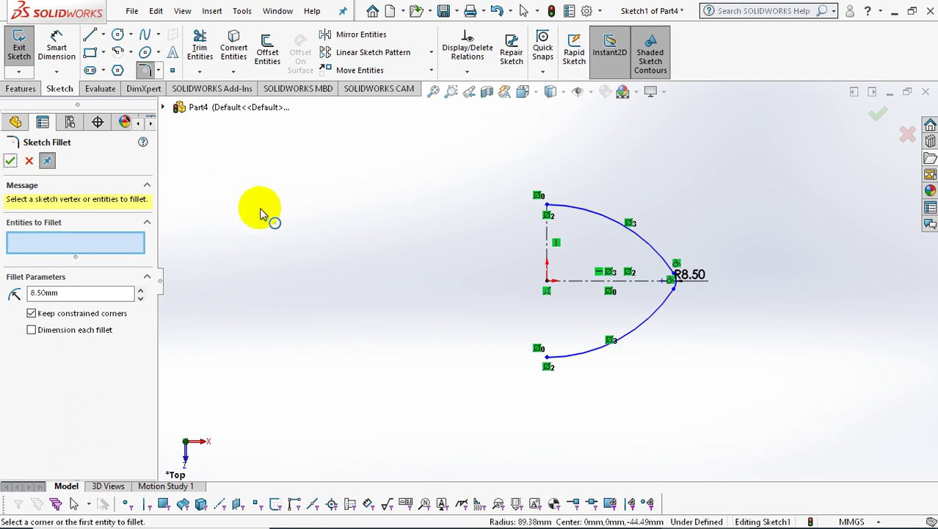
pyautogui.click(11, 161)
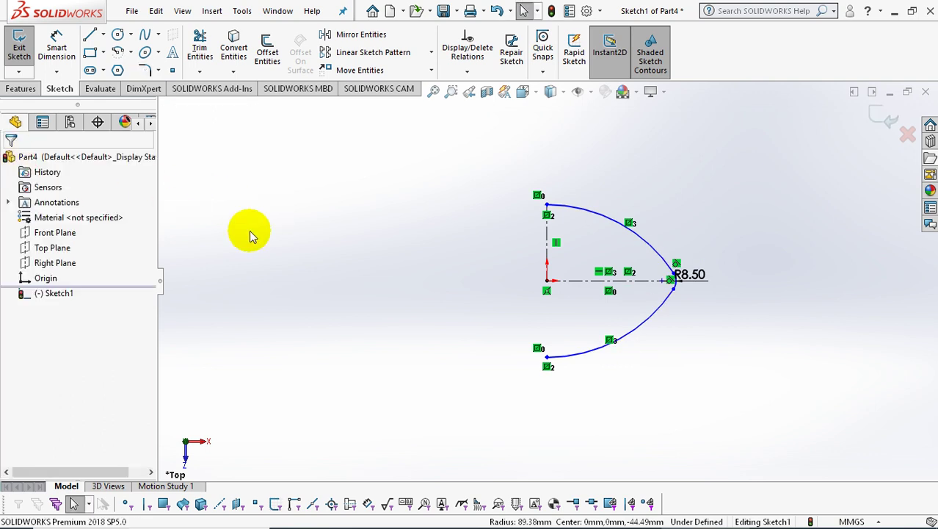
# Give the upper arc an R50 mm radius dimension
pyautogui.click(57, 45)
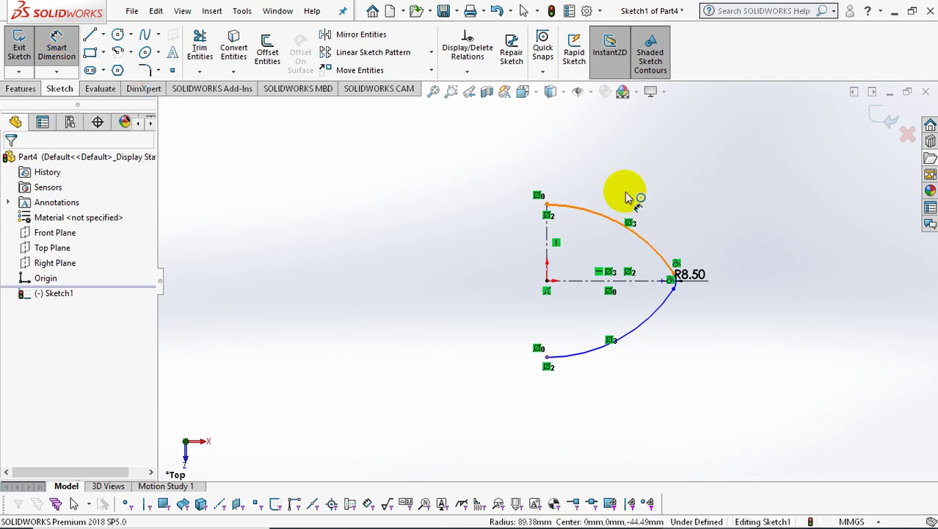
pyautogui.click(626, 215)
pyautogui.click(716, 180)
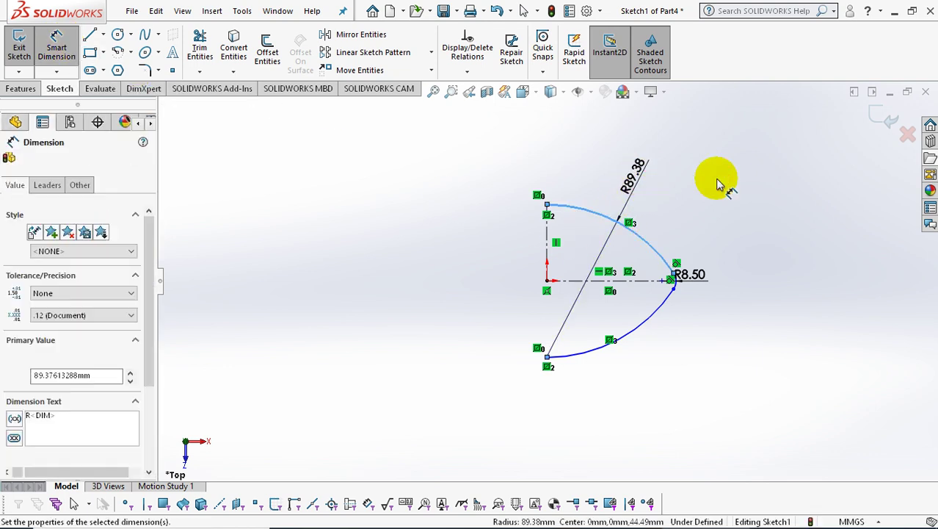
pyautogui.write('50')
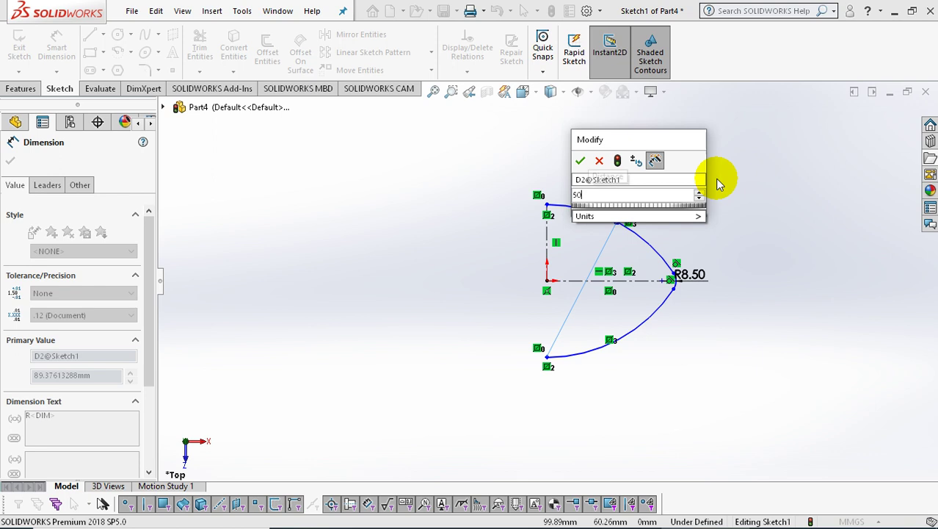
pyautogui.press('Return')
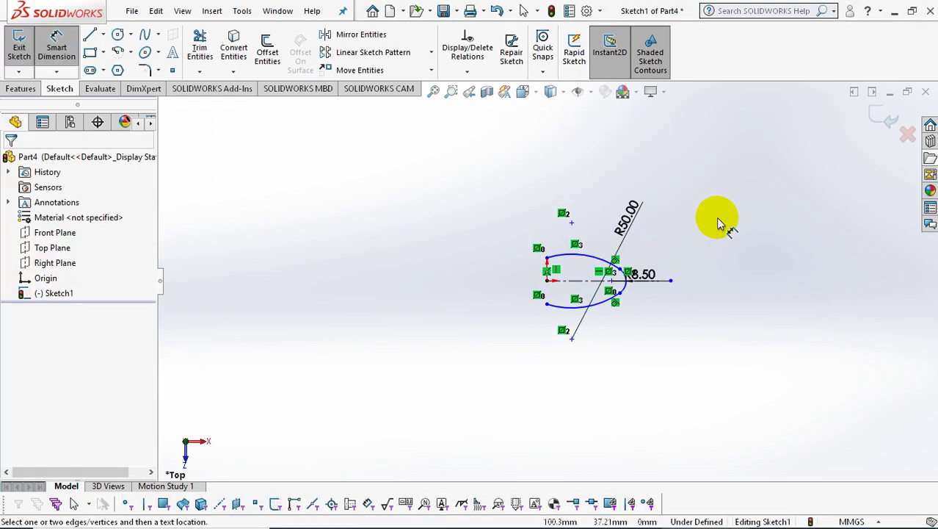
pyautogui.scroll(-3, 661, 308)
pyautogui.scroll(-1, 547, 211)
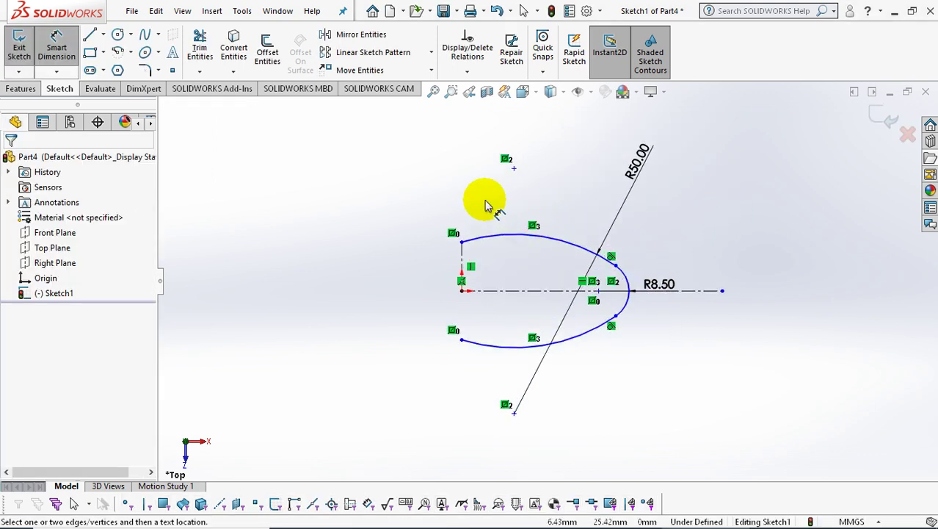
pyautogui.click(463, 73)
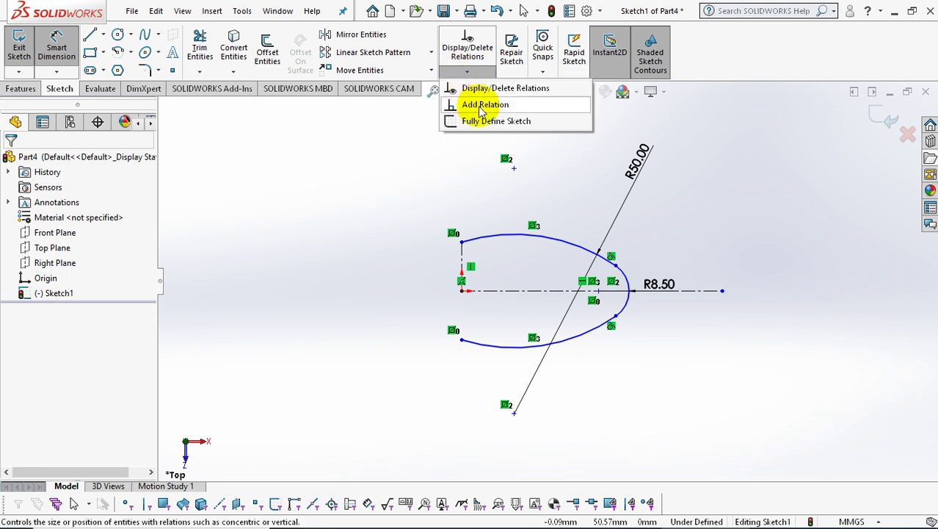
# Make the R50 arc's centre point coincident with the vertical centreline
pyautogui.click(481, 105)
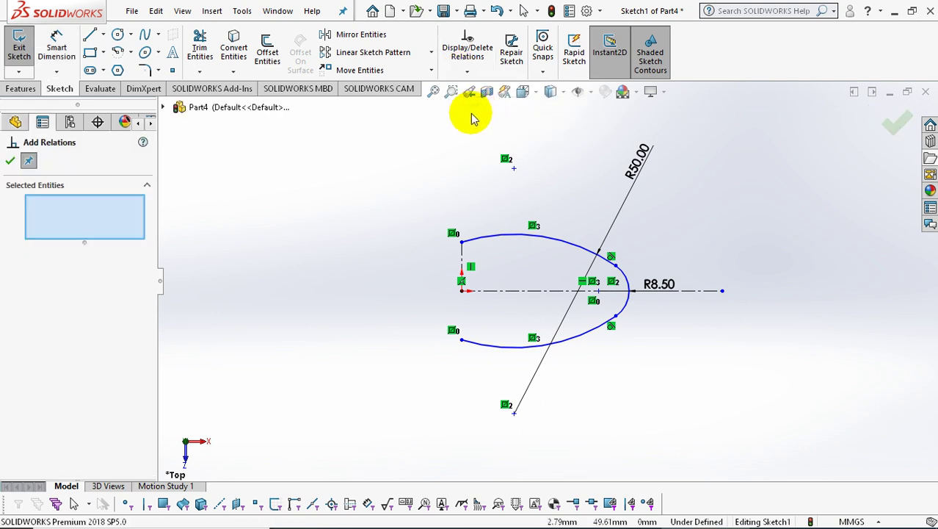
pyautogui.click(515, 415)
pyautogui.click(463, 267)
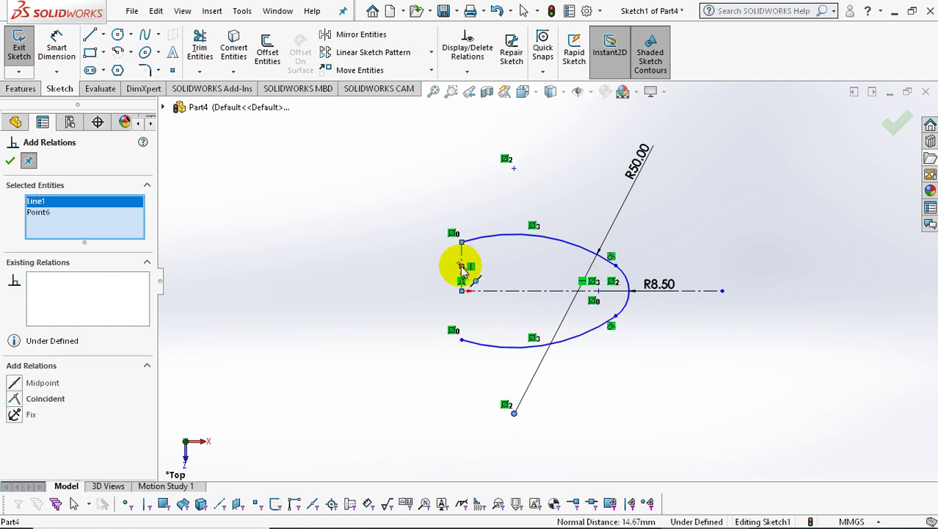
pyautogui.click(13, 398)
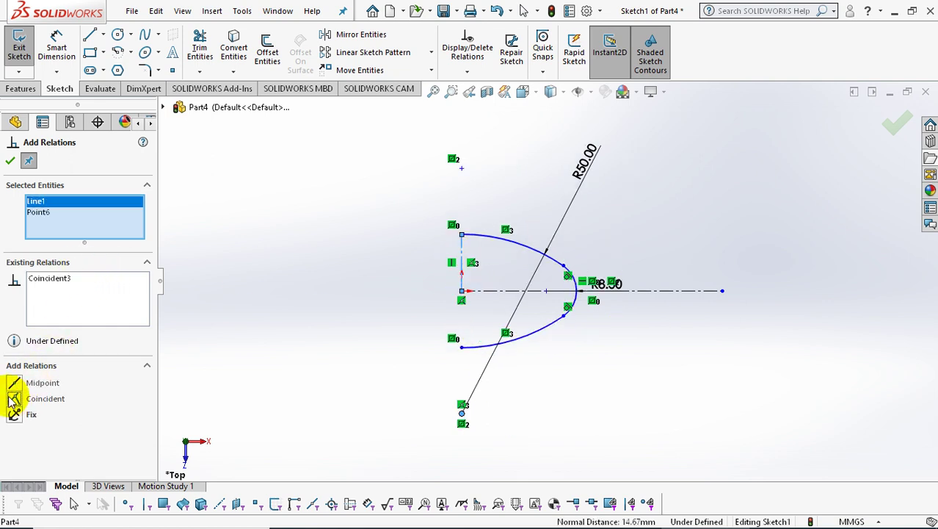
pyautogui.click(10, 160)
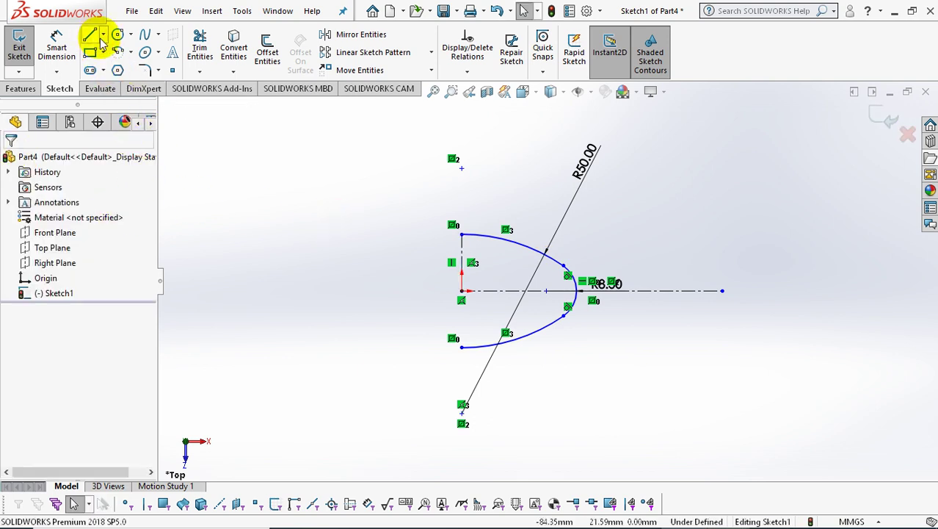
# Make the horizontal centreline's end coincident with the R8.50 fillet's tip
pyautogui.click(467, 72)
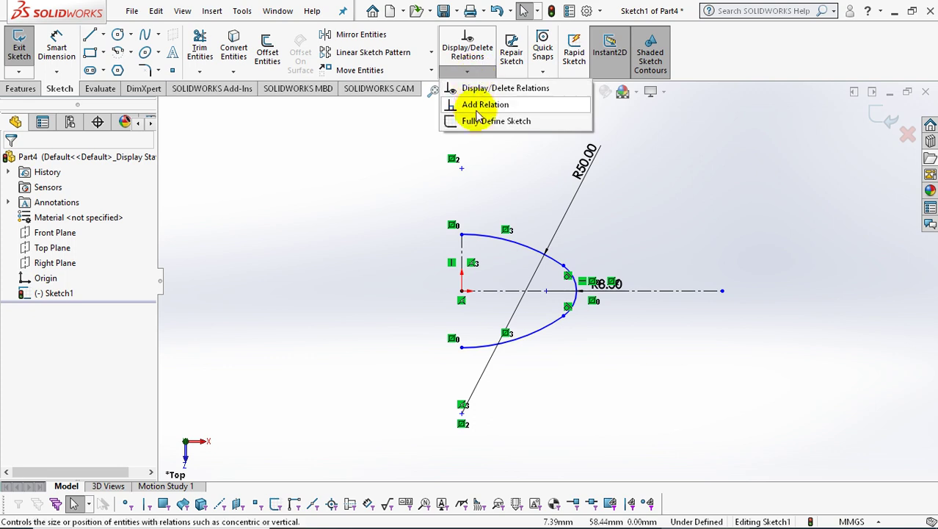
pyautogui.click(481, 107)
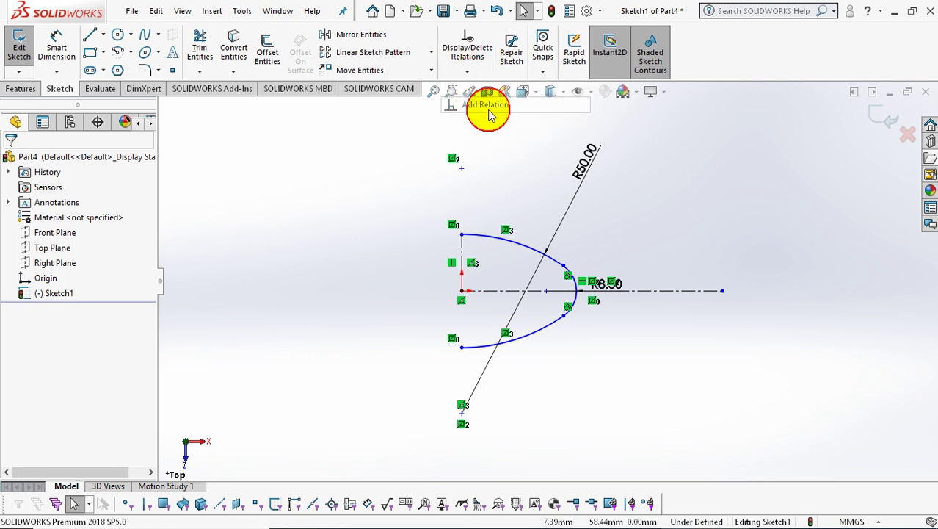
pyautogui.click(723, 292)
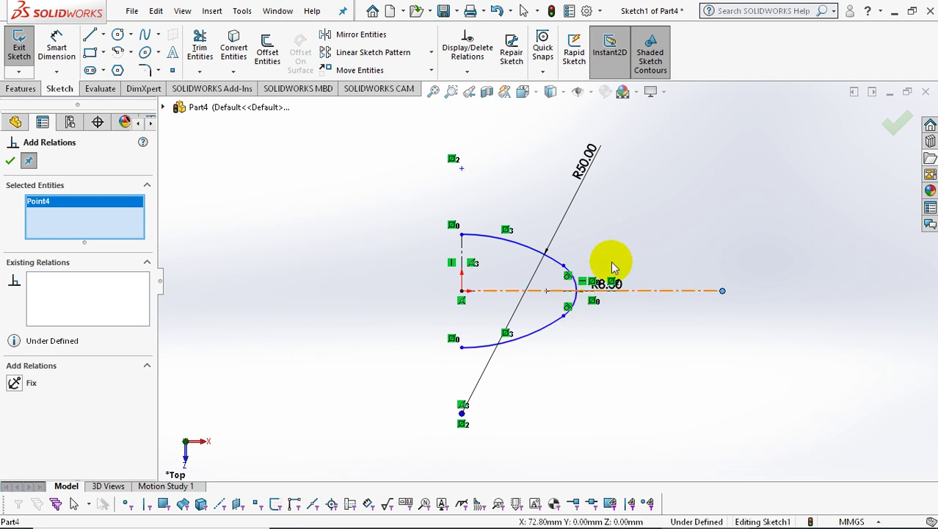
pyautogui.click(577, 291)
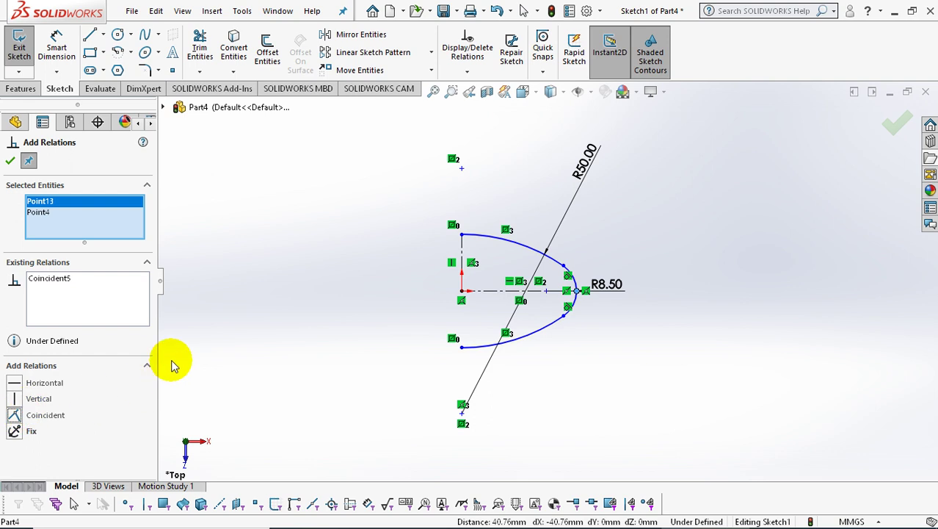
pyautogui.click(13, 163)
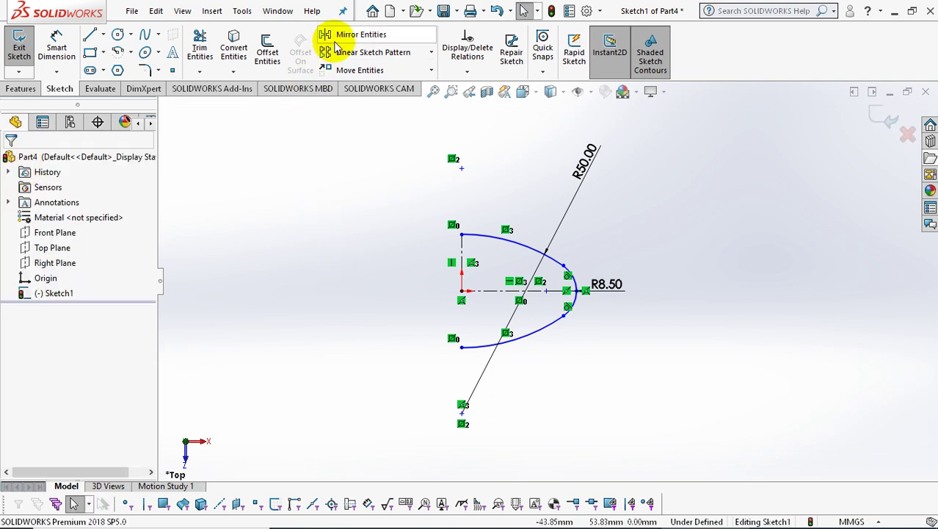
# Mirror the top arc, R8.50 fillet and bottom arc about the vertical centreline
pyautogui.click(347, 39)
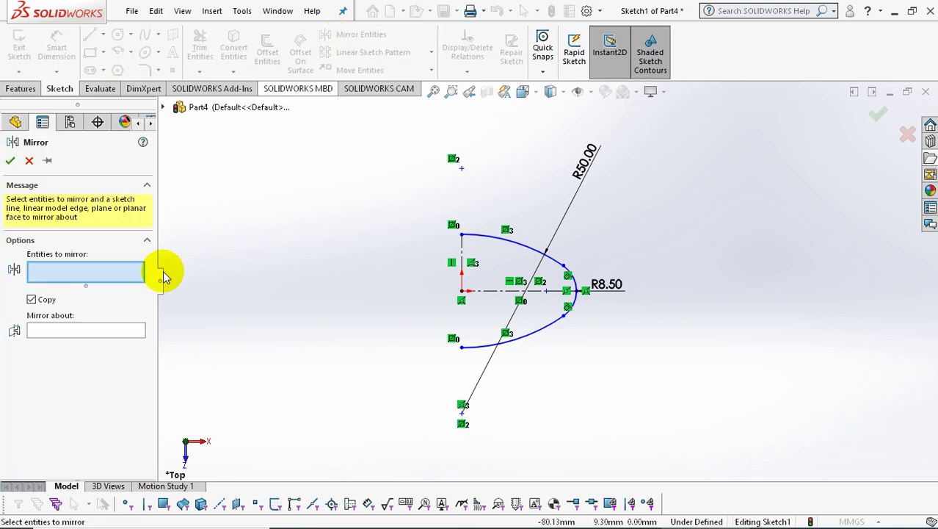
pyautogui.click(68, 332)
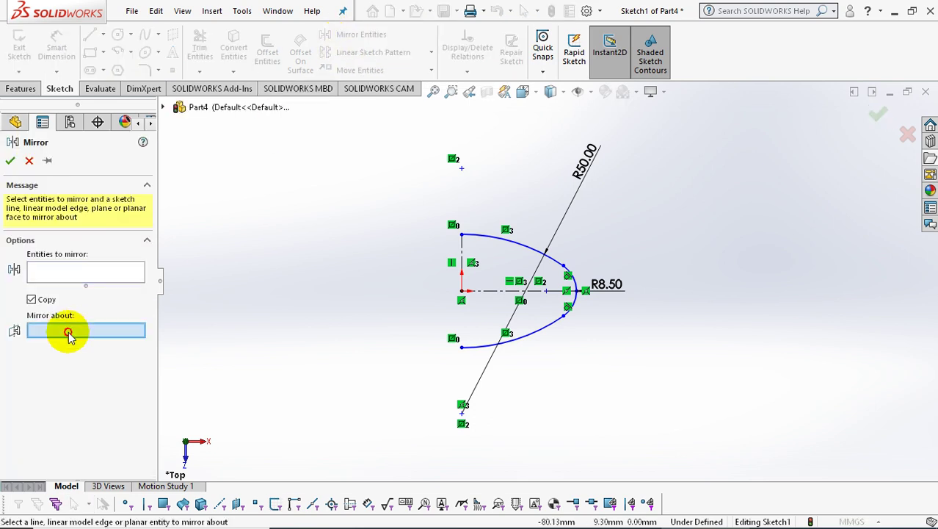
pyautogui.click(463, 251)
pyautogui.click(75, 269)
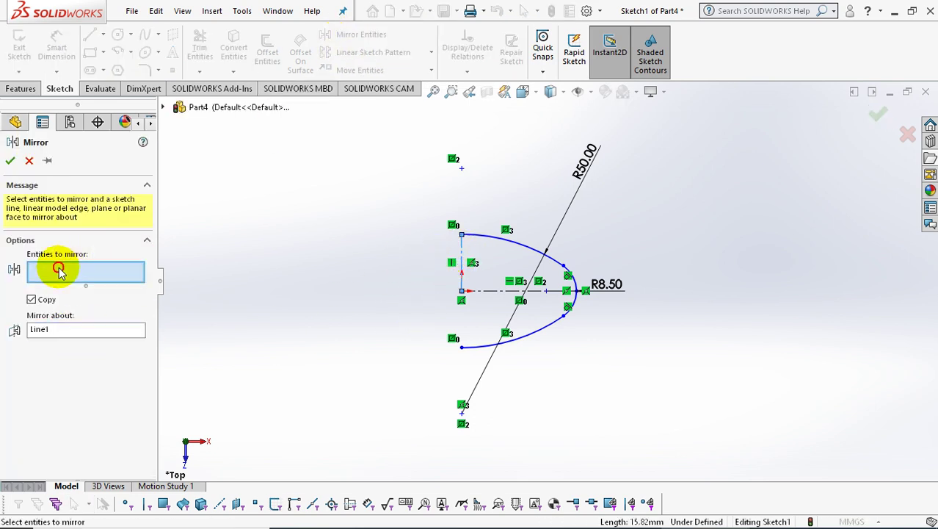
pyautogui.click(515, 255)
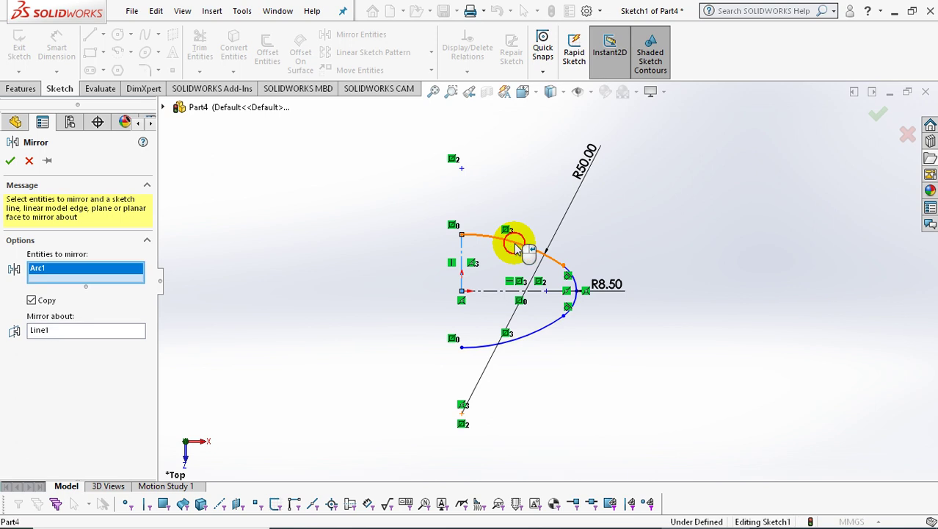
pyautogui.click(578, 288)
pyautogui.click(539, 334)
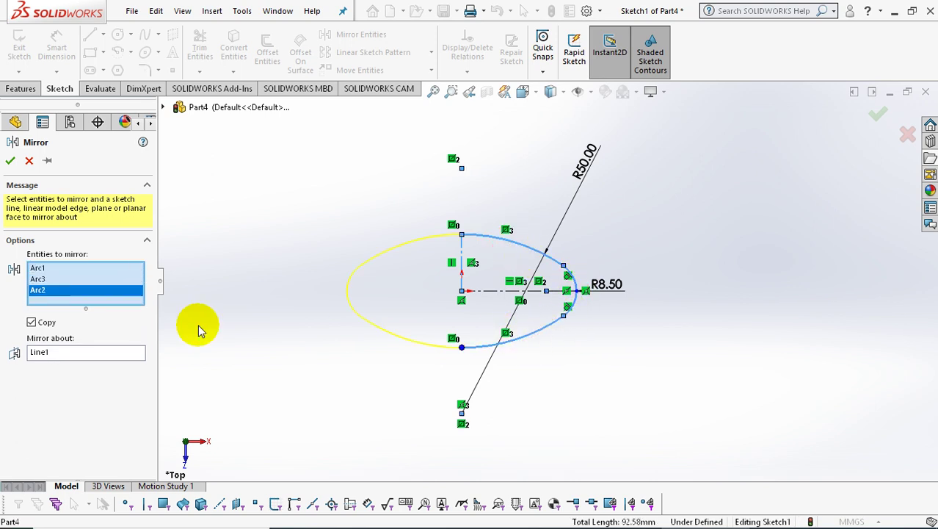
pyautogui.click(10, 162)
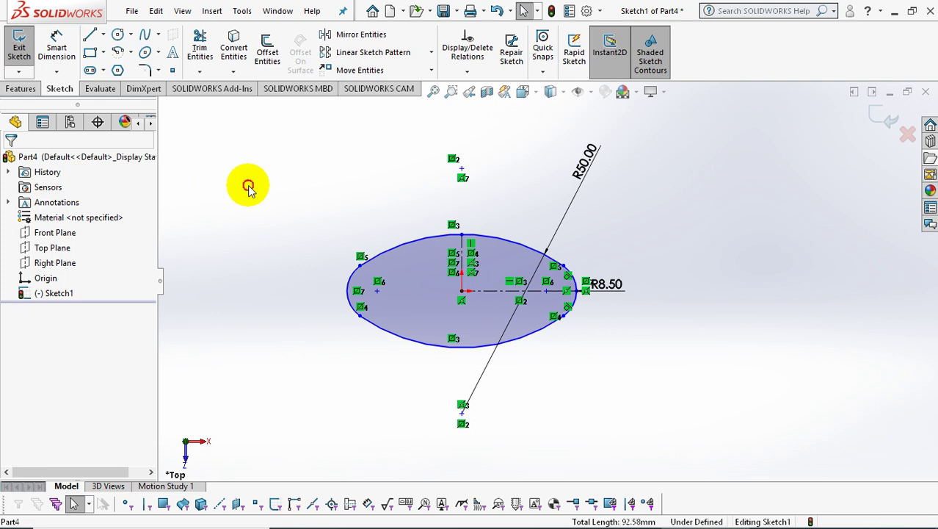
# Dimension the oval's left-to-right width as 77 mm, then exit Sketch1
pyautogui.click(57, 45)
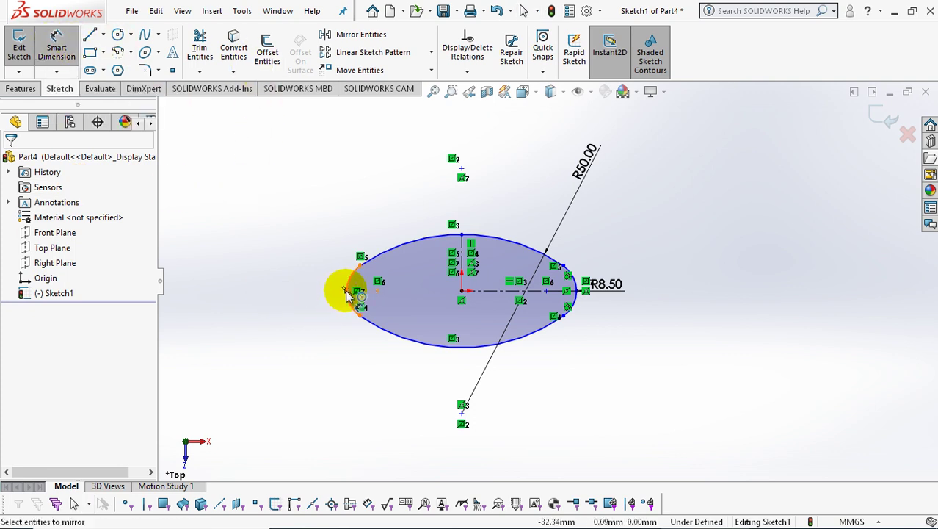
pyautogui.click(348, 292)
pyautogui.click(580, 292)
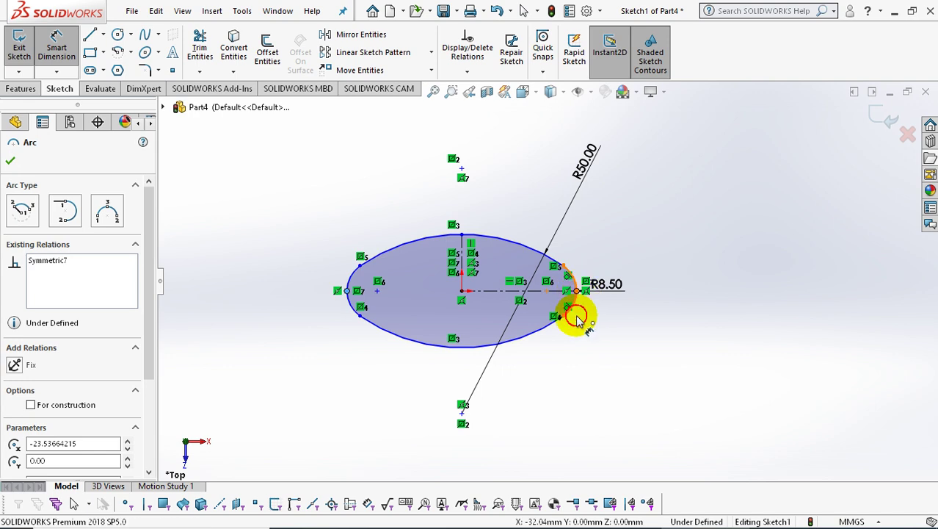
pyautogui.click(533, 389)
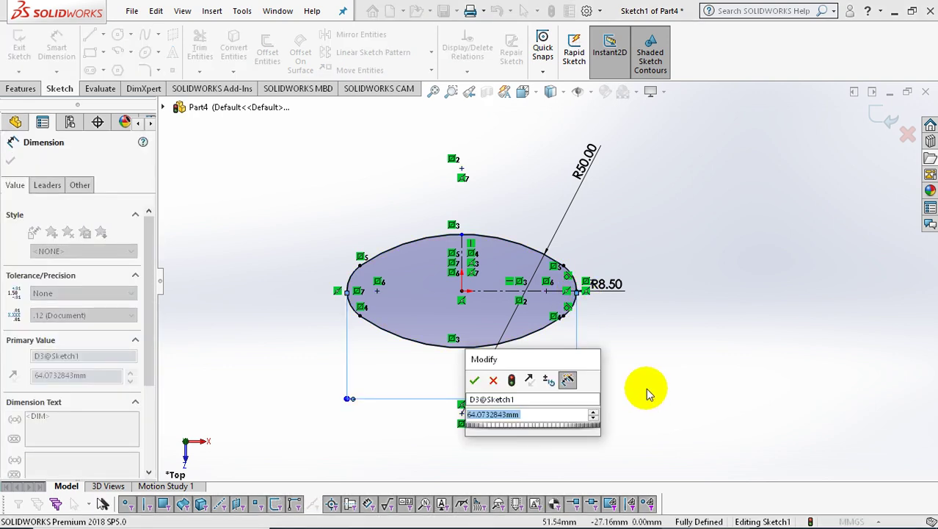
pyautogui.write('77')
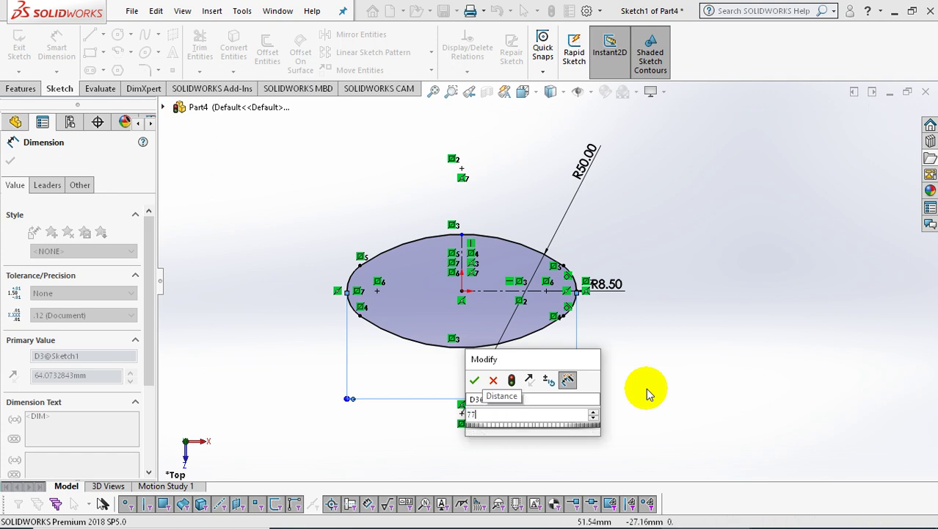
pyautogui.press('Return')
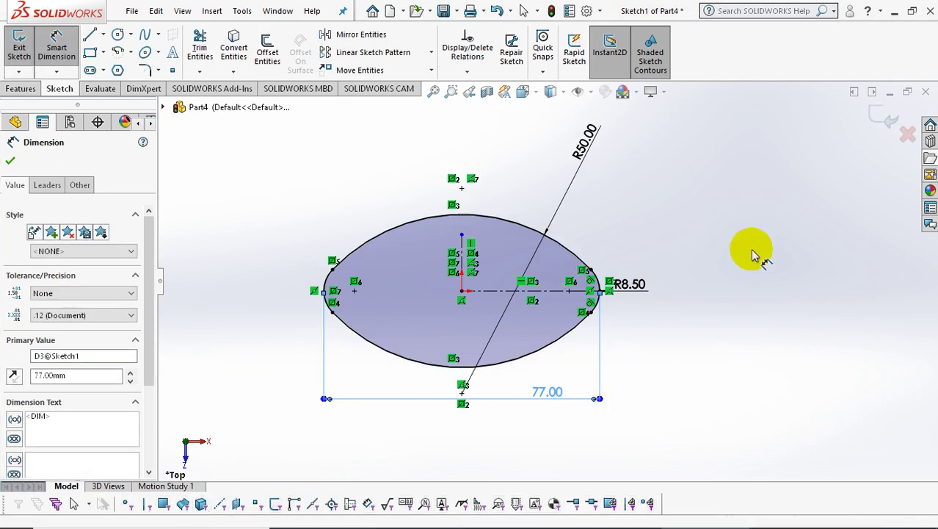
pyautogui.click(877, 117)
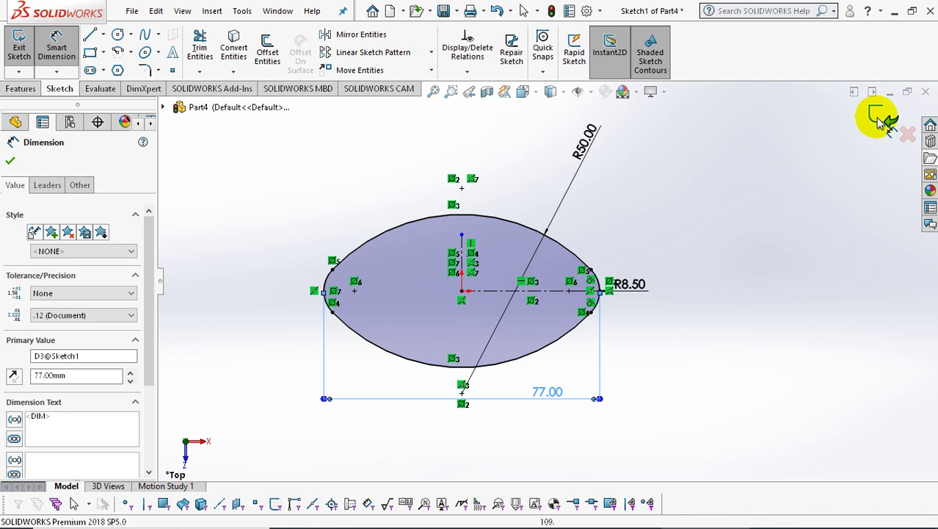
pyautogui.moveTo(649, 388)
pyautogui.mouseDown(button='middle')
pyautogui.moveTo(626, 345)
pyautogui.moveTo(651, 279)
pyautogui.moveTo(479, 199)
pyautogui.mouseUp(button='middle')
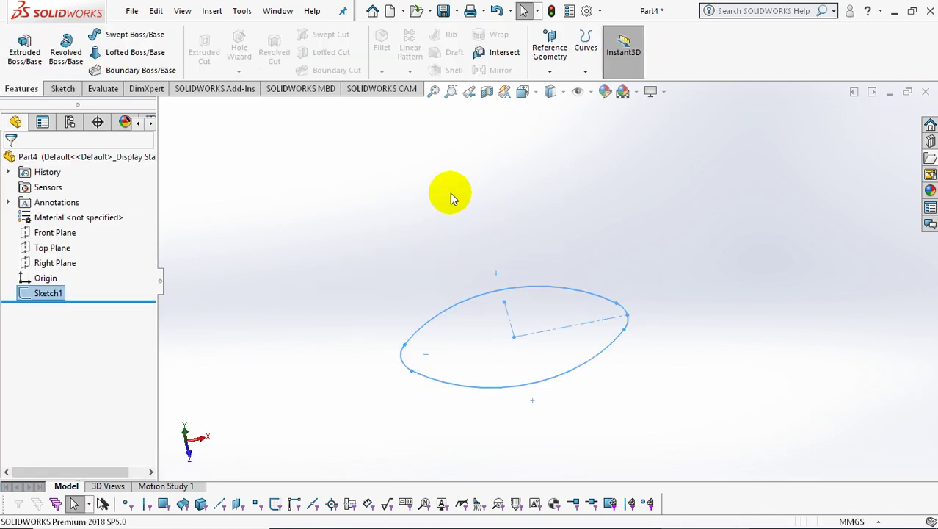
# Boss-extrude the oval sketch 120 mm blind and orbit the solid upright
pyautogui.click(29, 50)
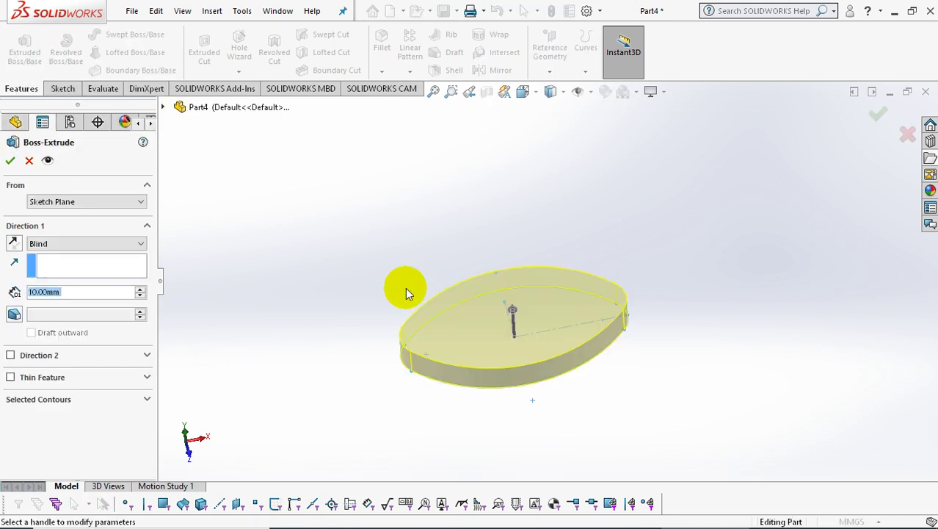
pyautogui.write('120')
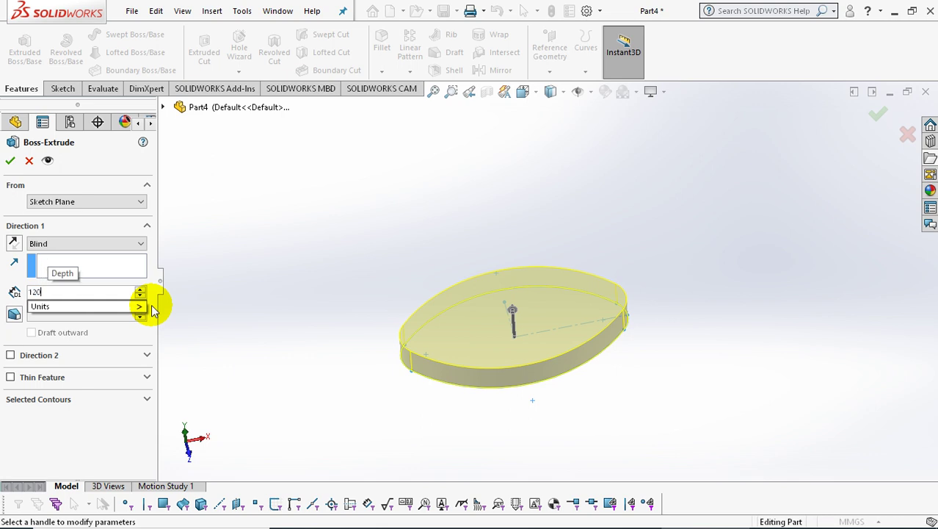
pyautogui.press('Return')
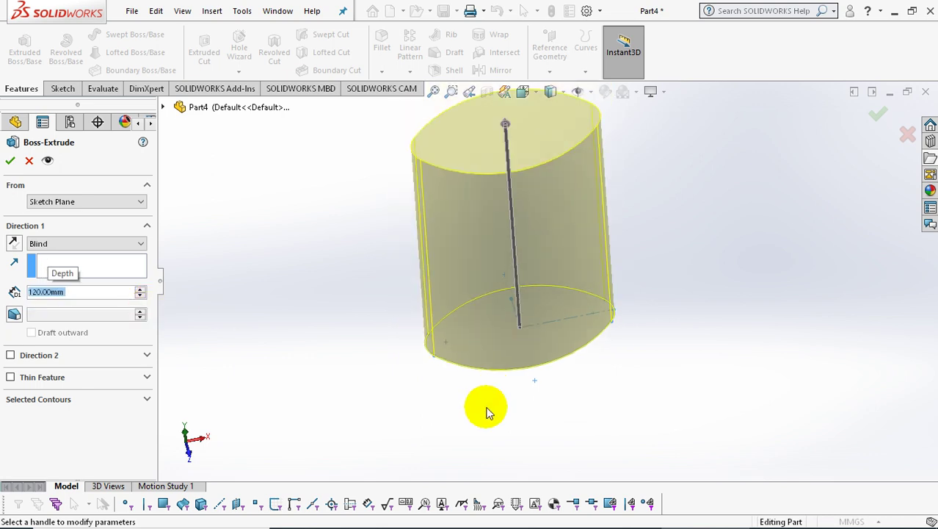
pyautogui.click(11, 161)
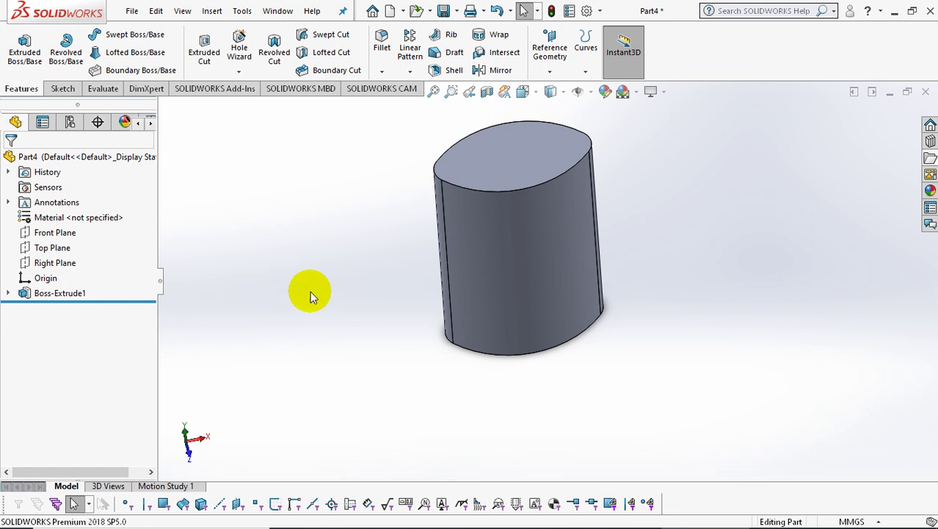
pyautogui.moveTo(310, 291); pyautogui.dragTo(279, 283, button='middle')
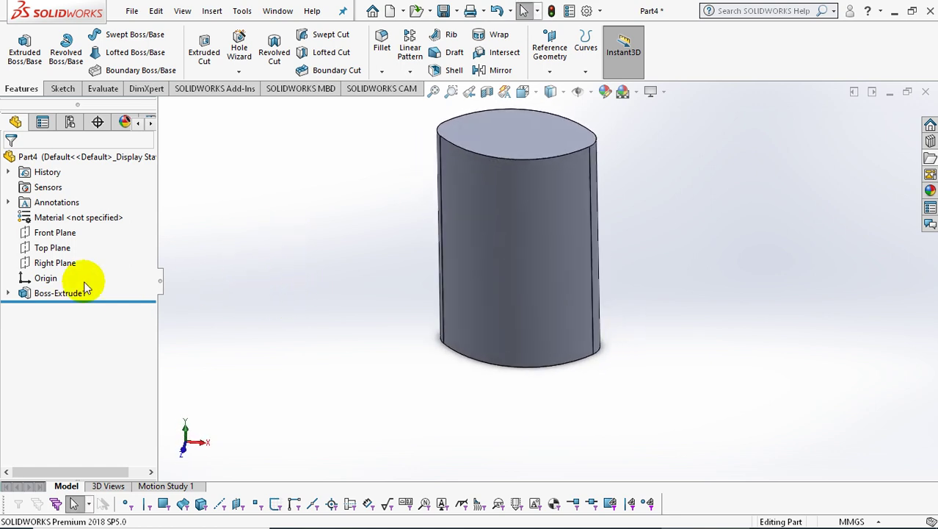
# Start a sketch on the Front Plane and view it normal-to
pyautogui.click(65, 233)
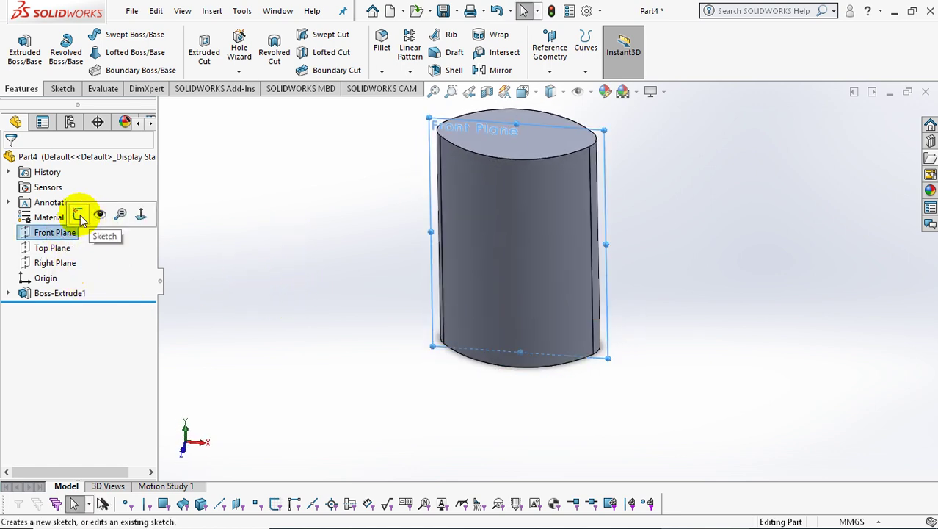
pyautogui.click(79, 215)
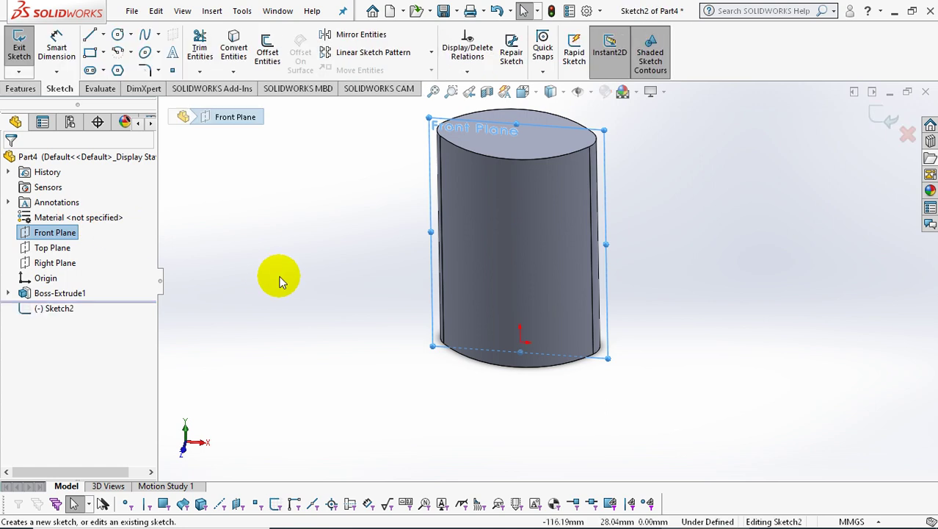
pyautogui.press('space')
pyautogui.click(406, 370)
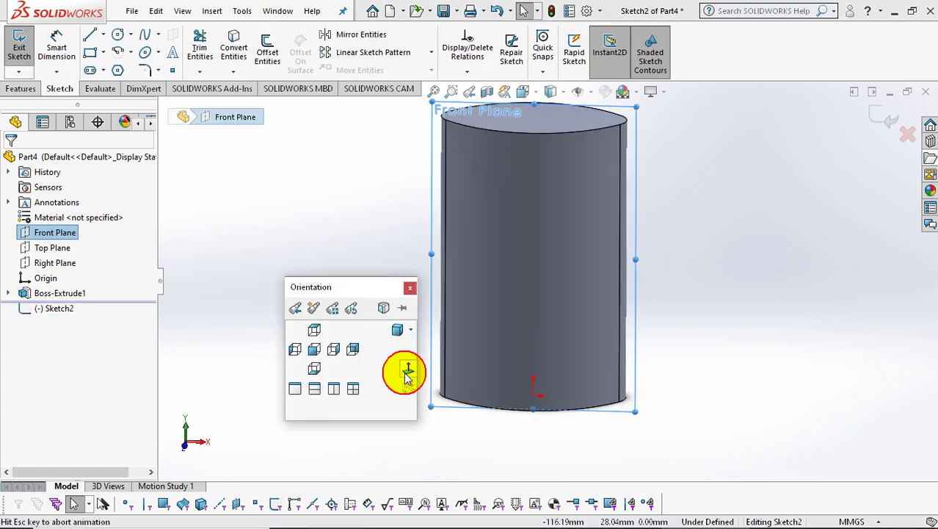
# Draw a short horizontal line above the body followed by a tangent arc
pyautogui.click(89, 34)
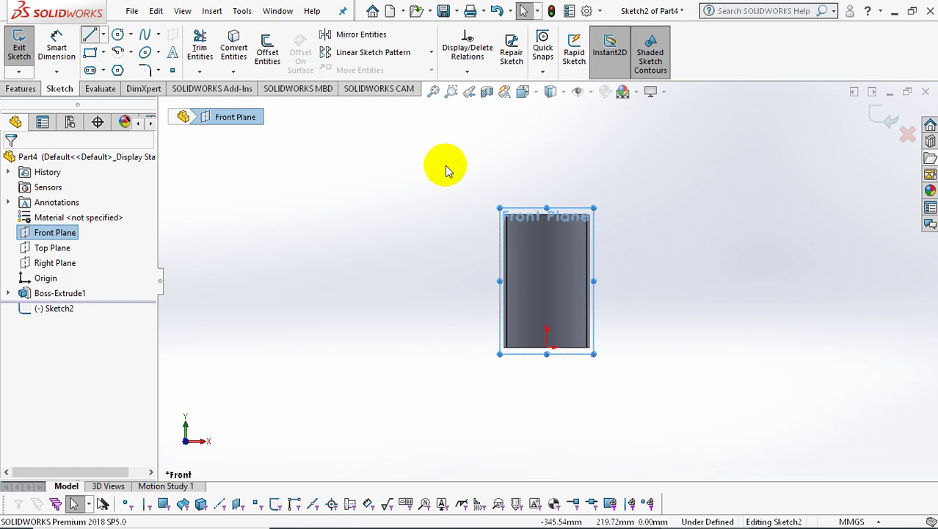
pyautogui.click(552, 181)
pyautogui.click(576, 181)
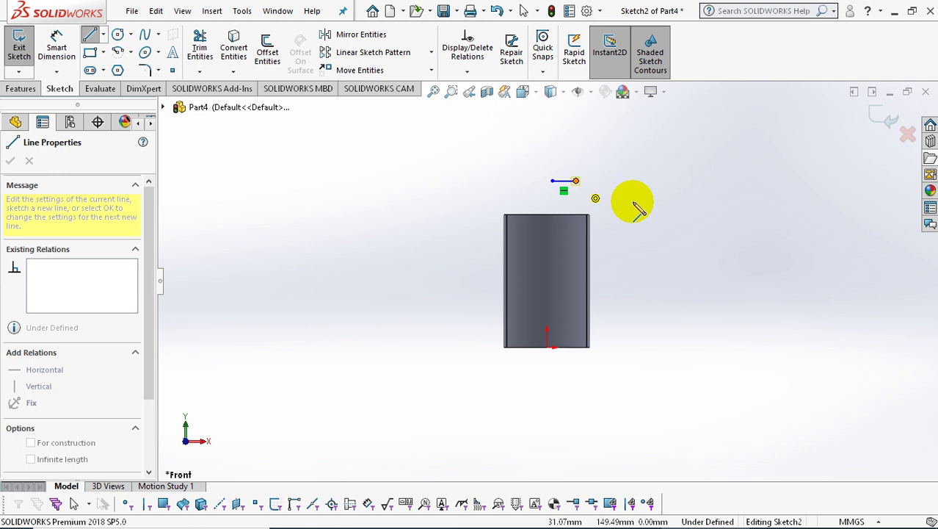
pyautogui.click(637, 205)
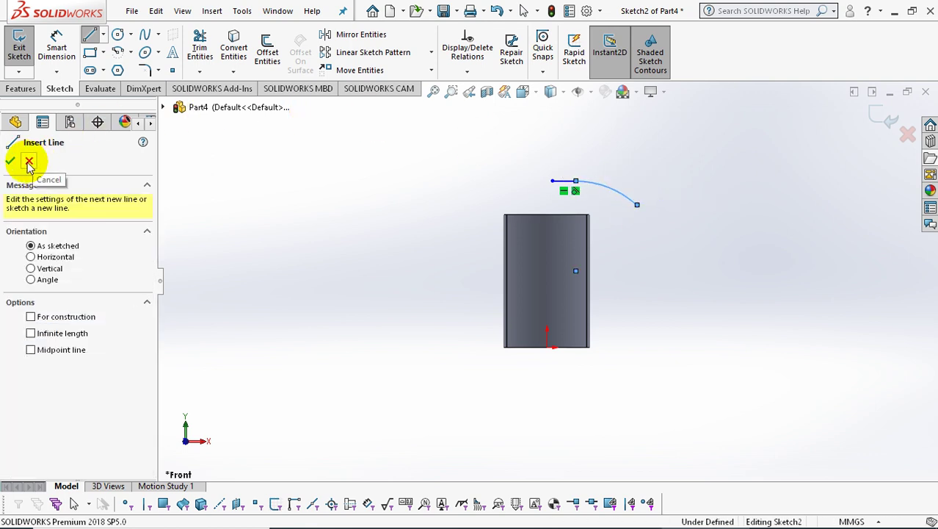
# Add a Vertical relation between the line's left endpoint and the origin
pyautogui.click(468, 74)
pyautogui.click(470, 103)
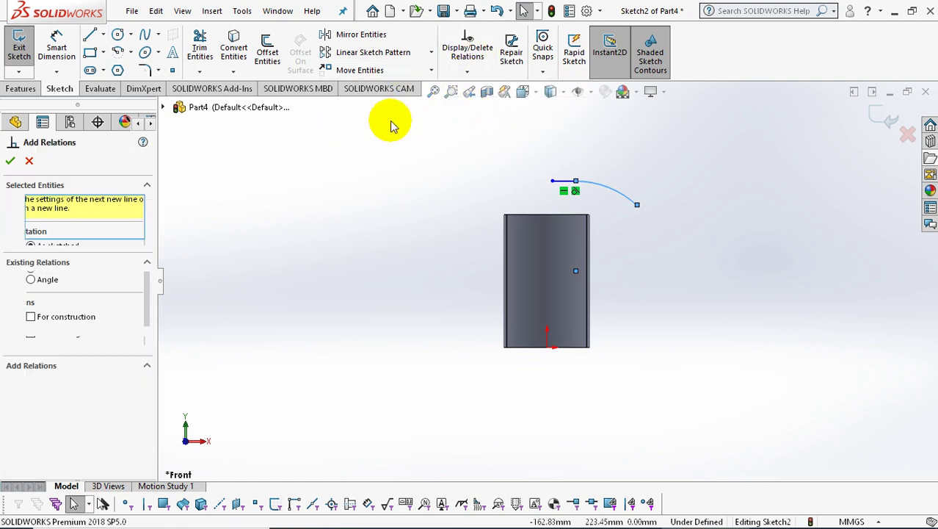
pyautogui.rightClick(95, 211)
pyautogui.click(110, 221)
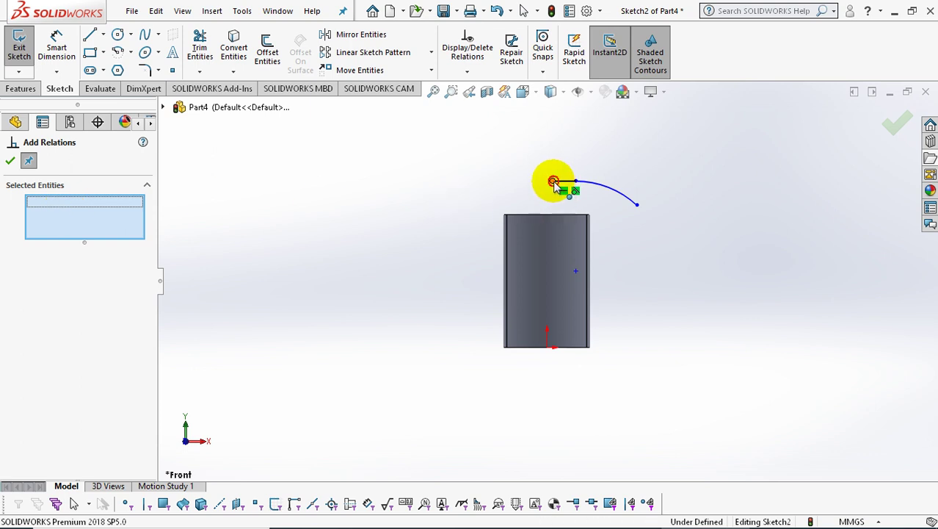
pyautogui.click(553, 182)
pyautogui.click(547, 348)
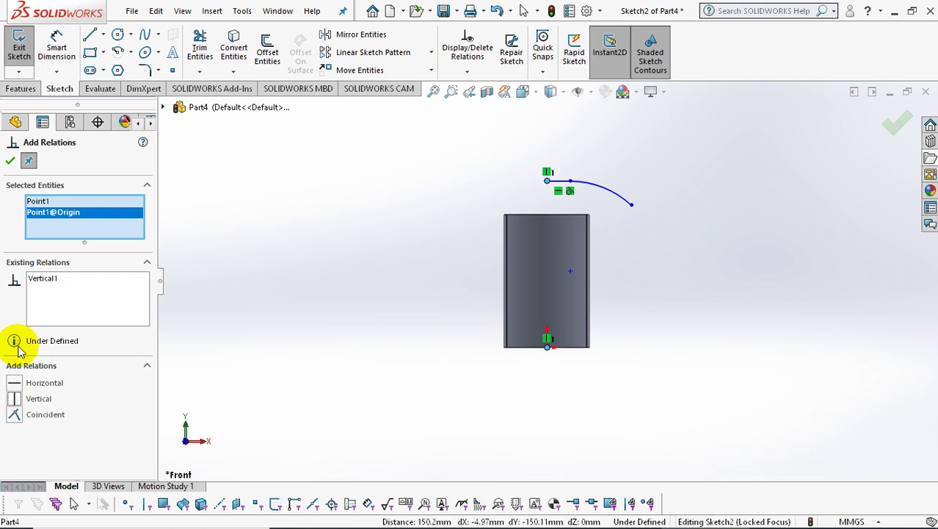
pyautogui.click(11, 163)
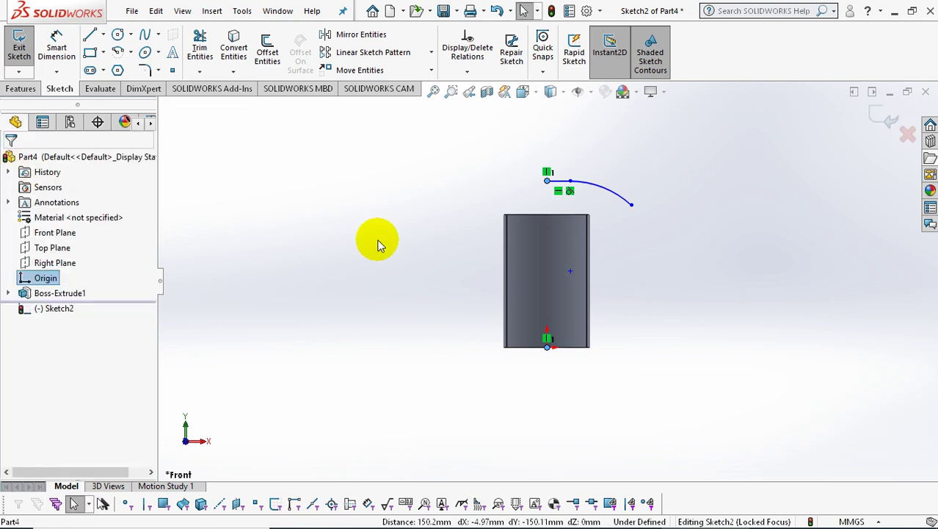
pyautogui.click(377, 245)
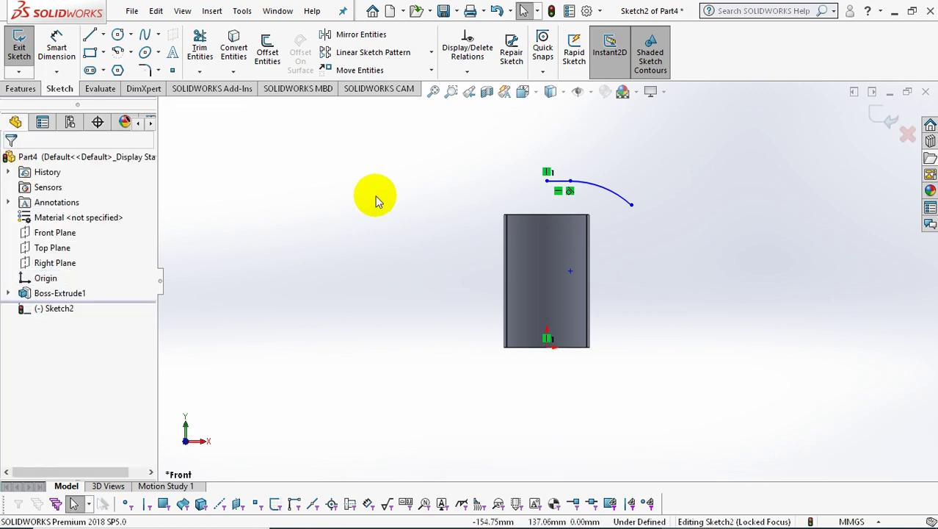
# Dimension the arc centre 26.50 from the body's right edge and 92.50 above its bottom edge
pyautogui.click(57, 46)
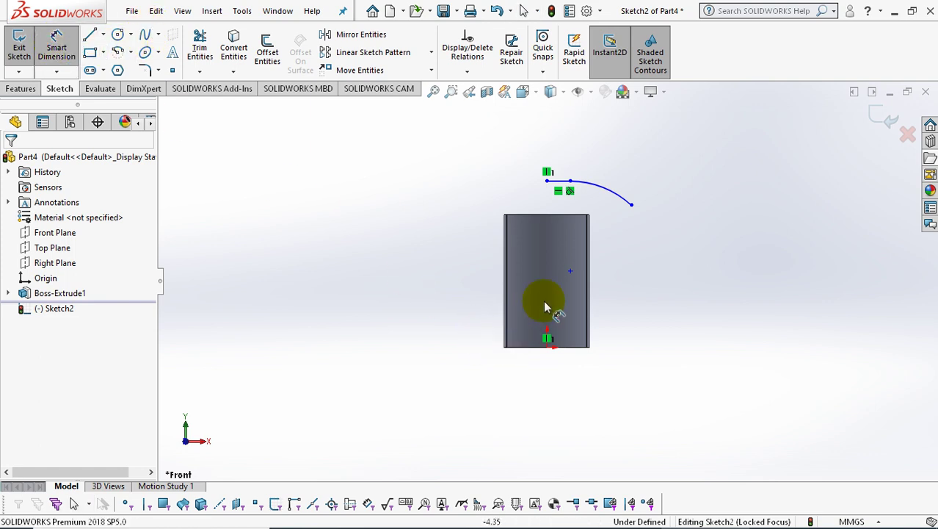
pyautogui.click(571, 272)
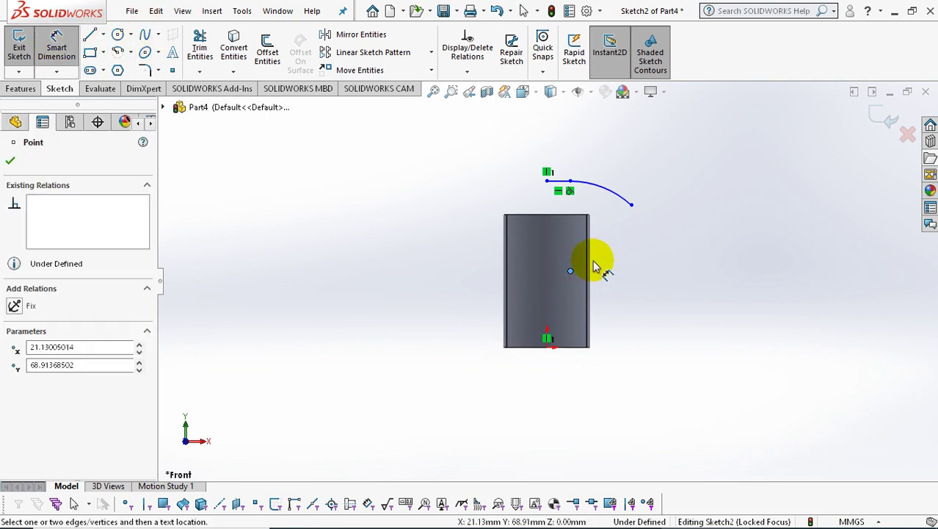
pyautogui.click(592, 268)
pyautogui.click(645, 325)
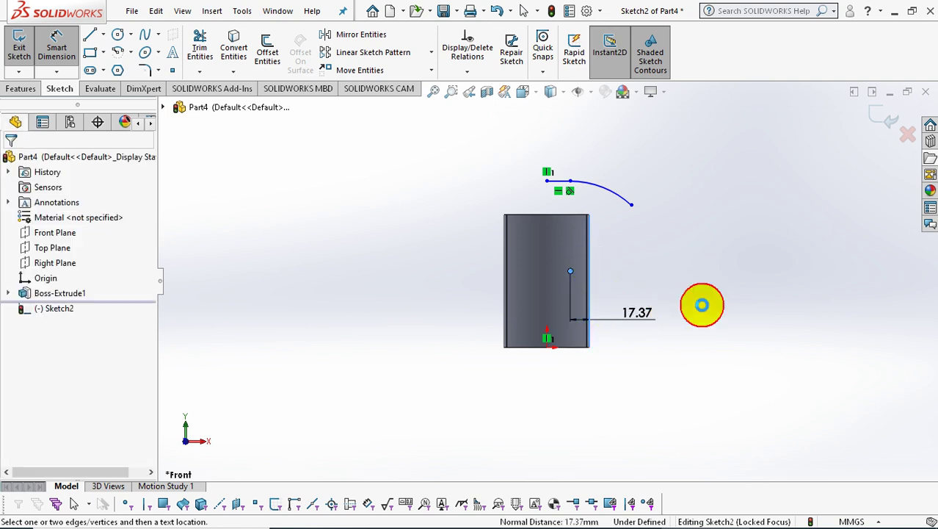
pyautogui.click(702, 305)
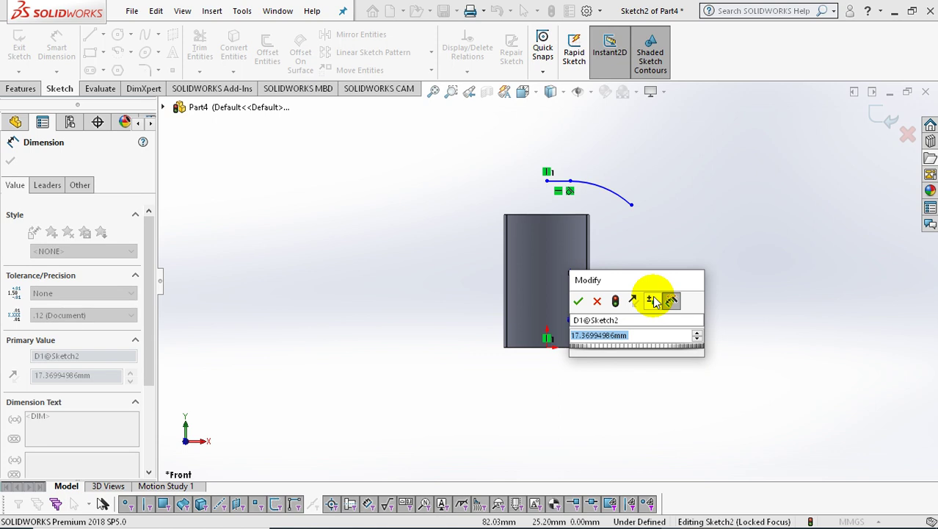
pyautogui.write('26.5')
pyautogui.press('Escape')
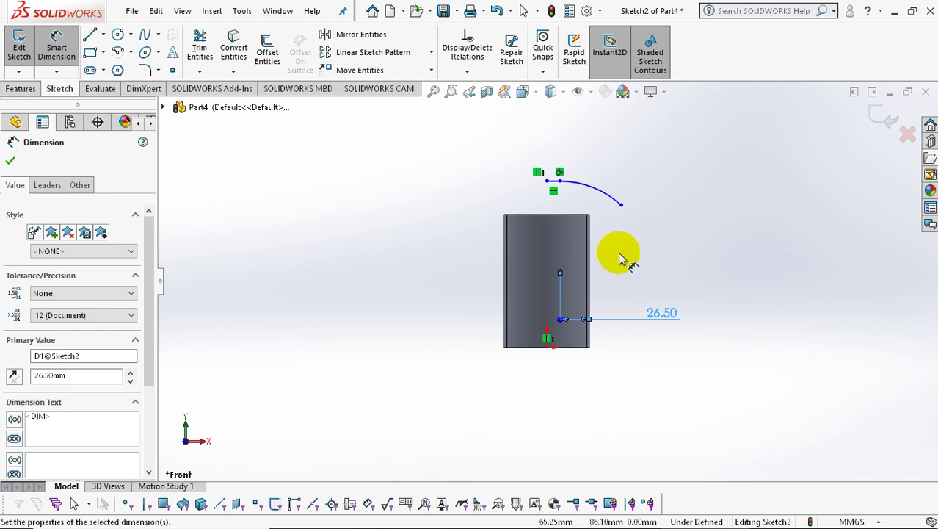
pyautogui.click(561, 273)
pyautogui.click(568, 348)
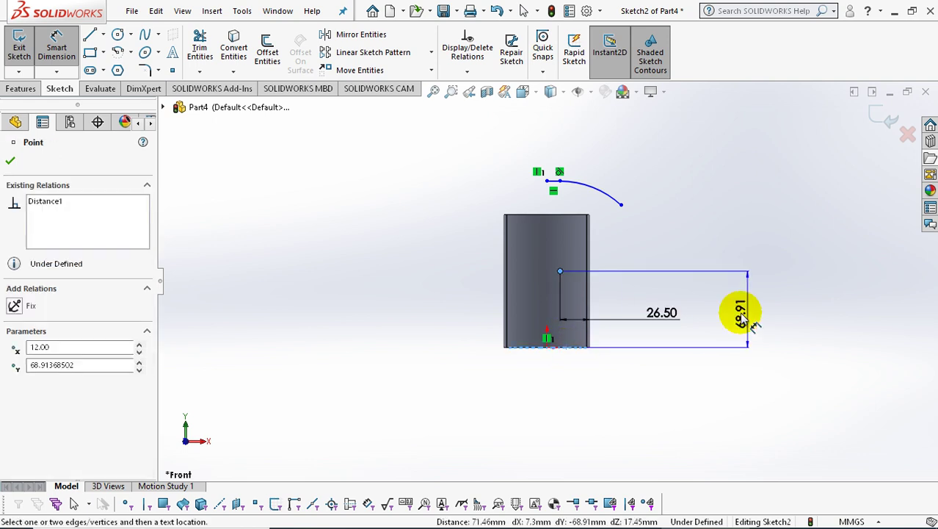
pyautogui.click(815, 303)
pyautogui.write('92.5')
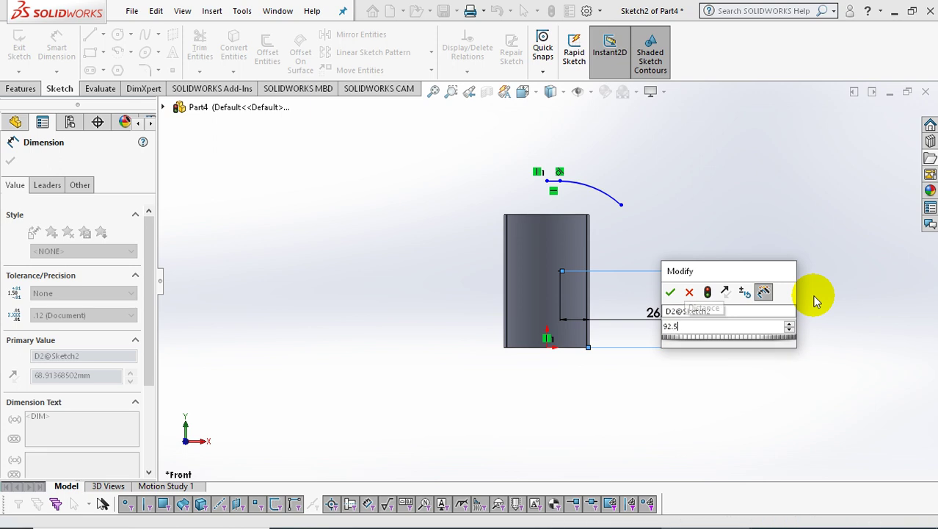
pyautogui.press('Return')
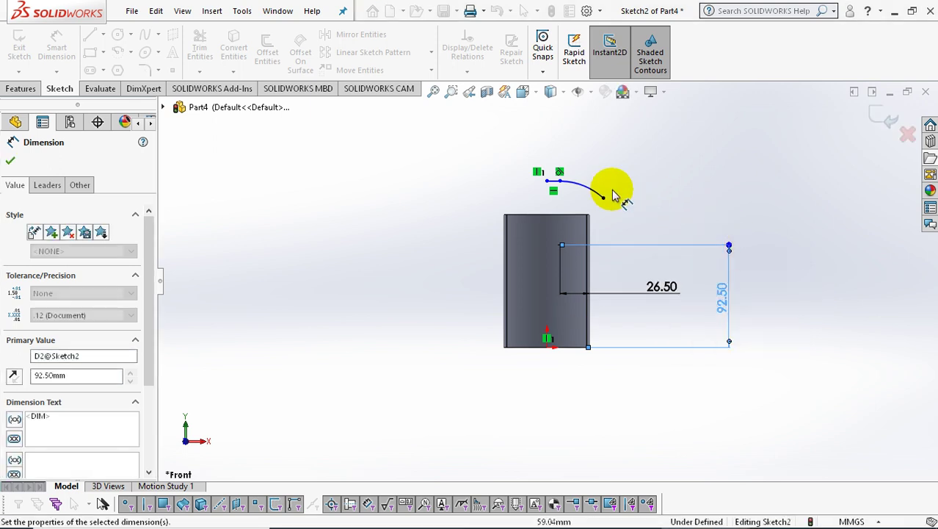
# Give the arc a 40 mm radius
pyautogui.click(600, 176)
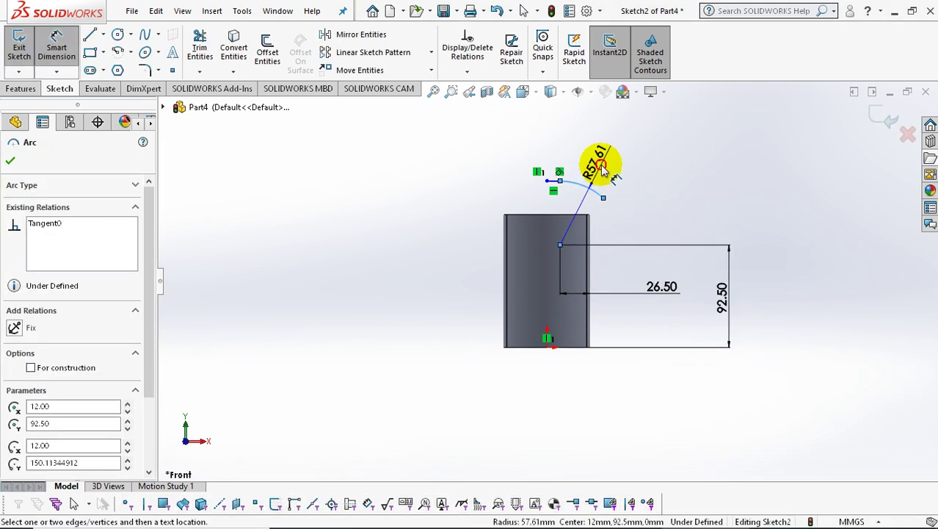
pyautogui.click(602, 169)
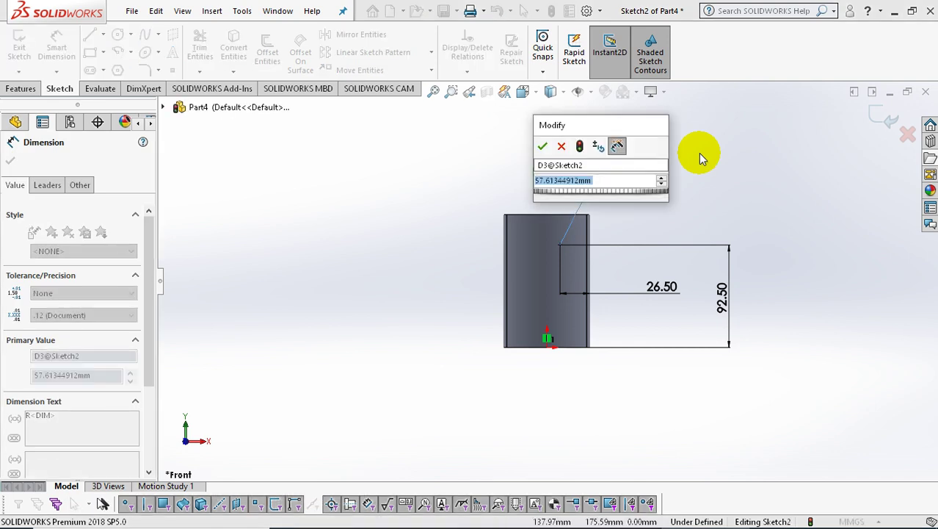
pyautogui.write('40')
pyautogui.press('Return')
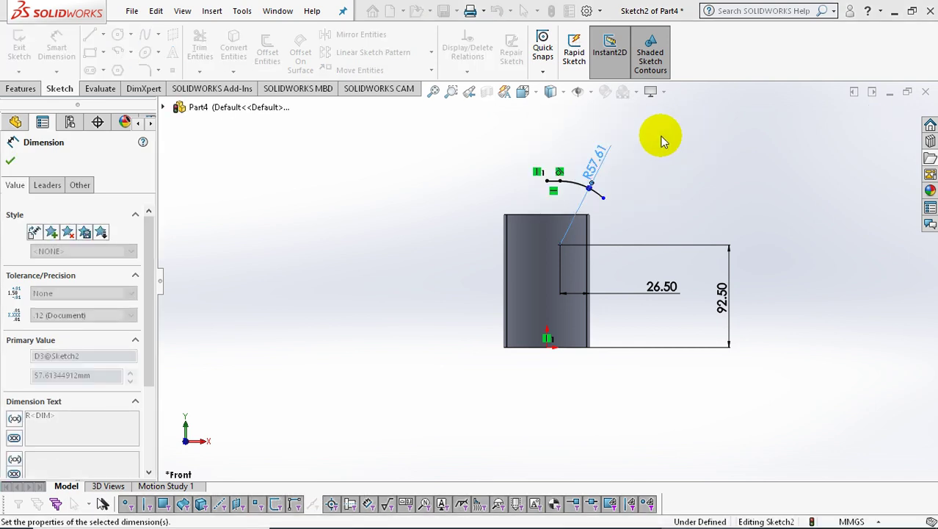
pyautogui.click(661, 156)
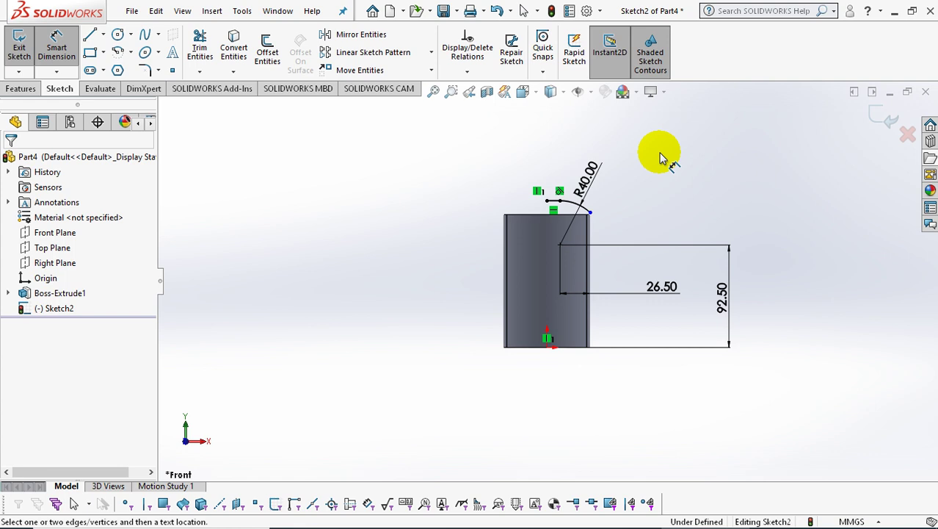
pyautogui.scroll(-2, 656, 202)
pyautogui.scroll(-2, 656, 202)
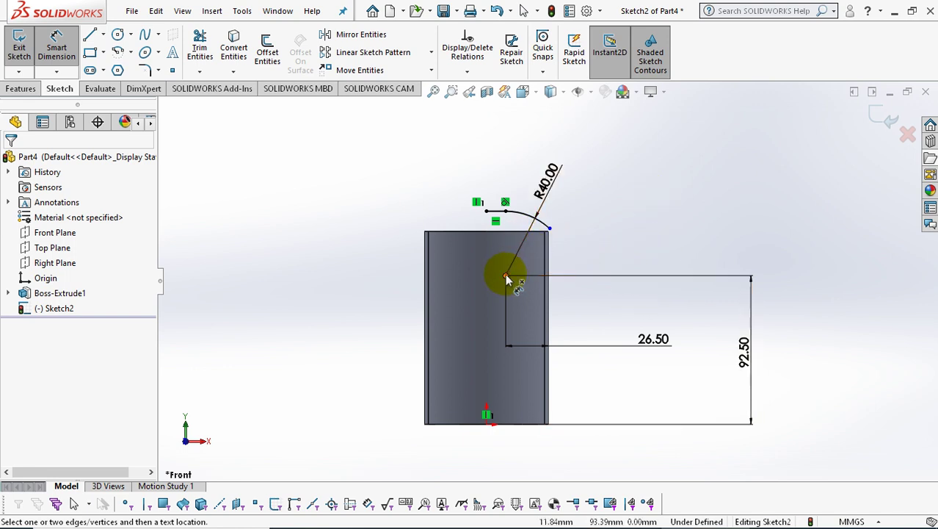
pyautogui.click(492, 218)
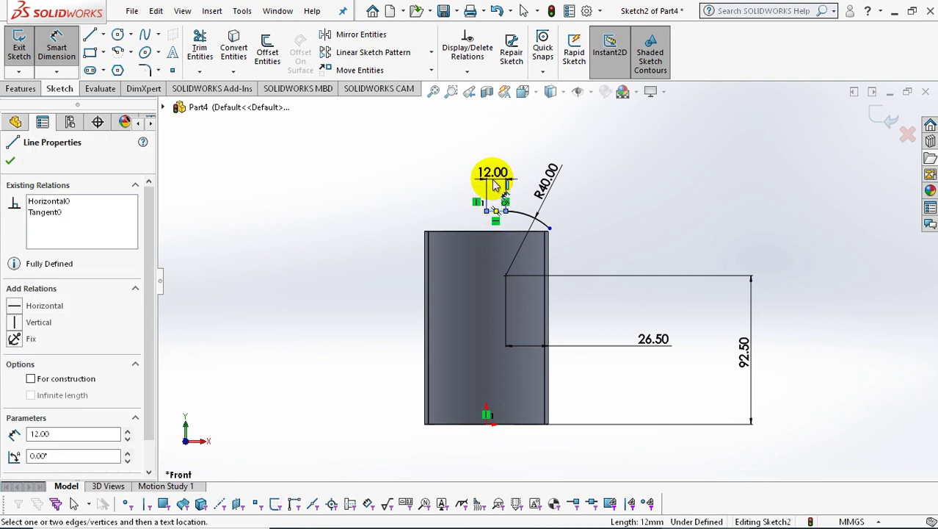
pyautogui.press('Escape')
pyautogui.press('Escape')
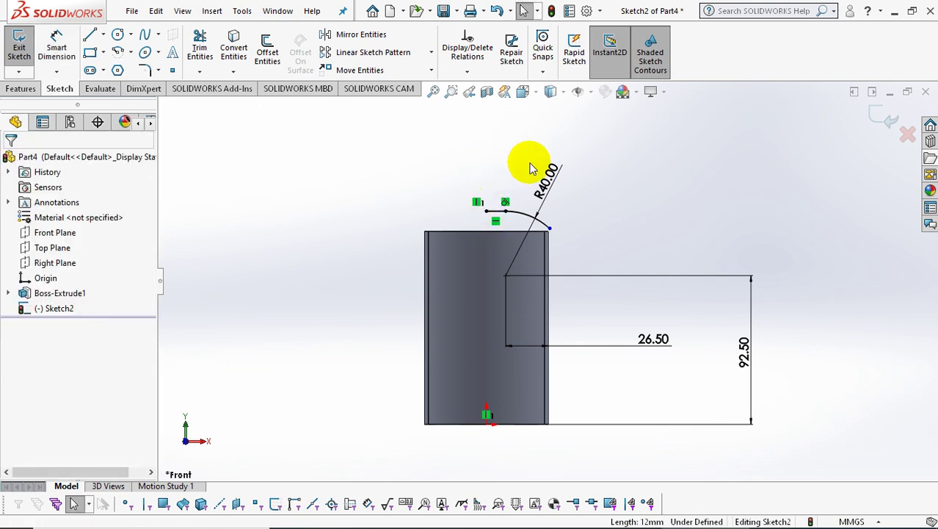
pyautogui.click(57, 46)
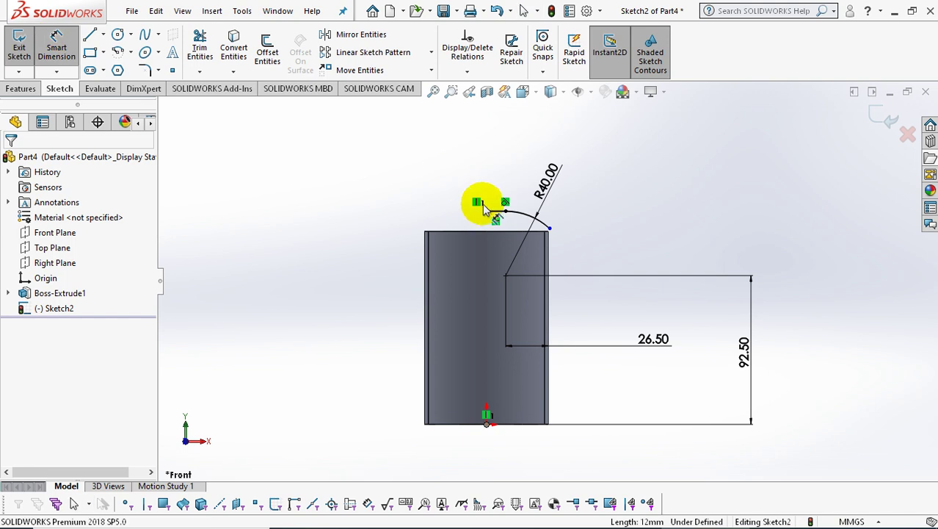
pyautogui.click(488, 213)
pyautogui.click(486, 230)
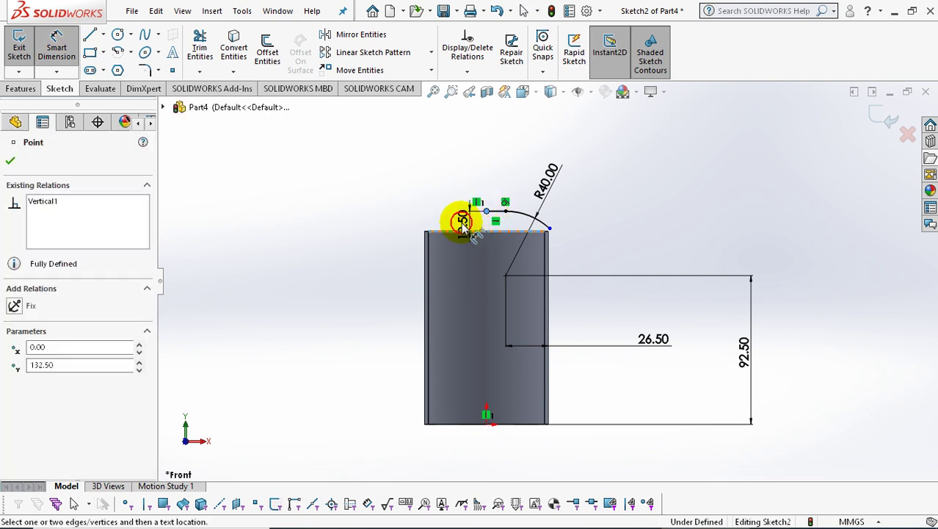
pyautogui.click(400, 179)
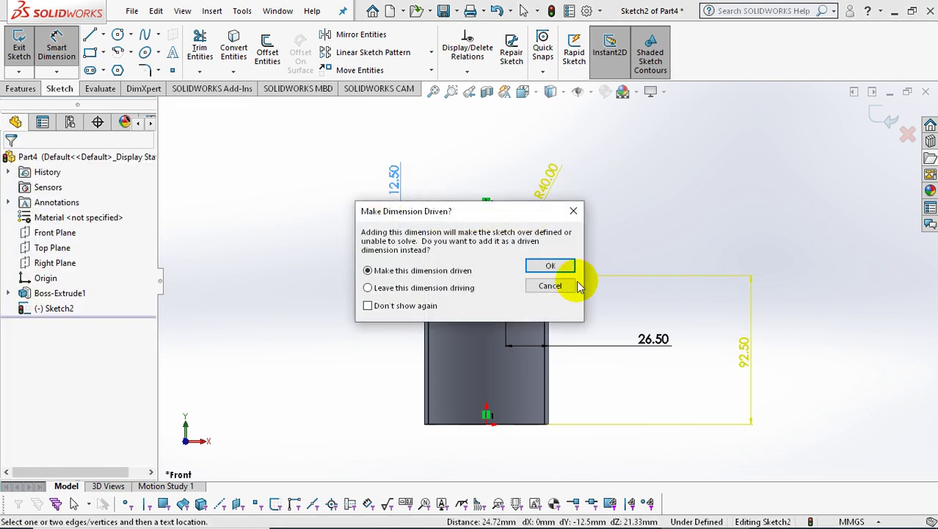
pyautogui.click(551, 286)
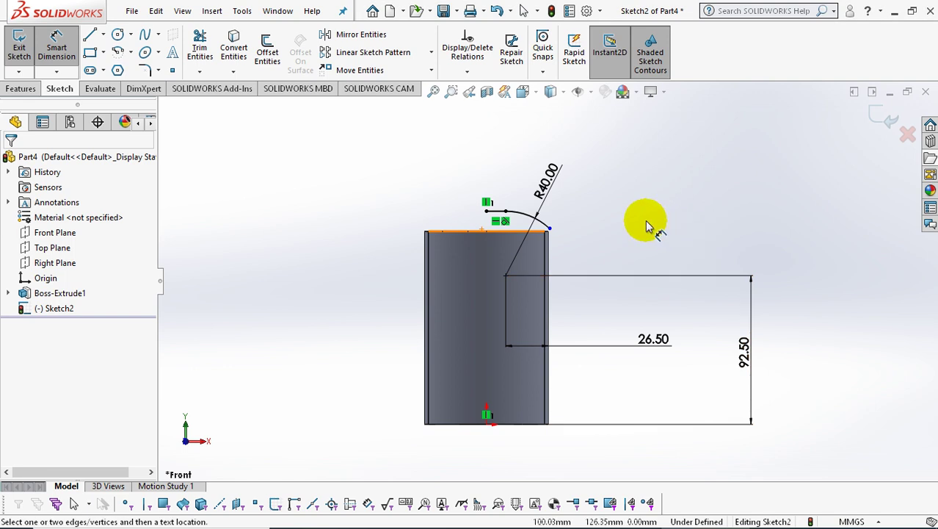
pyautogui.press('Escape')
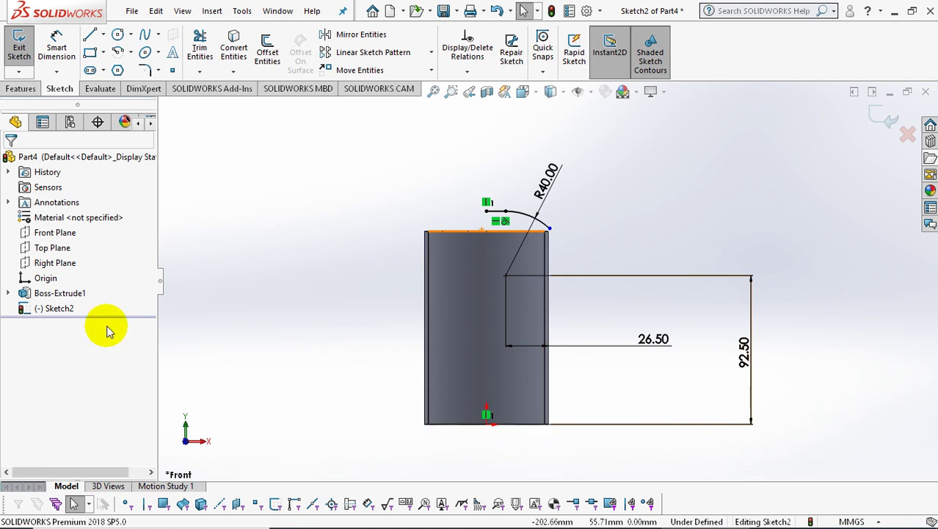
pyautogui.click(47, 293)
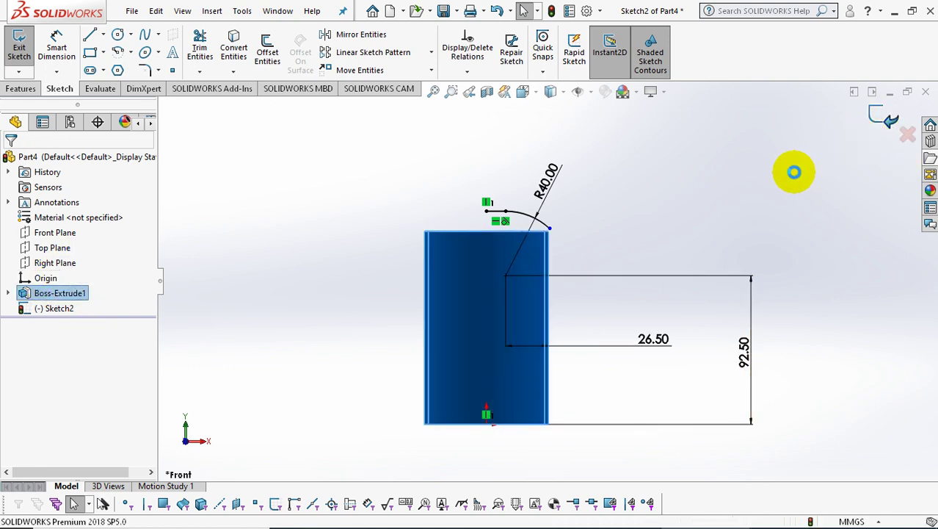
# Exit the sketch, then review Boss-Extrude1's base sketch and accept it unchanged
pyautogui.click(386, 277)
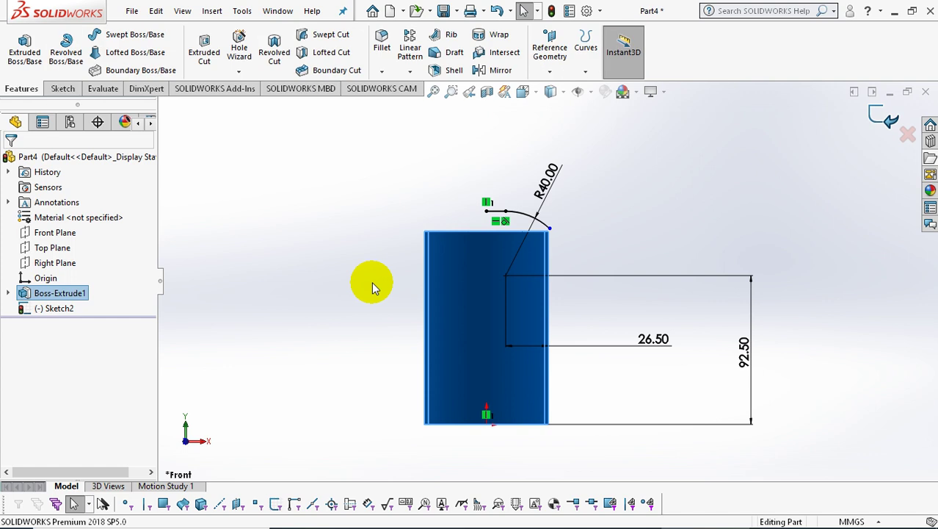
pyautogui.click(45, 293)
pyautogui.click(59, 256)
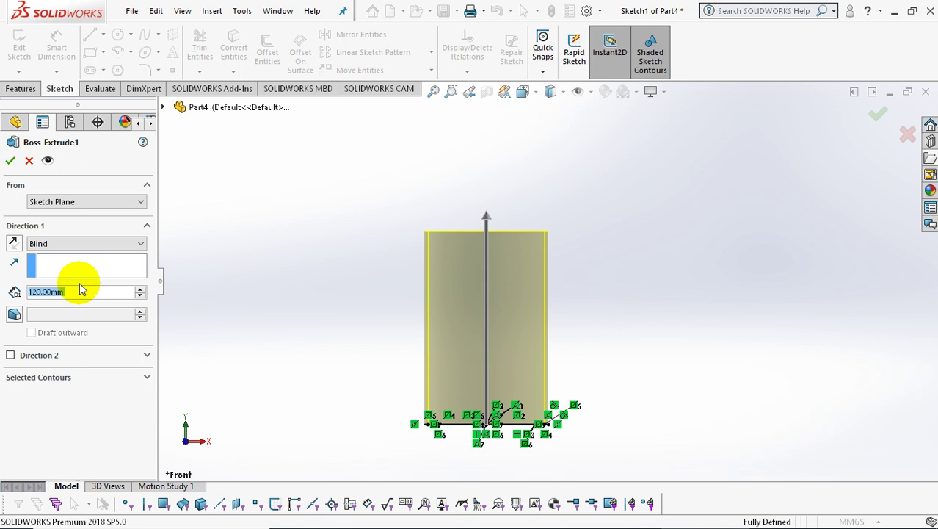
pyautogui.click(9, 160)
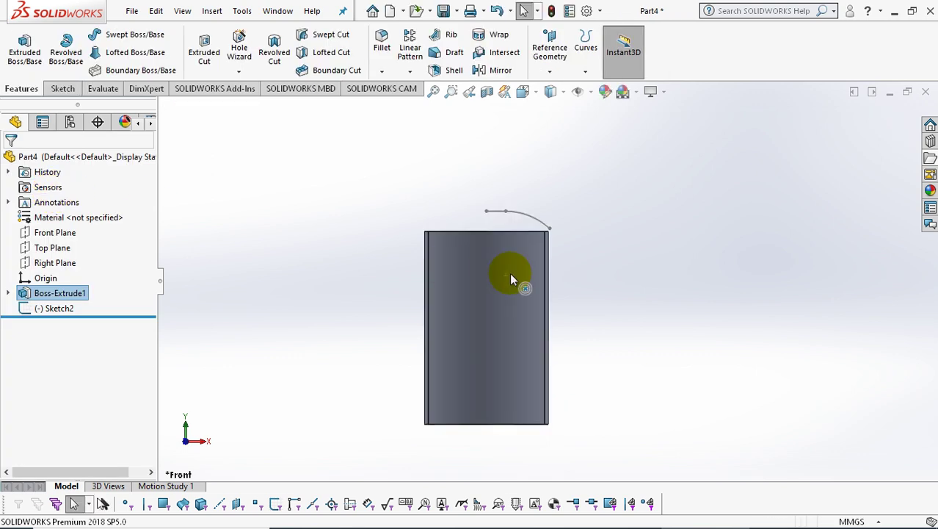
# In Sketch2, lower the arc centre's height dimension from 92.50 to 80
pyautogui.click(59, 308)
pyautogui.click(78, 270)
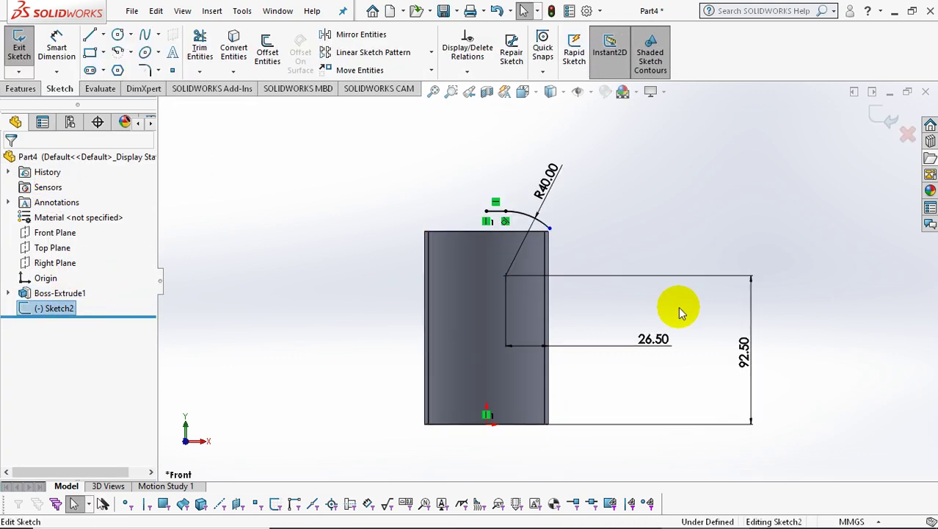
pyautogui.doubleClick(746, 350)
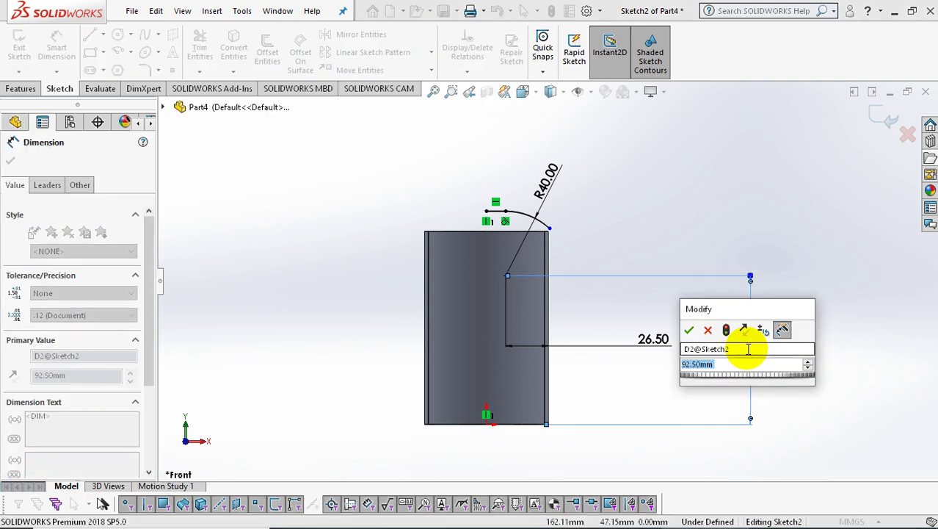
pyautogui.write('80')
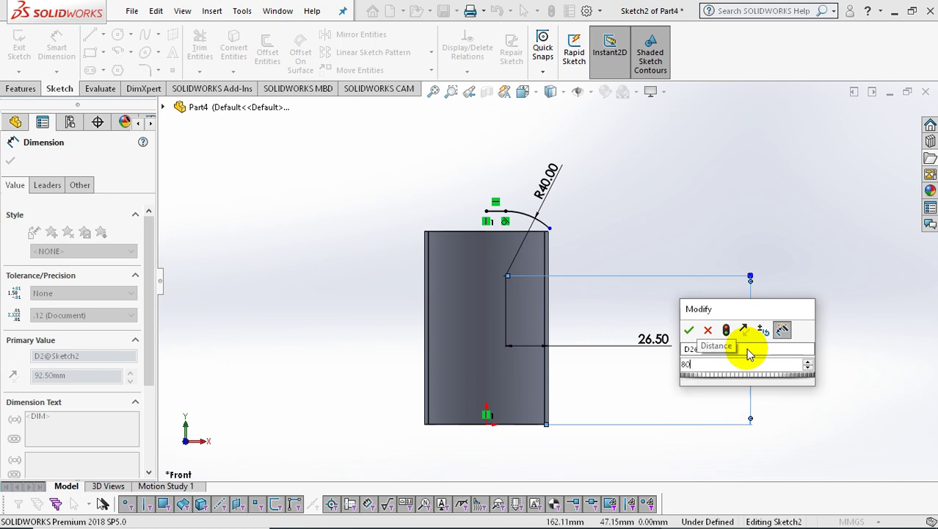
pyautogui.press('Return')
pyautogui.click(783, 350)
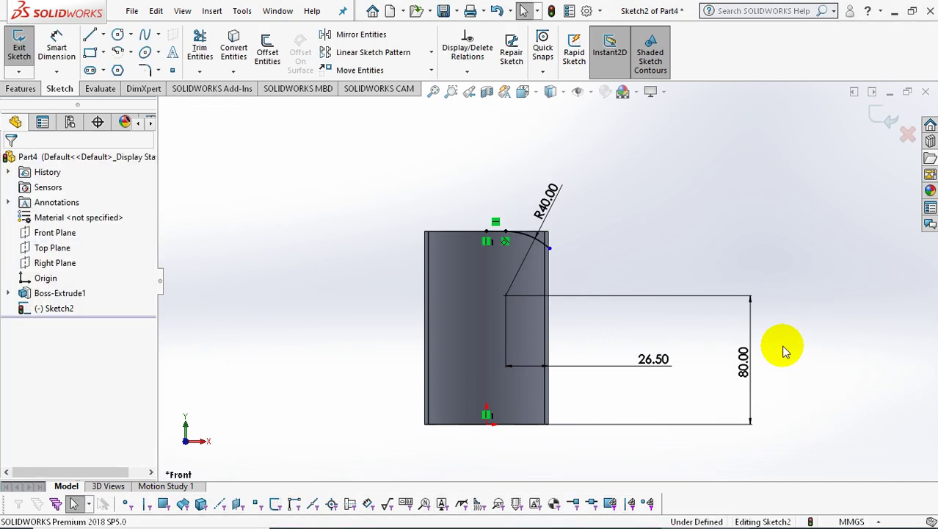
pyautogui.scroll(-2, 556, 260)
pyautogui.scroll(-1, 557, 260)
pyautogui.scroll(3, 572, 251)
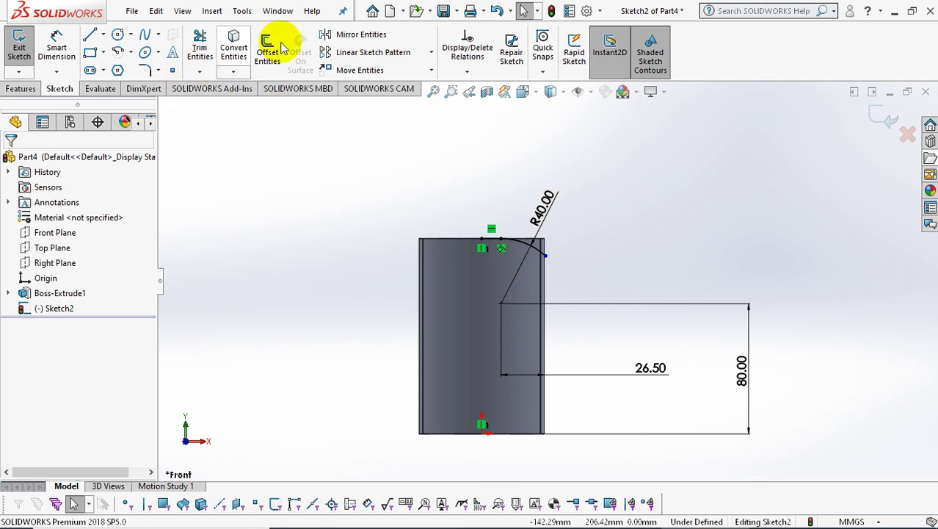
# Mirror Line1 and the R40 arc about the Right Plane, then exit Sketch2
pyautogui.click(366, 39)
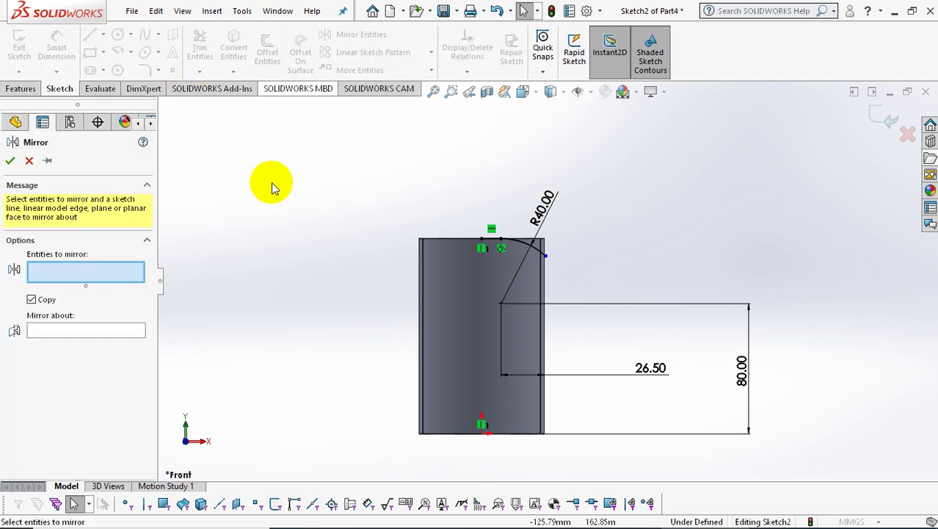
pyautogui.click(63, 329)
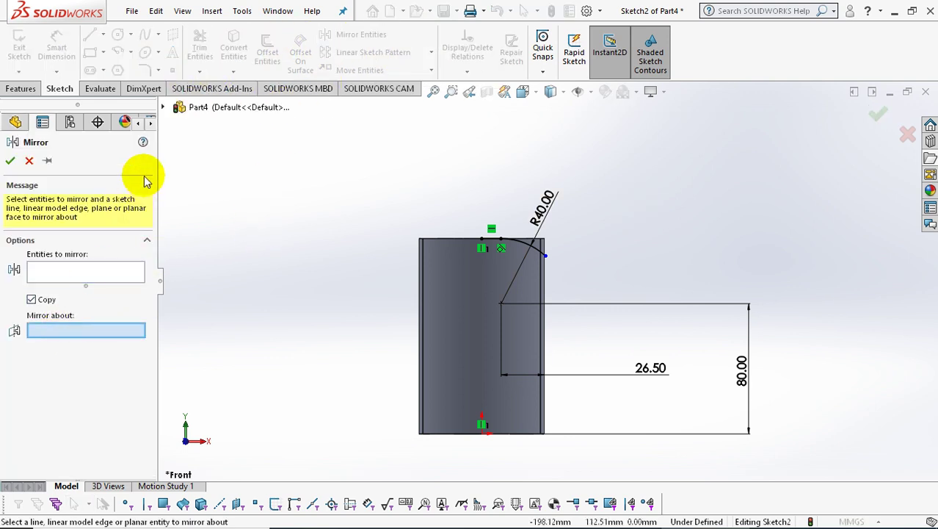
pyautogui.click(165, 108)
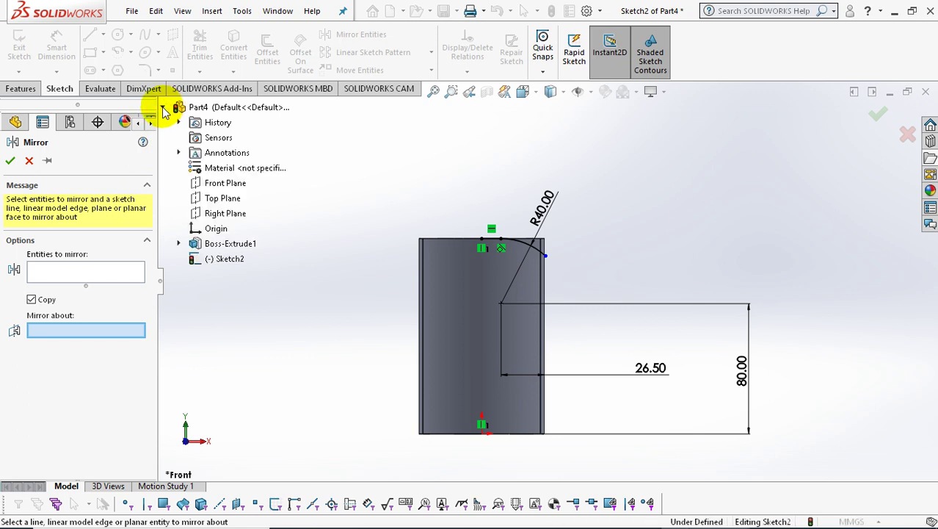
pyautogui.click(217, 213)
pyautogui.click(83, 269)
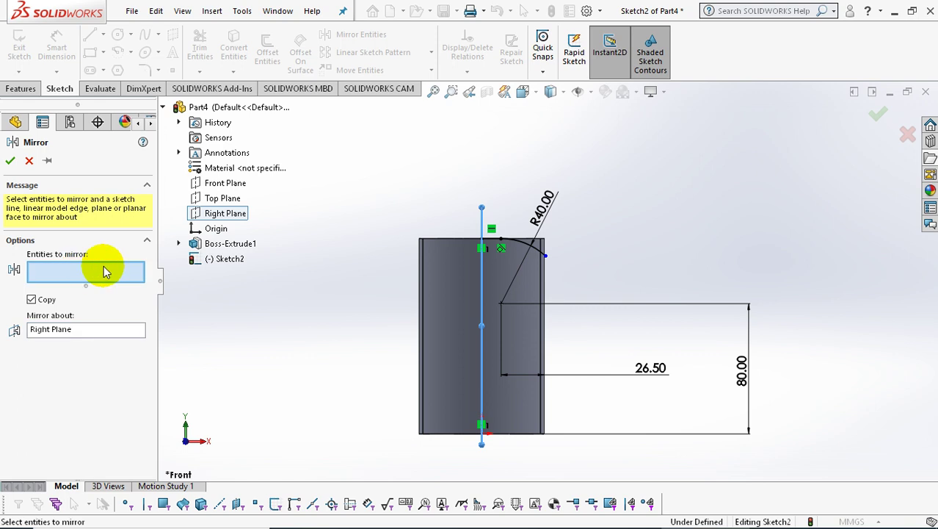
pyautogui.scroll(-3, 497, 224)
pyautogui.click(498, 259)
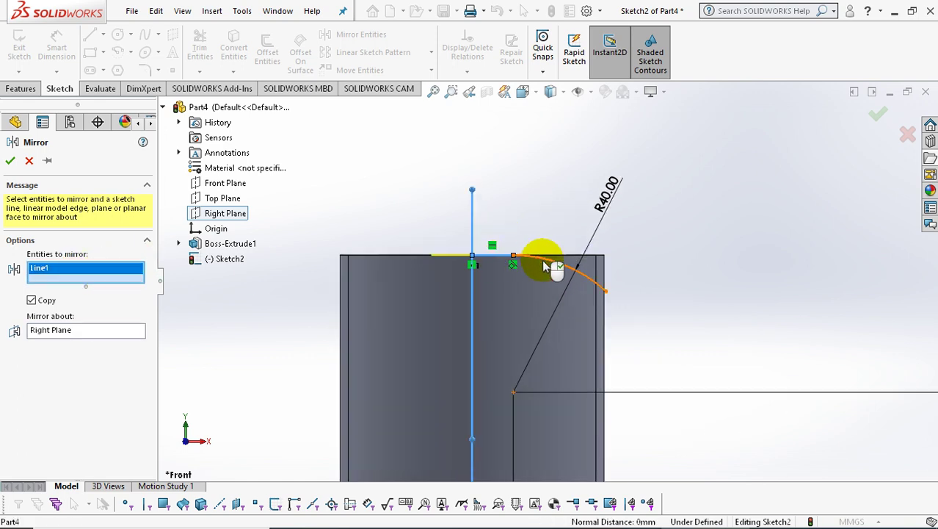
pyautogui.click(543, 260)
pyautogui.click(11, 163)
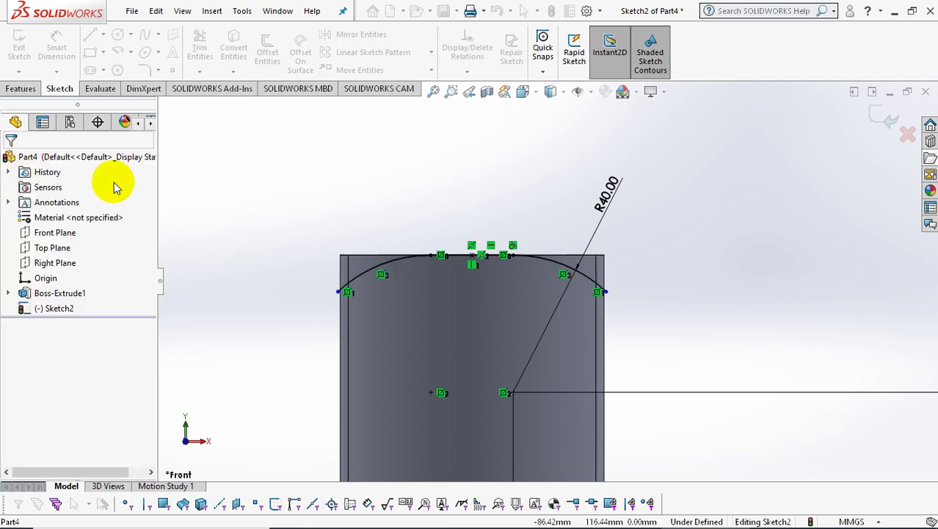
pyautogui.scroll(3, 558, 200)
pyautogui.moveTo(615, 203); pyautogui.dragTo(636, 256, button='middle')
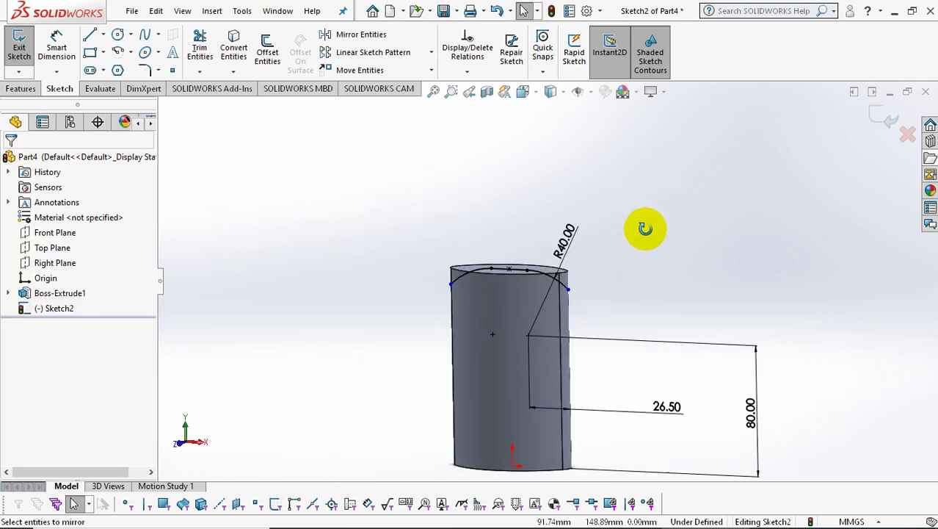
pyautogui.click(891, 122)
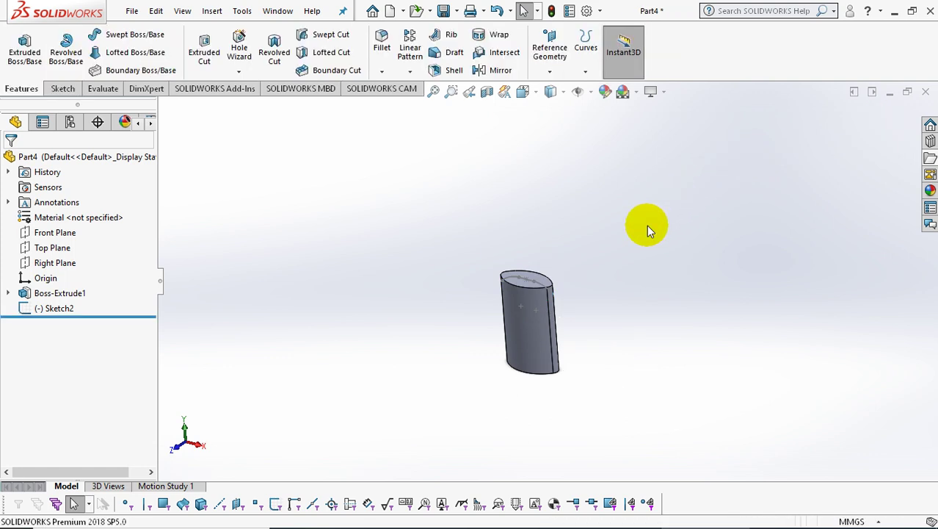
# Surface-extrude the curved Sketch2 profile 120 mm mid-plane across the body's top
pyautogui.click(212, 11)
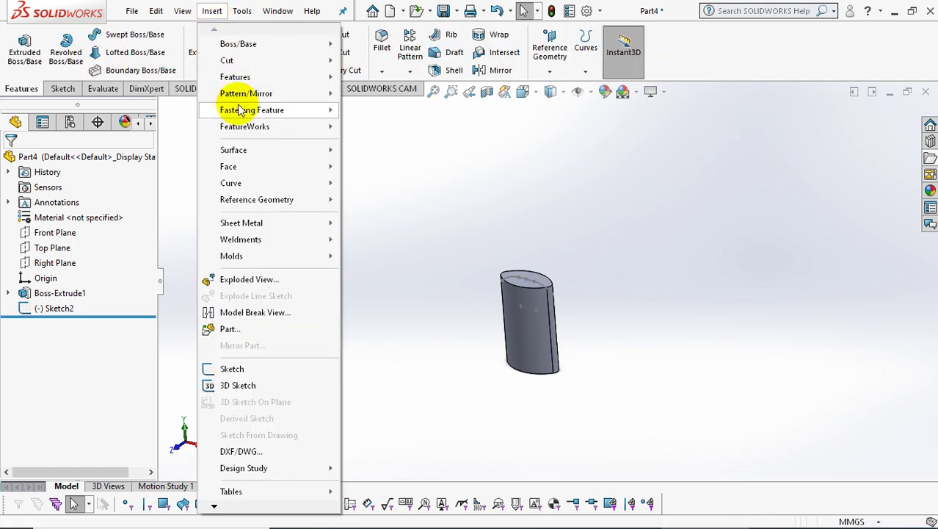
pyautogui.click(395, 122)
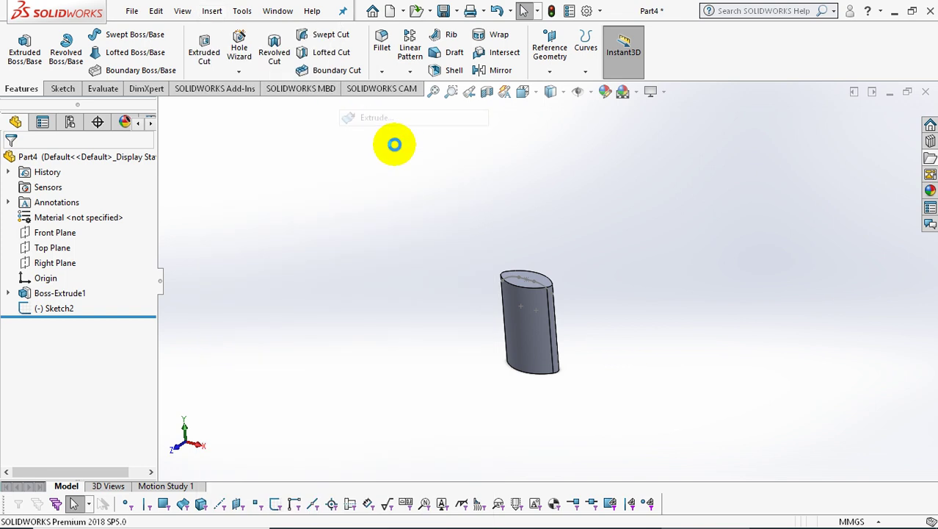
pyautogui.scroll(-3, 552, 291)
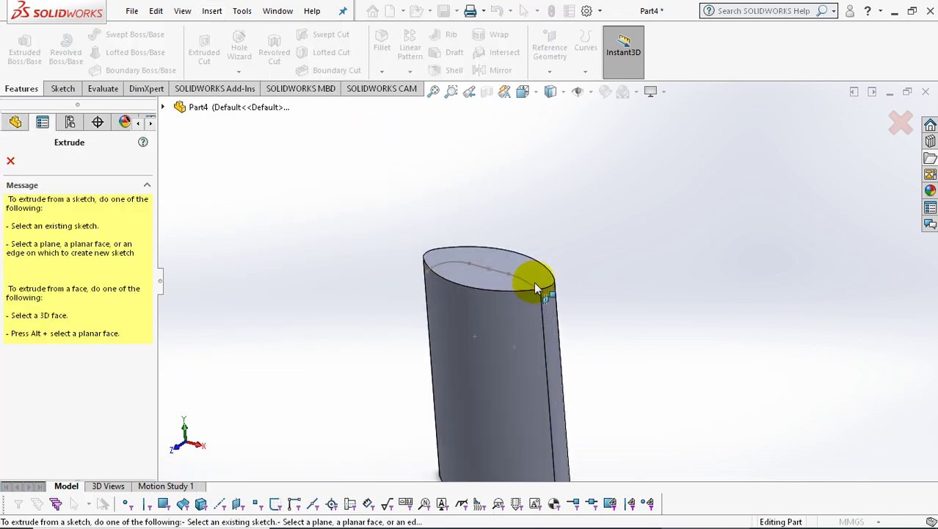
pyautogui.scroll(-4, 520, 278)
pyautogui.scroll(-1, 520, 277)
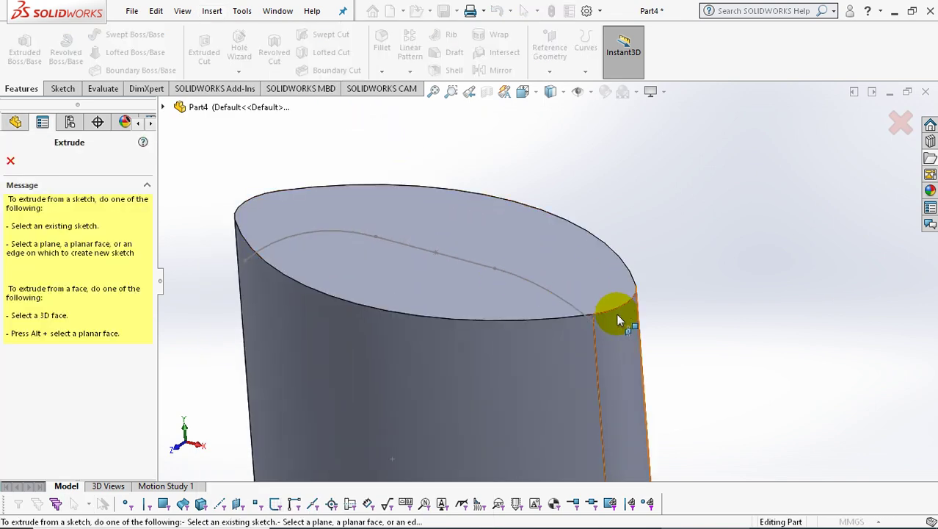
pyautogui.click(570, 278)
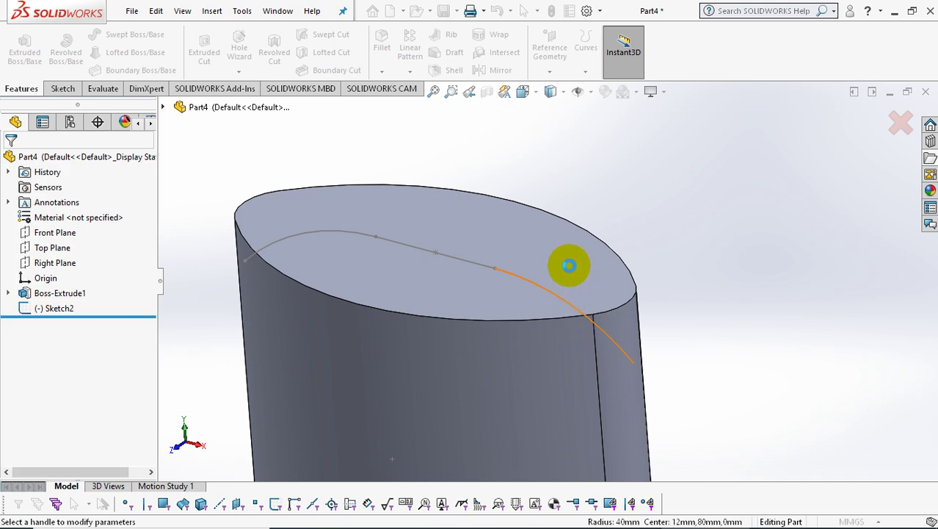
pyautogui.moveTo(569, 265); pyautogui.dragTo(570, 230, button='middle')
pyautogui.click(62, 206)
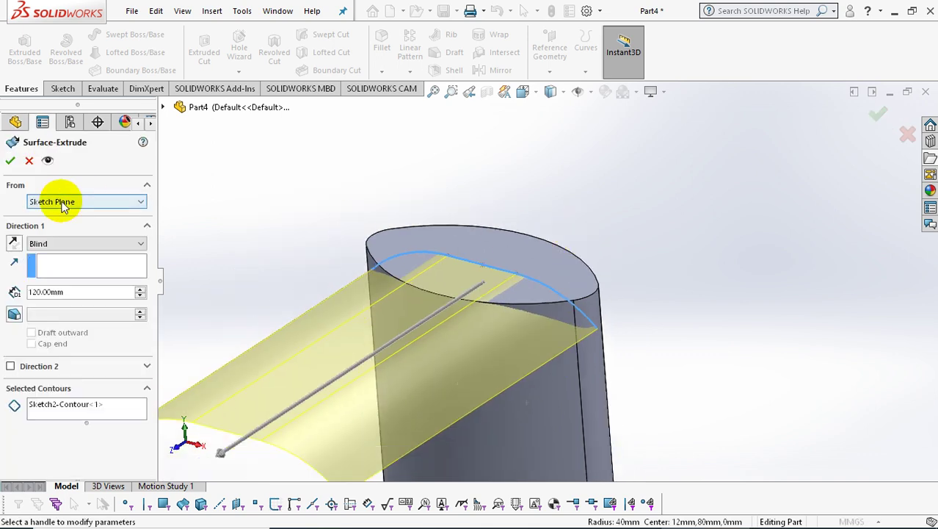
pyautogui.click(76, 243)
pyautogui.click(77, 314)
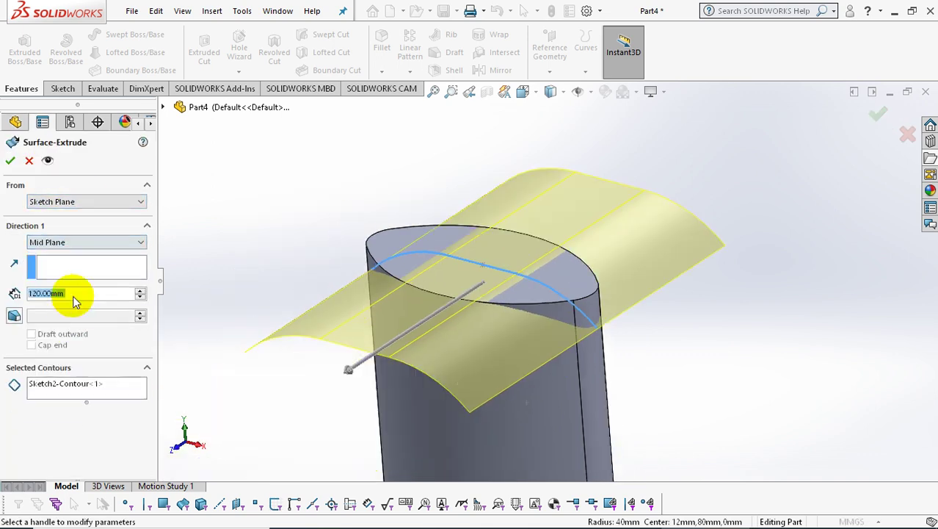
pyautogui.click(10, 163)
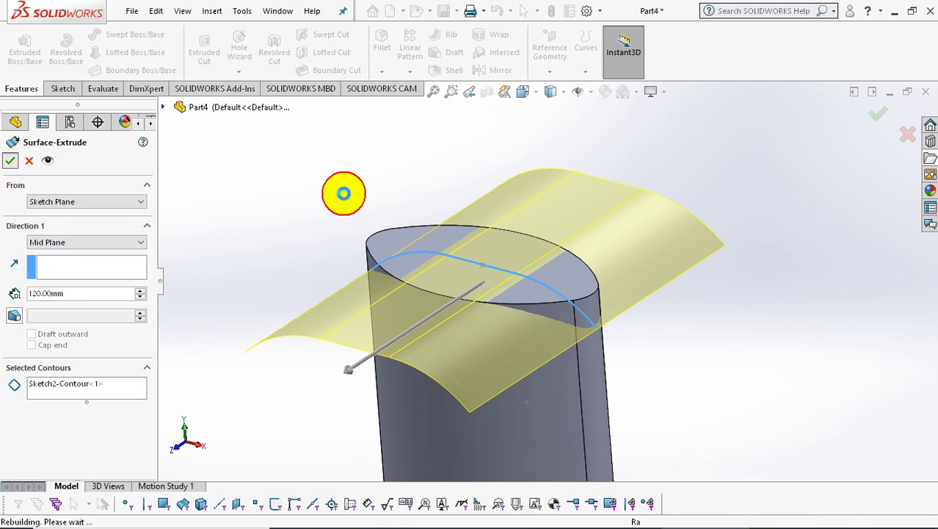
pyautogui.scroll(-5, 394, 180)
pyautogui.moveTo(393, 187); pyautogui.dragTo(412, 188, button='middle')
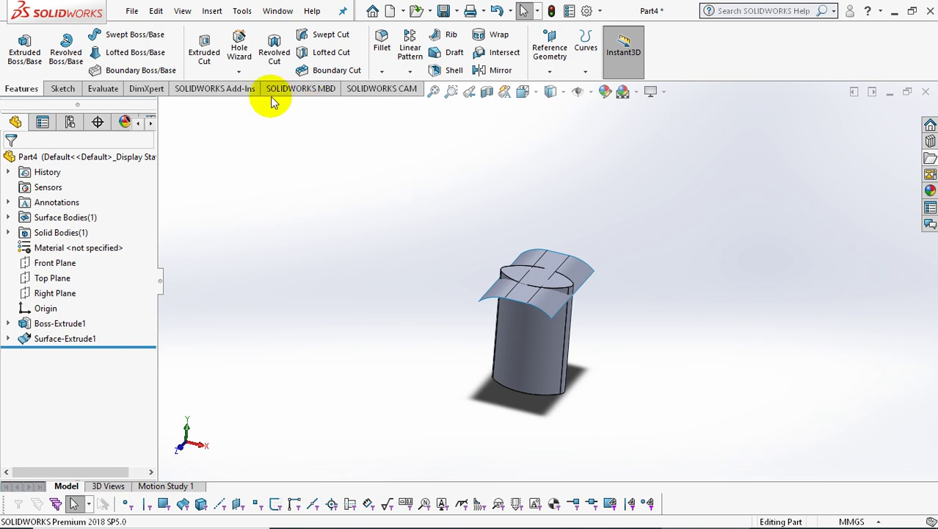
# Split the solid with Surface-Extrude1 as trim tool, cutting it into separate bodies
pyautogui.click(212, 11)
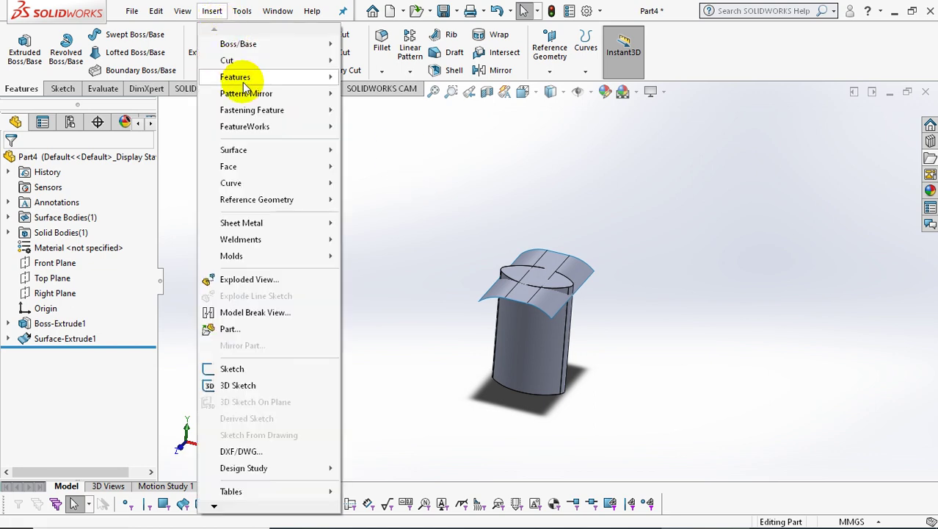
pyautogui.moveTo(235, 78)
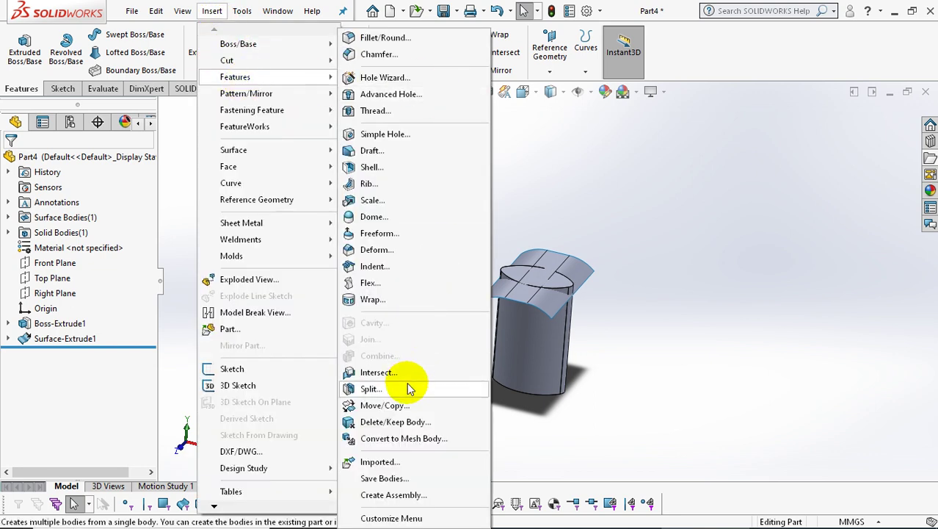
pyautogui.click(409, 387)
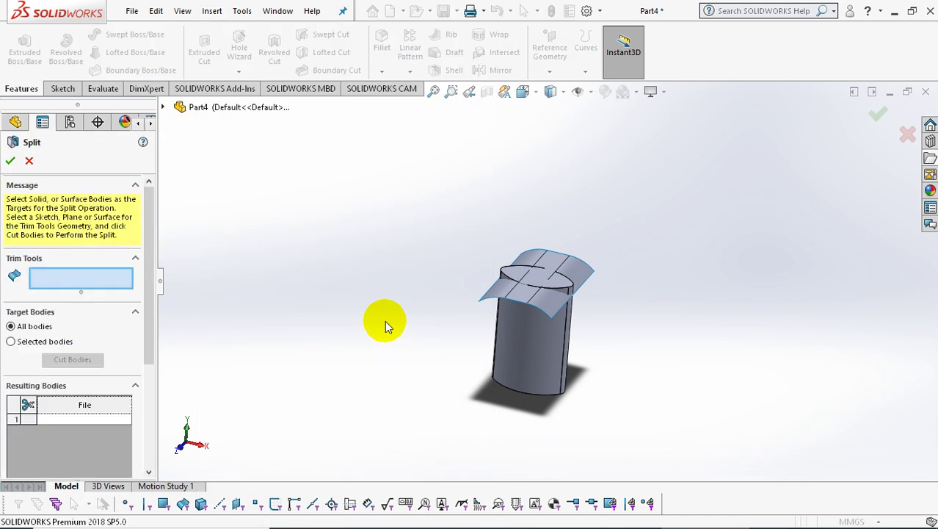
pyautogui.click(502, 290)
pyautogui.click(71, 359)
pyautogui.click(499, 356)
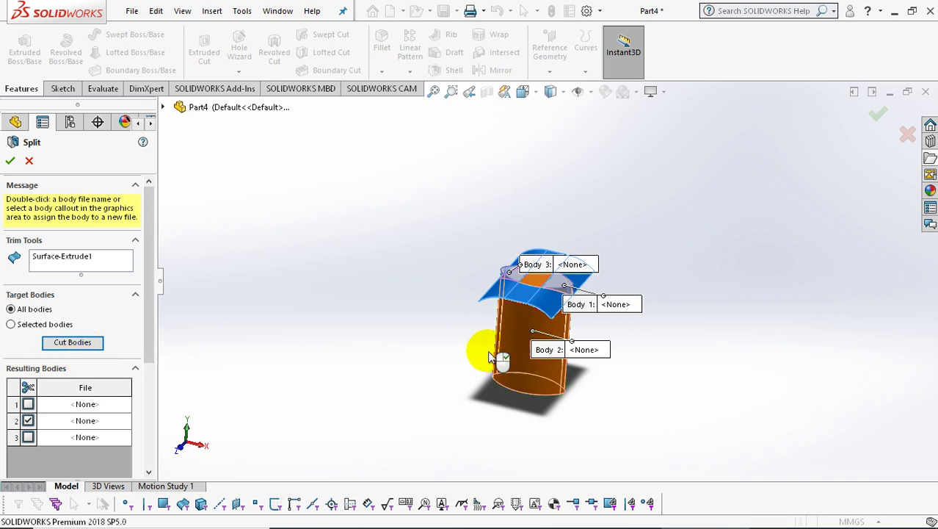
pyautogui.click(11, 161)
pyautogui.scroll(-4, 524, 278)
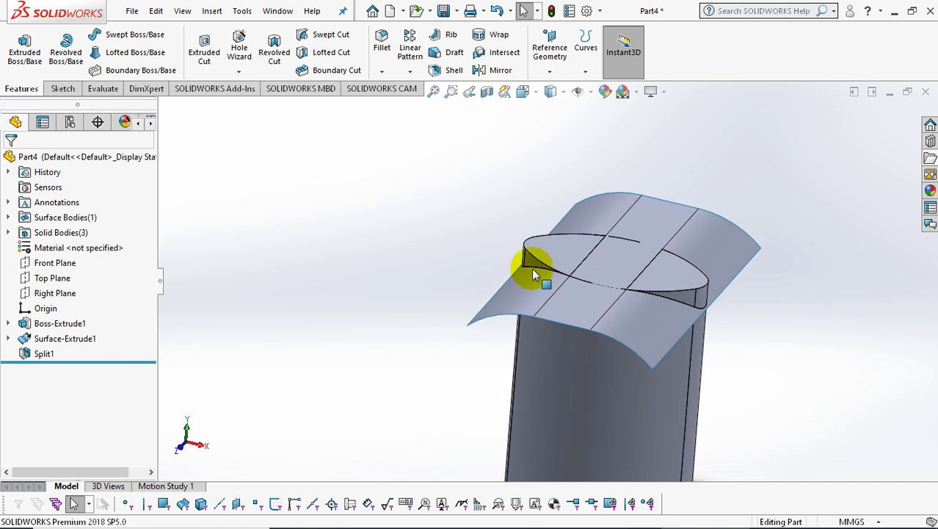
# Hide the two top offcut bodies and the cutting surface
pyautogui.rightClick(541, 249)
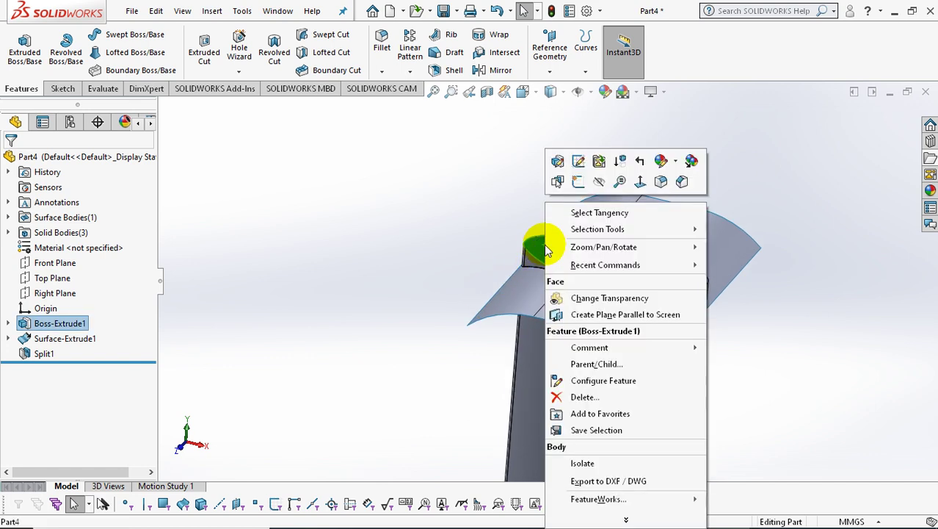
pyautogui.click(595, 183)
pyautogui.rightClick(680, 273)
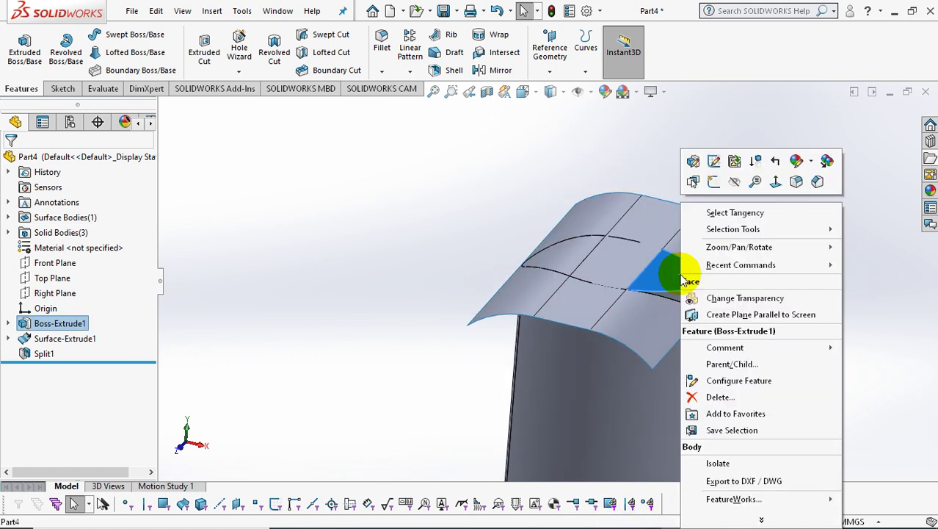
pyautogui.click(714, 181)
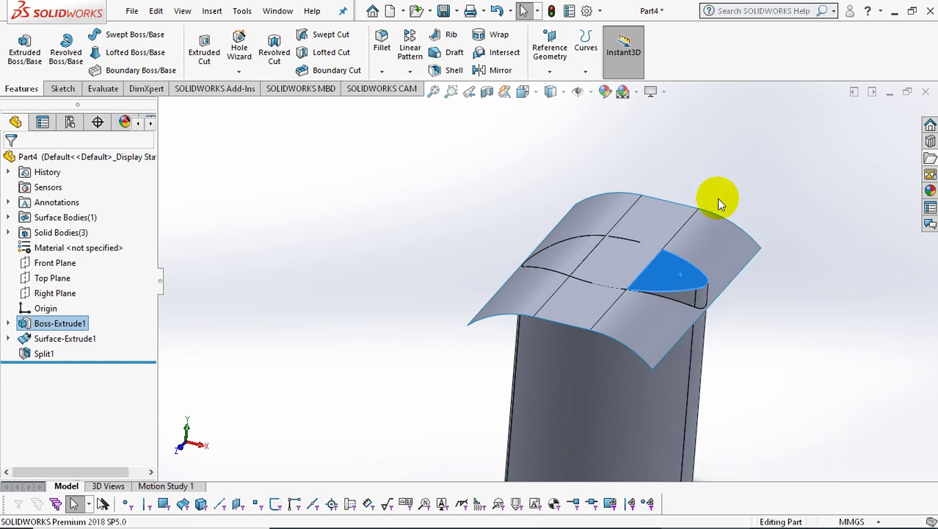
pyautogui.rightClick(703, 230)
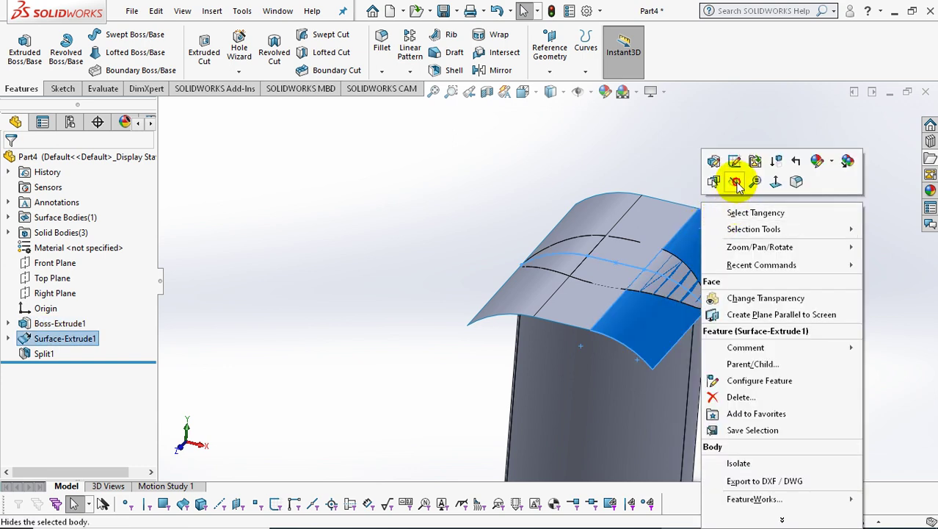
pyautogui.click(736, 183)
pyautogui.scroll(3, 613, 197)
pyautogui.scroll(2, 625, 217)
pyautogui.scroll(-3, 668, 326)
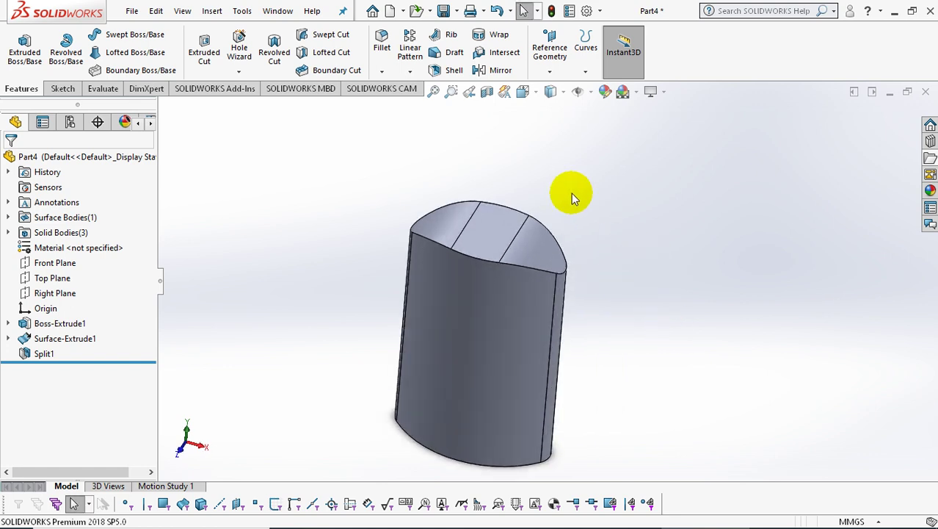
pyautogui.moveTo(646, 334)
pyautogui.mouseDown(button='middle')
pyautogui.moveTo(656, 279)
pyautogui.moveTo(666, 277)
pyautogui.mouseUp(button='middle')
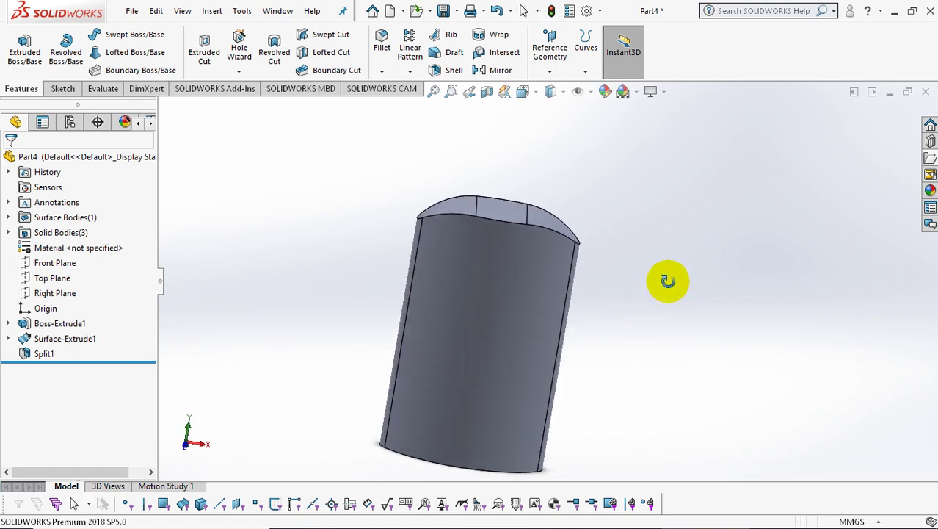
# On a new Front Plane sketch, viewed normal, draw a horizontal-diagonal-horizontal stepped line across the part
pyautogui.click(52, 262)
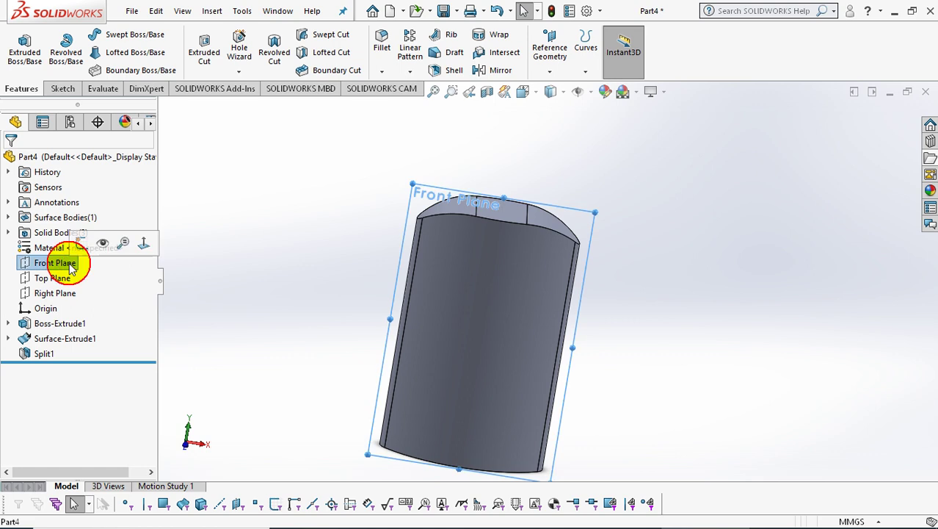
pyautogui.click(87, 246)
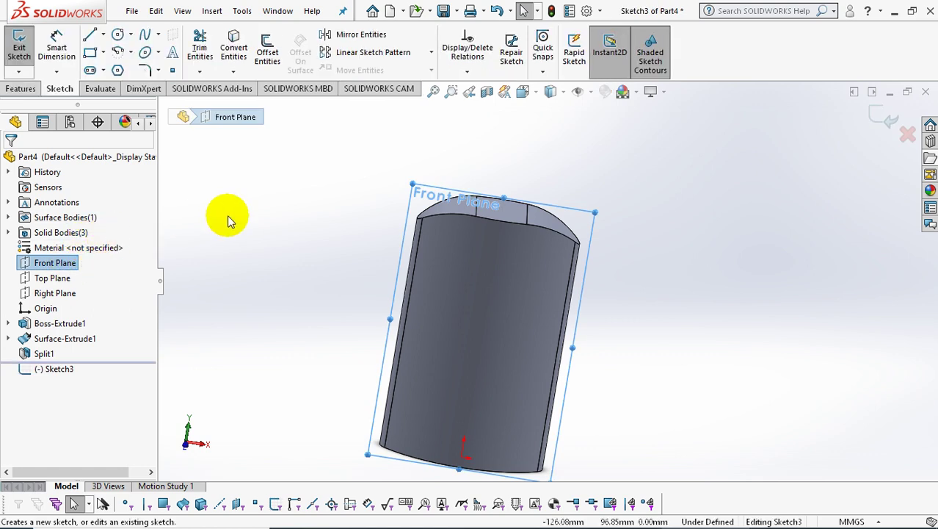
pyautogui.press('space')
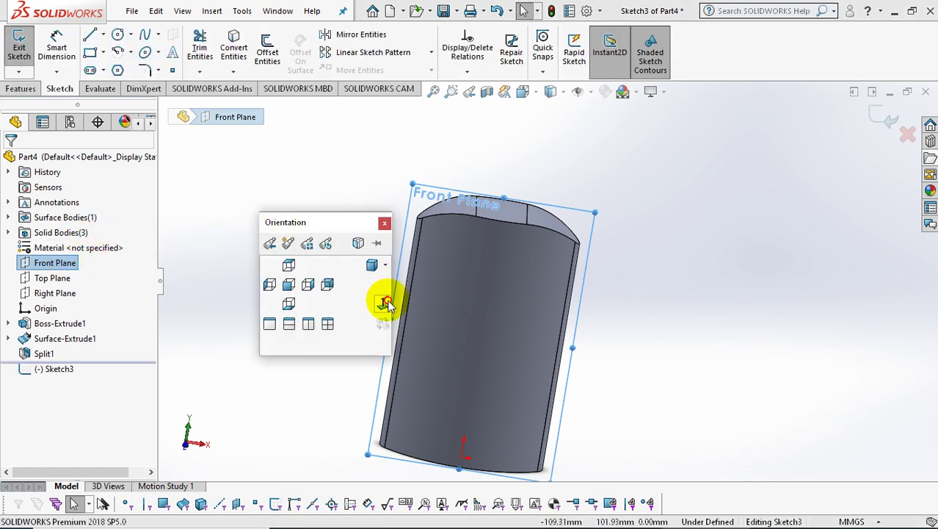
pyautogui.click(383, 298)
pyautogui.click(90, 35)
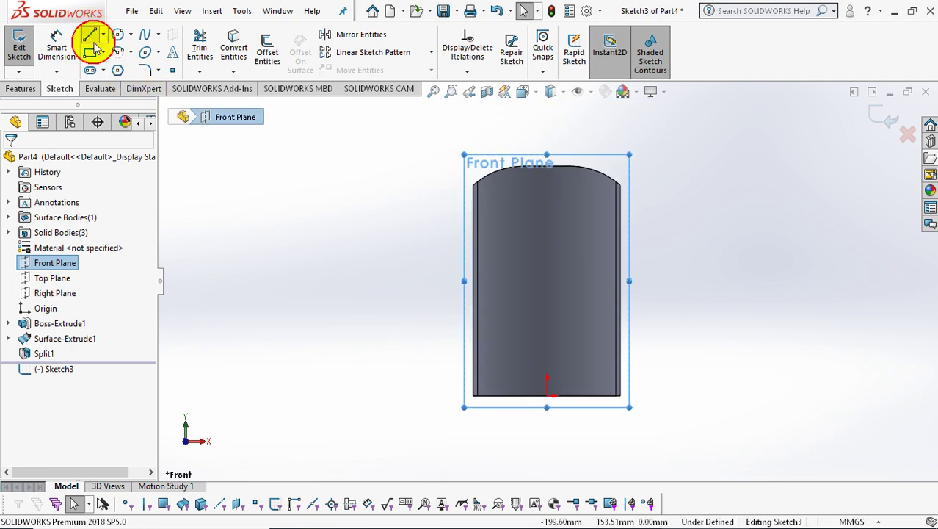
pyautogui.click(425, 245)
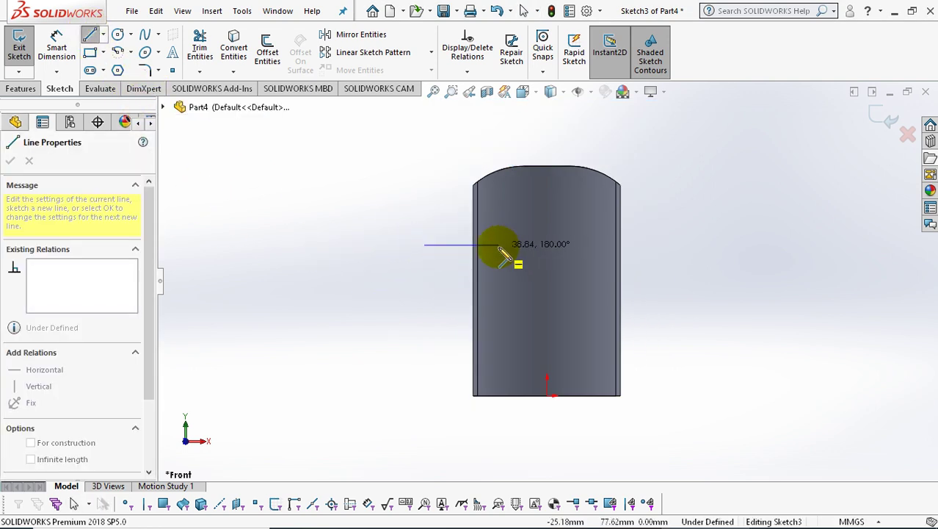
pyautogui.click(498, 245)
pyautogui.click(565, 209)
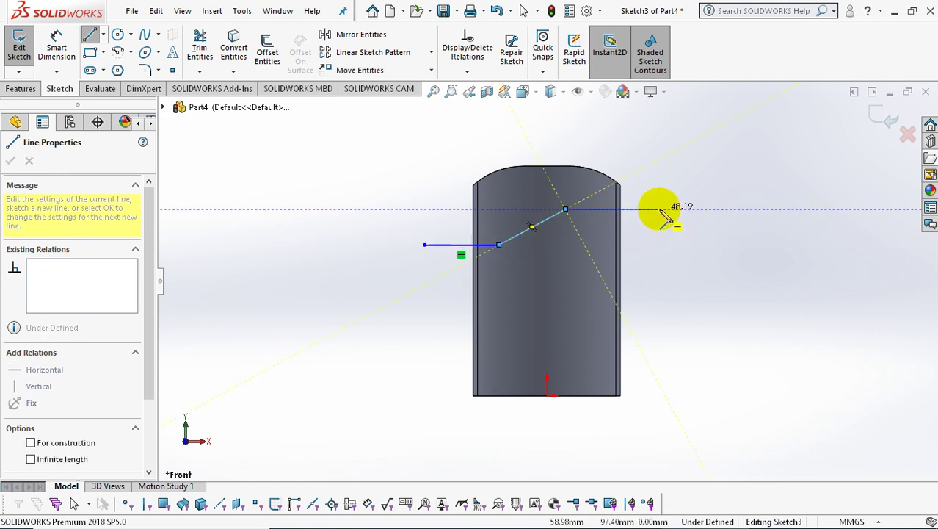
pyautogui.doubleClick(662, 210)
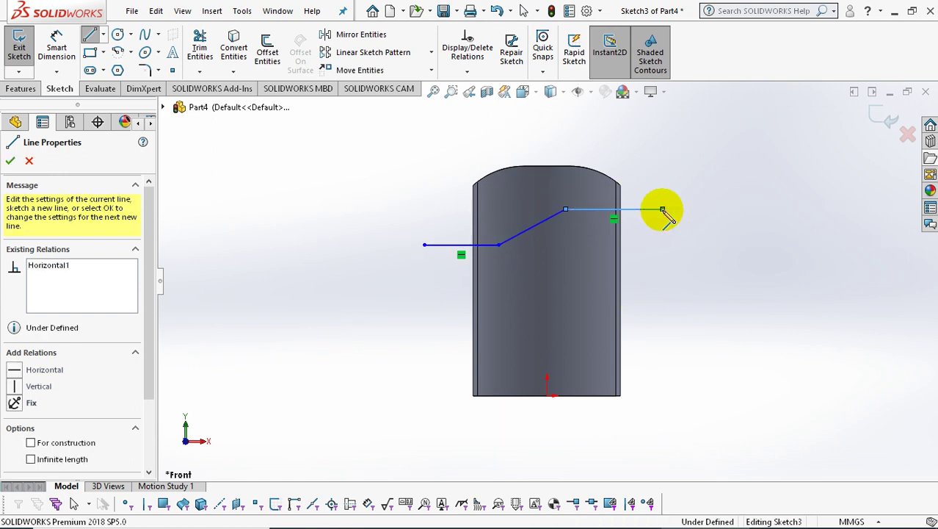
pyautogui.press('Escape')
pyautogui.press('Escape')
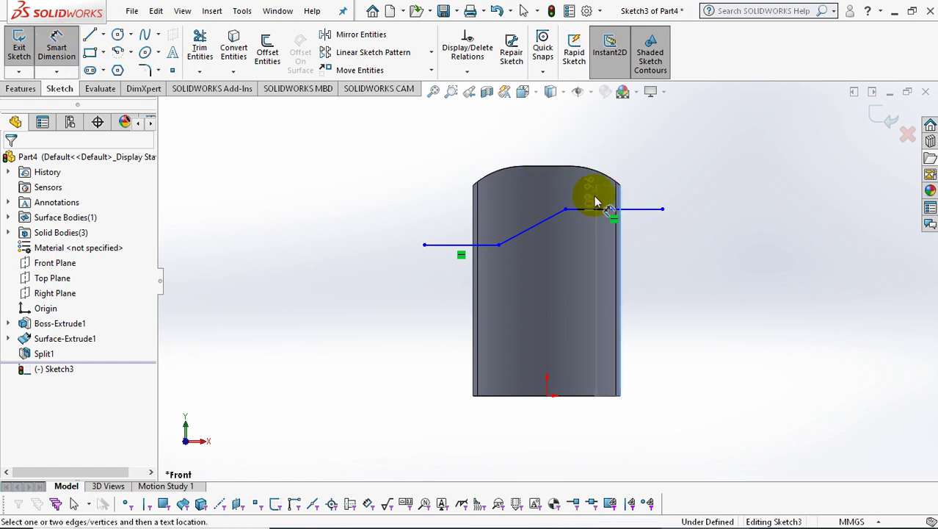
# Set the line's two junction points 2.00 from the body's right and left edges
pyautogui.click(565, 211)
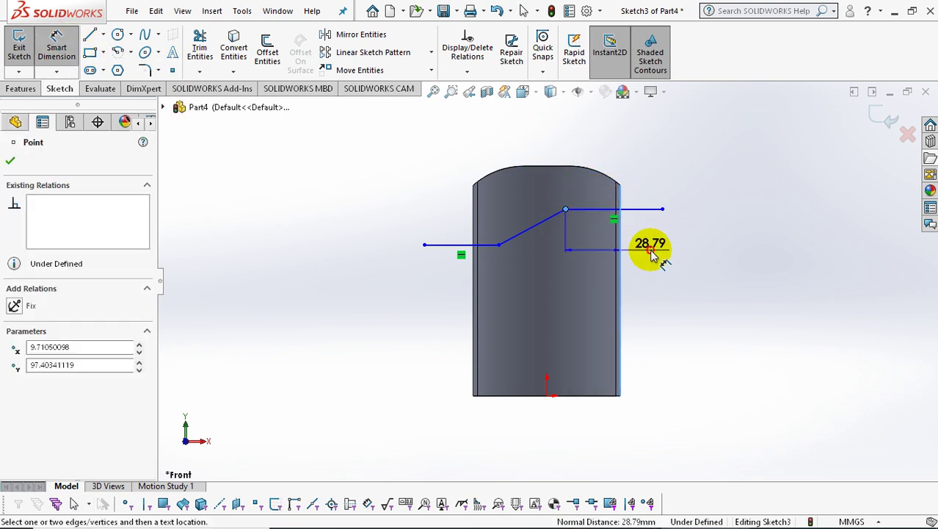
pyautogui.click(654, 255)
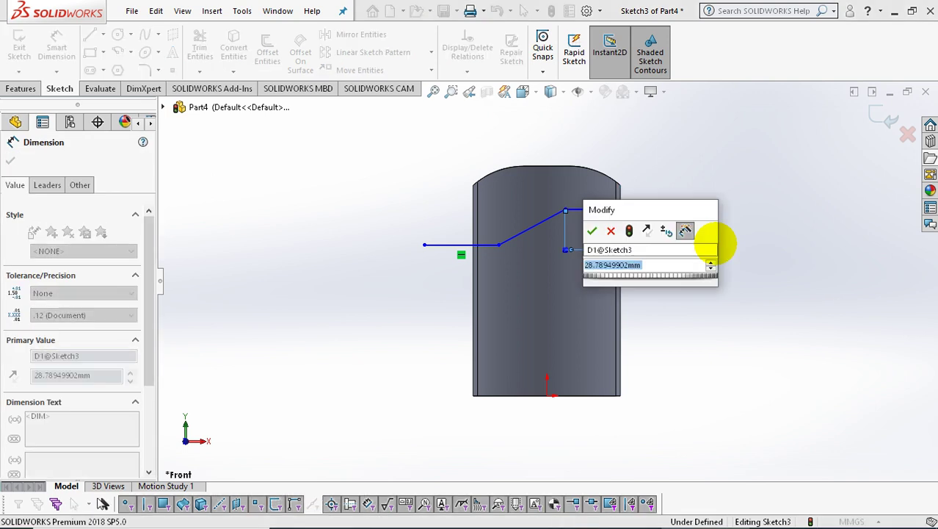
pyautogui.press('Return')
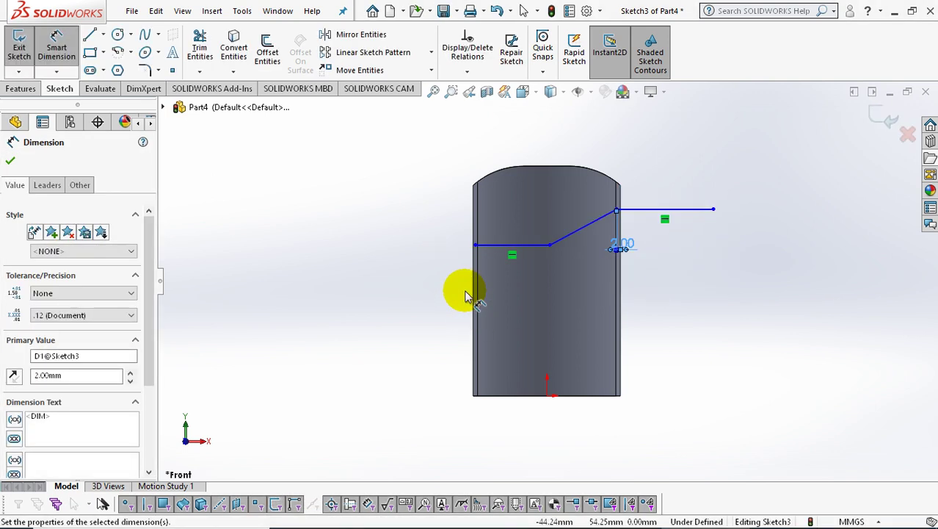
pyautogui.click(550, 246)
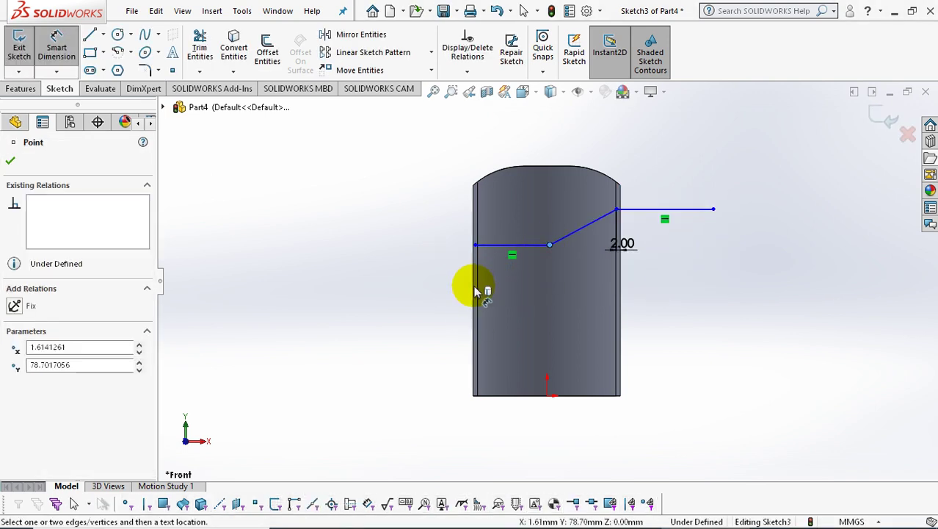
pyautogui.click(474, 288)
pyautogui.click(513, 323)
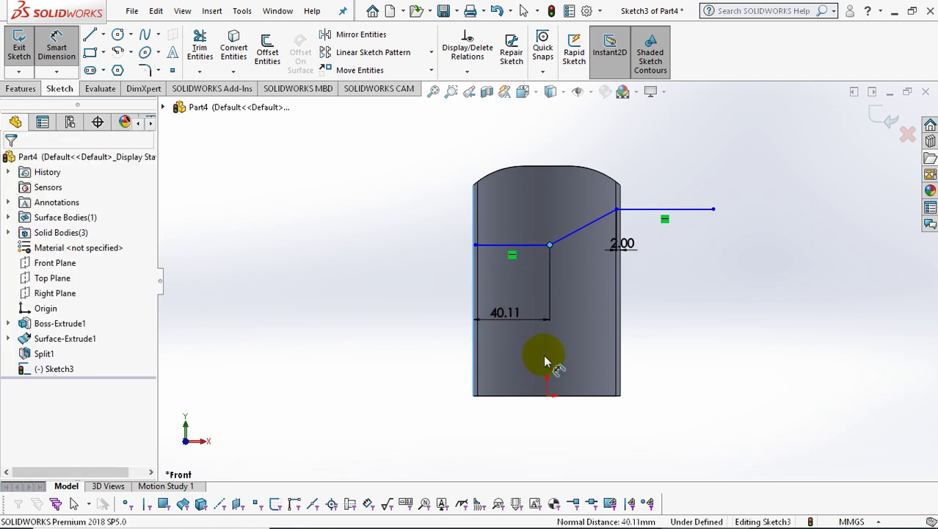
pyautogui.write('40')
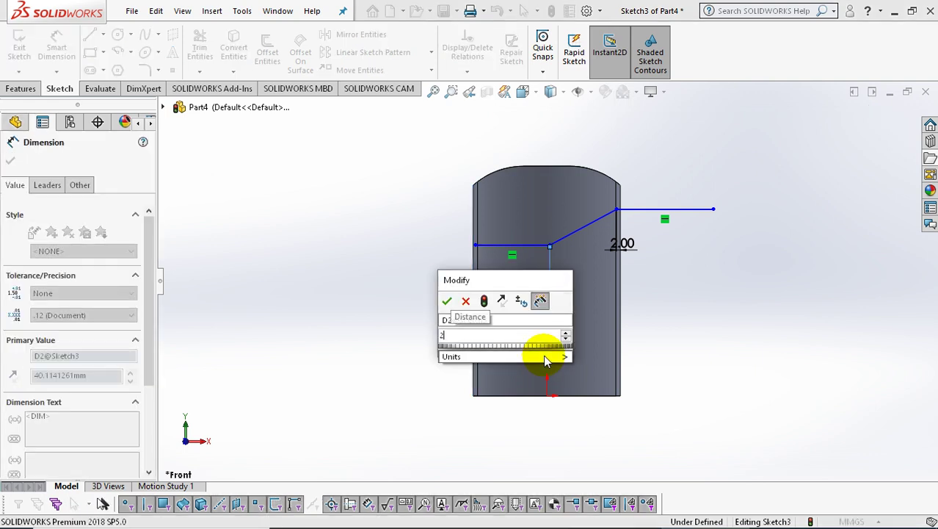
pyautogui.press('Return')
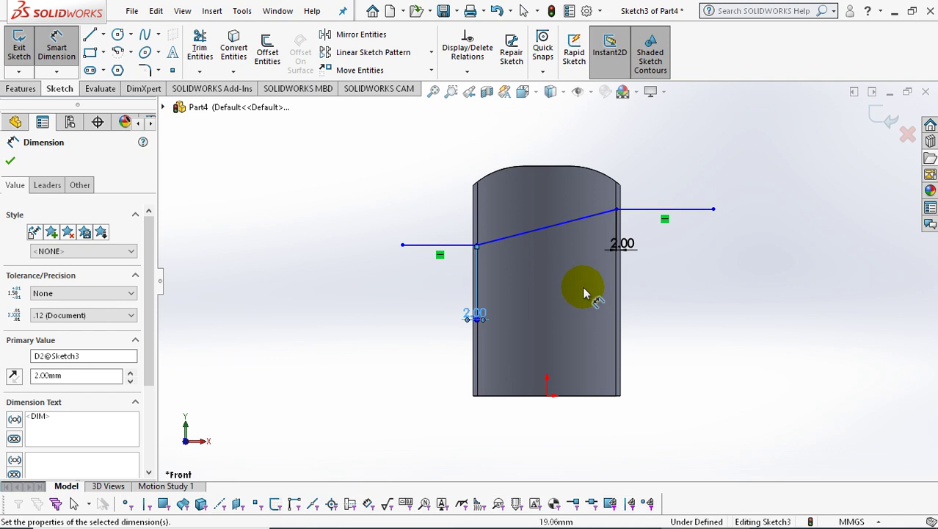
# Dimension the diagonal segment at 15° to the horizontal line
pyautogui.click(591, 216)
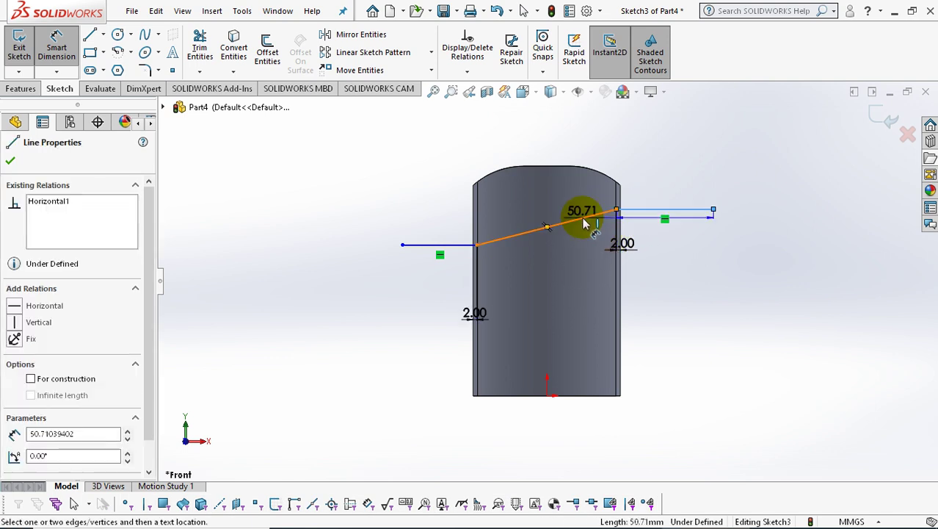
pyautogui.click(660, 219)
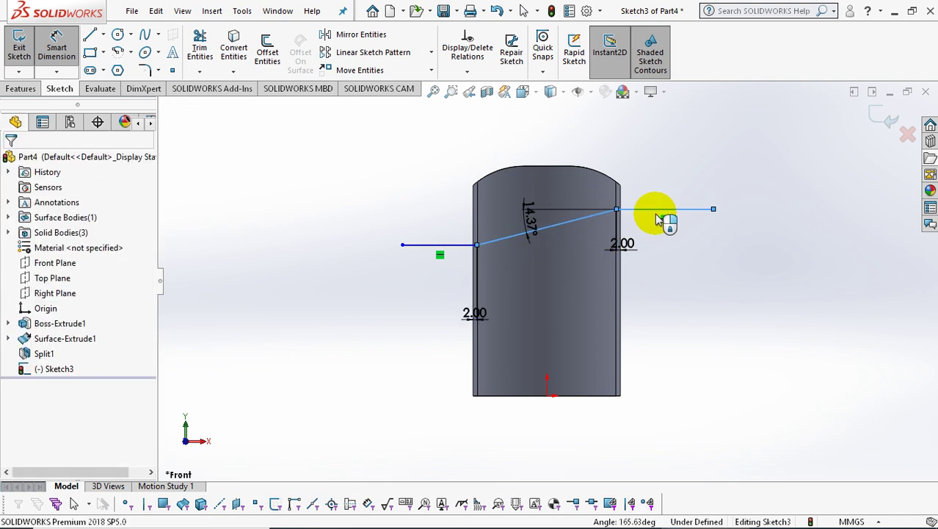
pyautogui.click(659, 219)
pyautogui.write('15')
pyautogui.press('Return')
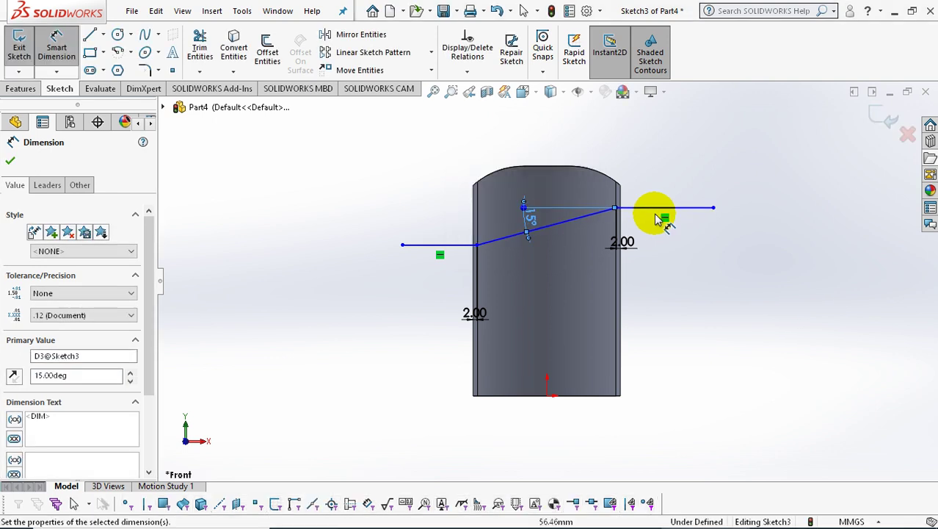
# Place the right horizontal line 92.50 above the body's bottom edge and close the sketch
pyautogui.click(682, 213)
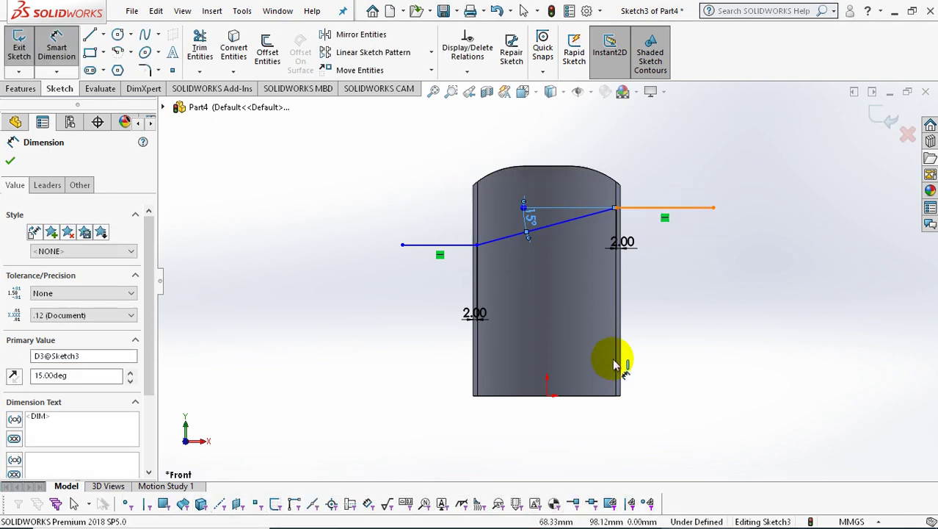
pyautogui.click(593, 396)
pyautogui.click(719, 323)
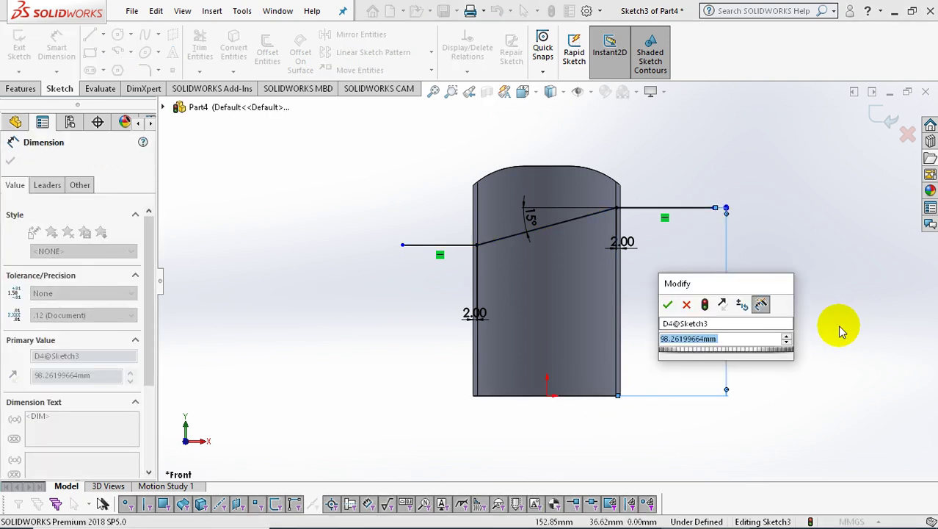
pyautogui.write('92.5')
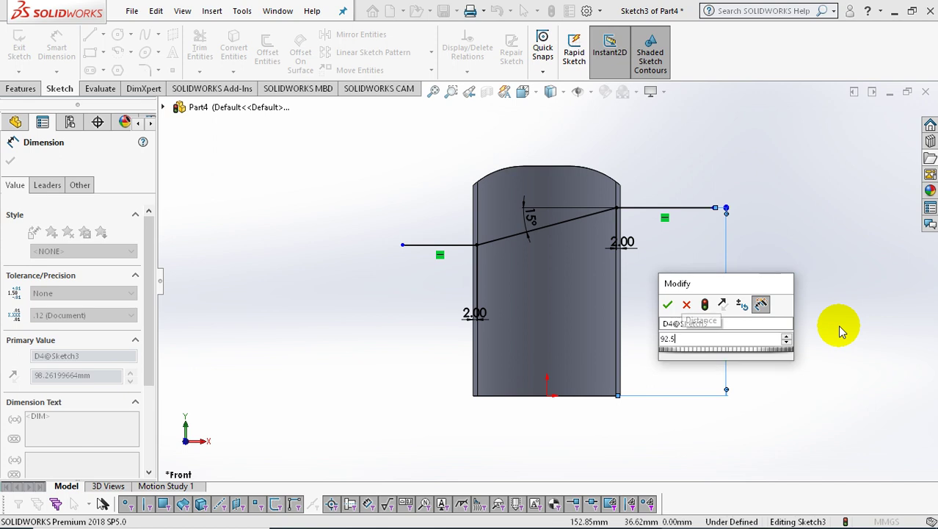
pyautogui.press('Return')
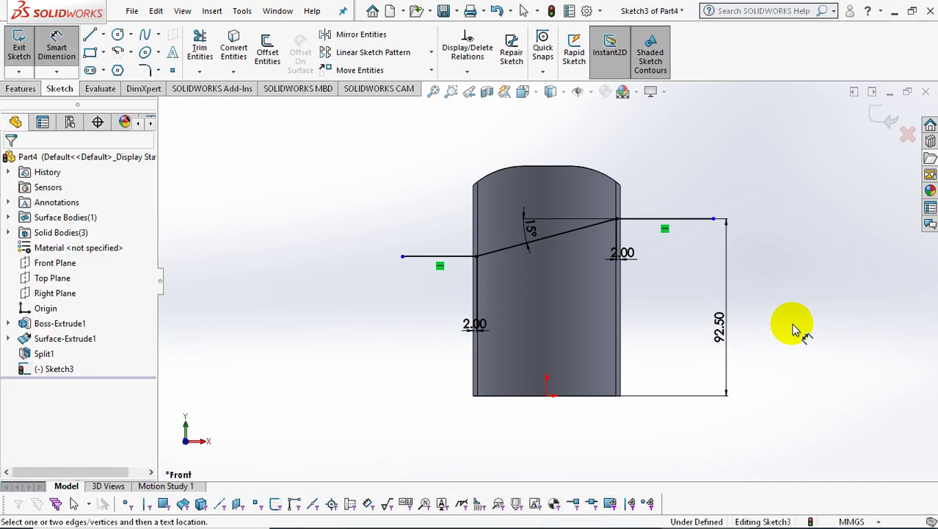
pyautogui.click(882, 121)
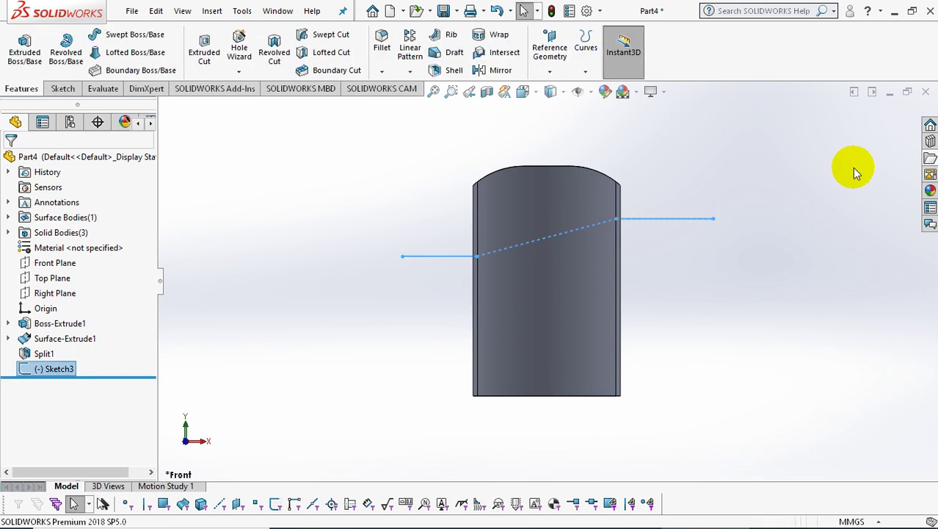
# Surface-extrude the Sketch3 stepped line 120 mm mid-plane through the cylinder
pyautogui.click(211, 10)
pyautogui.moveTo(234, 150)
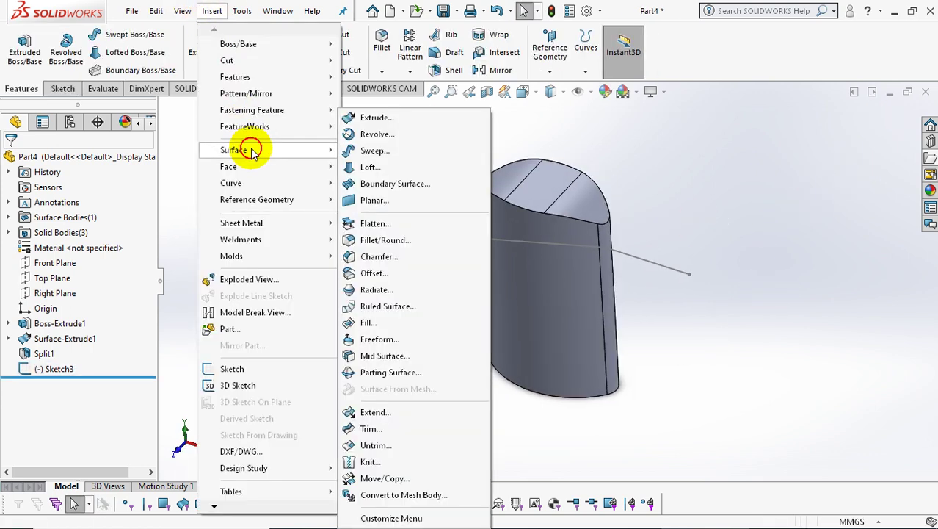
pyautogui.click(406, 121)
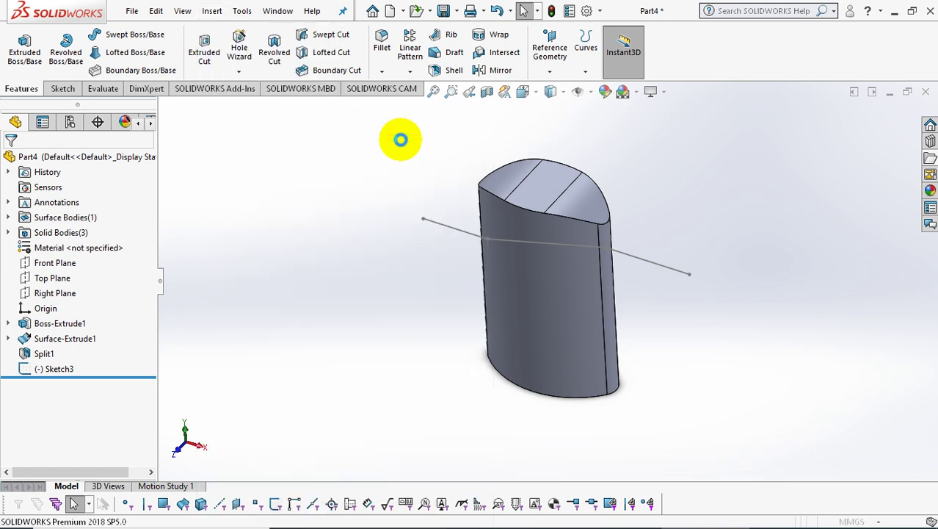
pyautogui.click(437, 219)
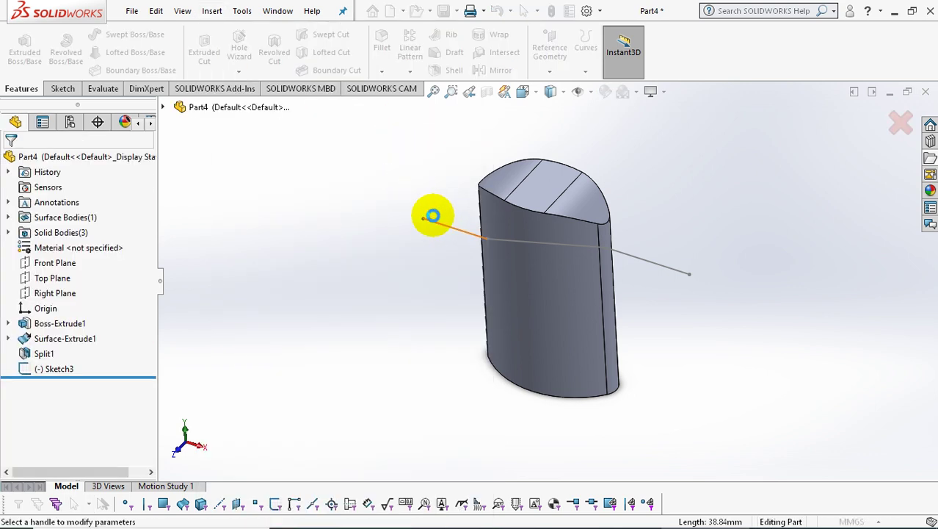
pyautogui.click(67, 242)
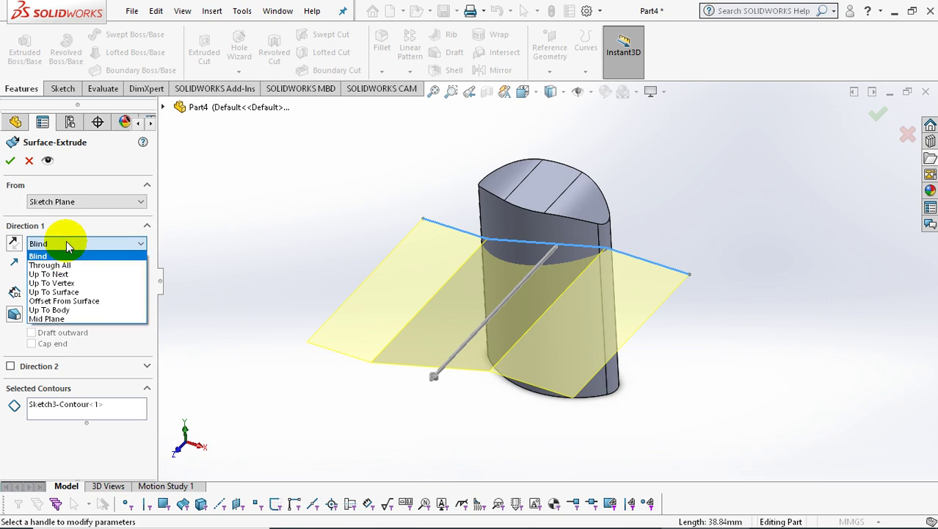
pyautogui.click(61, 316)
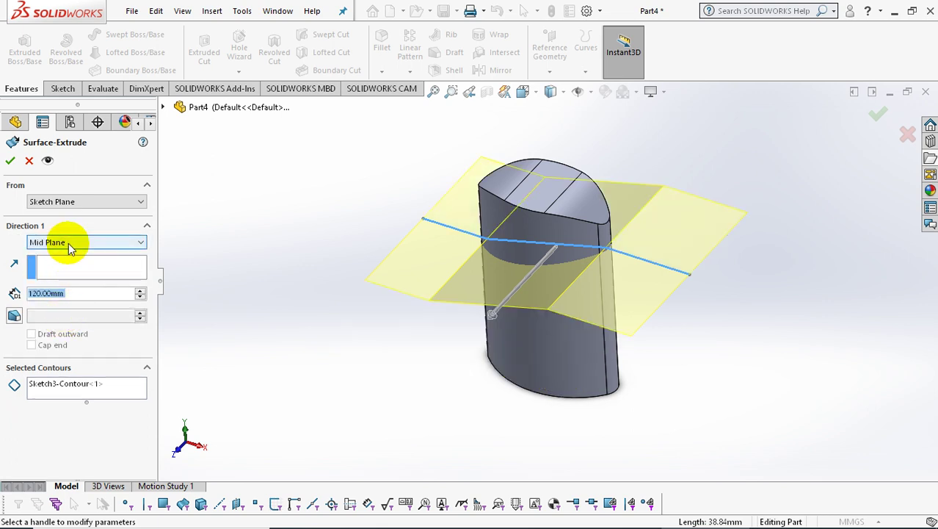
pyautogui.click(11, 160)
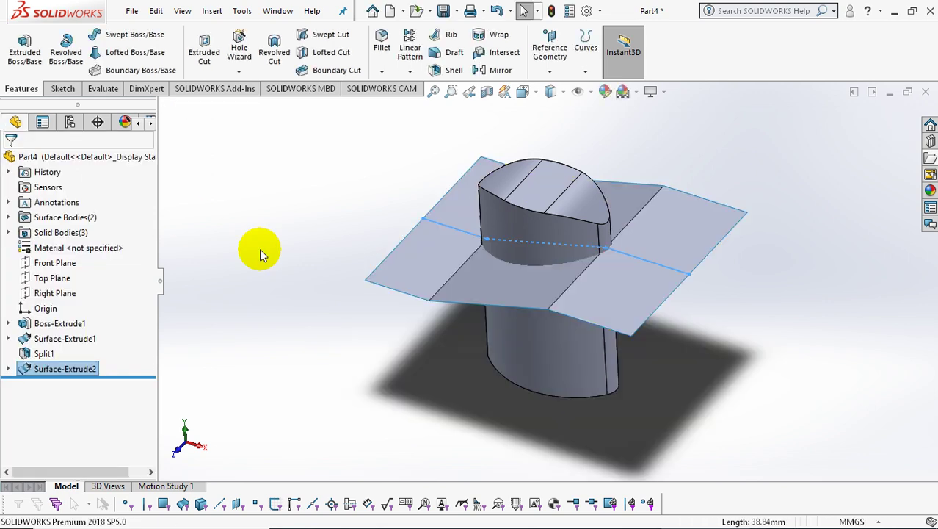
# Start a new sketch on the Front Plane, viewed normal to it
pyautogui.click(81, 263)
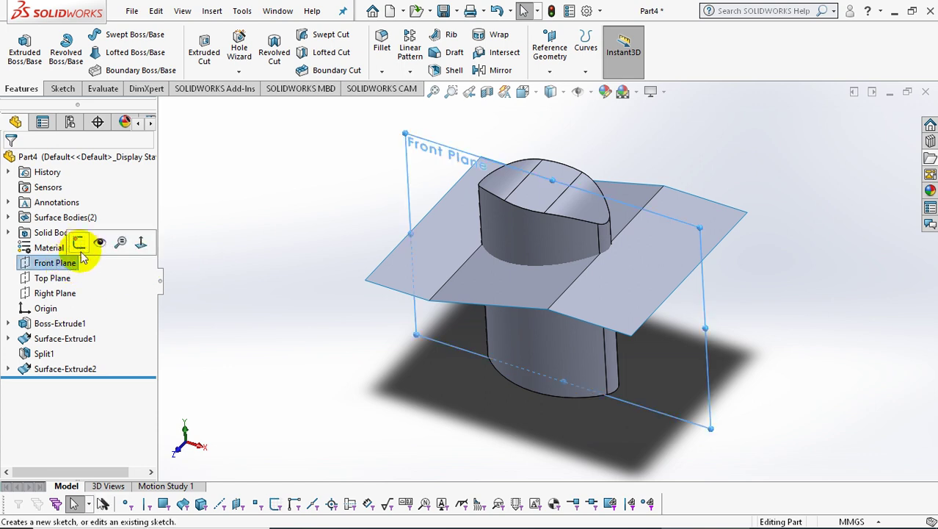
pyautogui.click(80, 246)
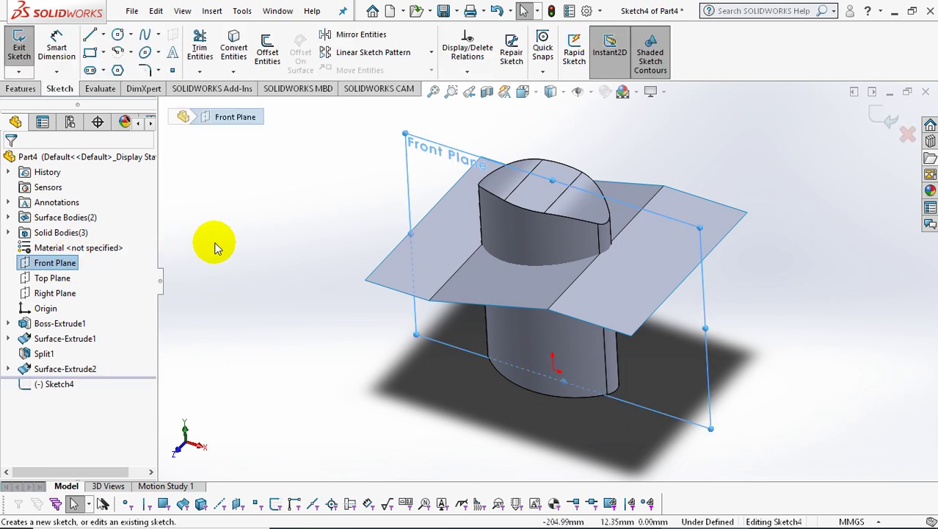
pyautogui.press('space')
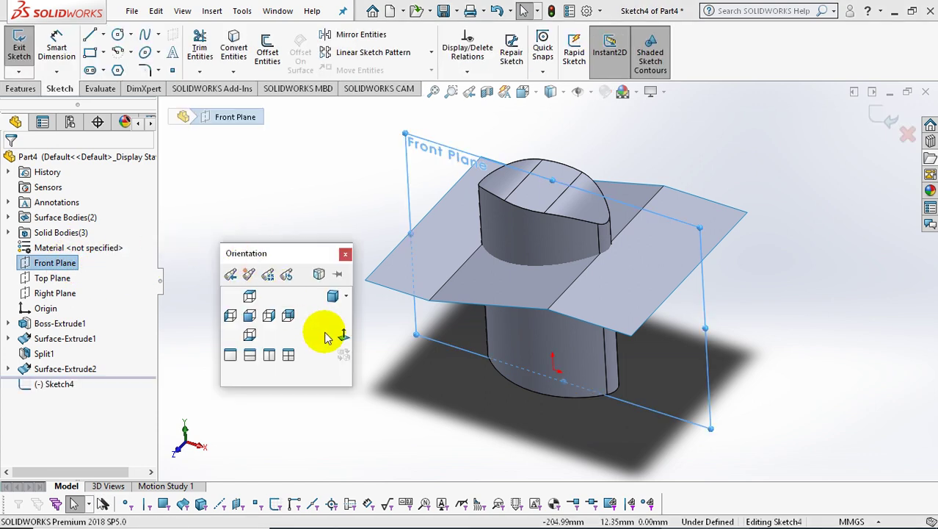
pyautogui.click(341, 332)
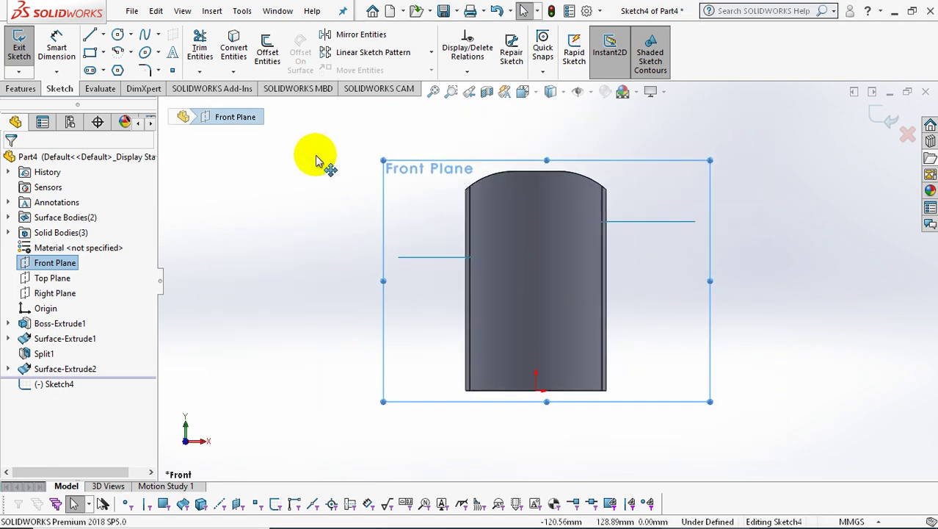
# Draw a stepped line: horizontal, sloping down to the right, then horizontal past the body
pyautogui.click(92, 35)
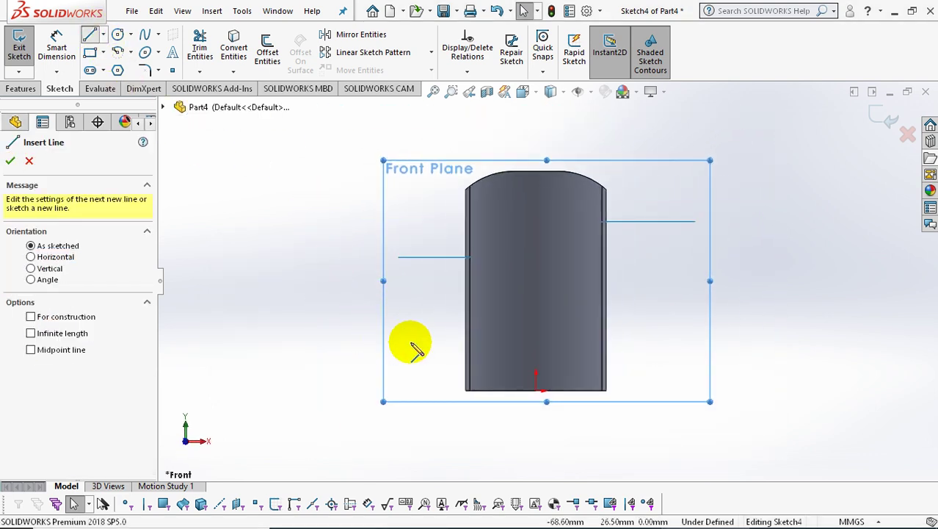
pyautogui.click(428, 328)
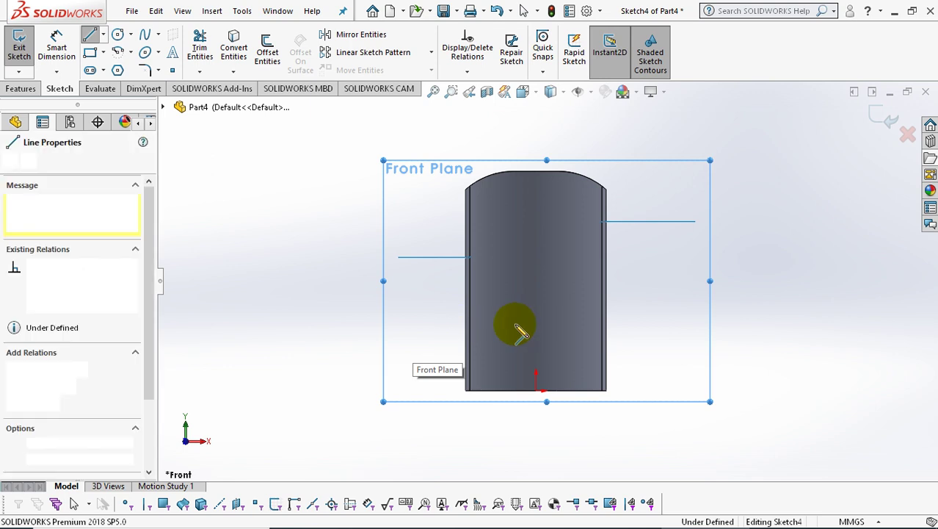
pyautogui.click(497, 328)
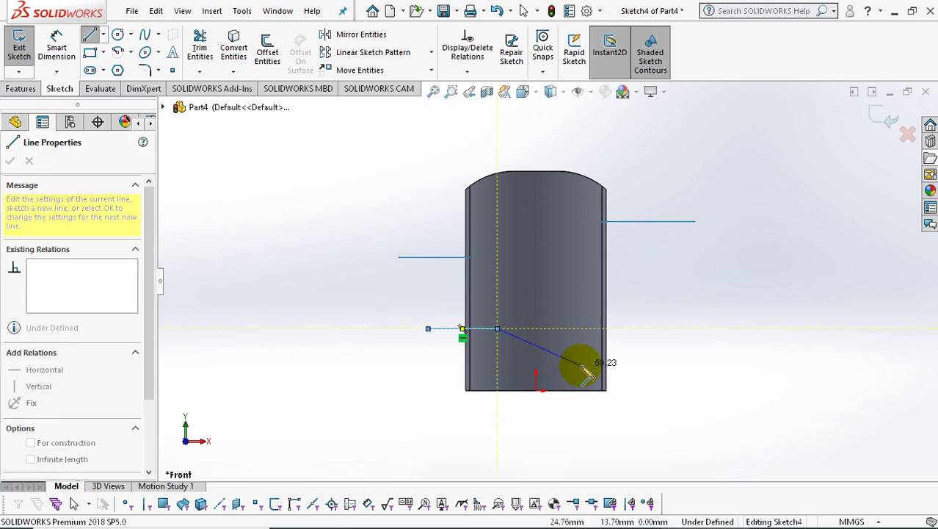
pyautogui.click(582, 365)
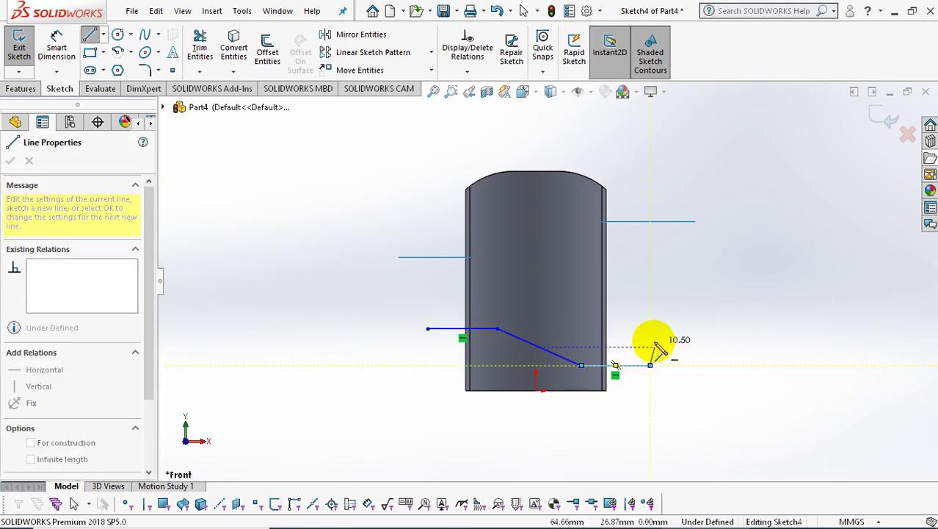
pyautogui.doubleClick(652, 344)
pyautogui.click(58, 46)
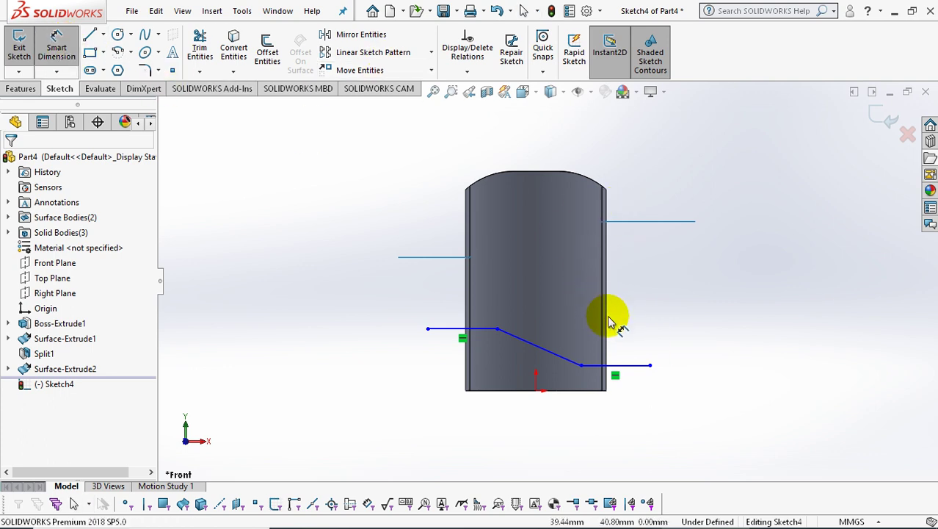
# Set the lower line's corner points 2.00 from the body's right and left sides
pyautogui.click(582, 365)
pyautogui.click(607, 354)
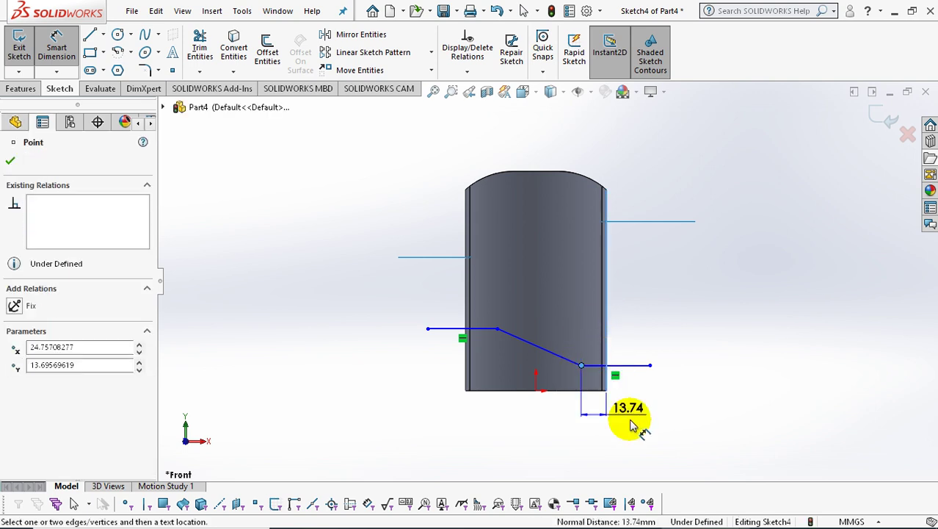
pyautogui.click(744, 412)
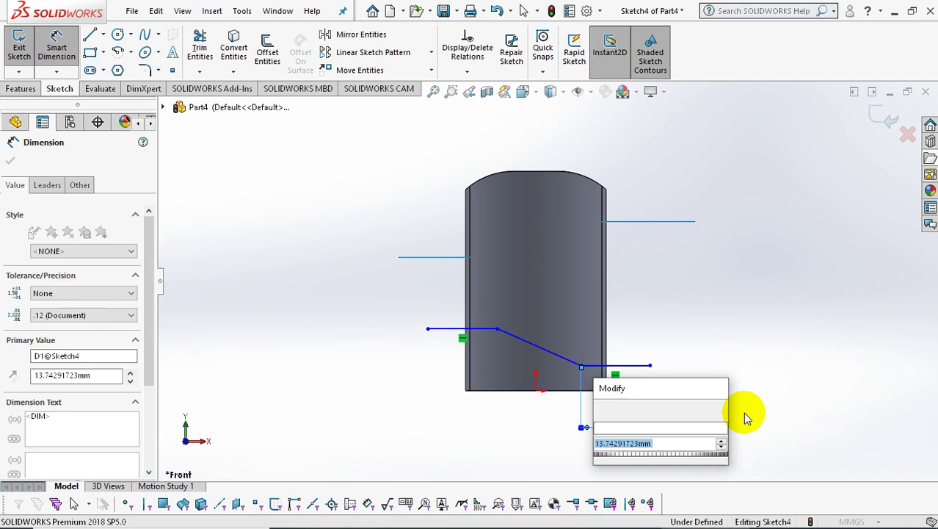
pyautogui.write('2')
pyautogui.press('Return')
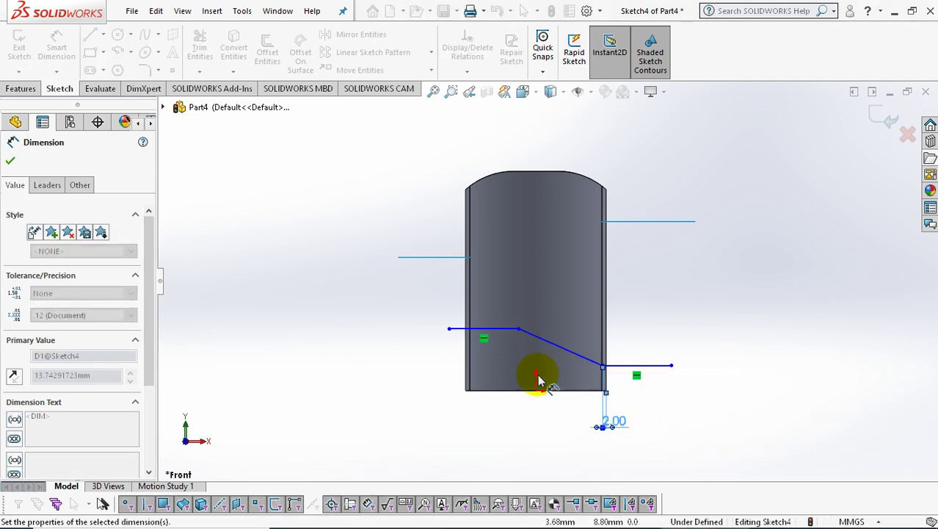
pyautogui.click(517, 329)
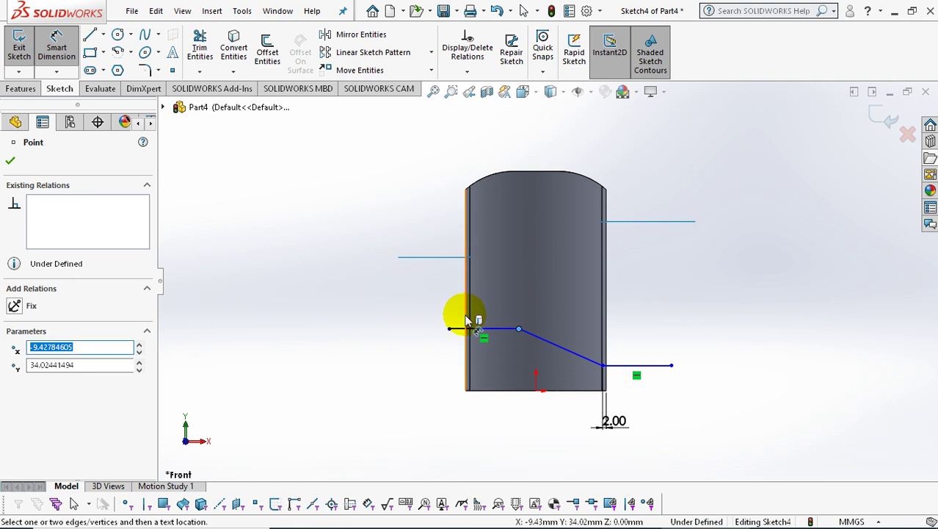
pyautogui.click(467, 321)
pyautogui.click(514, 404)
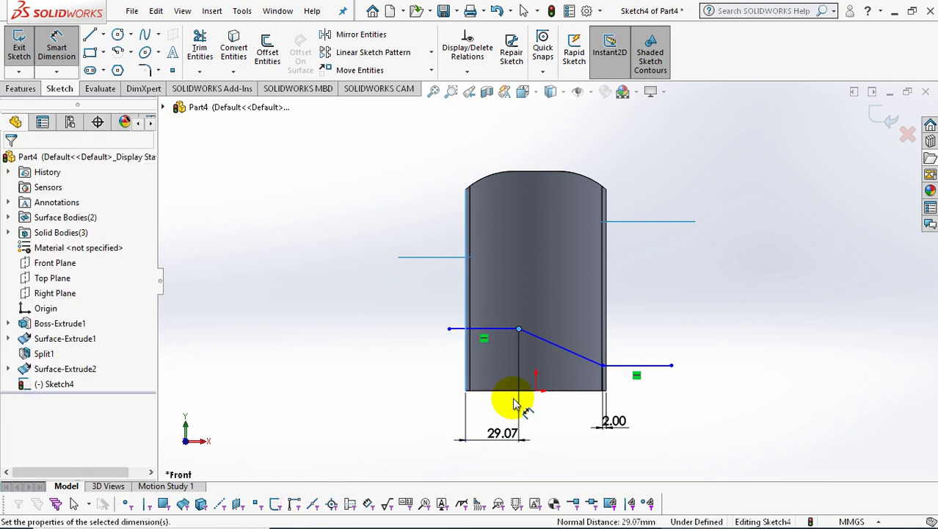
pyautogui.write('2')
pyautogui.press('Return')
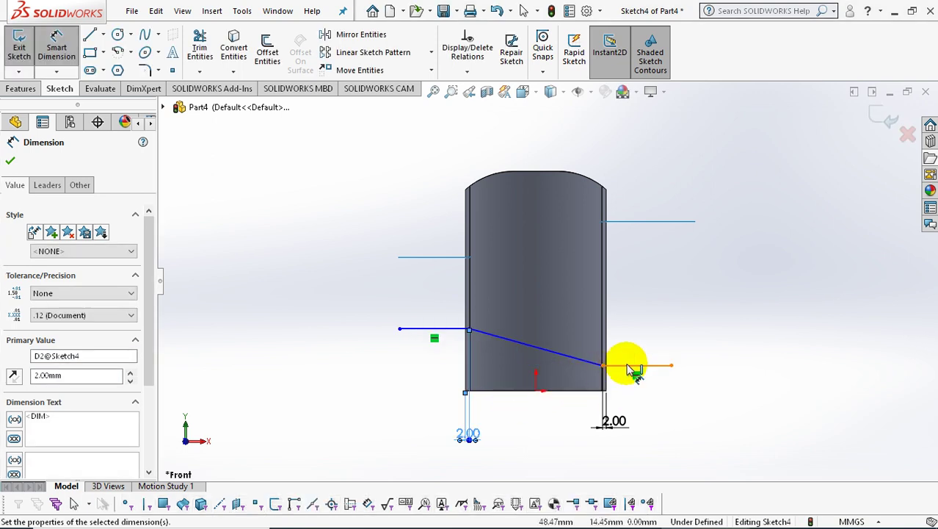
# Dimension the sloped segment at 15° to the horizontal segment
pyautogui.click(563, 358)
pyautogui.click(563, 360)
pyautogui.click(518, 365)
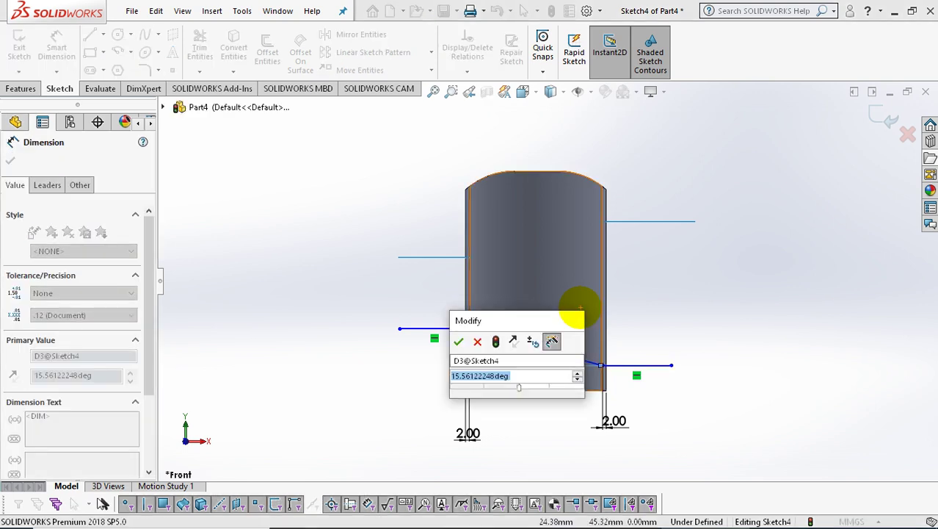
pyautogui.write('15')
pyautogui.press('Return')
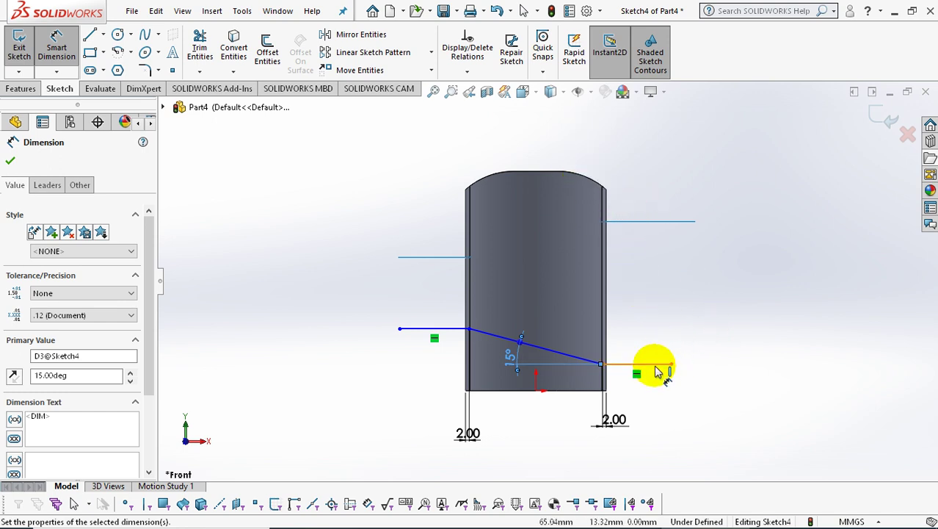
# Place the horizontal line 20.50 above the bottom edge and finish the sketch
pyautogui.click(577, 390)
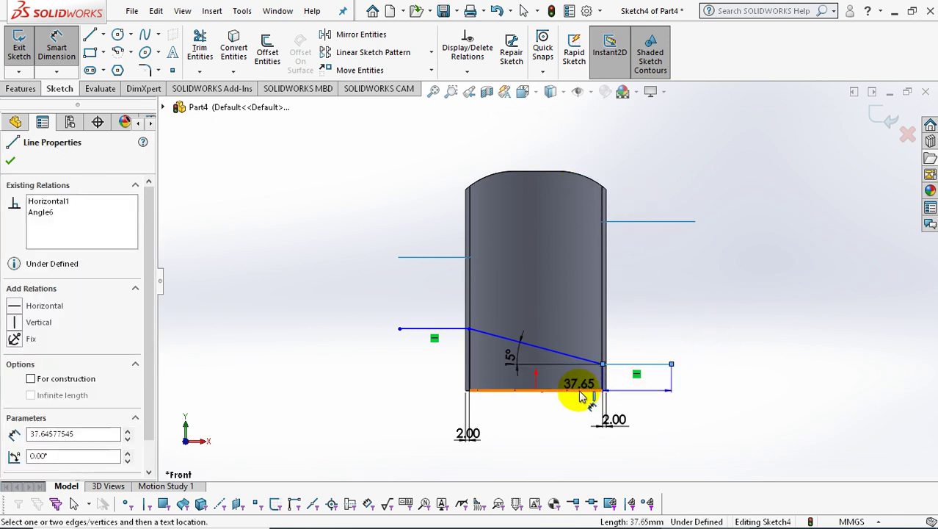
pyautogui.click(603, 364)
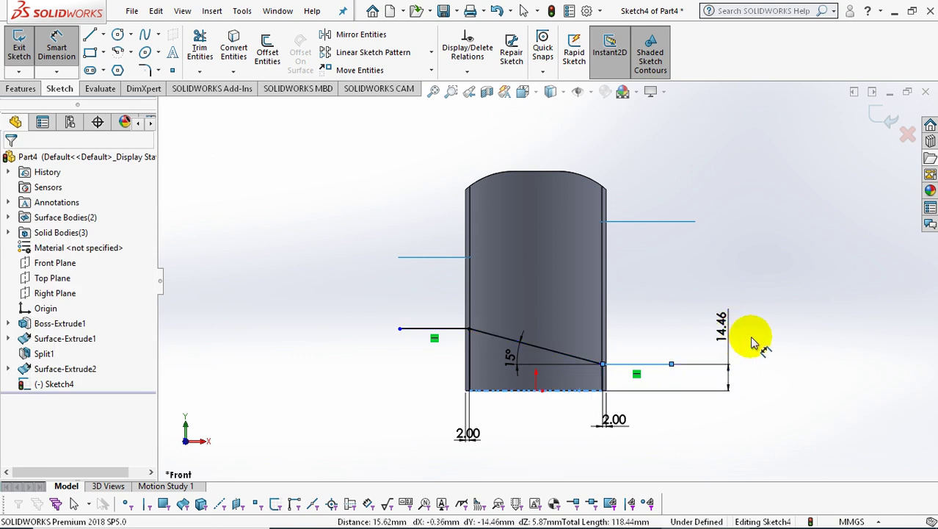
pyautogui.click(753, 342)
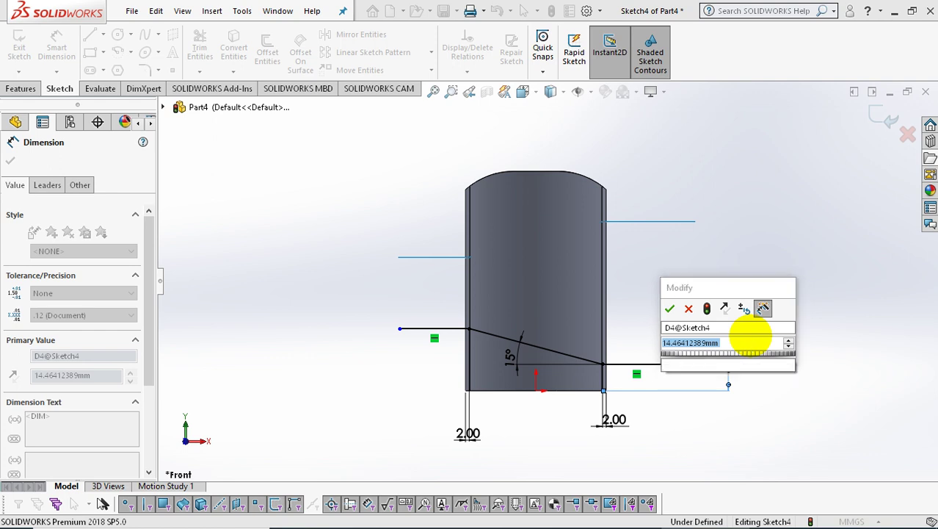
pyautogui.write('20.5')
pyautogui.press('Return')
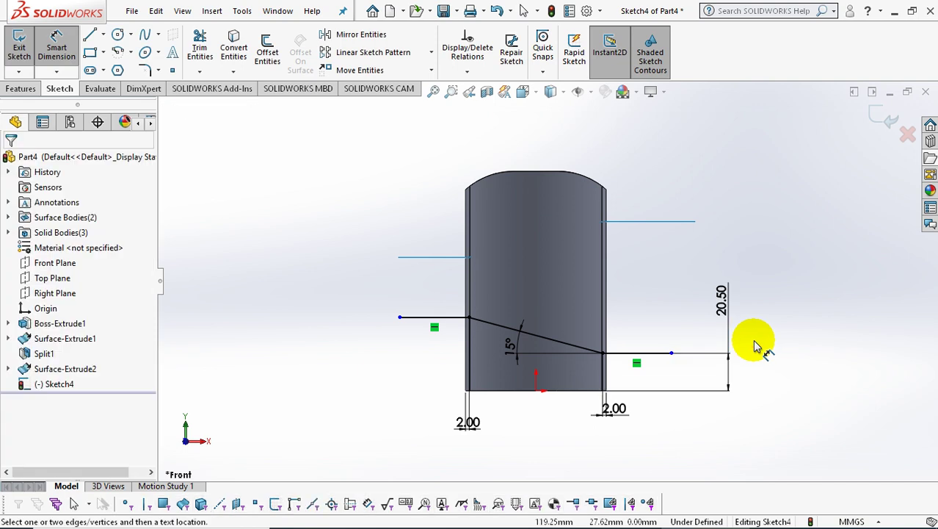
pyautogui.click(878, 125)
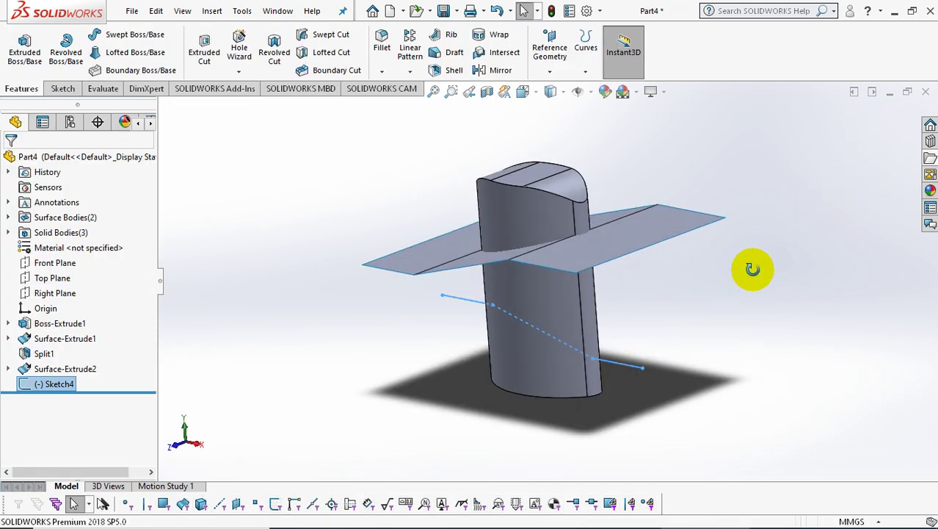
# Extrude the angled sketch line into a 120 mm Mid Plane surface
pyautogui.click(211, 11)
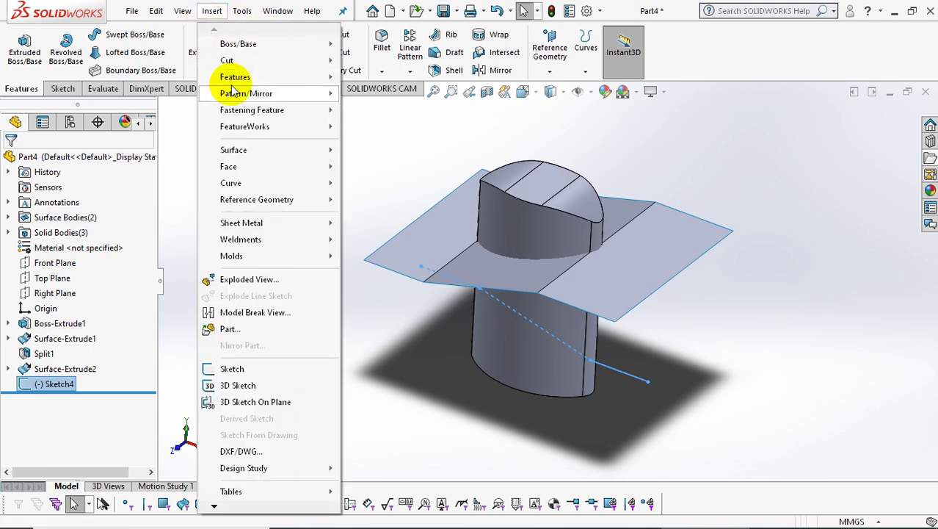
pyautogui.moveTo(233, 150)
pyautogui.click(397, 119)
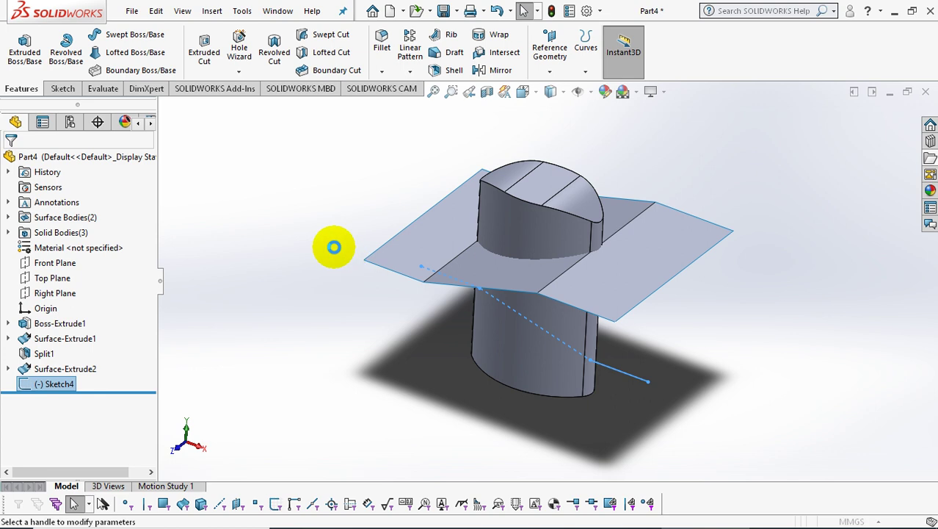
pyautogui.click(134, 244)
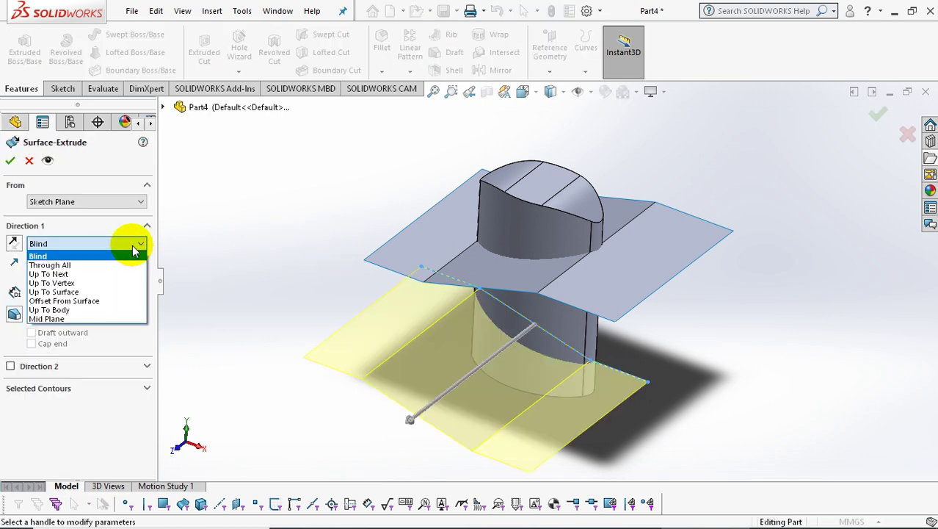
pyautogui.click(93, 320)
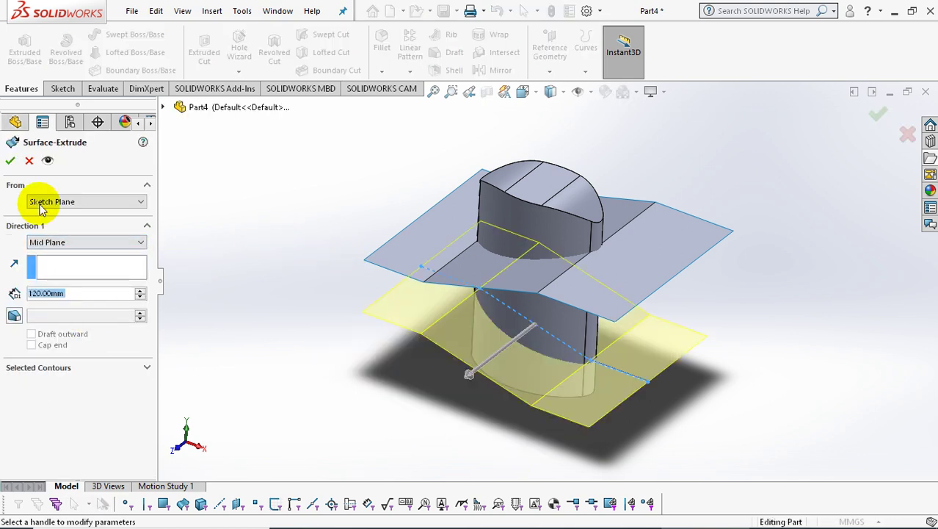
pyautogui.press('Return')
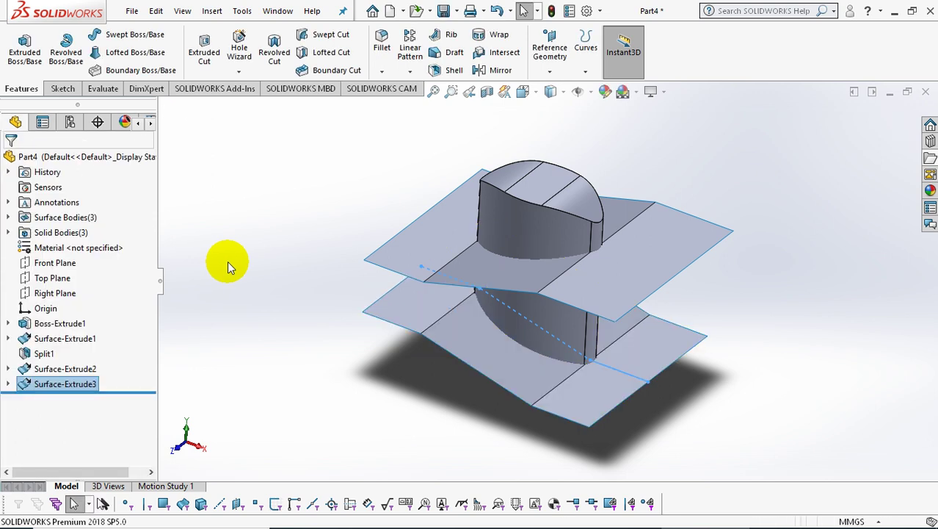
pyautogui.moveTo(274, 306)
pyautogui.mouseDown(button='middle')
pyautogui.moveTo(362, 236)
pyautogui.moveTo(360, 314)
pyautogui.mouseUp(button='middle')
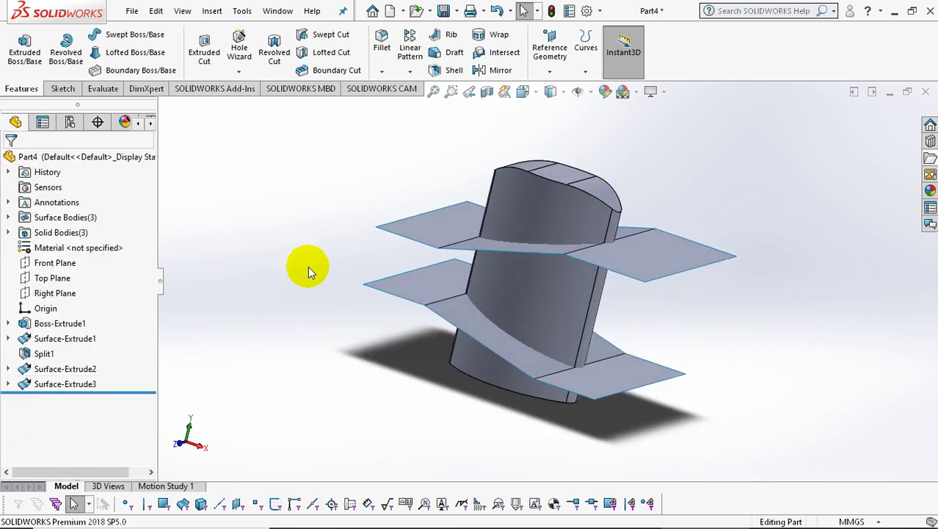
# Split the solid with the upper and lower extruded surfaces, cutting bodies and keeping the middle band
pyautogui.click(221, 12)
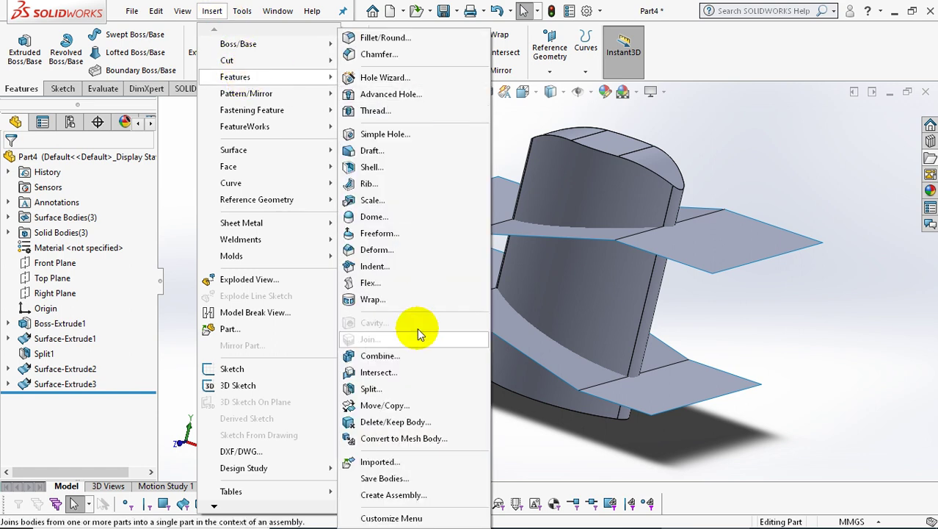
pyautogui.click(393, 389)
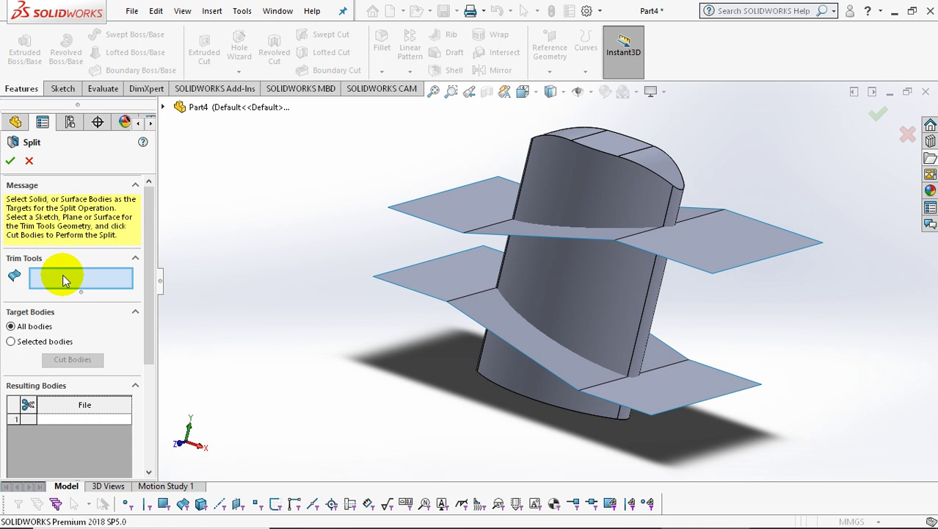
pyautogui.click(446, 208)
pyautogui.click(444, 273)
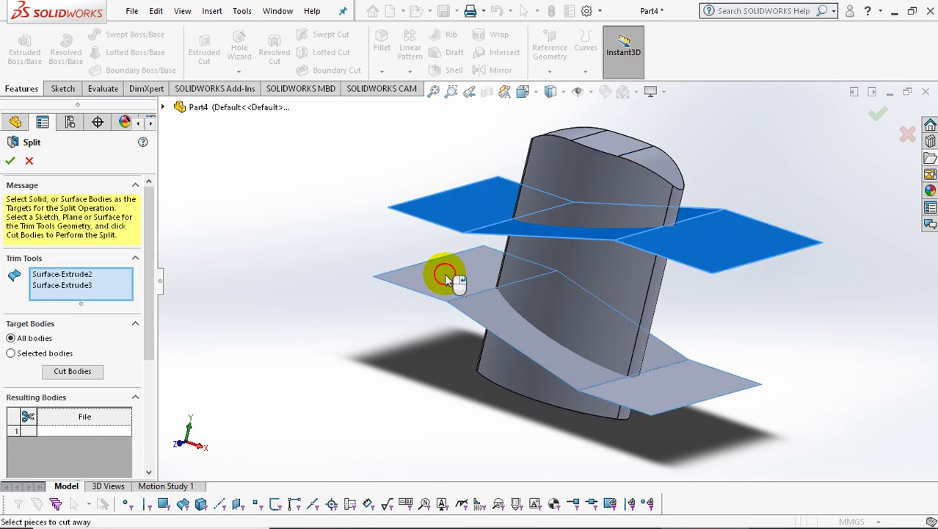
pyautogui.click(95, 372)
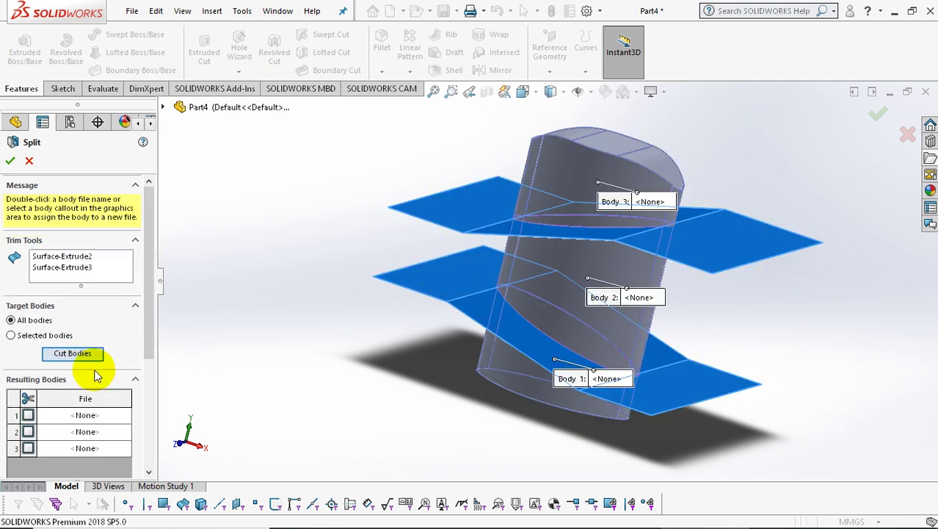
pyautogui.click(593, 275)
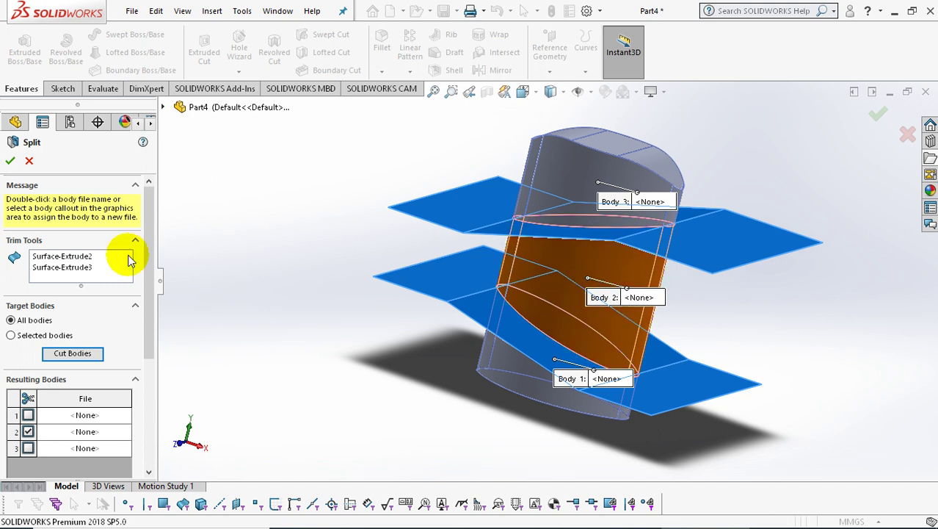
pyautogui.click(12, 160)
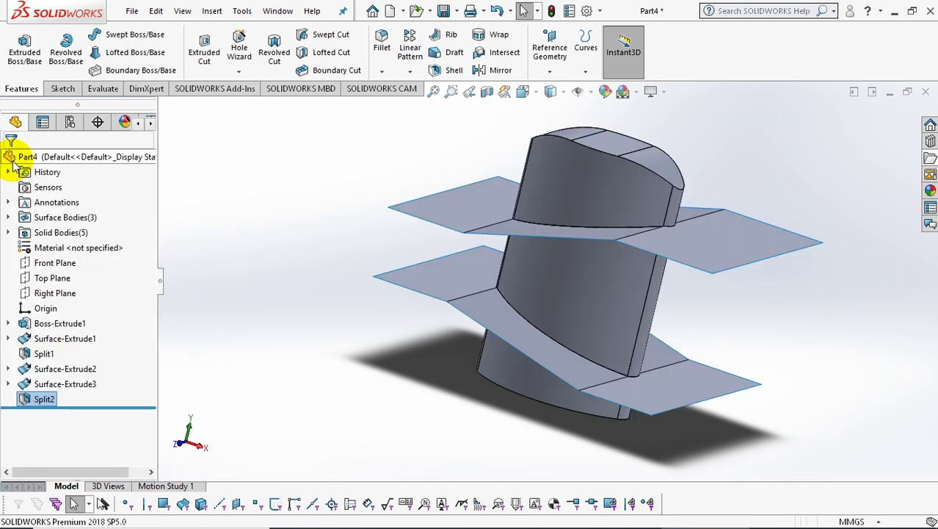
# Hide the upper and lower extruded cutting surfaces, leaving only the banded solid visible
pyautogui.rightClick(454, 204)
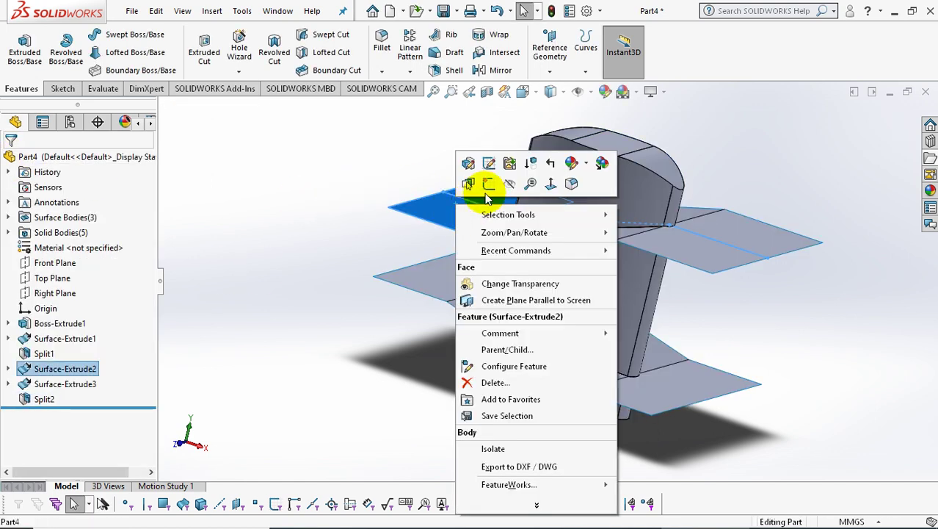
pyautogui.press('Escape')
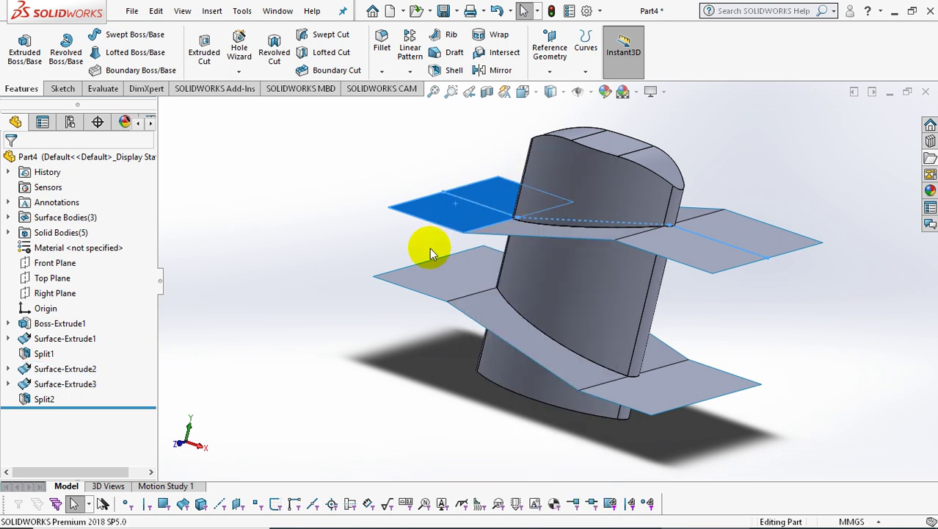
pyautogui.rightClick(435, 280)
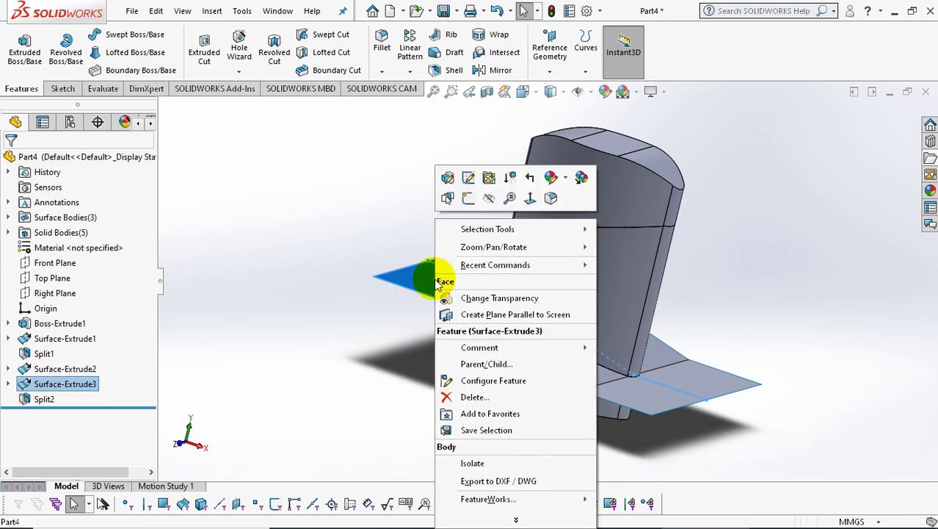
pyautogui.click(486, 200)
pyautogui.moveTo(434, 210)
pyautogui.mouseDown(button='middle')
pyautogui.moveTo(419, 234)
pyautogui.moveTo(459, 255)
pyautogui.mouseUp(button='middle')
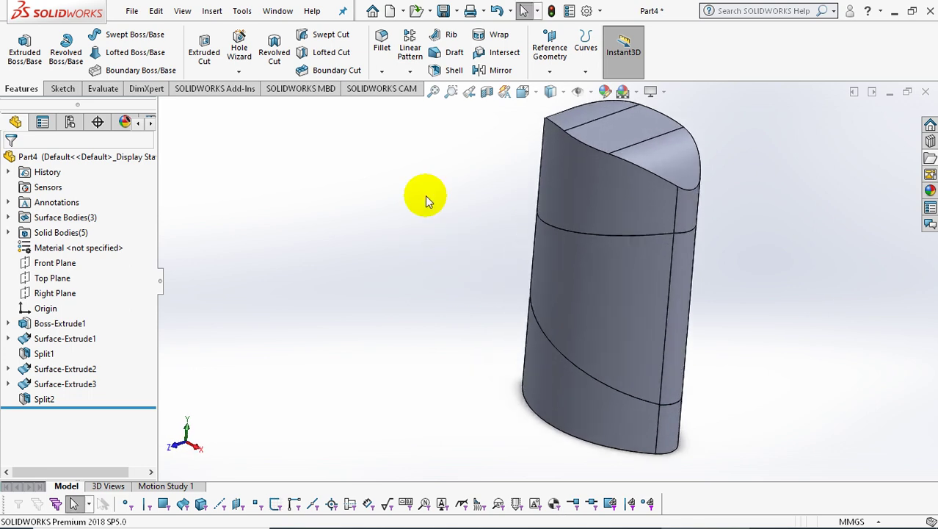
pyautogui.click(214, 12)
pyautogui.moveTo(228, 167)
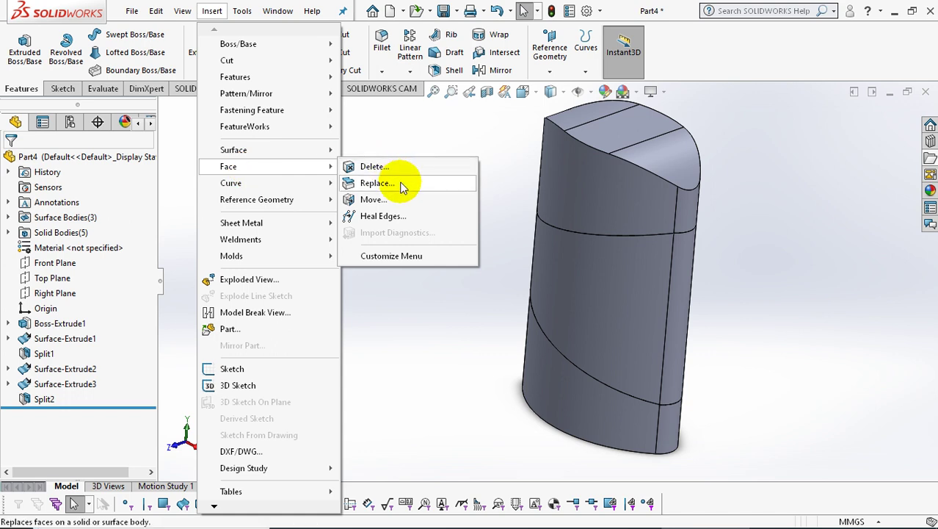
pyautogui.click(397, 200)
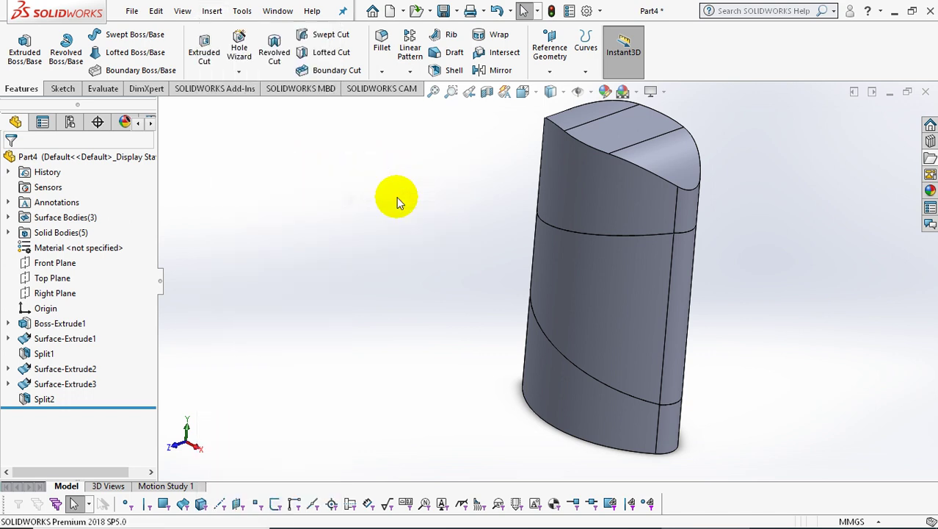
# Offset the middle band's four side faces 2 mm inward with flipped direction
pyautogui.moveTo(75, 321); pyautogui.dragTo(33, 318)
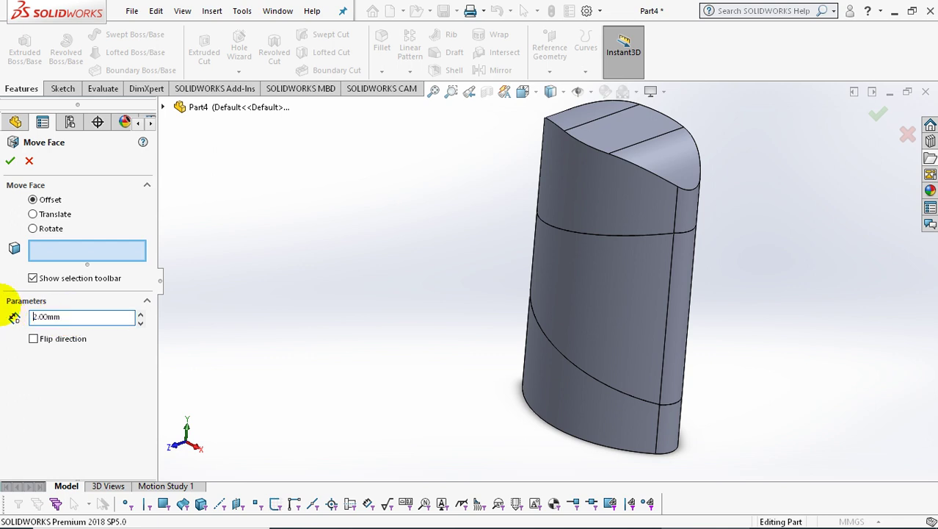
pyautogui.click(623, 303)
pyautogui.click(683, 321)
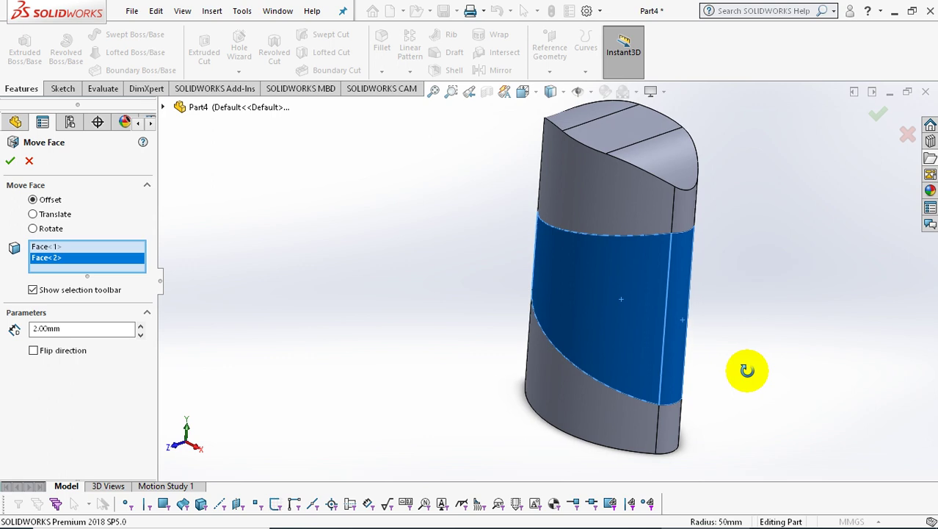
pyautogui.moveTo(749, 372); pyautogui.dragTo(679, 366, button='middle')
pyautogui.click(643, 315)
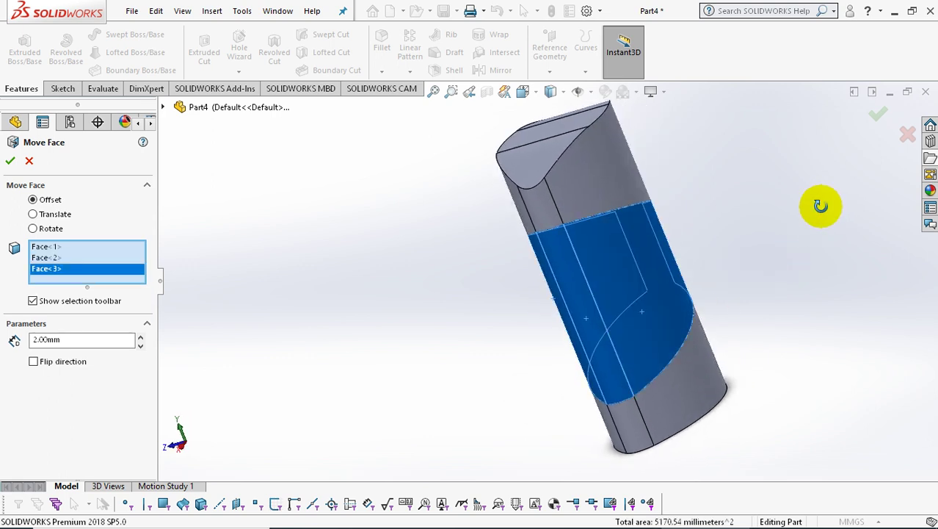
pyautogui.moveTo(816, 203); pyautogui.dragTo(666, 276, button='middle')
pyautogui.click(633, 272)
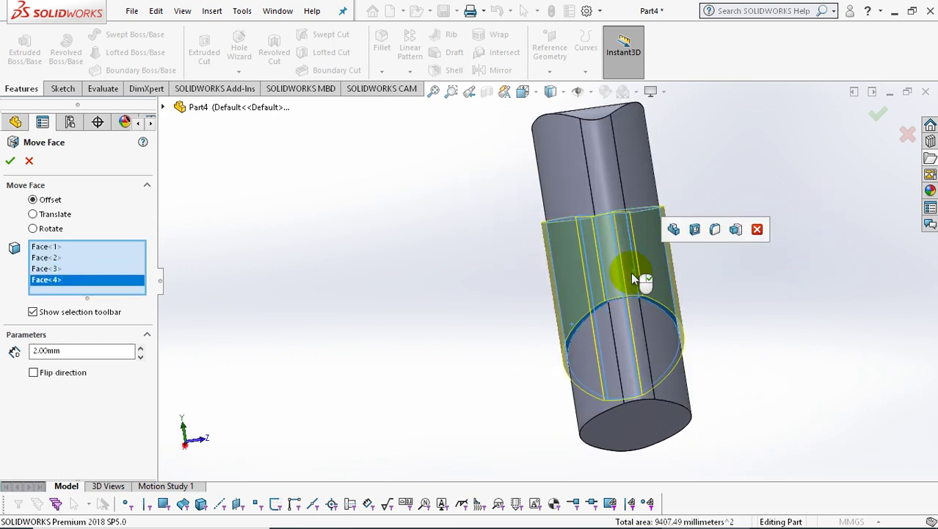
pyautogui.moveTo(395, 279); pyautogui.dragTo(455, 344, button='middle')
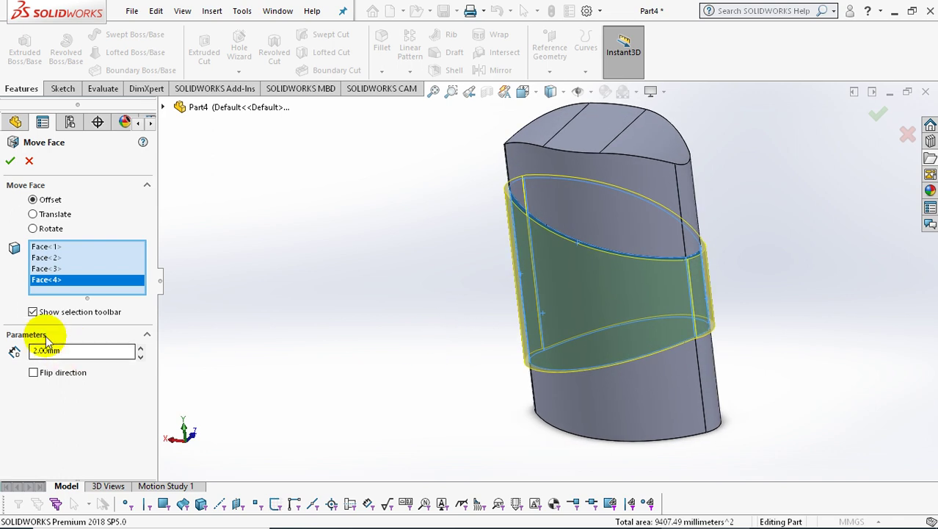
pyautogui.click(33, 373)
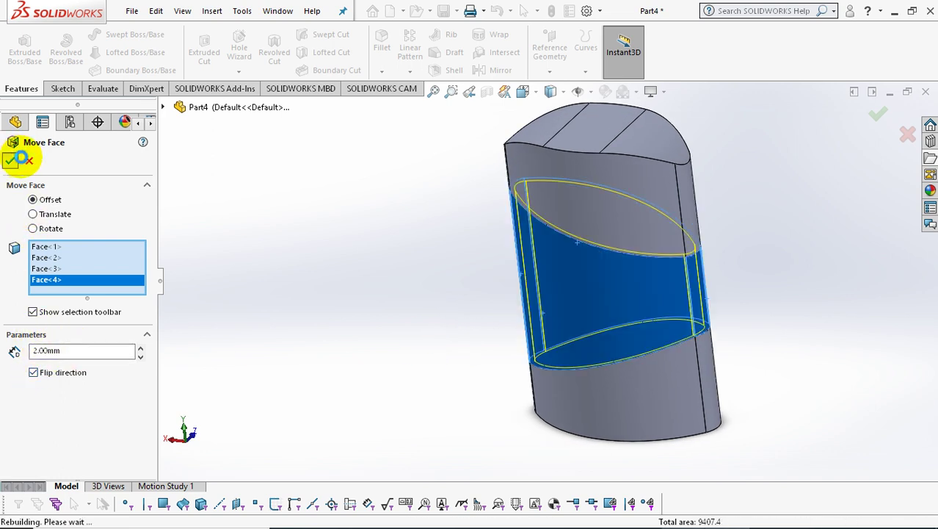
pyautogui.moveTo(335, 248)
pyautogui.mouseDown(button='middle')
pyautogui.moveTo(357, 275)
pyautogui.moveTo(388, 282)
pyautogui.moveTo(453, 229)
pyautogui.mouseUp(button='middle')
pyautogui.scroll(-3, 514, 206)
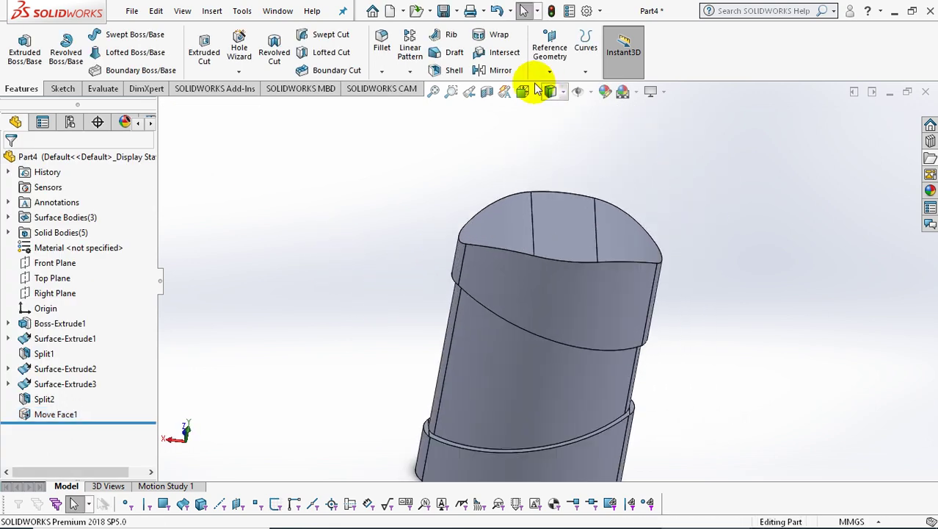
# Fillet the top front edge of the curved cap with a 10 mm constant-size radius
pyautogui.click(383, 43)
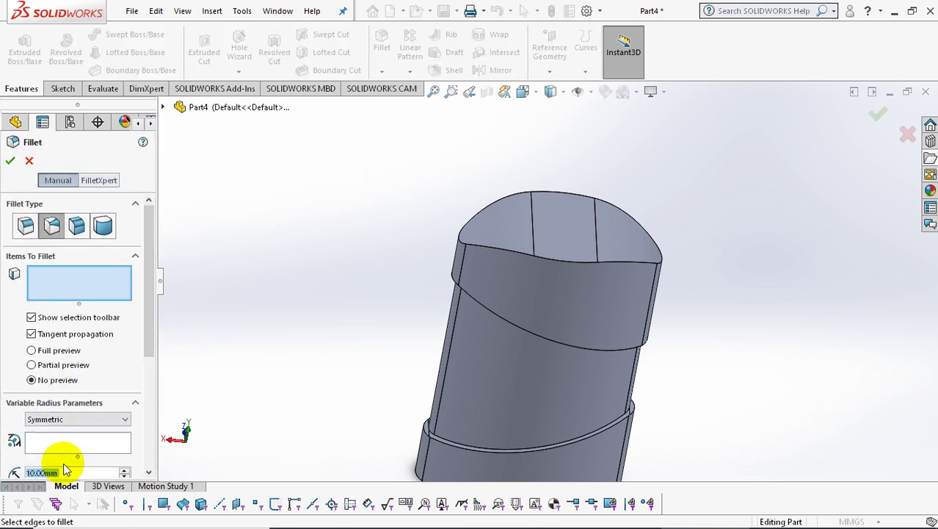
pyautogui.write('6')
pyautogui.press('Return')
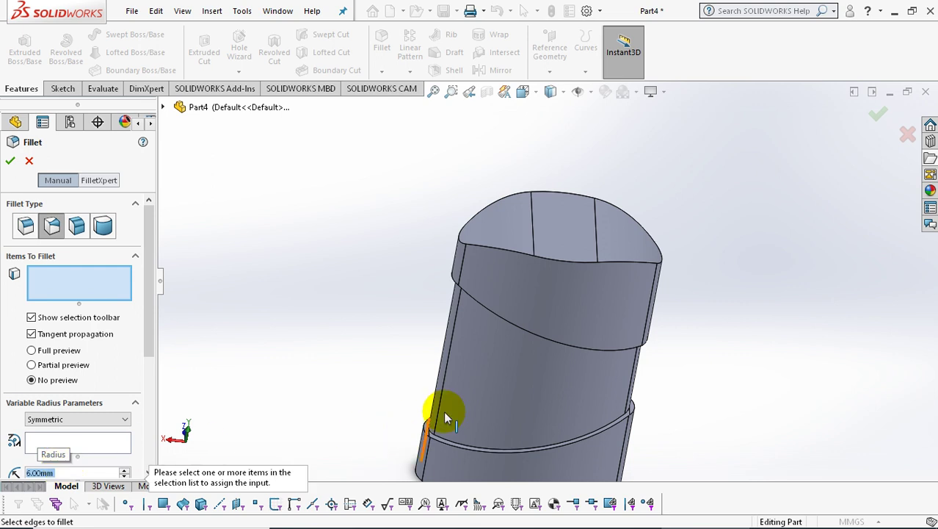
pyautogui.click(515, 233)
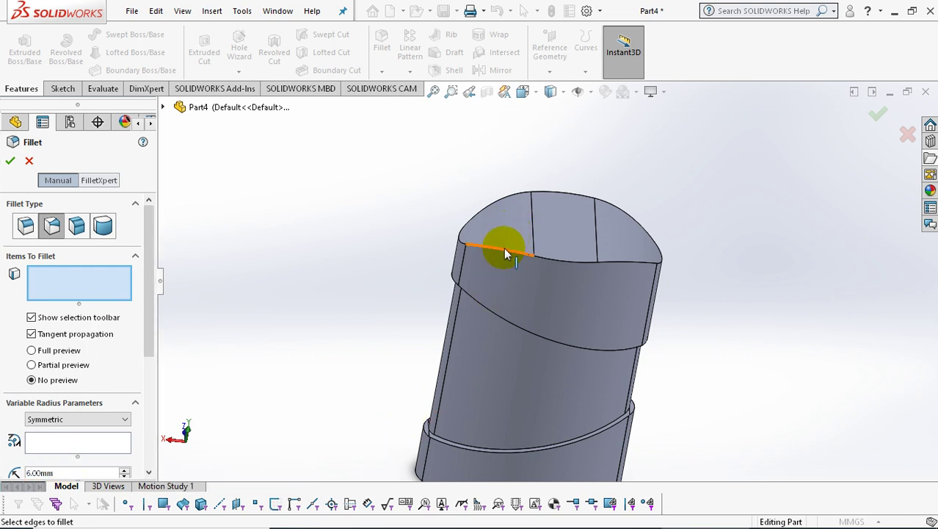
pyautogui.click(165, 505)
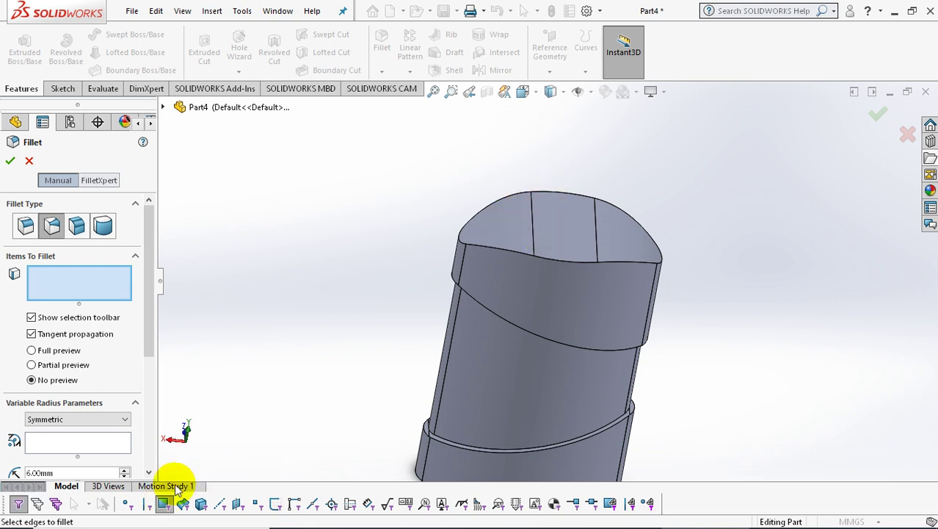
pyautogui.click(164, 504)
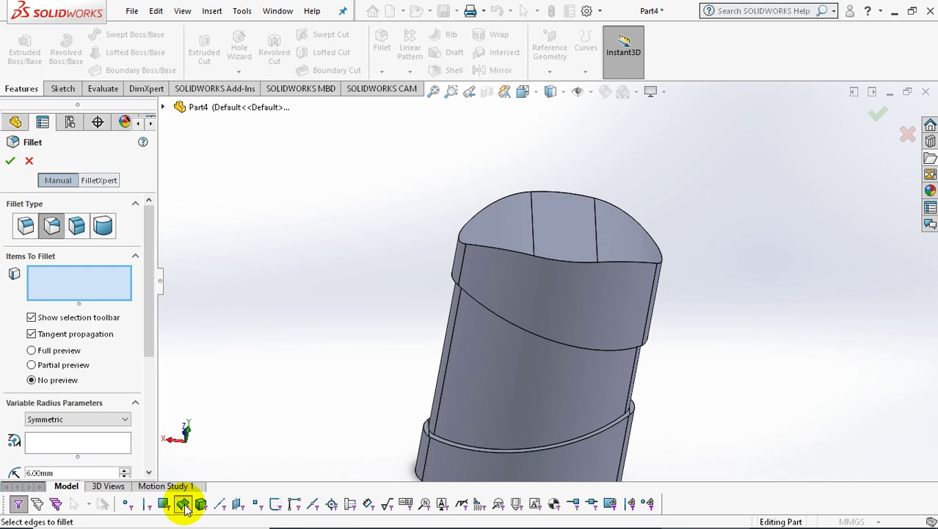
pyautogui.click(183, 506)
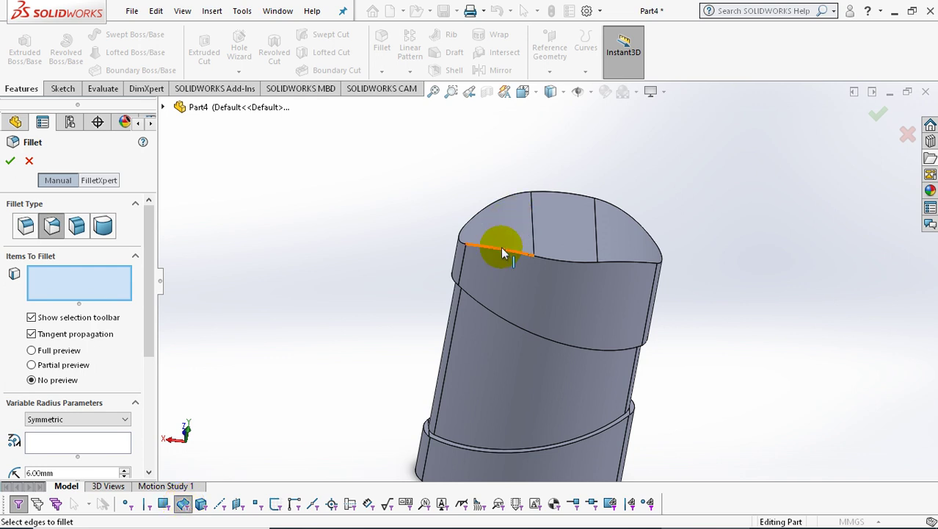
pyautogui.click(503, 254)
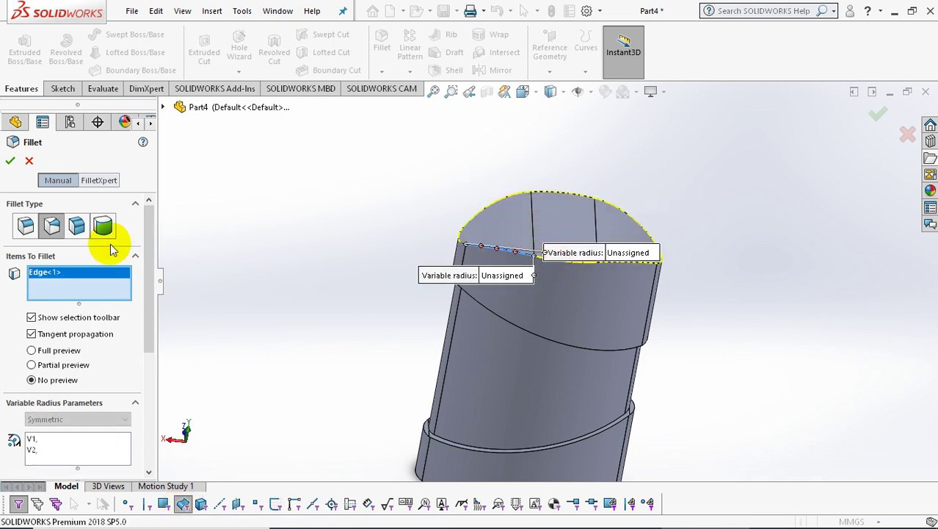
pyautogui.click(26, 226)
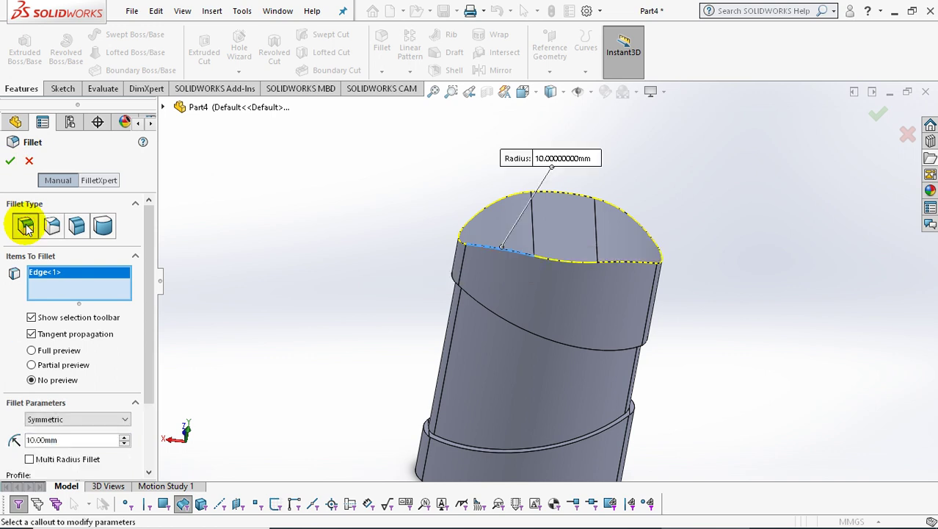
pyautogui.click(10, 162)
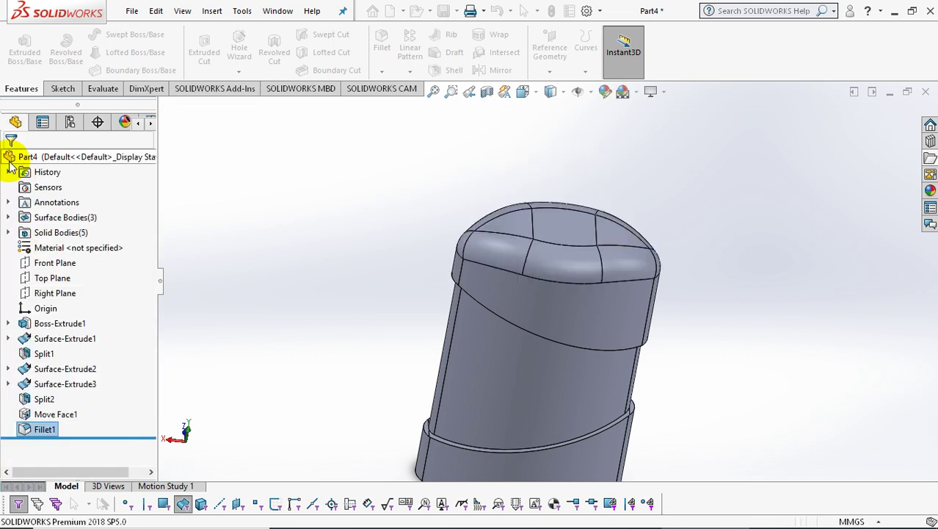
pyautogui.click(46, 432)
# Edit Fillet1 to a 6 mm radius, then orbit and zoom to view the part's opposite end
pyautogui.click(30, 432)
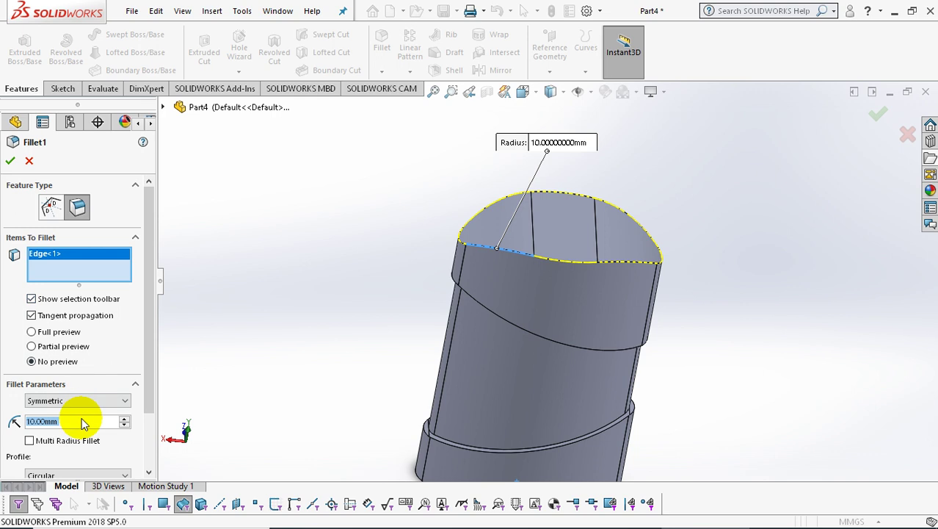
pyautogui.write('6')
pyautogui.press('Return')
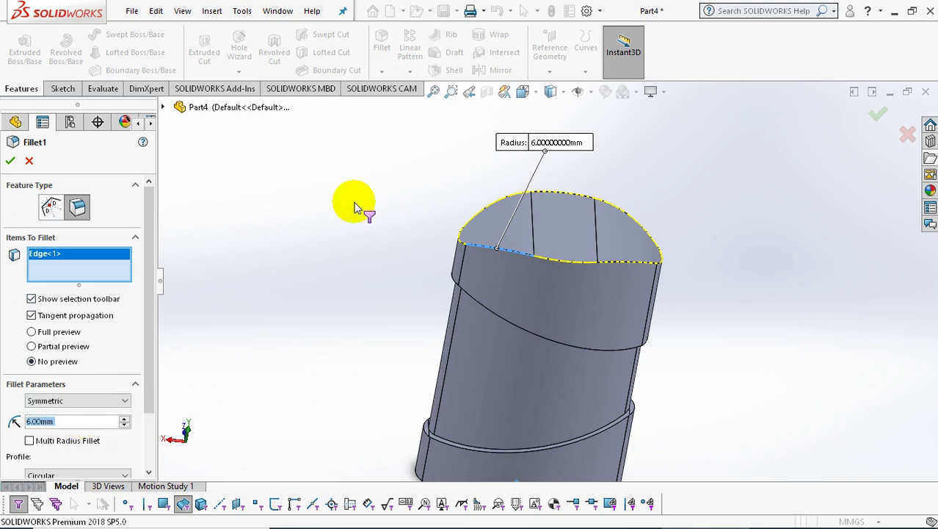
pyautogui.press('Return')
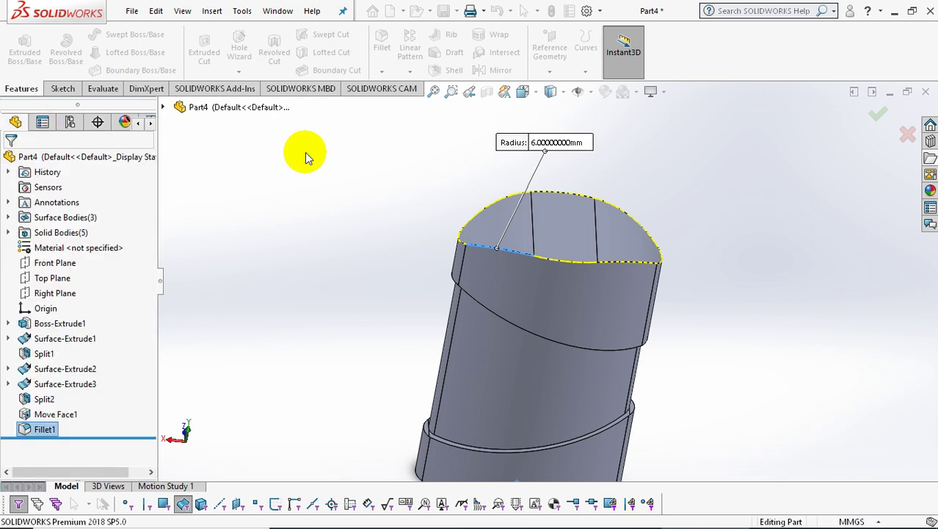
pyautogui.press('f')
pyautogui.moveTo(603, 444)
pyautogui.mouseDown(button='middle')
pyautogui.moveTo(607, 226)
pyautogui.moveTo(577, 388)
pyautogui.moveTo(569, 272)
pyautogui.moveTo(618, 425)
pyautogui.mouseUp(button='middle')
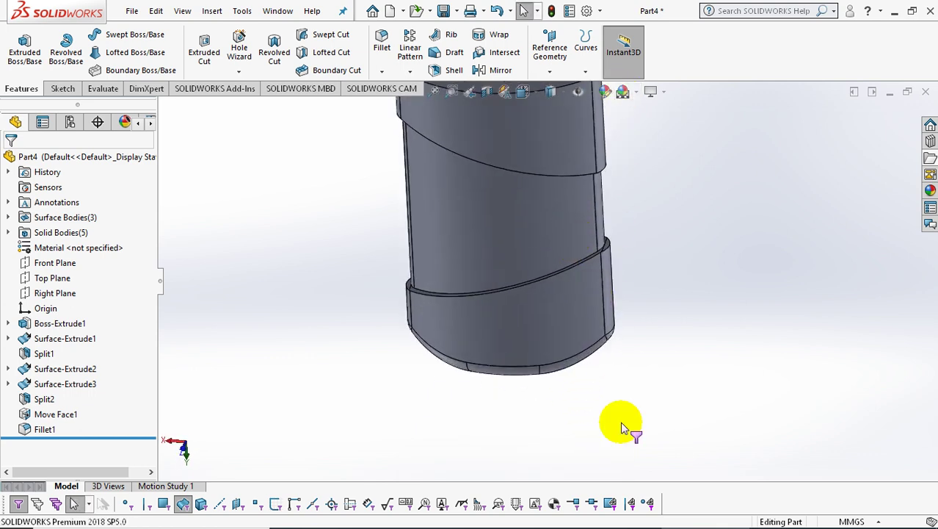
pyautogui.scroll(3, 566, 209)
pyautogui.scroll(-5, 545, 167)
pyautogui.scroll(-2, 542, 184)
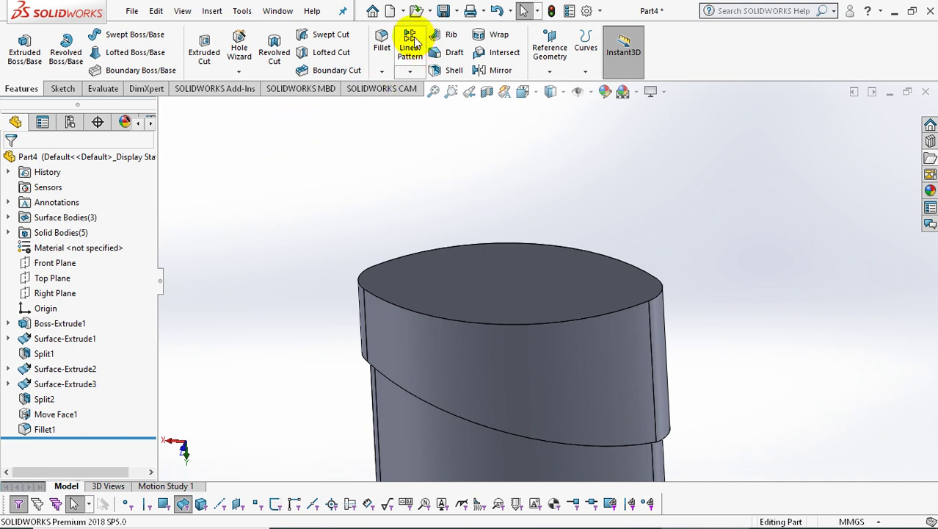
# Start a variable-size fillet on the far, left, front and right rim edges of the end face
pyautogui.click(381, 49)
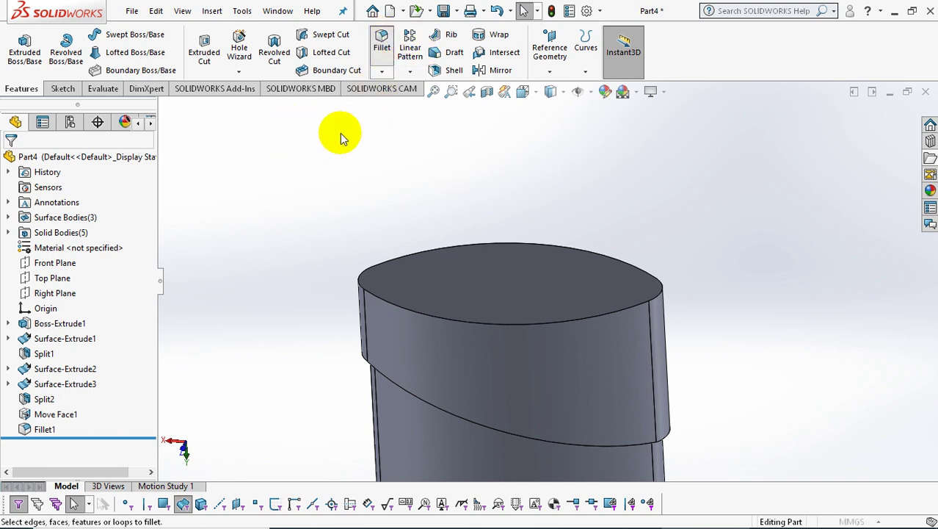
pyautogui.click(46, 229)
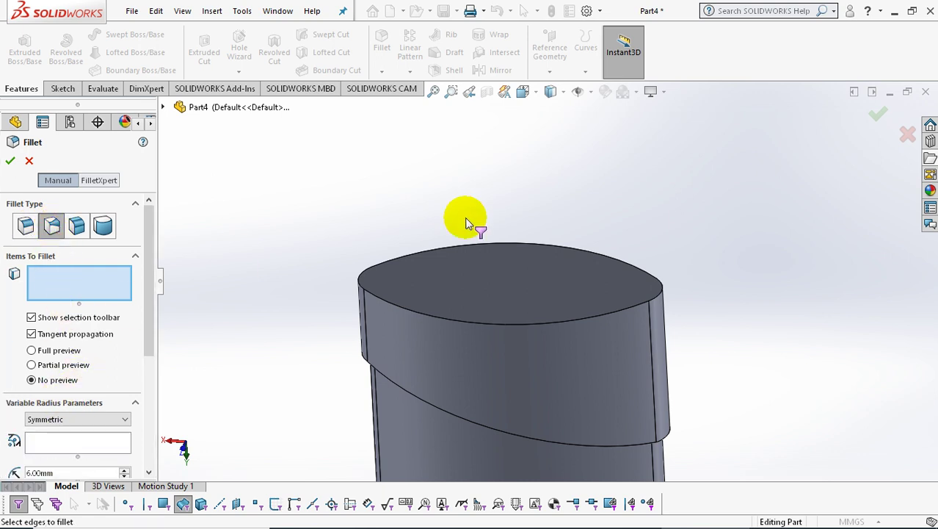
pyautogui.click(461, 244)
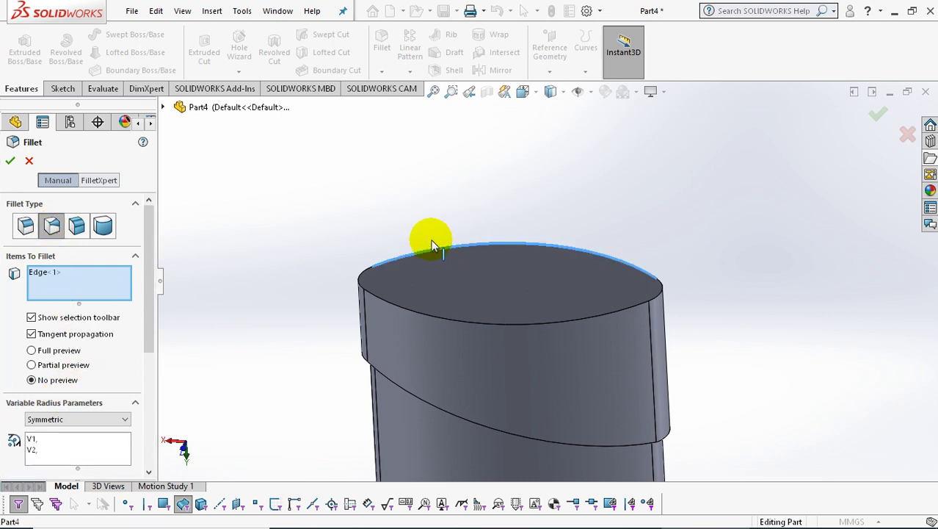
pyautogui.scroll(-2, 369, 260)
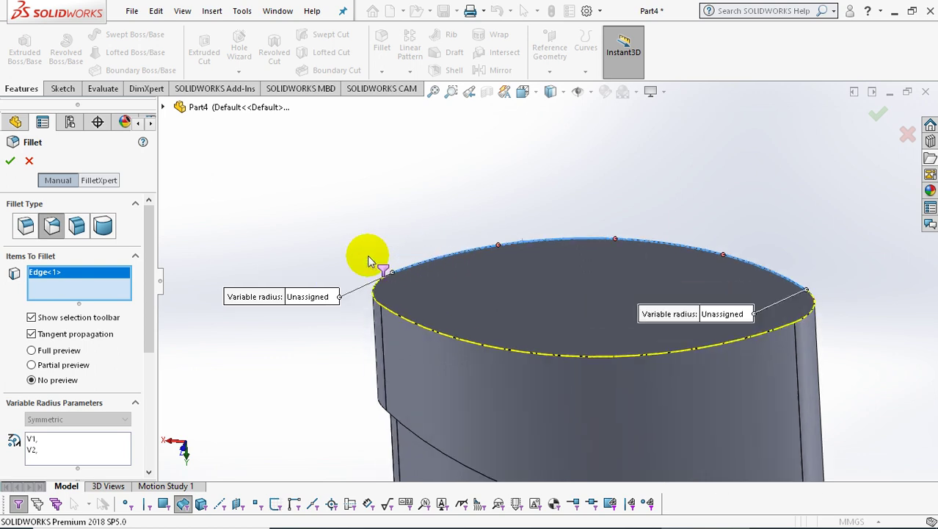
pyautogui.click(376, 295)
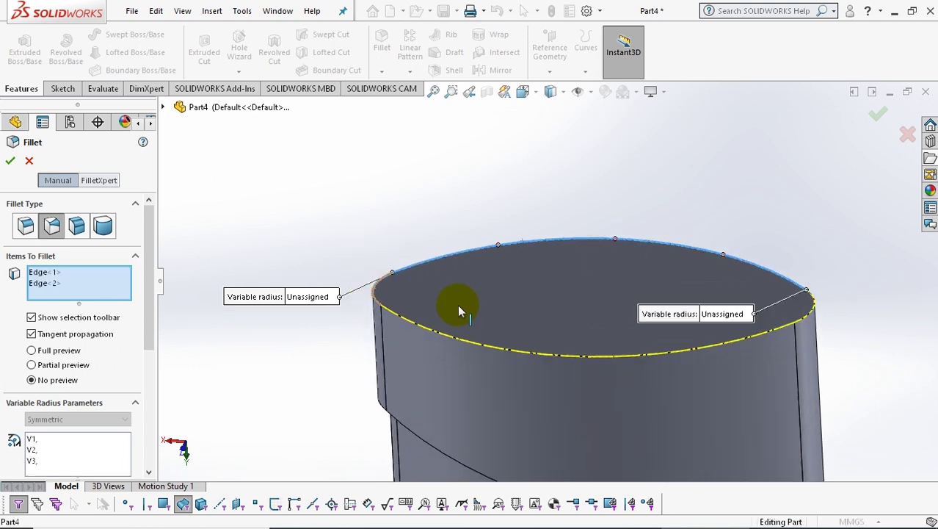
pyautogui.click(496, 352)
pyautogui.click(815, 317)
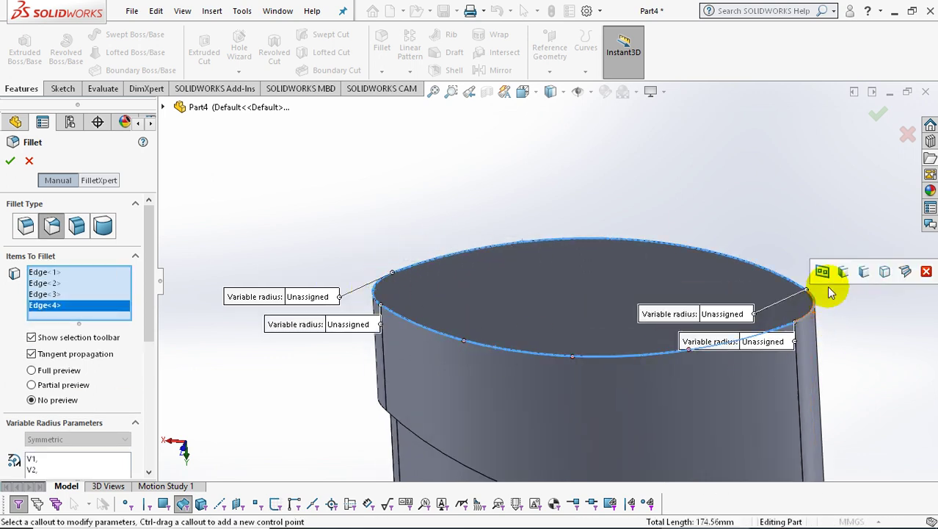
# Add a control point midway along the first rim edge and begin entering its radius
pyautogui.click(39, 273)
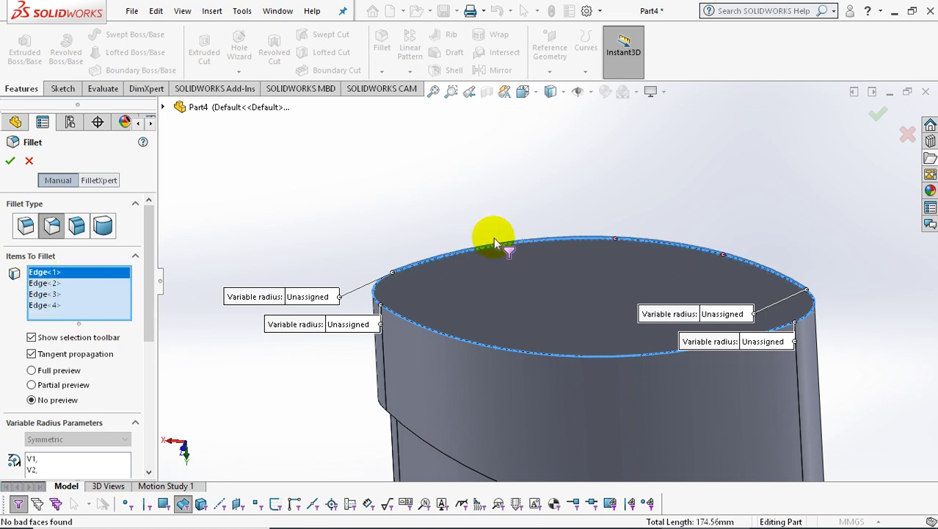
pyautogui.click(615, 240)
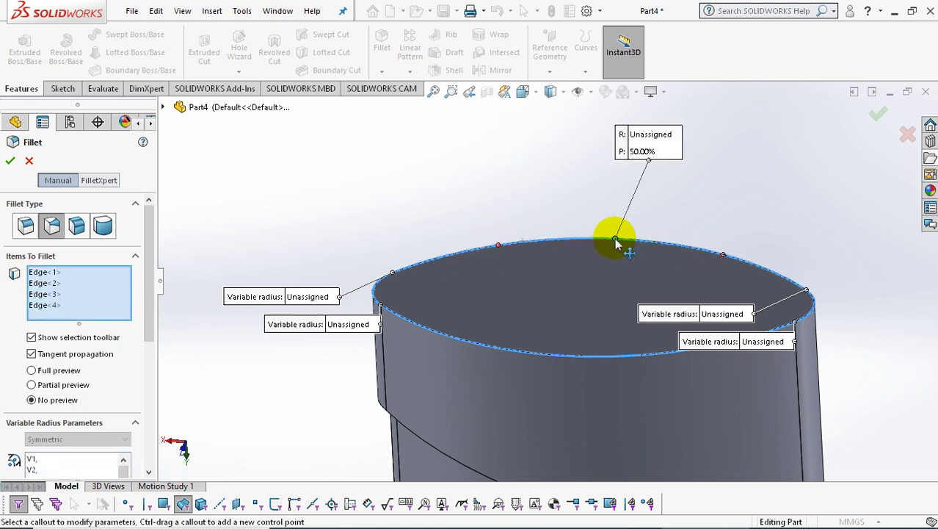
pyautogui.click(652, 134)
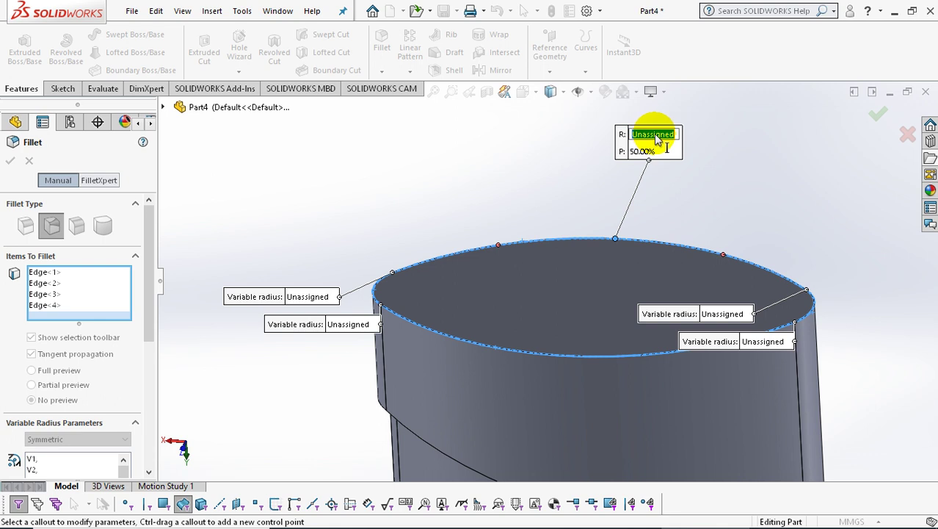
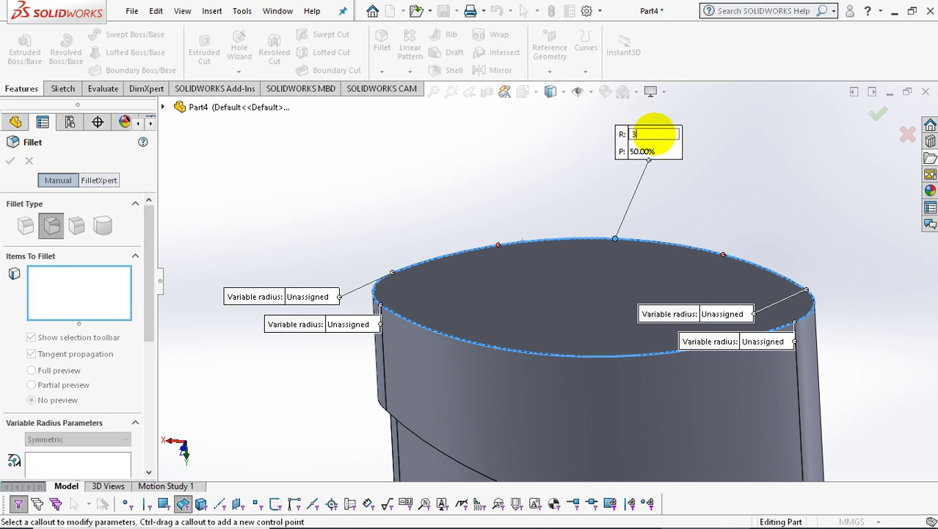
# Set 3 mm at the back and front midpoints and 5 mm at the left corner vertex
pyautogui.press('Return')
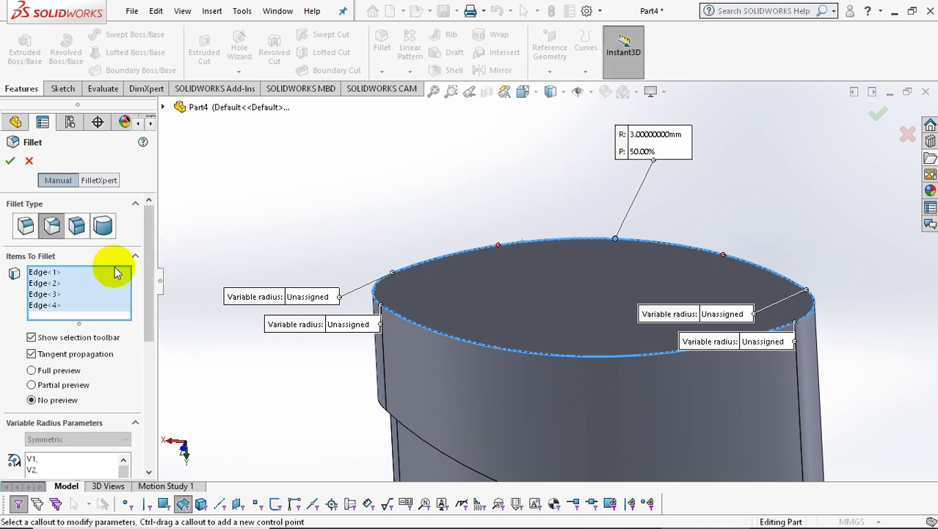
pyautogui.click(44, 283)
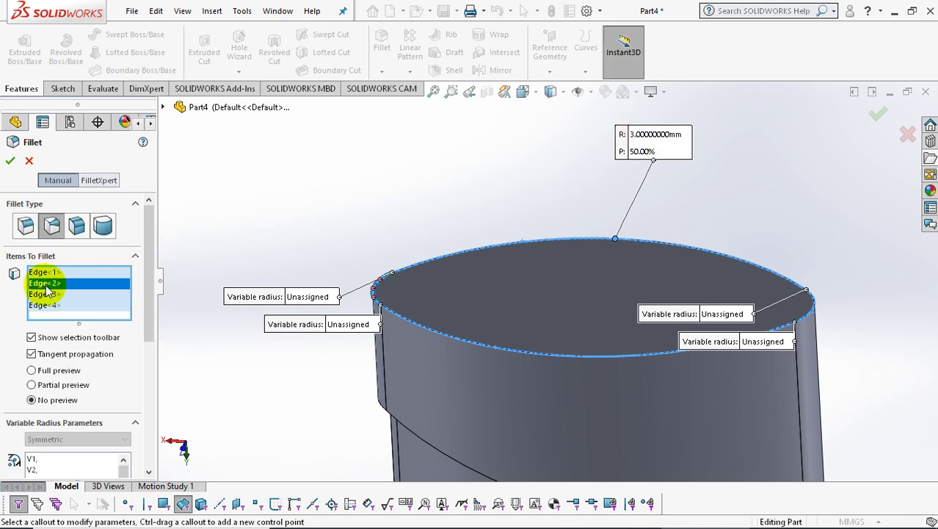
pyautogui.click(375, 290)
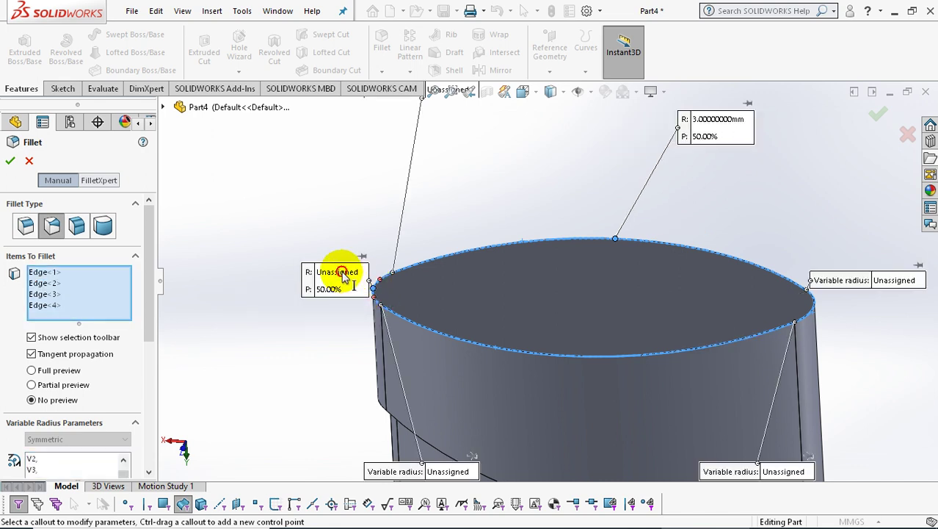
pyautogui.click(342, 274)
pyautogui.write('5')
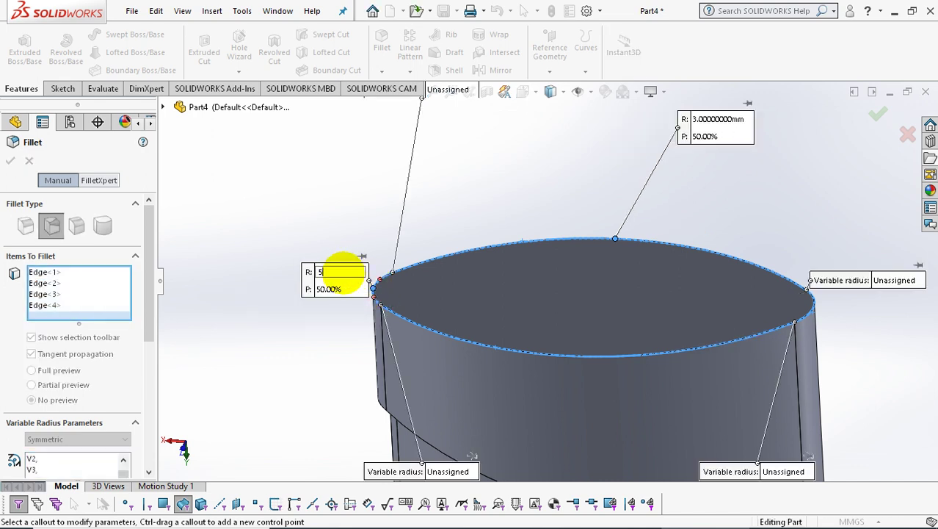
pyautogui.press('Return')
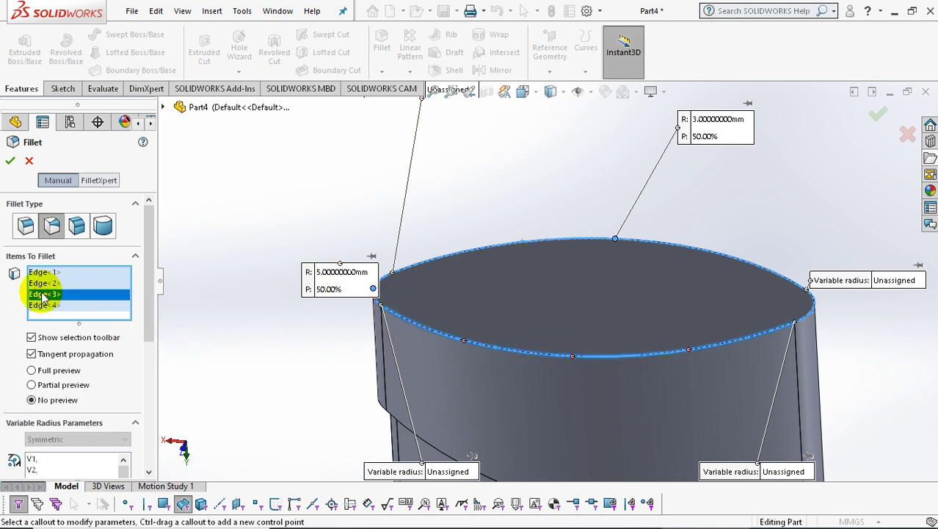
pyautogui.click(574, 358)
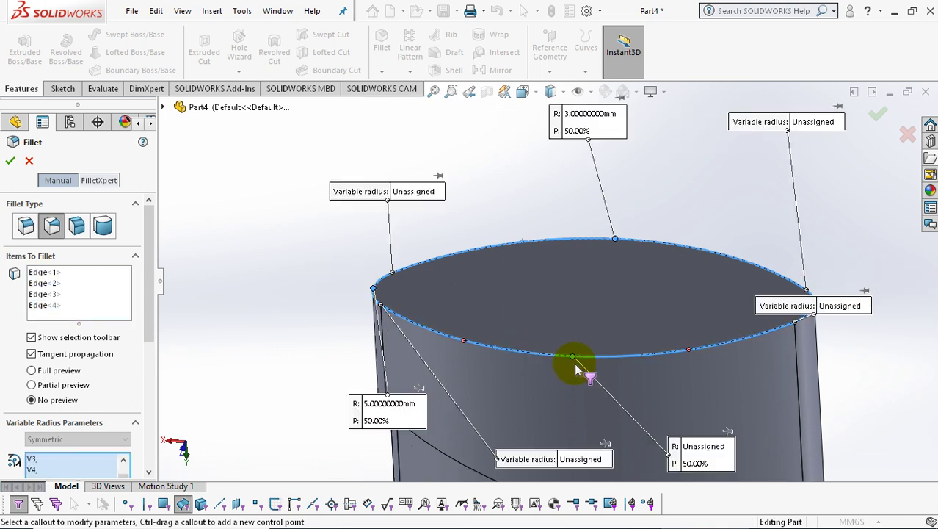
pyautogui.click(706, 446)
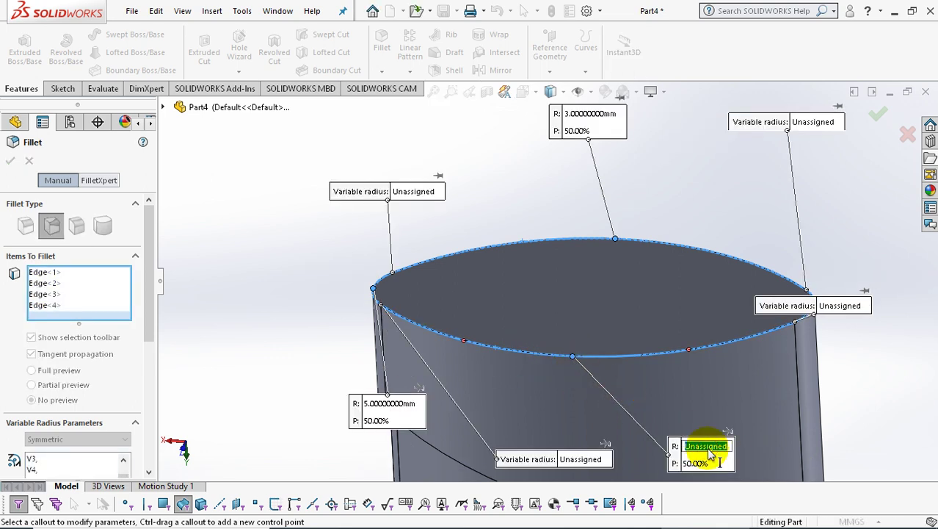
pyautogui.write('3')
pyautogui.press('Return')
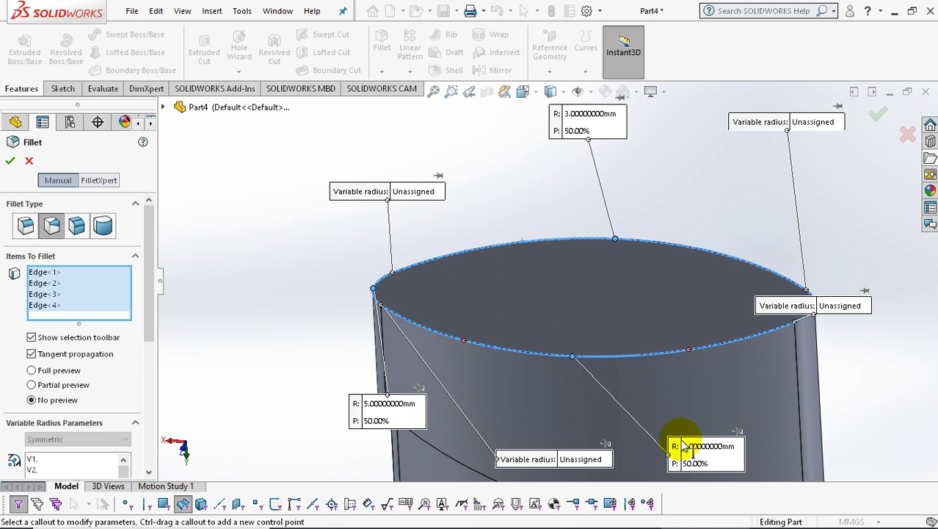
# Give the right corner vertex of the rim a 5 mm radius
pyautogui.click(59, 304)
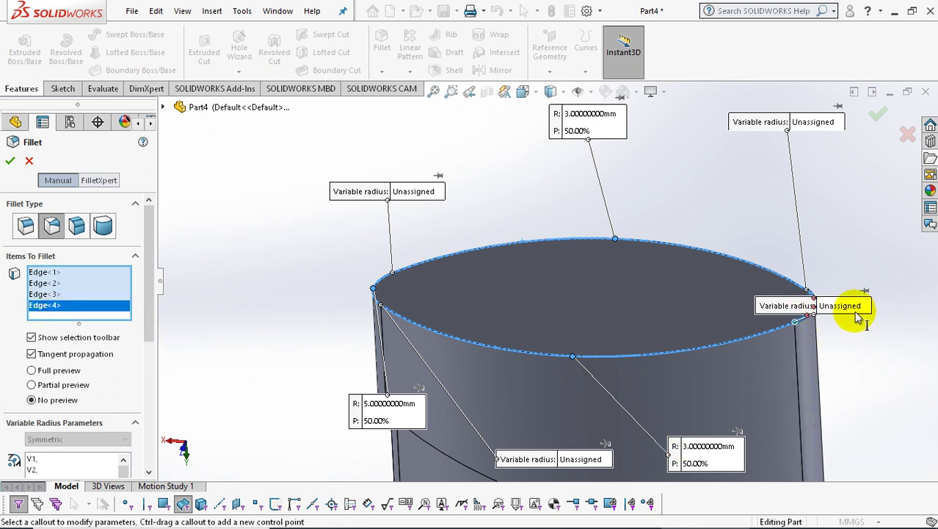
pyautogui.moveTo(819, 312); pyautogui.dragTo(908, 397)
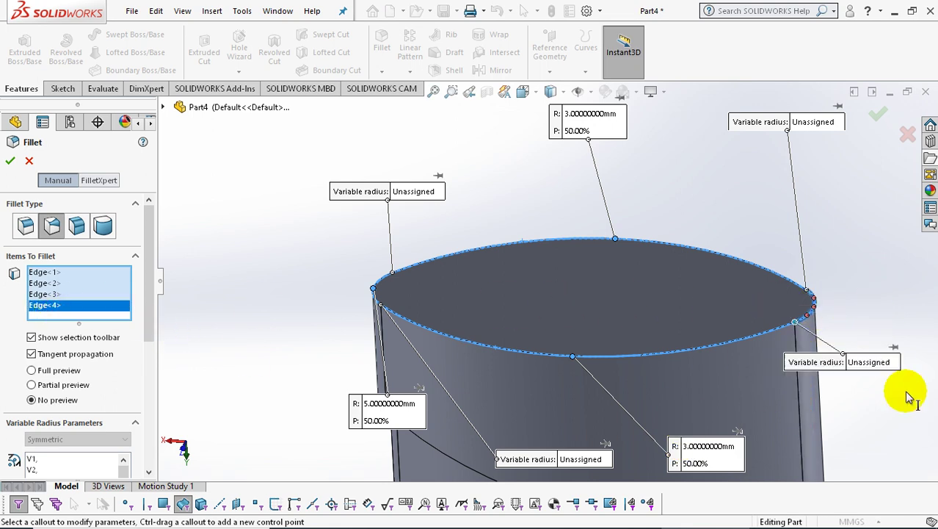
pyautogui.click(815, 309)
pyautogui.click(852, 289)
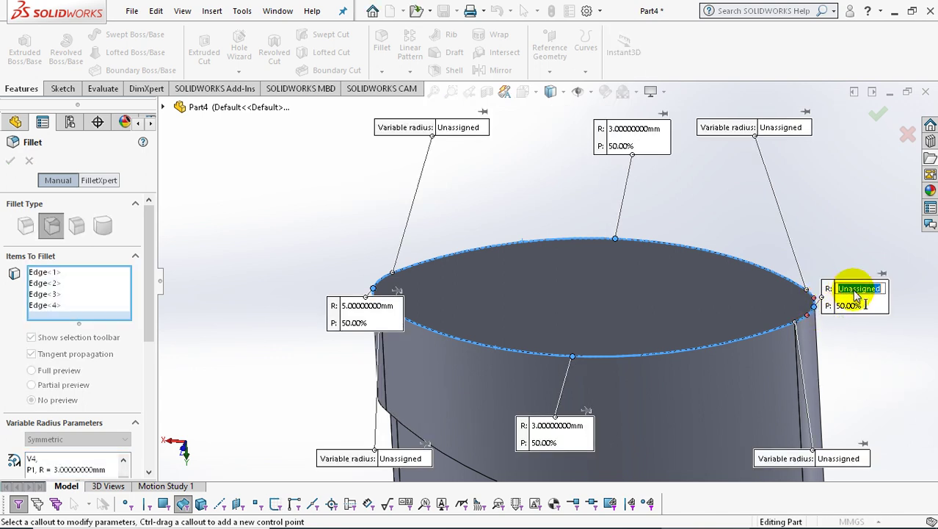
pyautogui.press('Return')
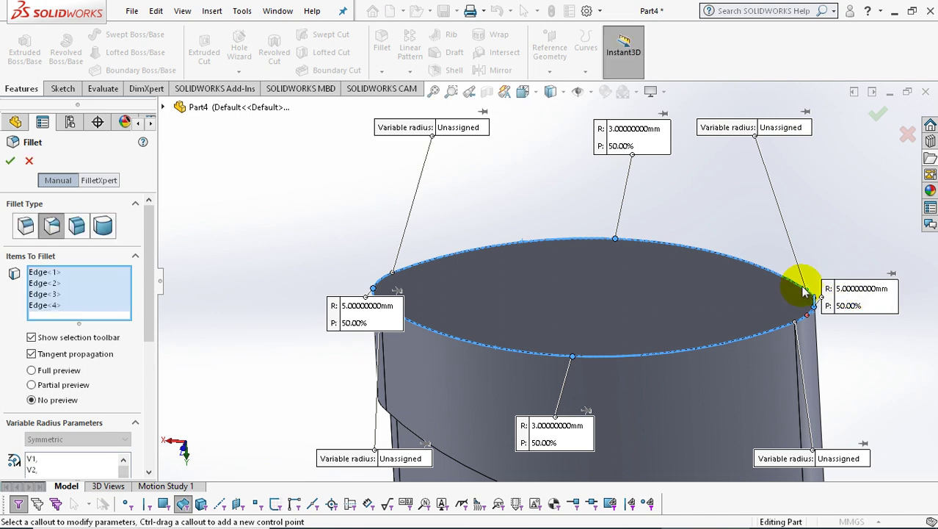
# Set the four remaining rim points to 5 mm and apply the variable fillet
pyautogui.scroll(2, 793, 290)
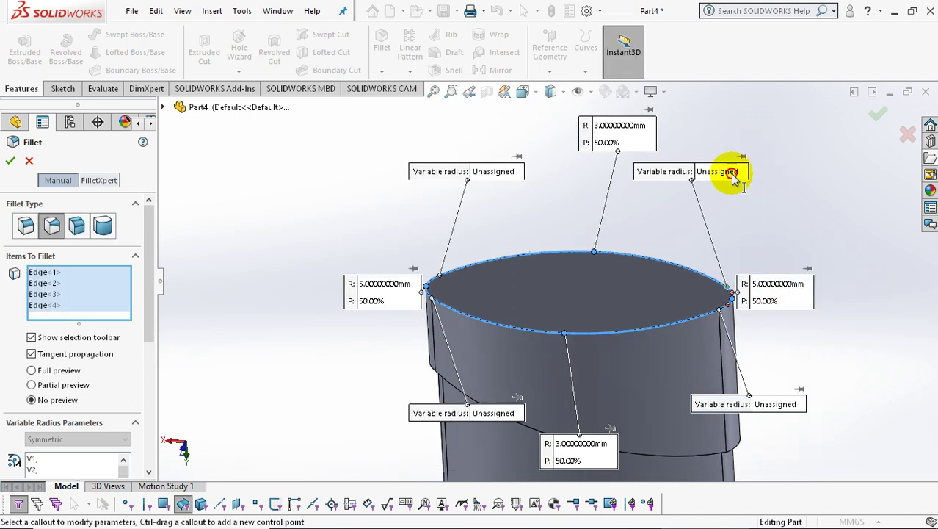
pyautogui.click(733, 174)
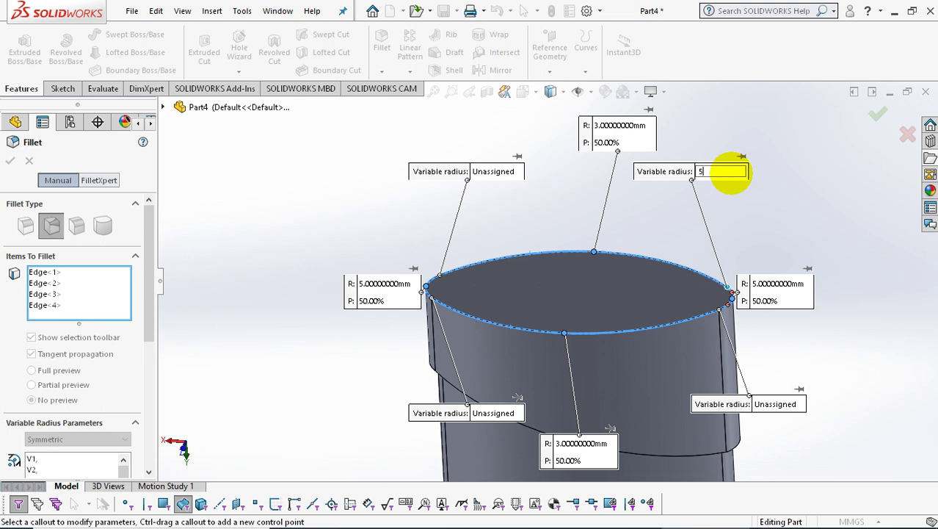
pyautogui.press('Return')
pyautogui.click(499, 174)
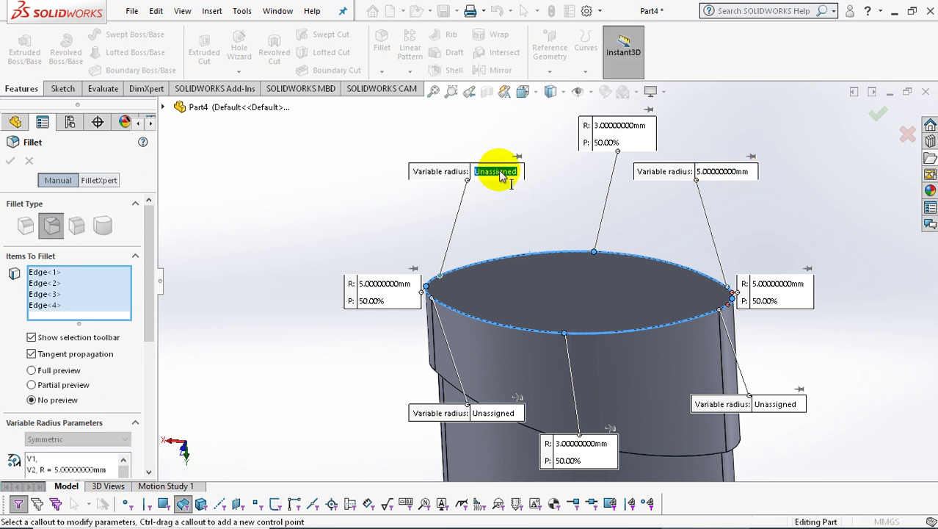
pyautogui.write('5')
pyautogui.press('Return')
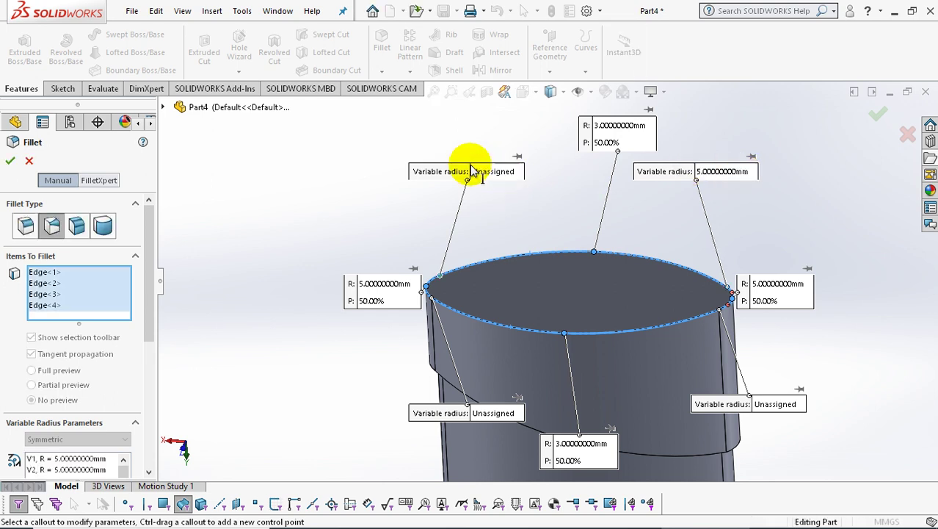
pyautogui.click(485, 416)
pyautogui.write('5')
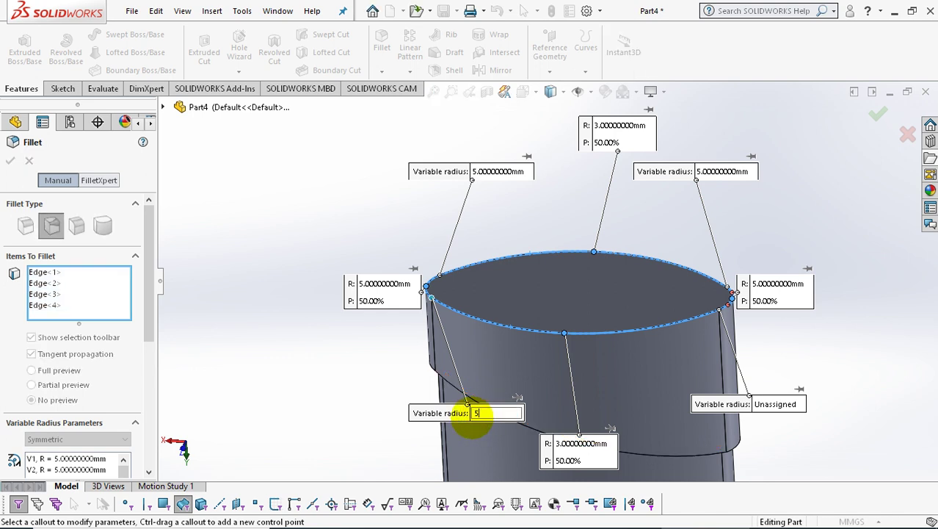
pyautogui.press('Return')
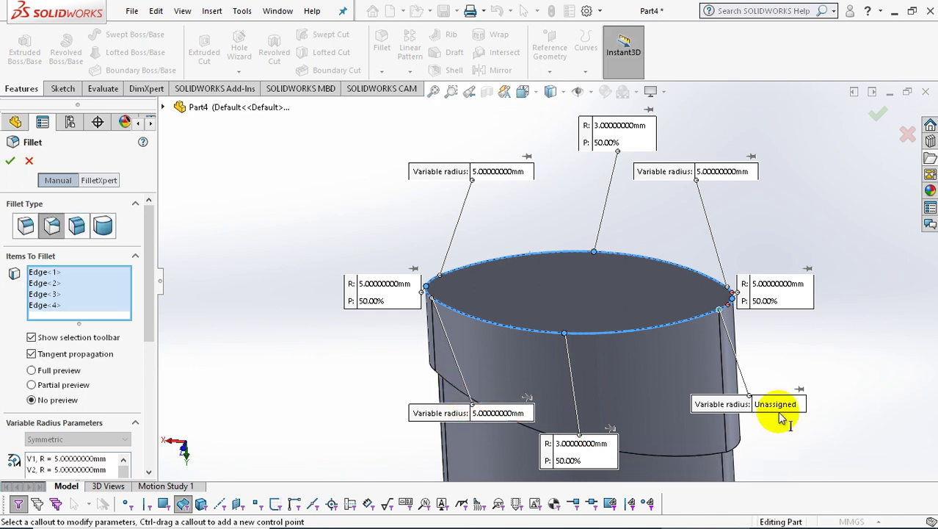
pyautogui.click(778, 412)
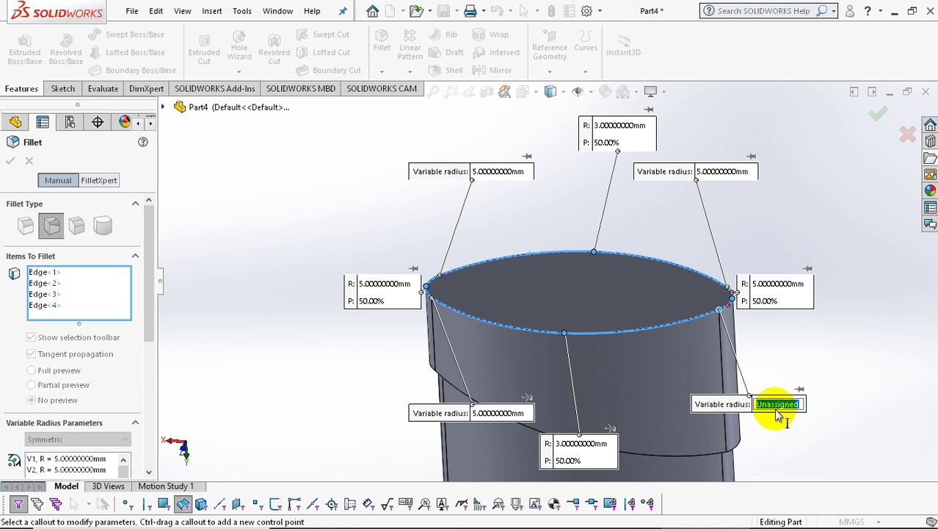
pyautogui.write('5')
pyautogui.press('Return')
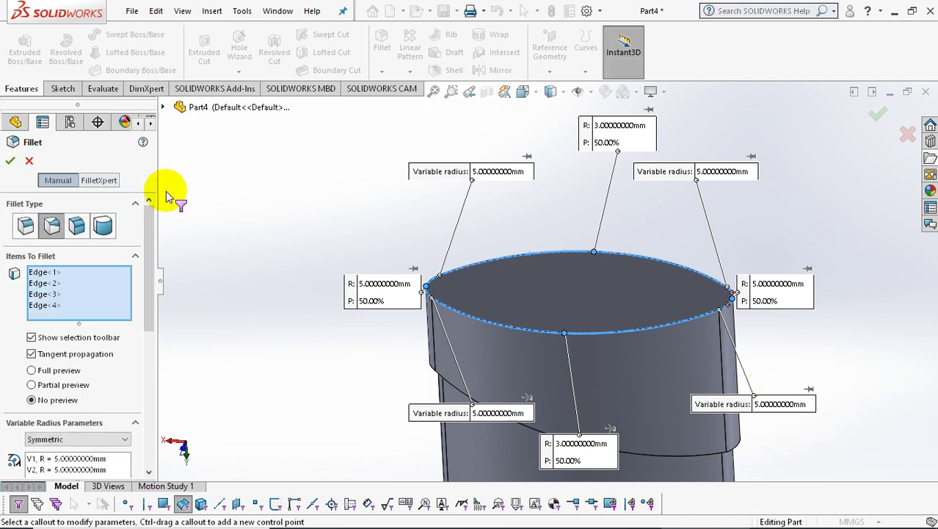
pyautogui.click(13, 162)
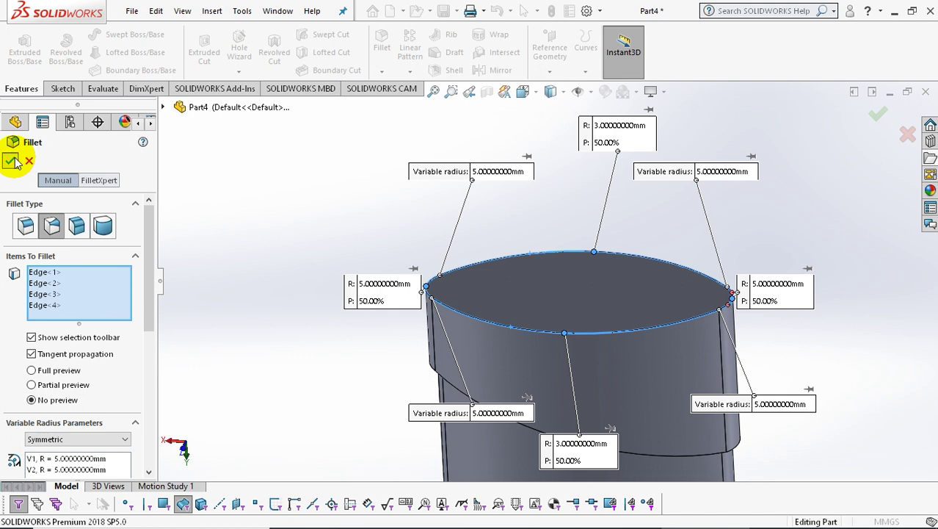
# Combine the lower base, middle body and top cap into one solid using Add
pyautogui.moveTo(396, 271)
pyautogui.mouseDown(button='middle')
pyautogui.moveTo(440, 405)
pyautogui.moveTo(604, 405)
pyautogui.moveTo(607, 348)
pyautogui.moveTo(625, 379)
pyautogui.moveTo(629, 315)
pyautogui.moveTo(590, 204)
pyautogui.mouseUp(button='middle')
pyautogui.moveTo(501, 186); pyautogui.dragTo(534, 209, button='middle')
pyautogui.click(212, 11)
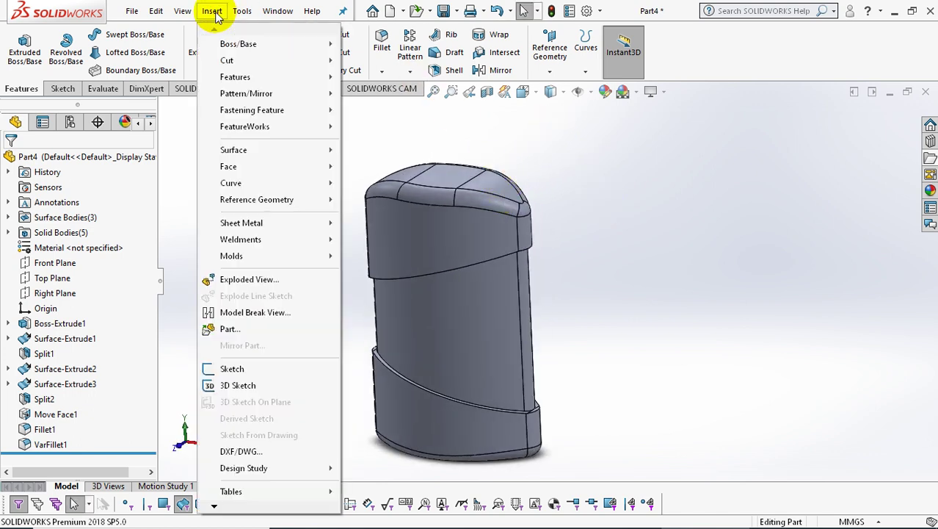
pyautogui.moveTo(235, 77)
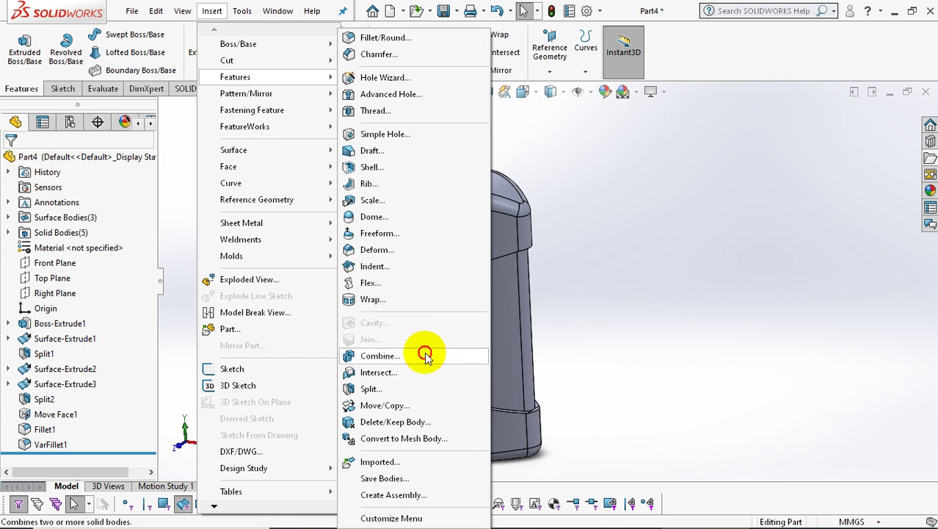
pyautogui.click(425, 355)
pyautogui.click(408, 380)
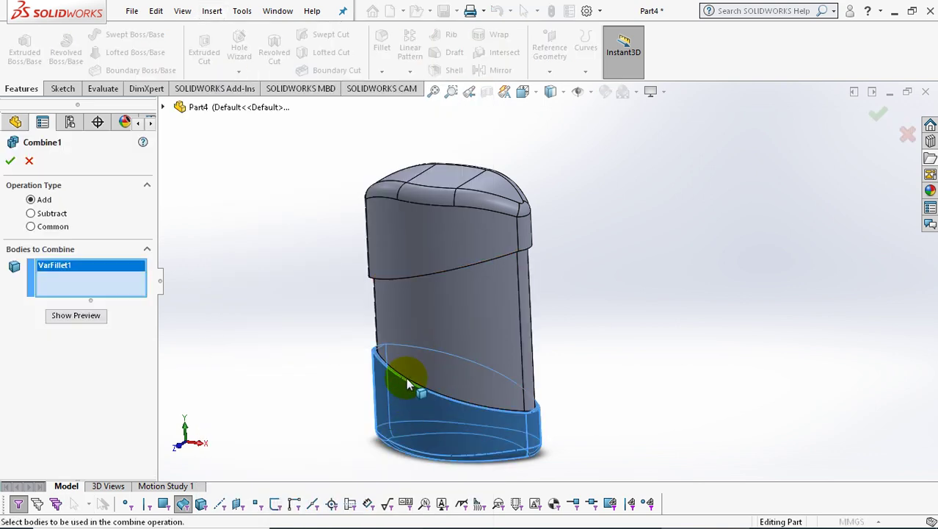
pyautogui.click(429, 336)
pyautogui.click(424, 234)
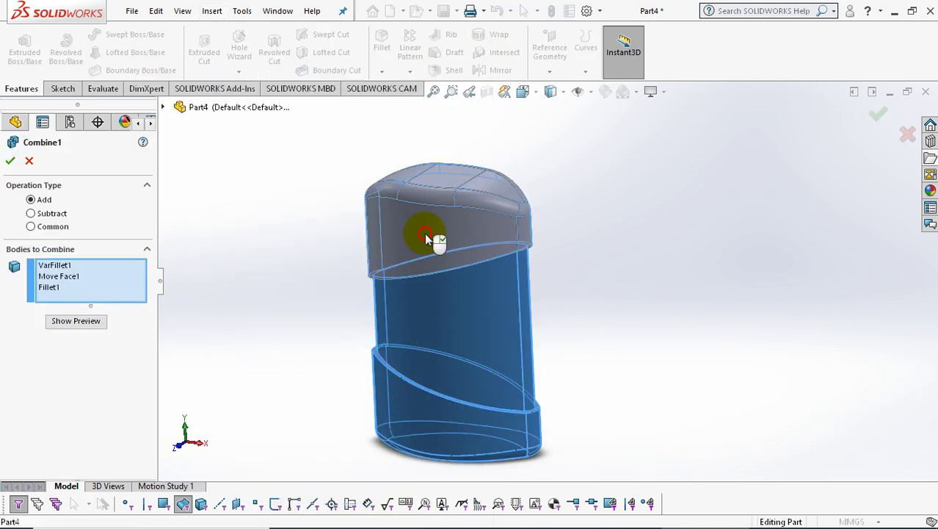
pyautogui.click(13, 163)
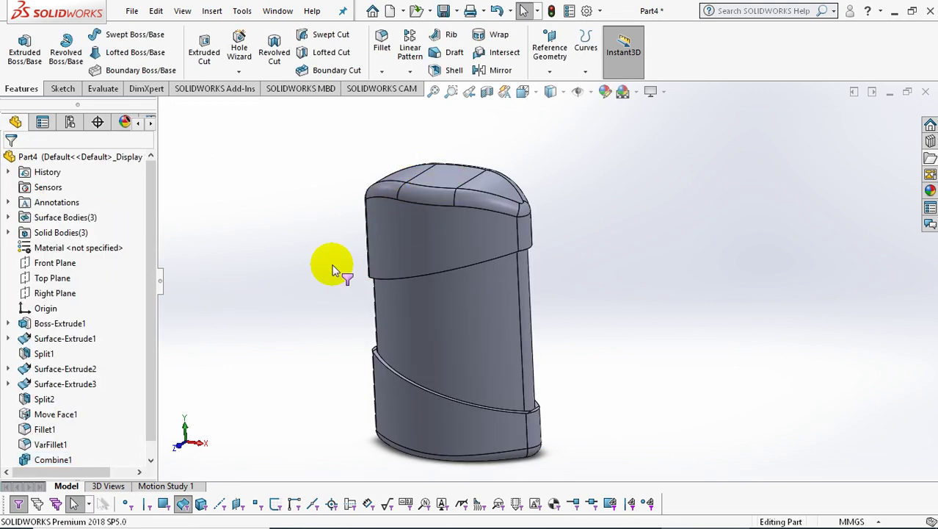
# Start a sketch on the cap's square top face and view it Normal To
pyautogui.scroll(3, 387, 257)
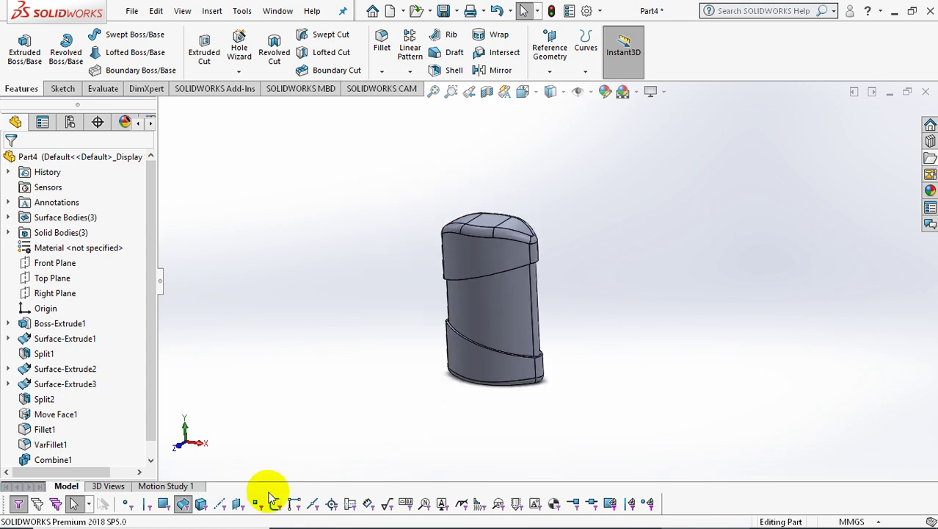
pyautogui.click(183, 504)
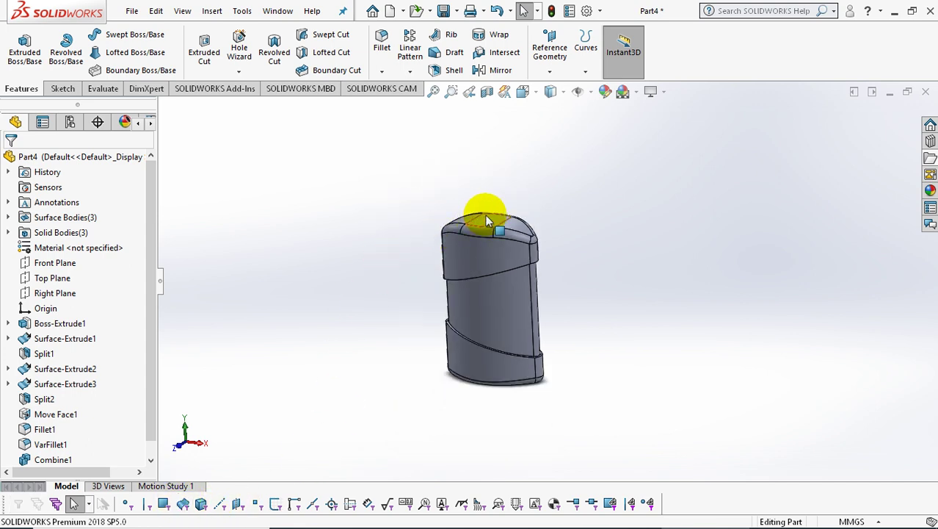
pyautogui.scroll(-3, 495, 243)
pyautogui.scroll(-2, 518, 258)
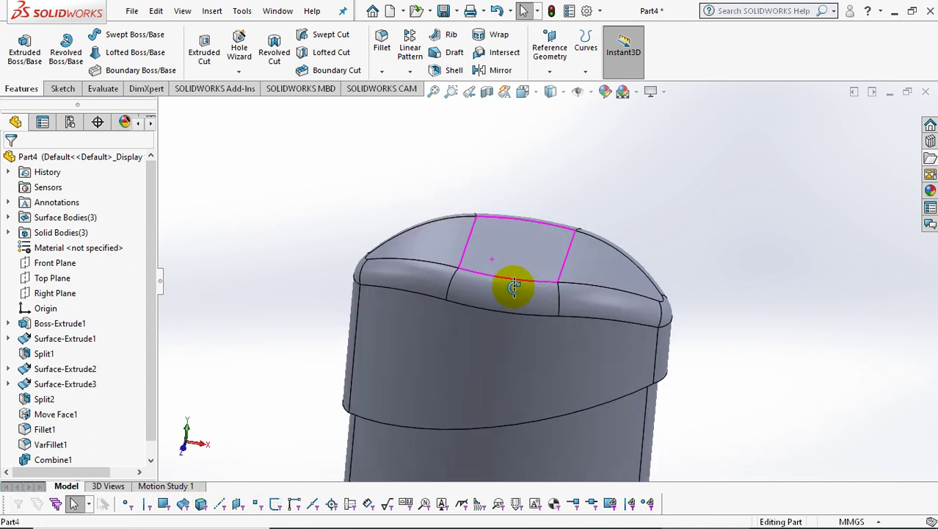
pyautogui.click(510, 261)
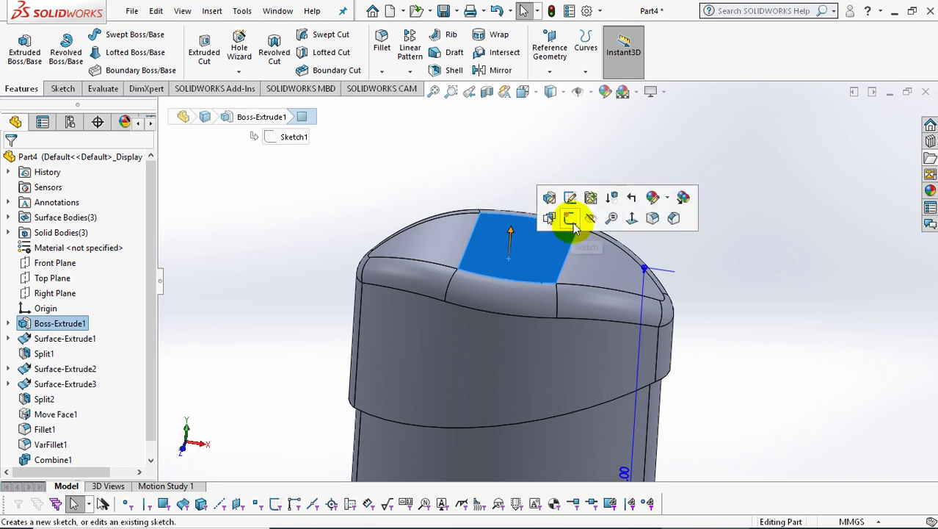
pyautogui.click(571, 220)
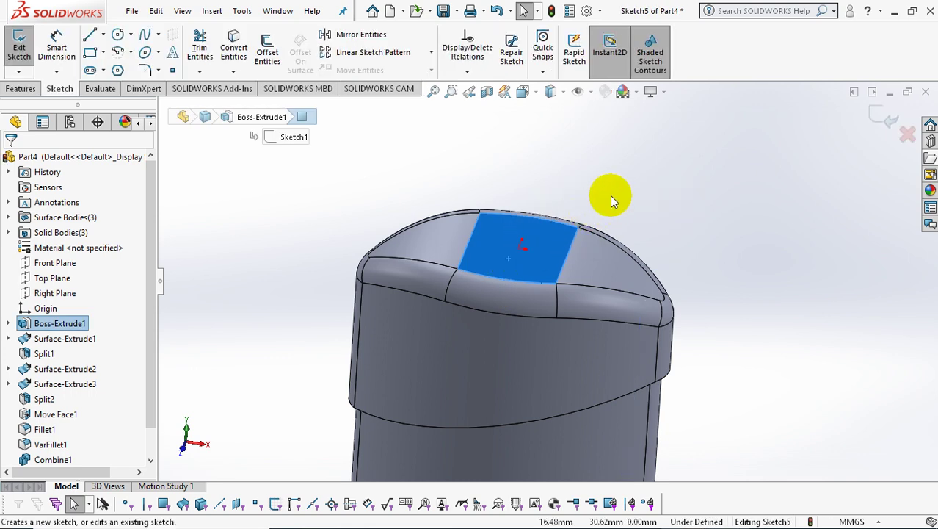
pyautogui.press('space')
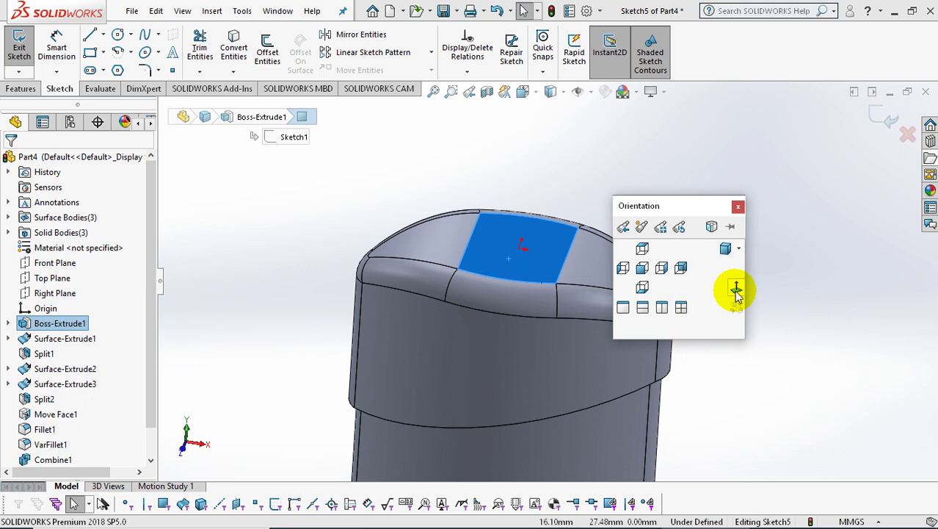
pyautogui.click(735, 287)
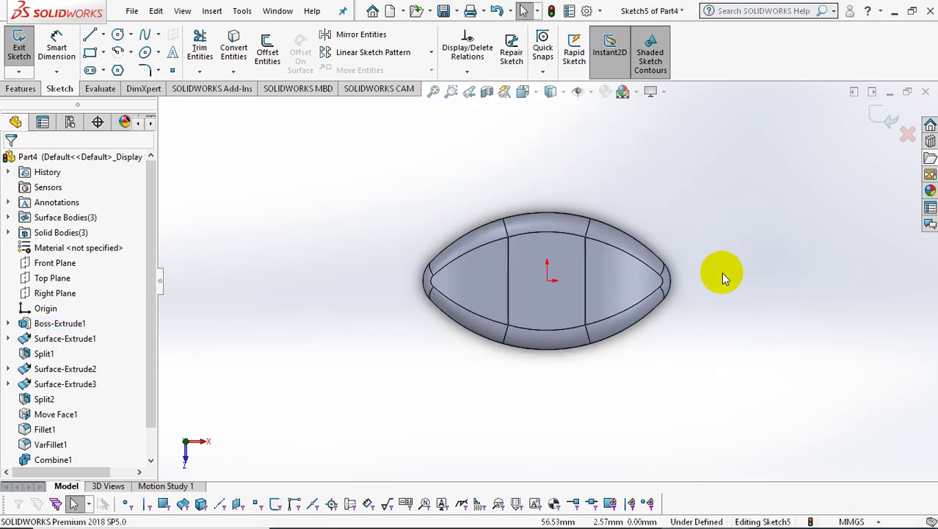
# Draw two vertical centerlines from the origin, one upward and one downward
pyautogui.scroll(-2, 599, 230)
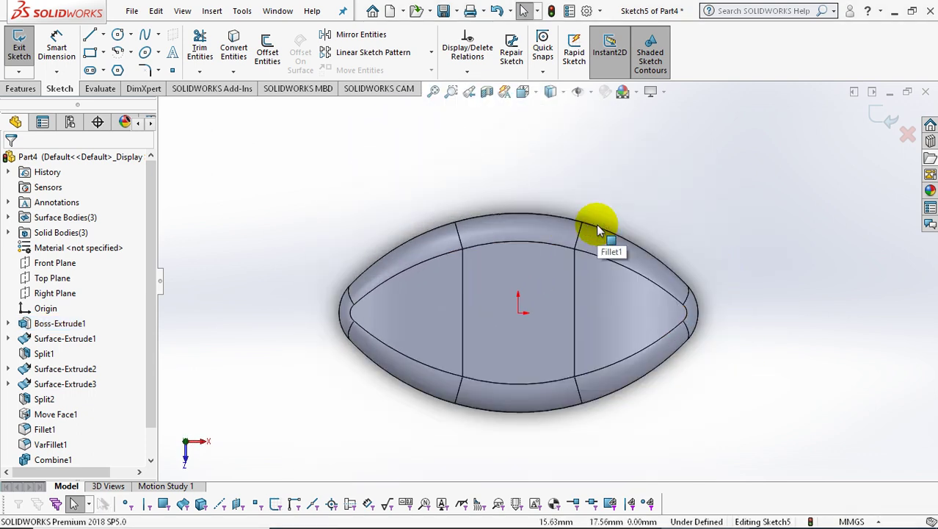
pyautogui.scroll(-2, 601, 184)
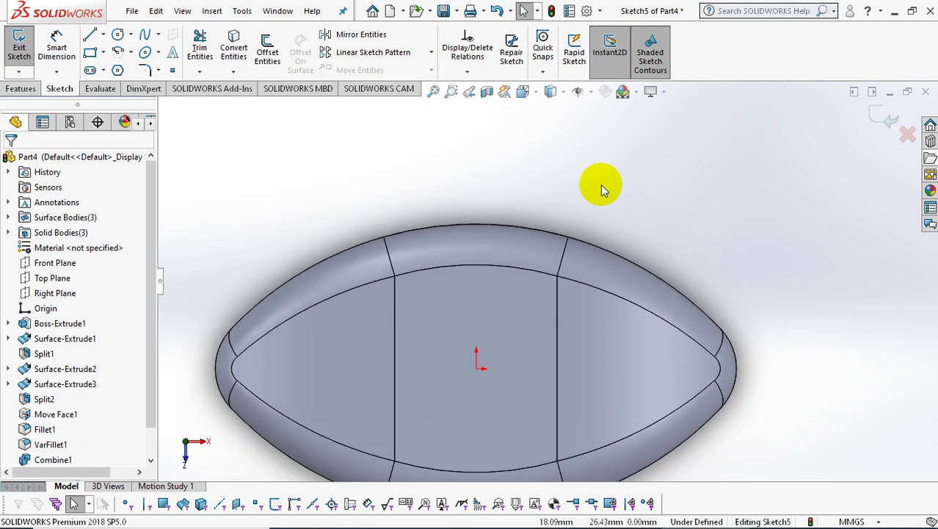
pyautogui.click(103, 34)
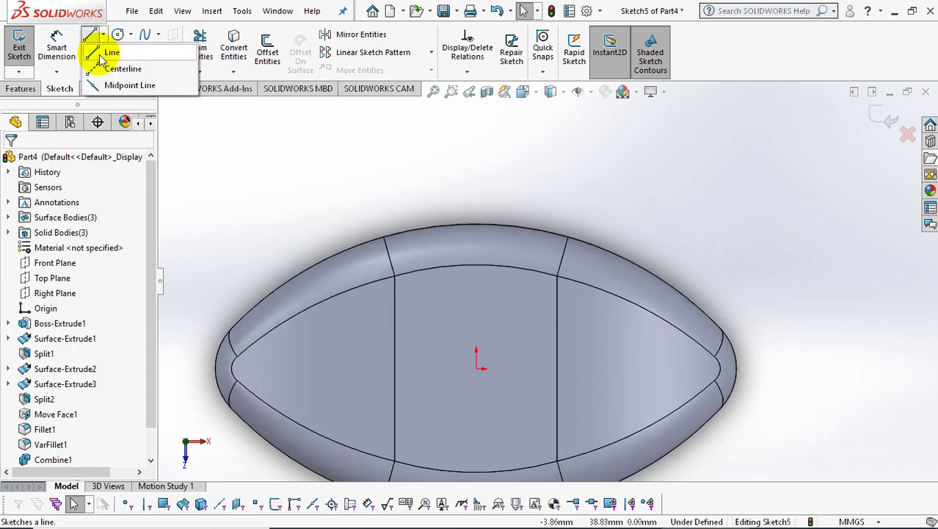
pyautogui.click(117, 69)
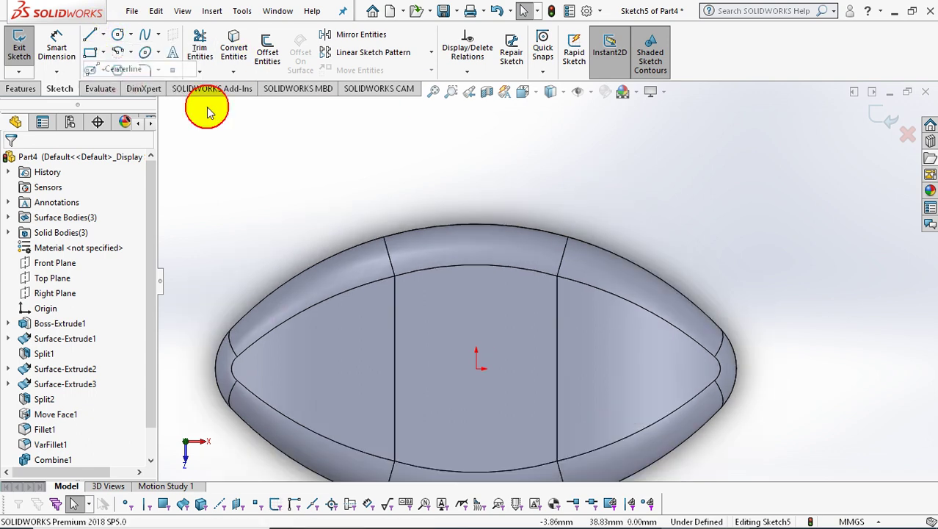
pyautogui.click(478, 369)
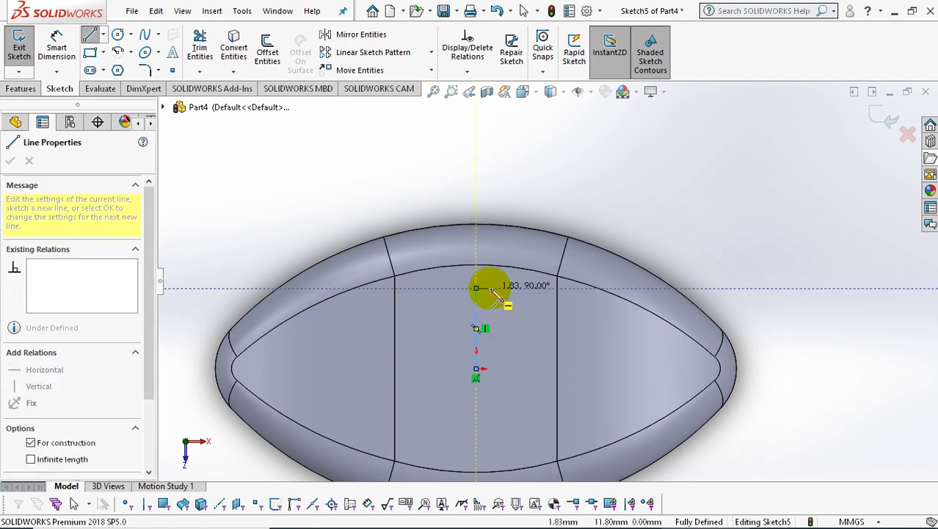
pyautogui.click(489, 289)
pyautogui.press('Escape')
pyautogui.press('Escape')
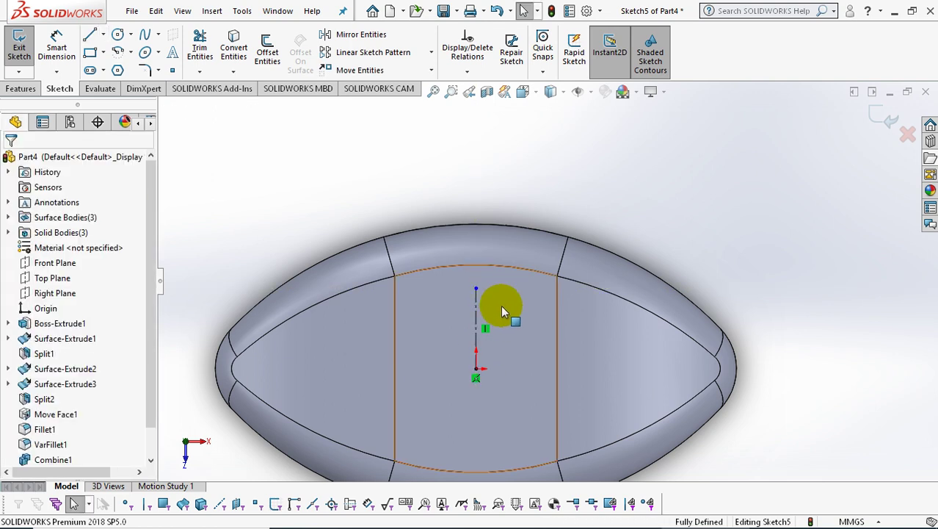
pyautogui.click(104, 34)
pyautogui.click(123, 69)
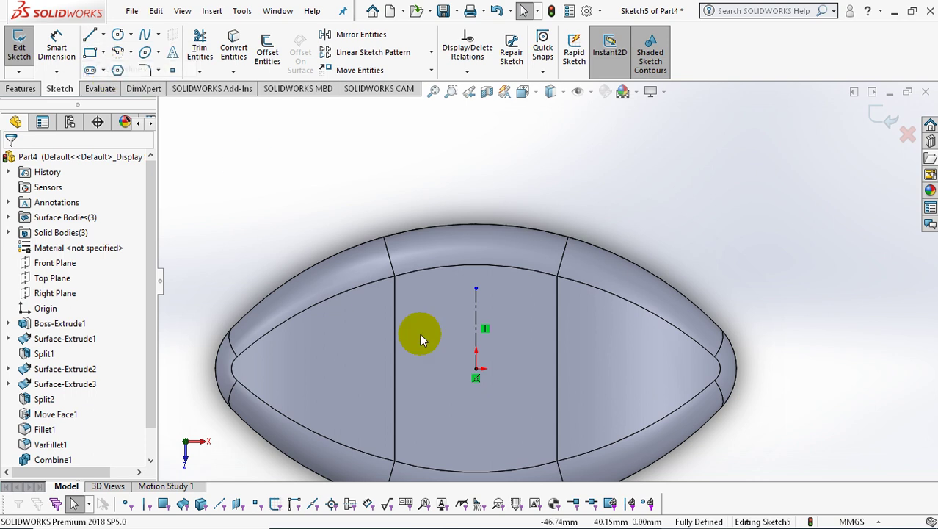
pyautogui.click(476, 370)
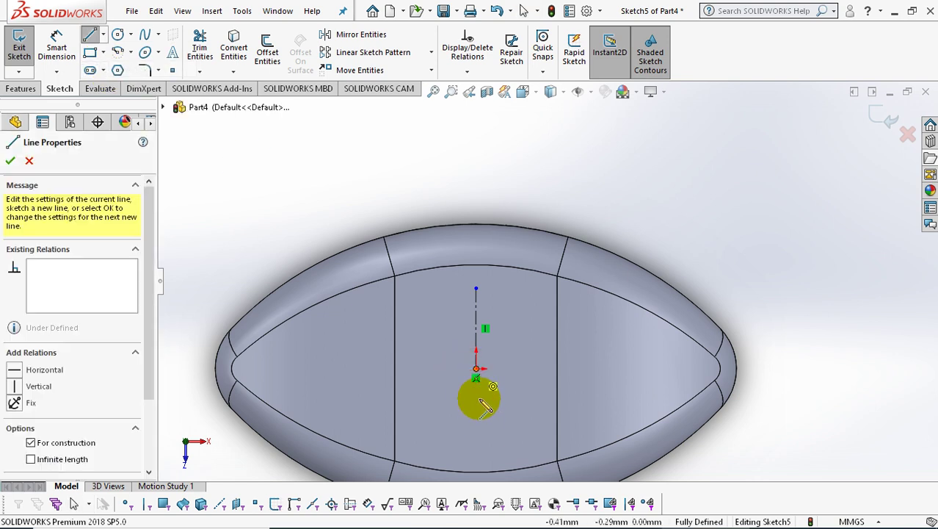
pyautogui.scroll(3, 485, 345)
pyautogui.click(513, 438)
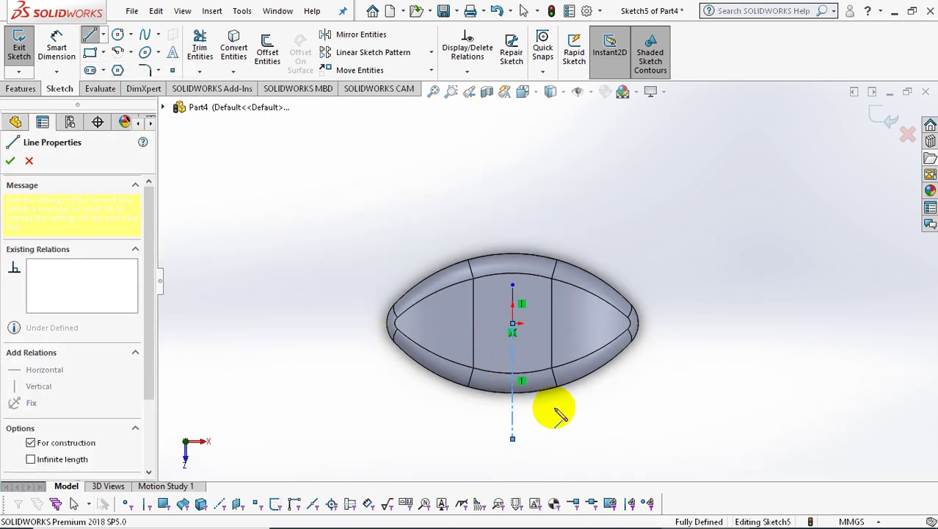
pyautogui.press('Escape')
pyautogui.press('f')
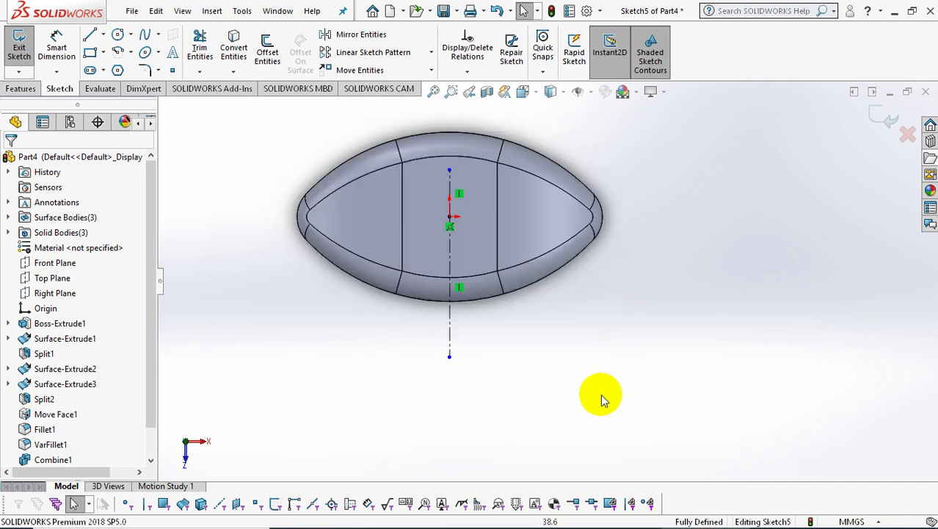
# Dimension the upper centerline to 10 mm and the lower one to 25 mm
pyautogui.click(55, 37)
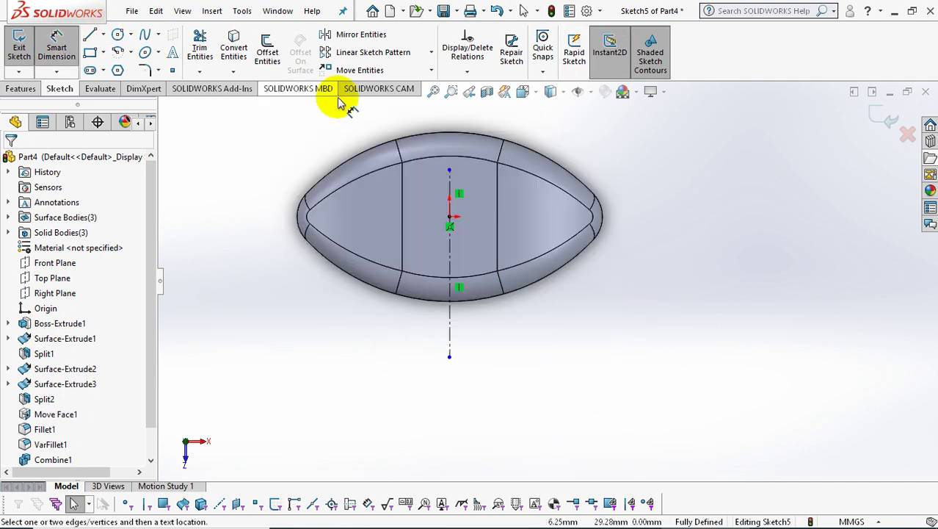
pyautogui.click(451, 193)
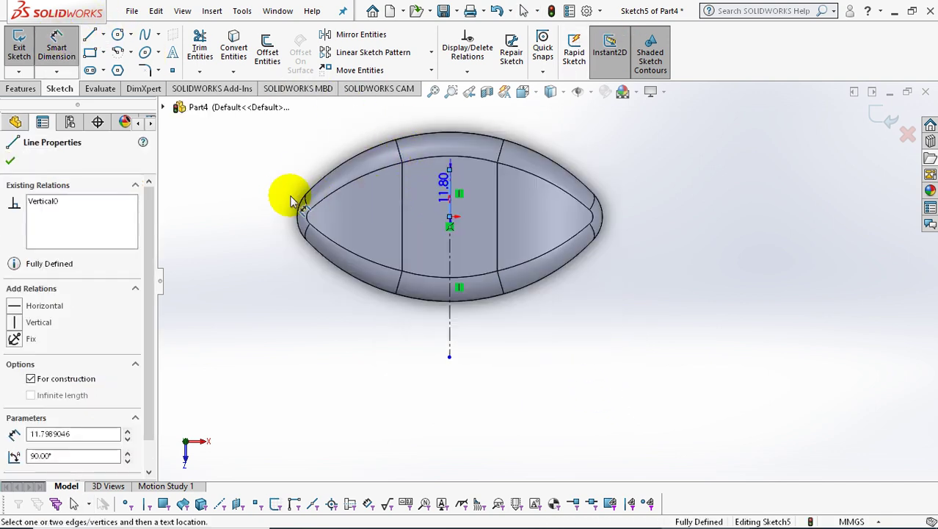
pyautogui.click(272, 182)
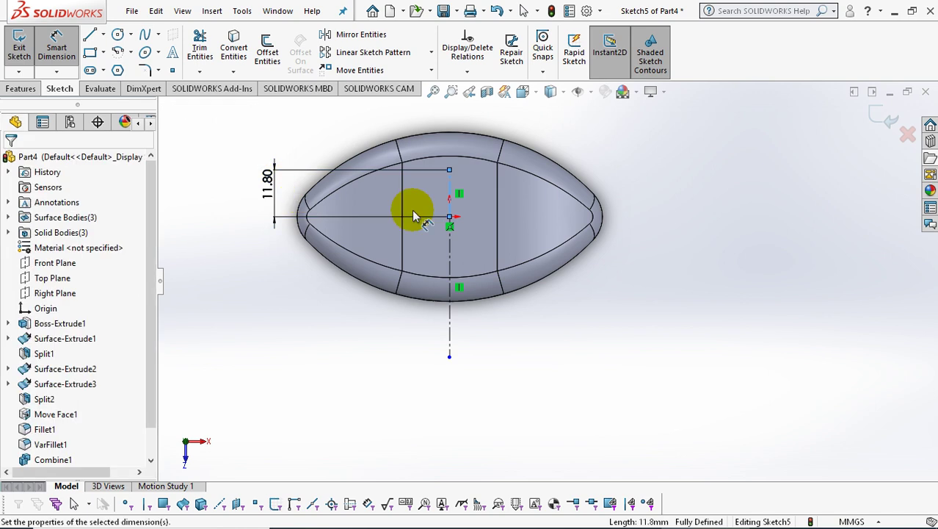
pyautogui.write('10')
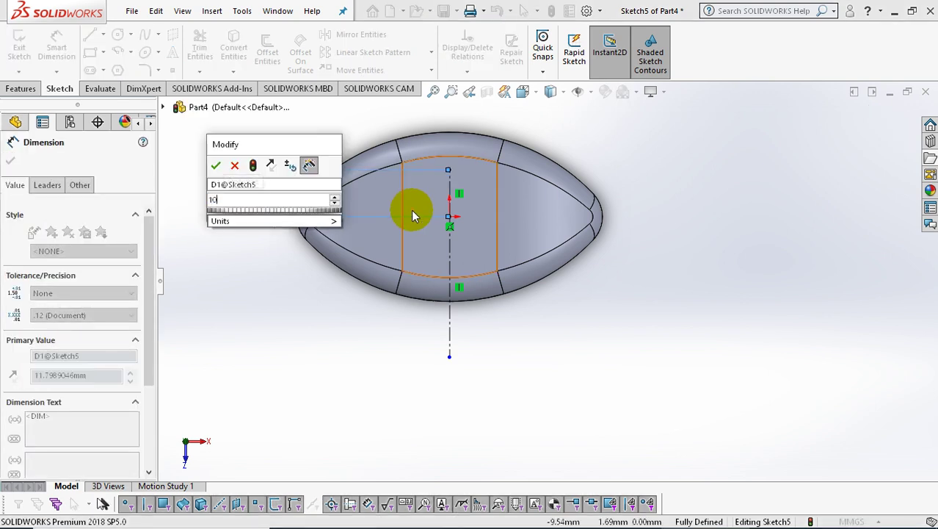
pyautogui.press('Escape')
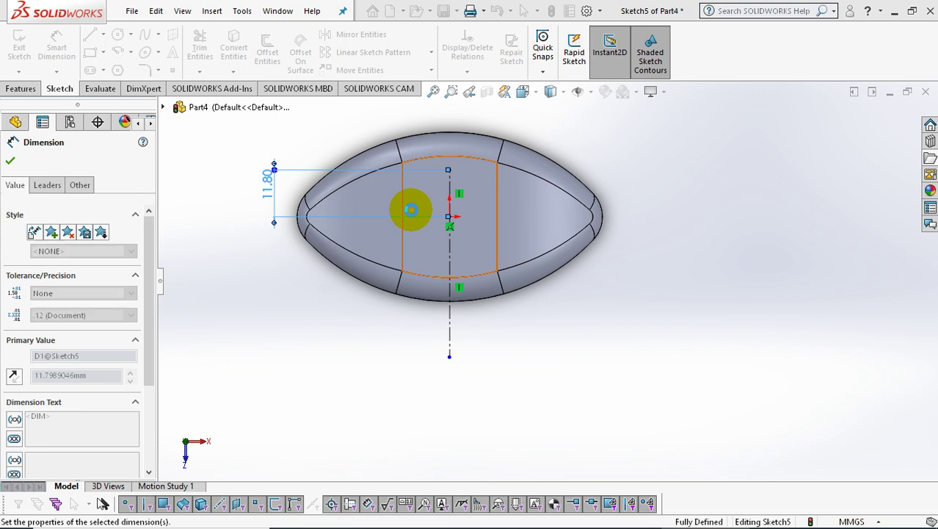
pyautogui.click(391, 330)
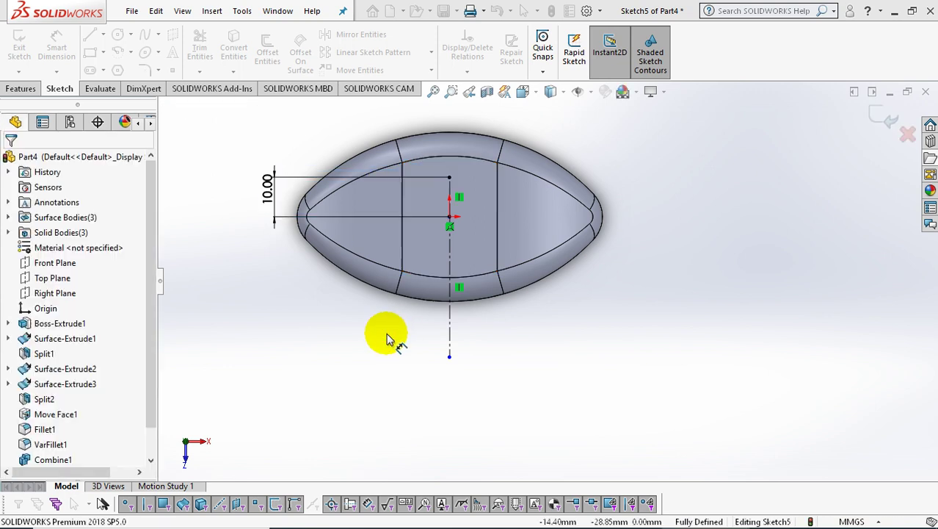
pyautogui.click(453, 328)
pyautogui.click(292, 319)
pyautogui.write('25')
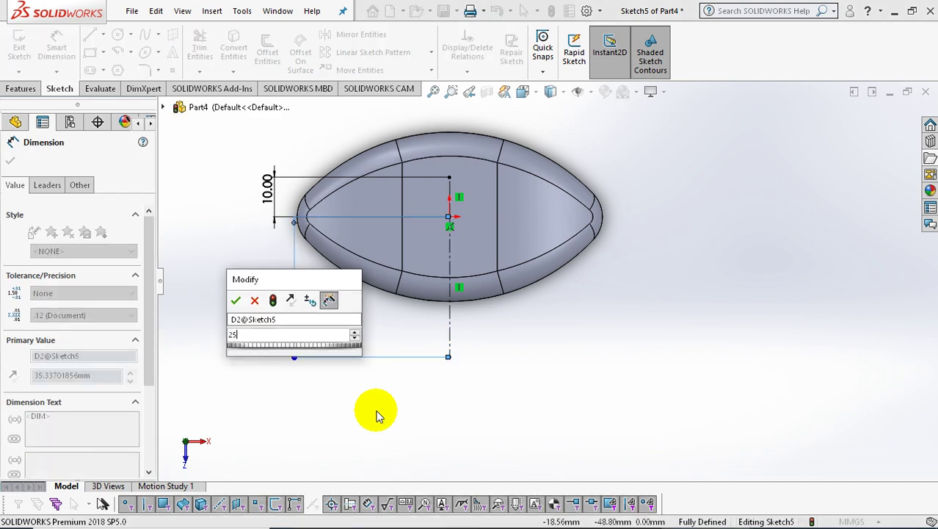
pyautogui.press('Return')
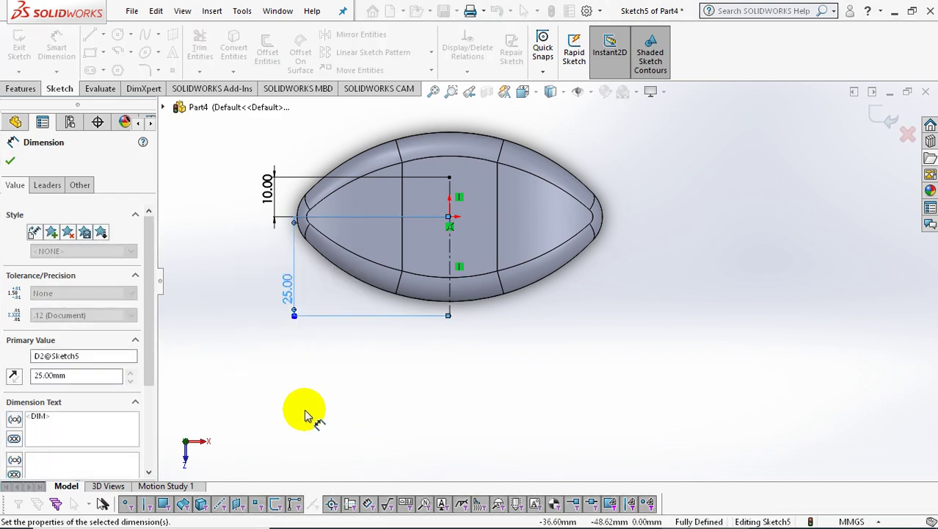
pyautogui.click(304, 409)
pyautogui.scroll(-2, 464, 135)
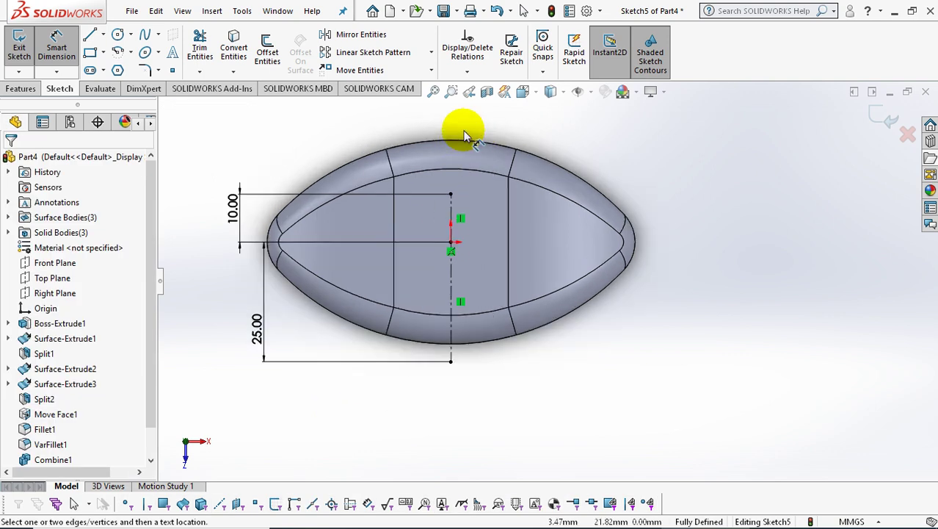
pyautogui.scroll(-1, 464, 135)
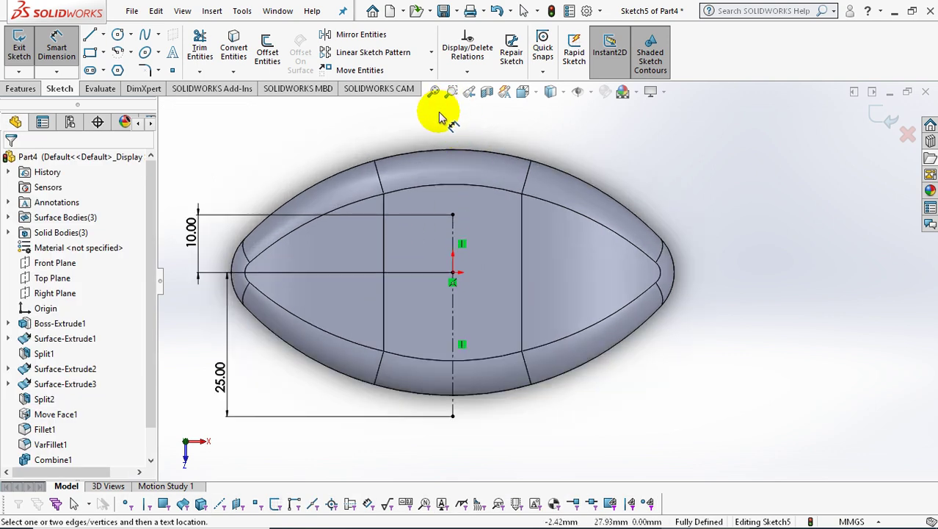
# Sketch a small circle centred on the upper centerline's top end
pyautogui.click(118, 37)
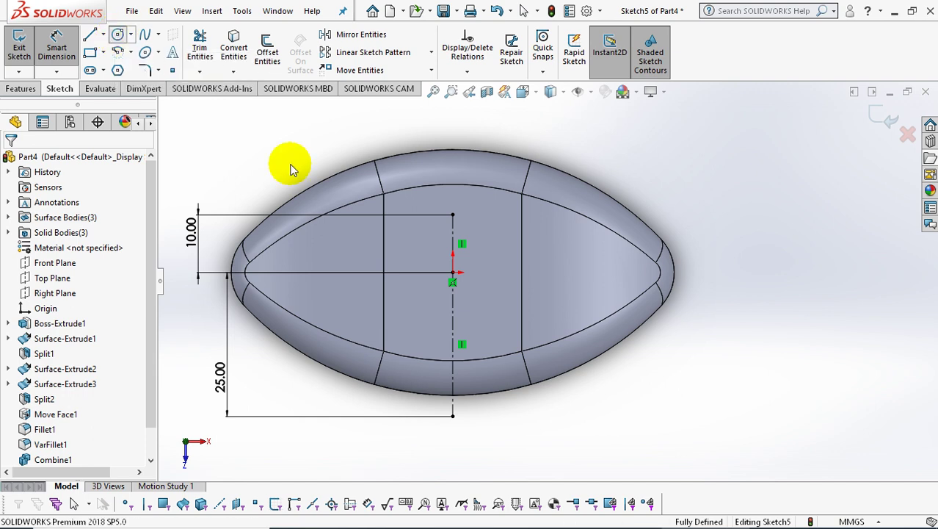
pyautogui.click(453, 215)
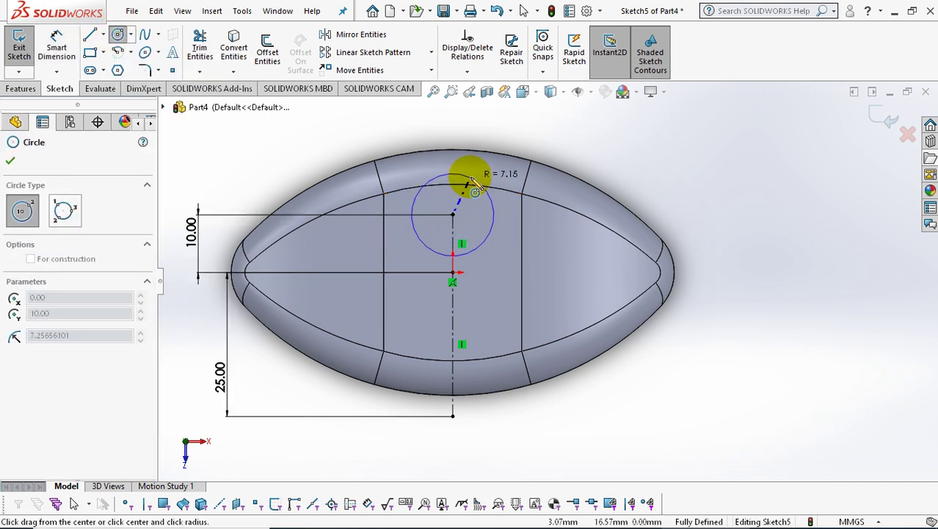
pyautogui.click(470, 179)
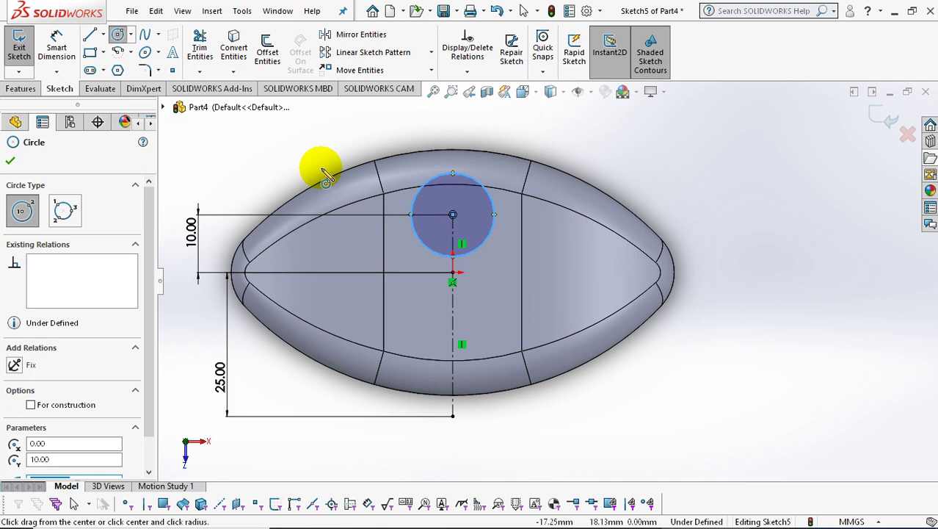
pyautogui.click(11, 160)
# Dimension the small circle to 10 mm diameter, shown as R5.00, placed up-right
pyautogui.click(56, 43)
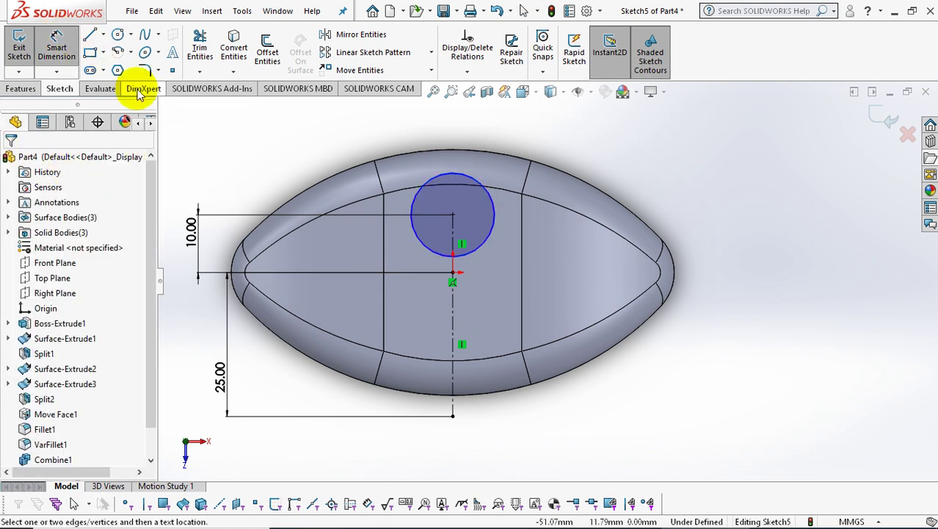
pyautogui.click(460, 172)
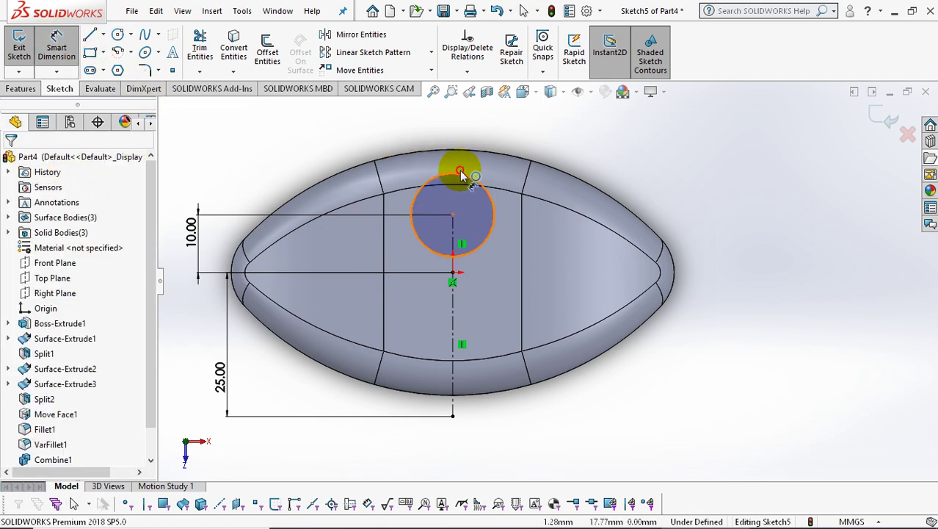
pyautogui.click(512, 144)
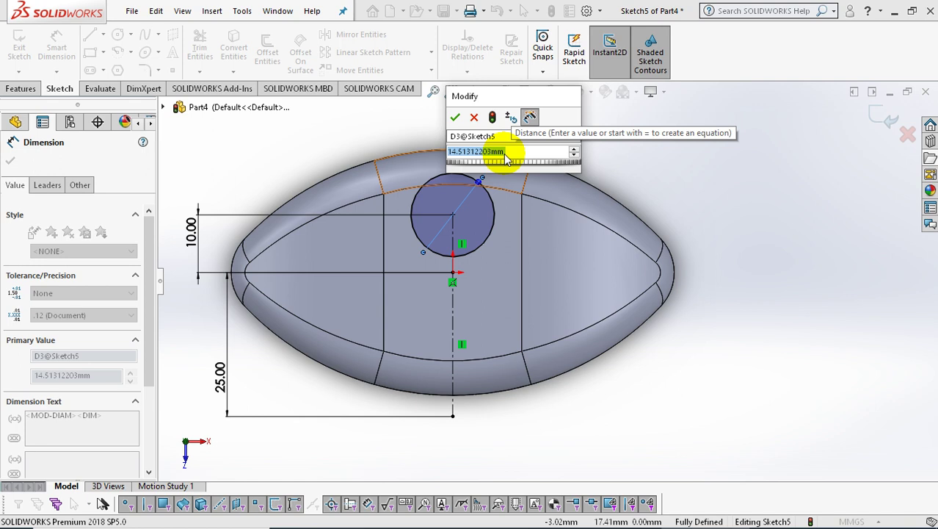
pyautogui.write('10')
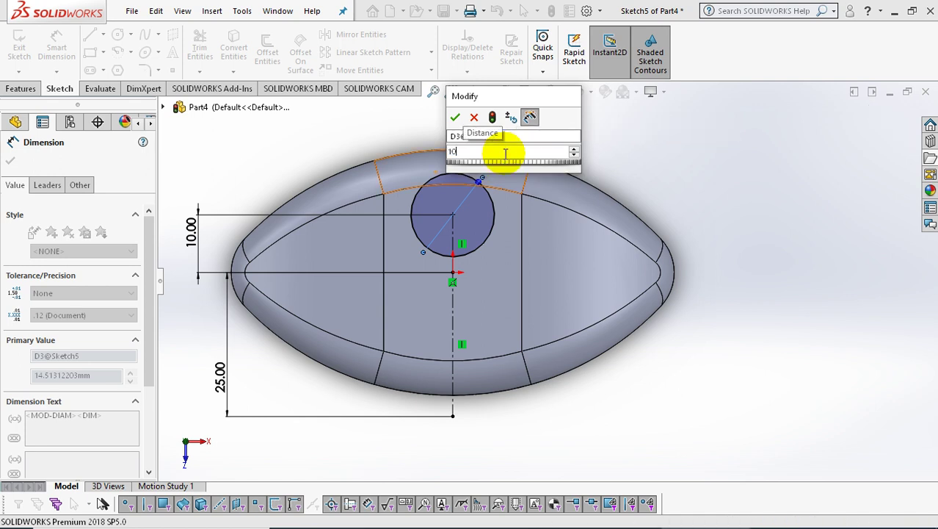
pyautogui.press('Return')
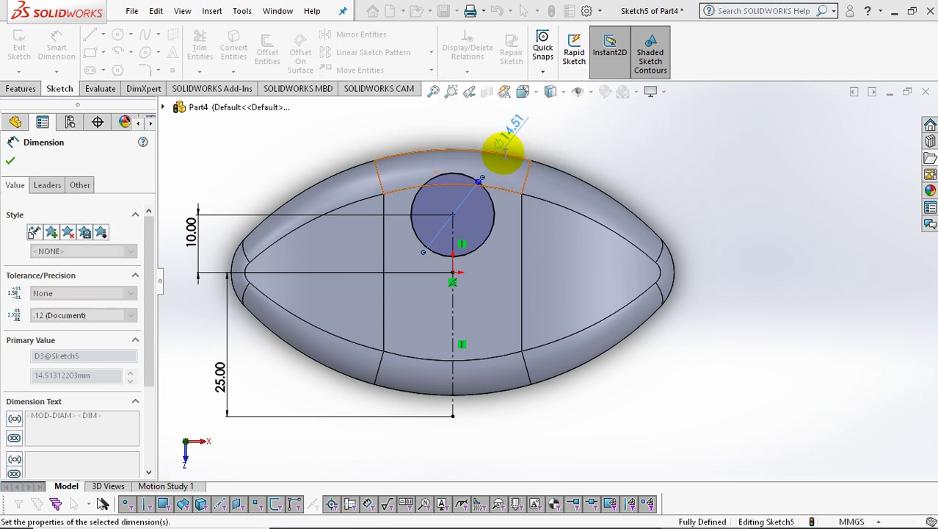
pyautogui.click(59, 189)
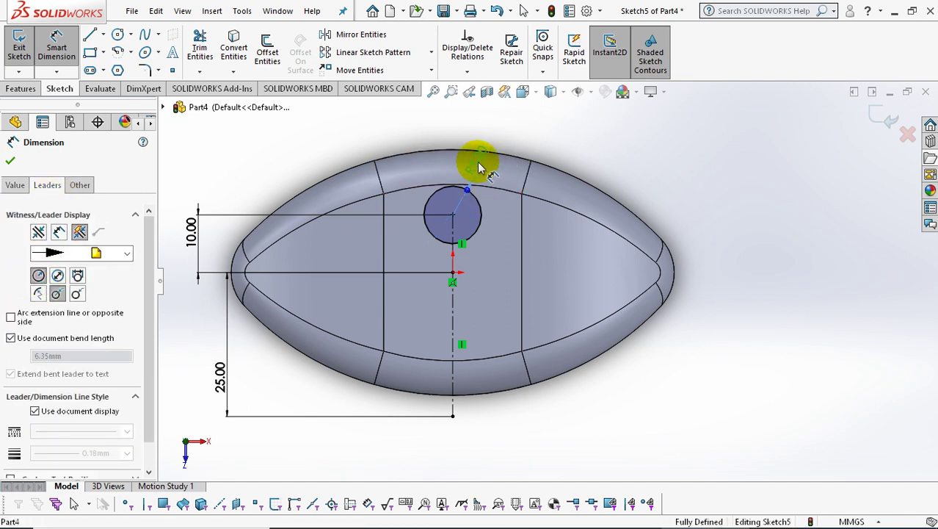
pyautogui.click(10, 160)
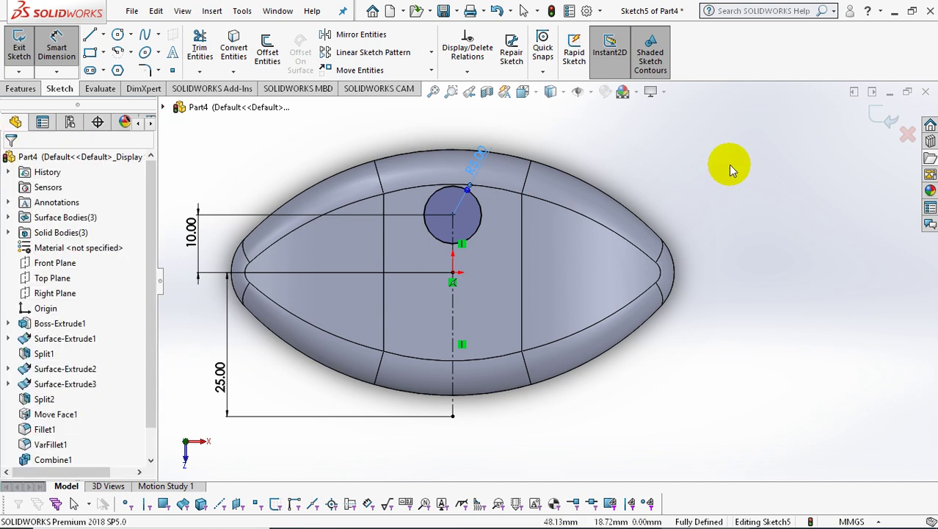
pyautogui.press('Escape')
pyautogui.moveTo(486, 158); pyautogui.dragTo(512, 142)
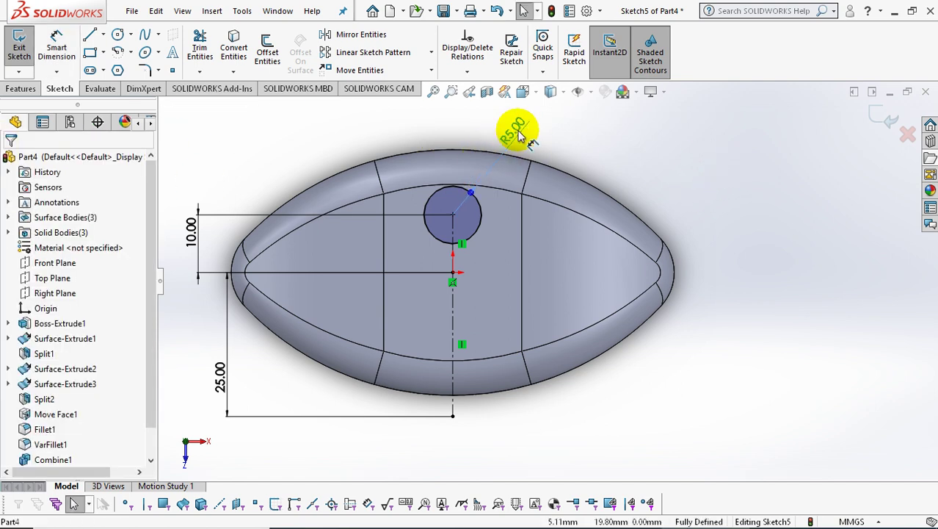
pyautogui.click(633, 151)
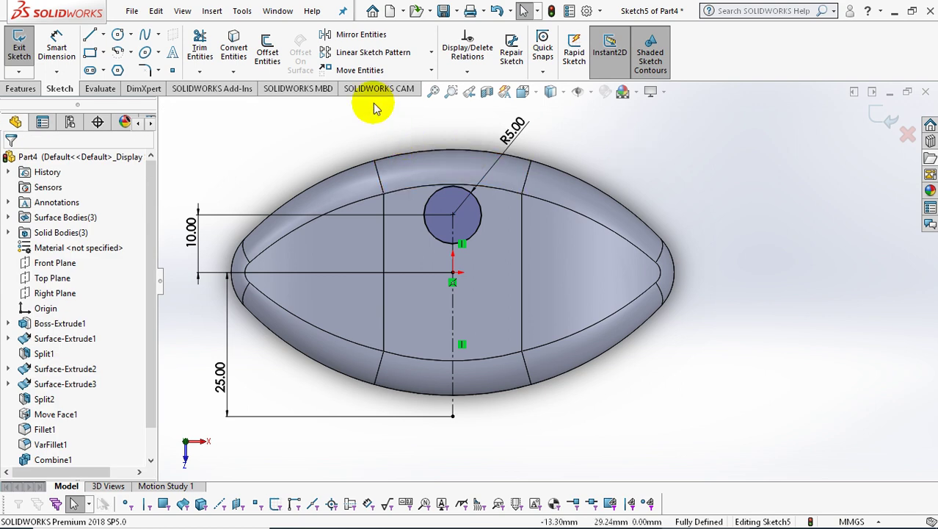
pyautogui.scroll(-1, 369, 117)
pyautogui.scroll(1, 370, 117)
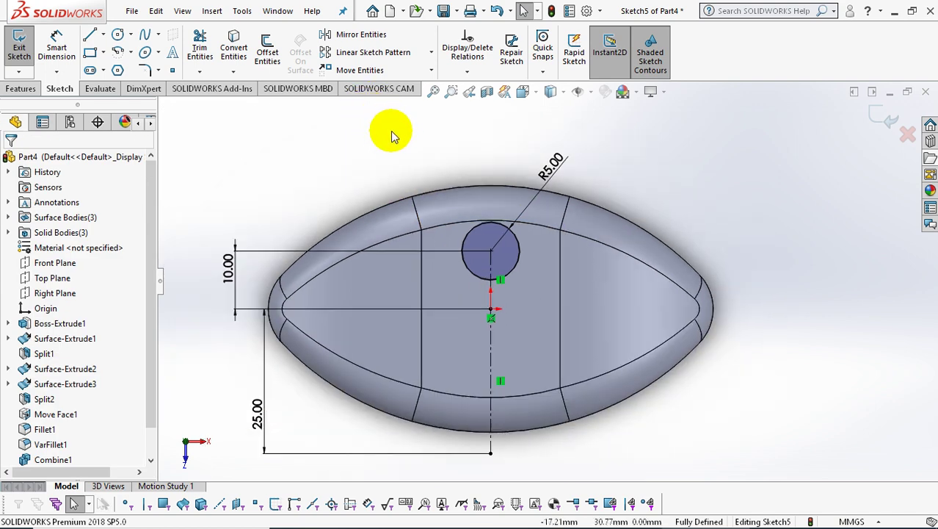
# Sketch a larger circle centred on the 25 mm point below the origin
pyautogui.click(120, 36)
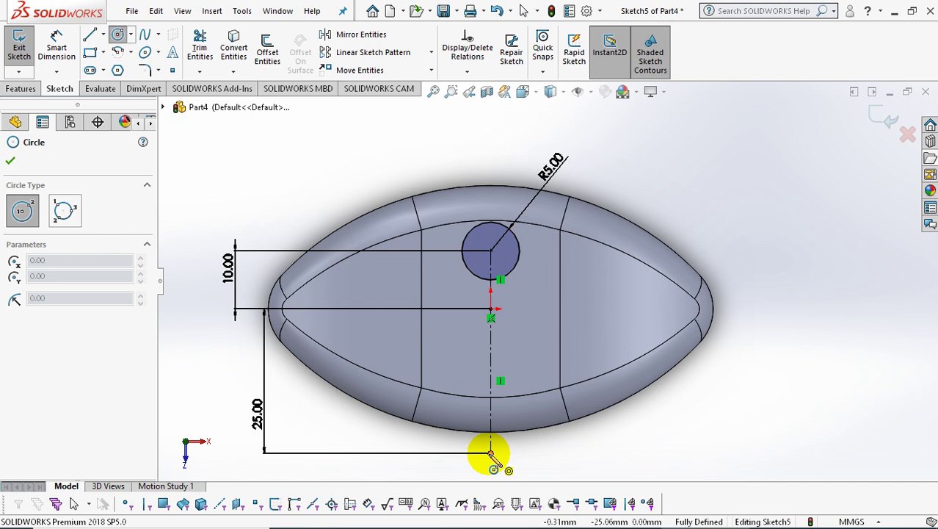
pyautogui.click(490, 453)
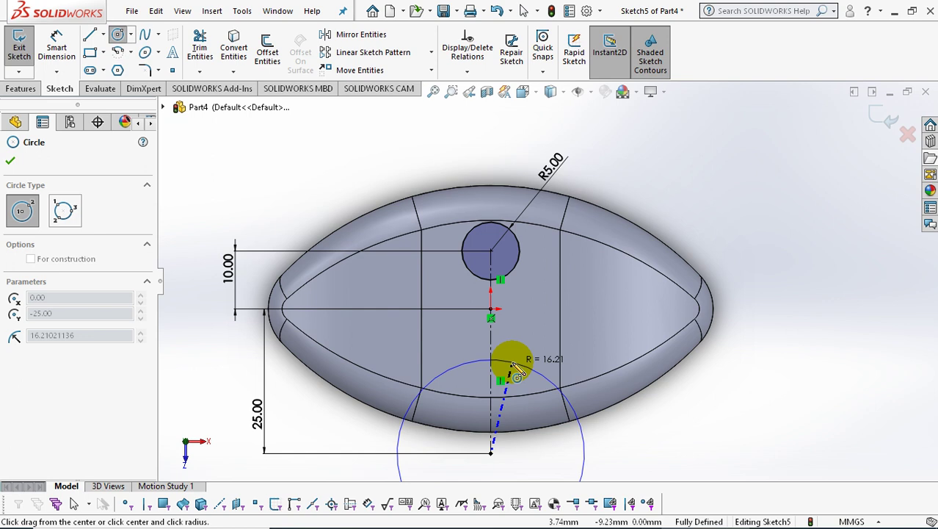
pyautogui.click(502, 371)
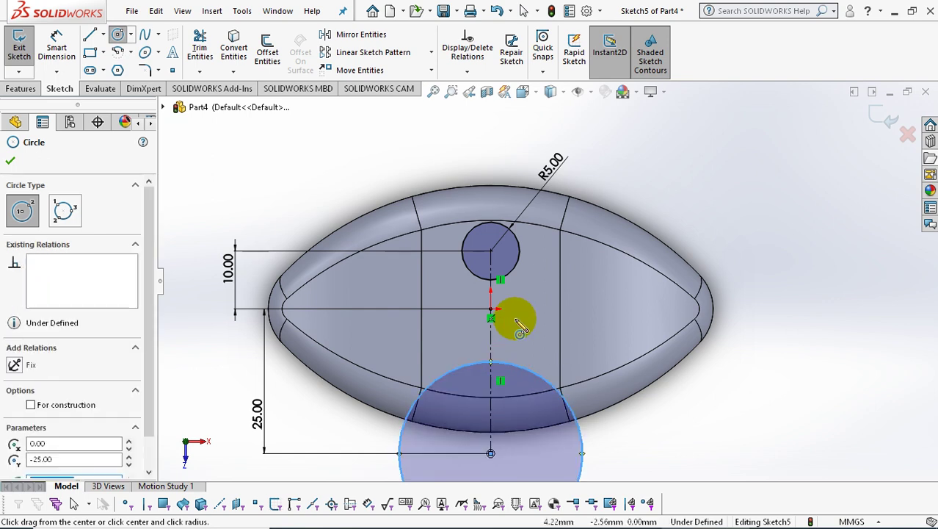
pyautogui.scroll(2, 520, 289)
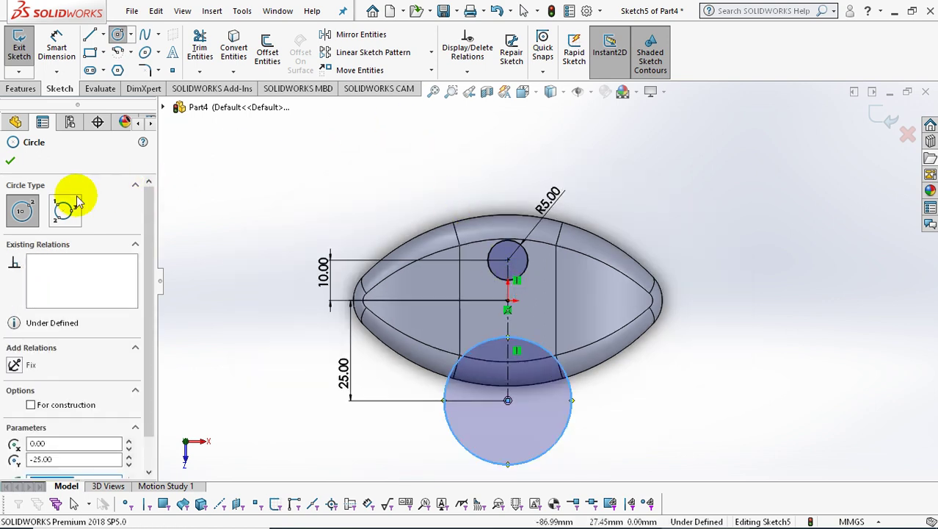
pyautogui.press('Escape')
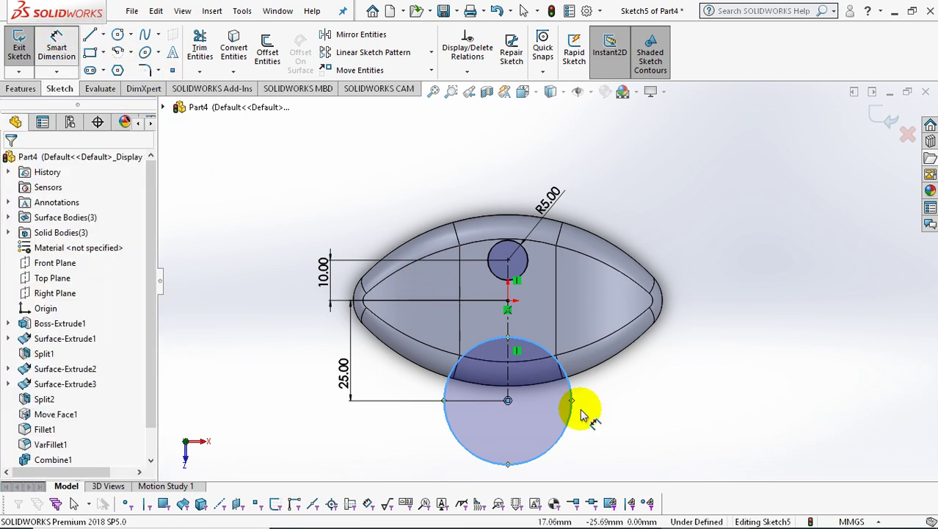
# Dimension the lower circle to 30 mm diameter and display it as R15.00
pyautogui.moveTo(607, 428); pyautogui.dragTo(623, 440, button='right')
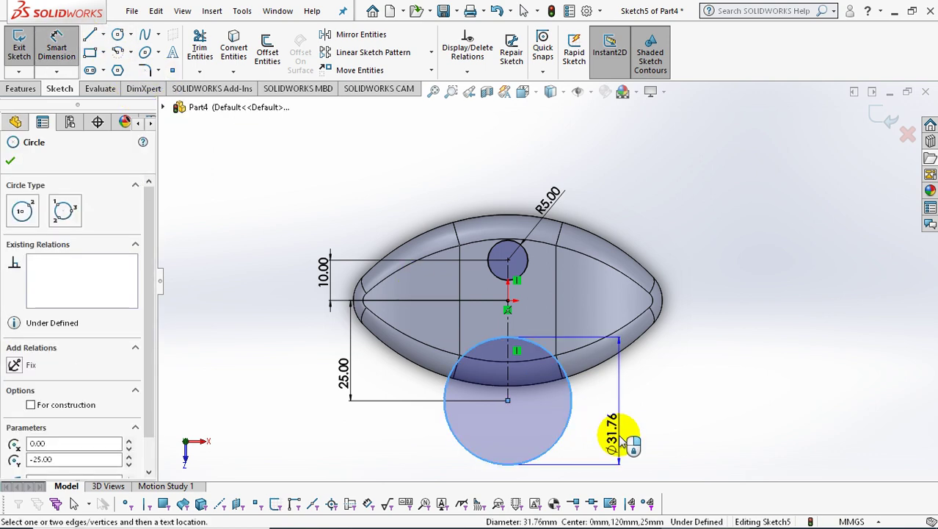
pyautogui.click(665, 439)
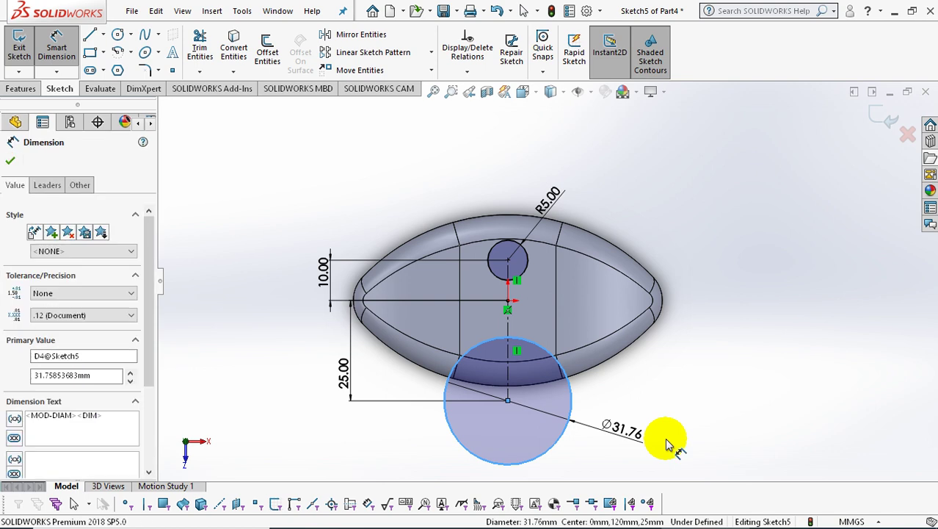
pyautogui.write('30')
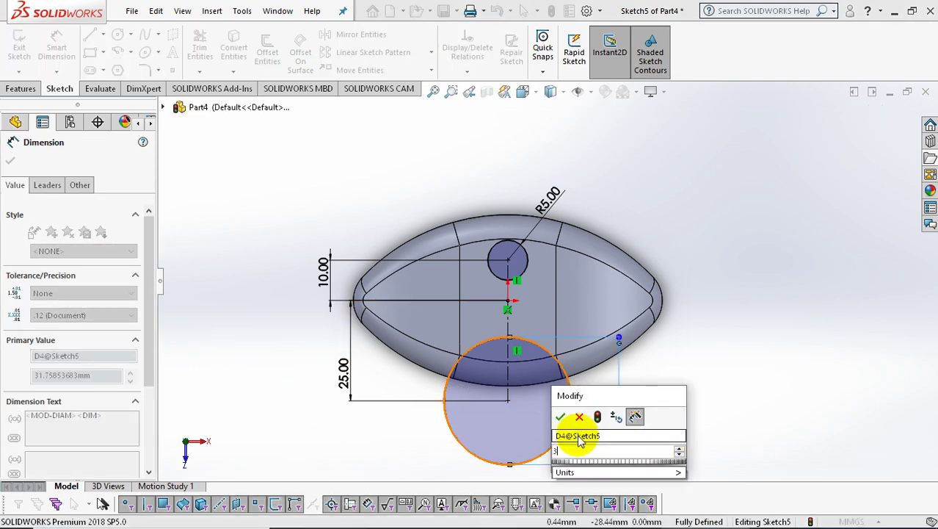
pyautogui.press('Return')
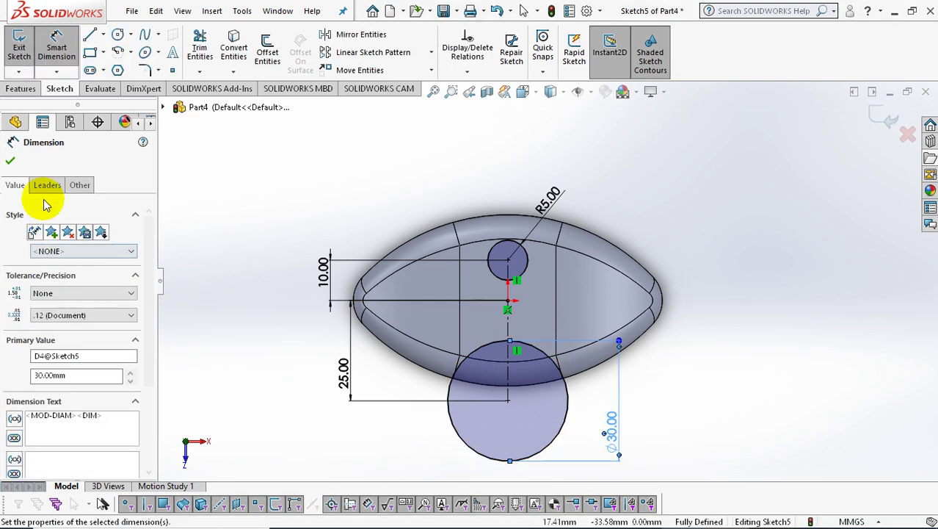
pyautogui.click(43, 185)
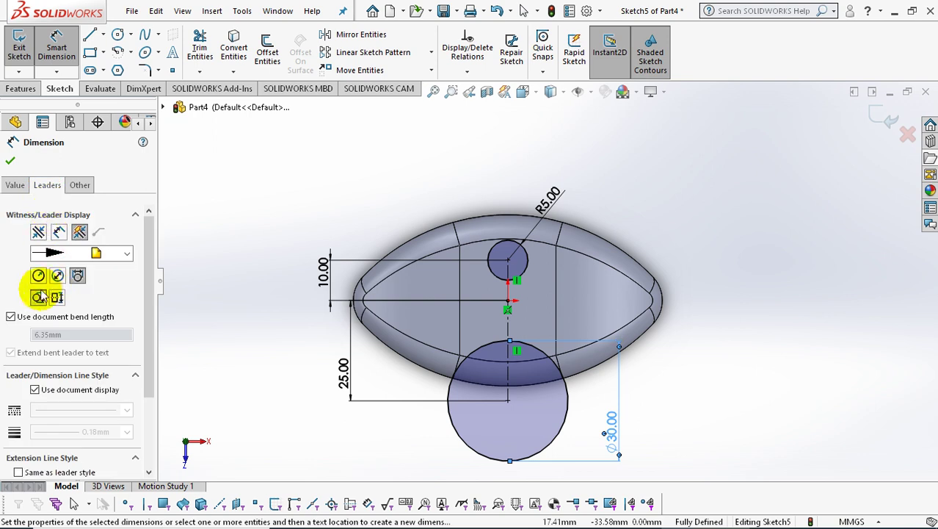
pyautogui.click(38, 276)
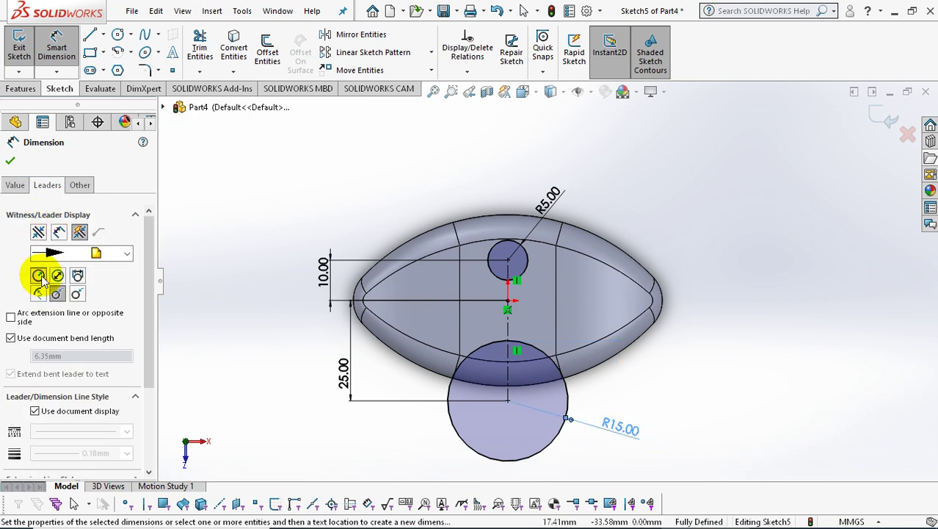
pyautogui.click(8, 161)
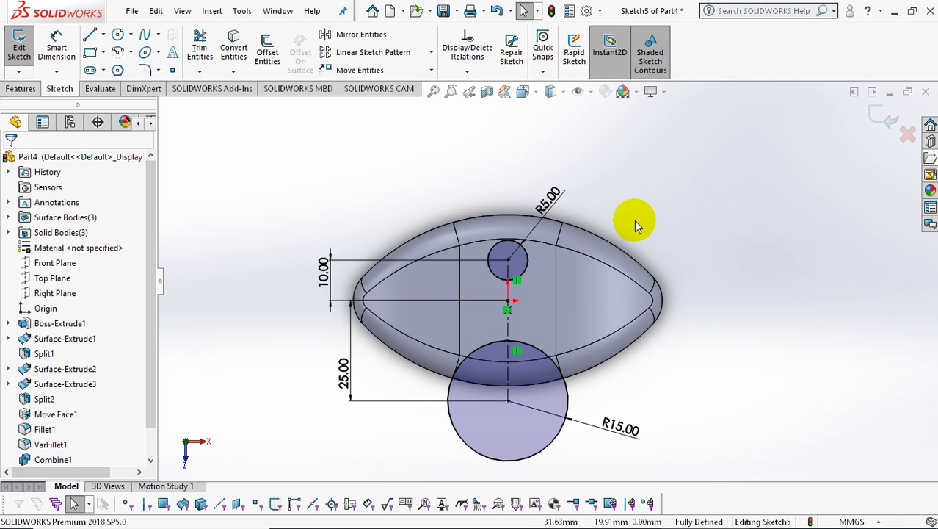
pyautogui.scroll(-2, 705, 254)
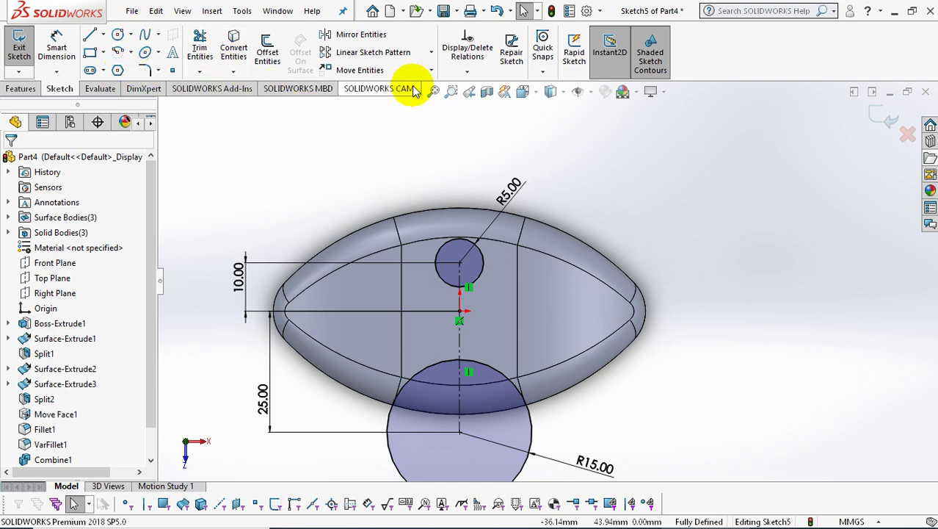
# Start a circular sketch pattern on the large lower circle, then cancel it
pyautogui.click(432, 52)
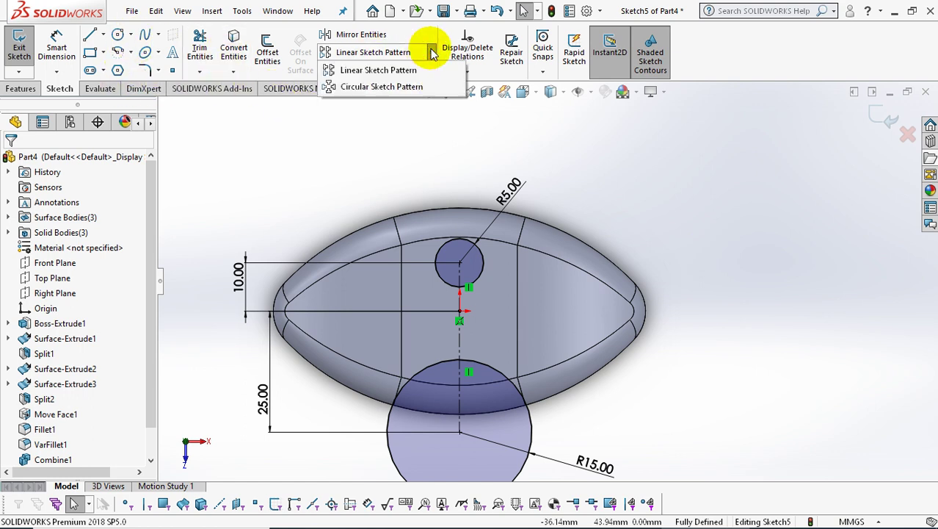
pyautogui.click(389, 87)
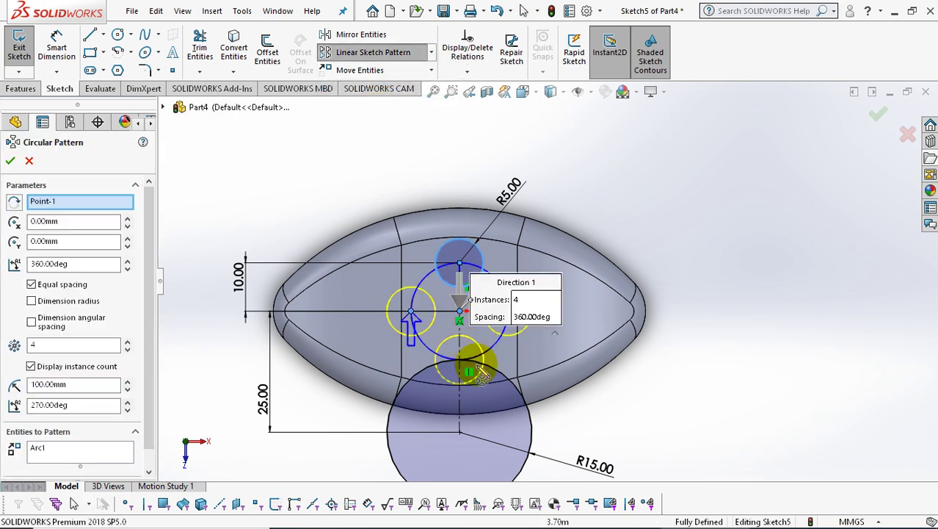
pyautogui.click(504, 379)
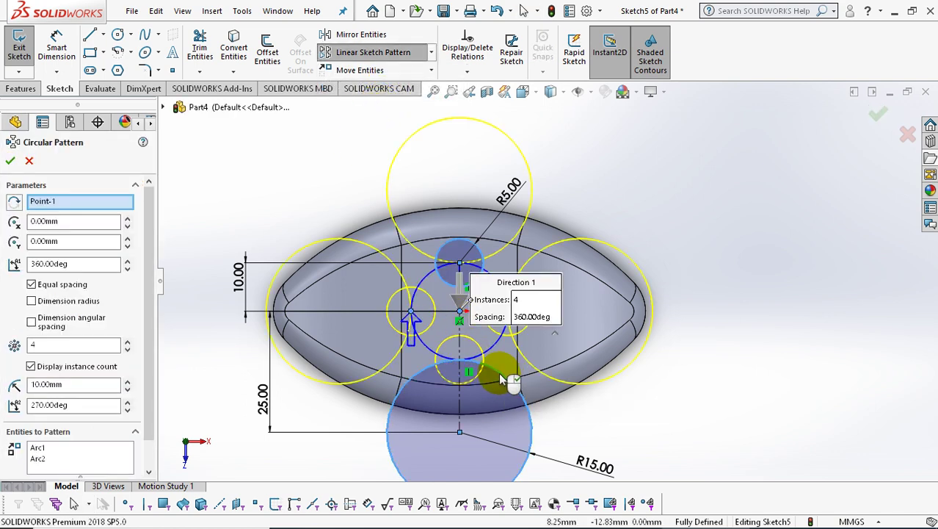
pyautogui.click(29, 162)
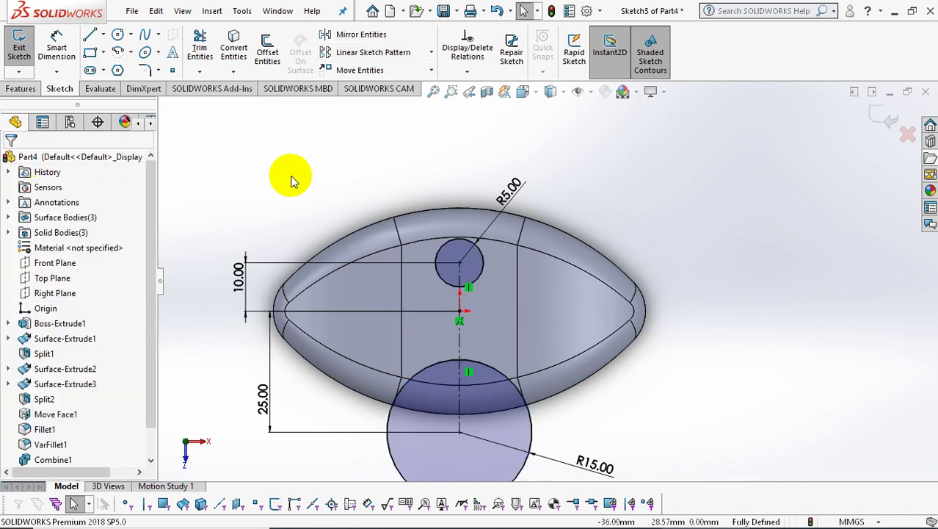
# Circular-pattern the small top circle into 3 equally spaced instances
pyautogui.click(431, 52)
pyautogui.click(397, 86)
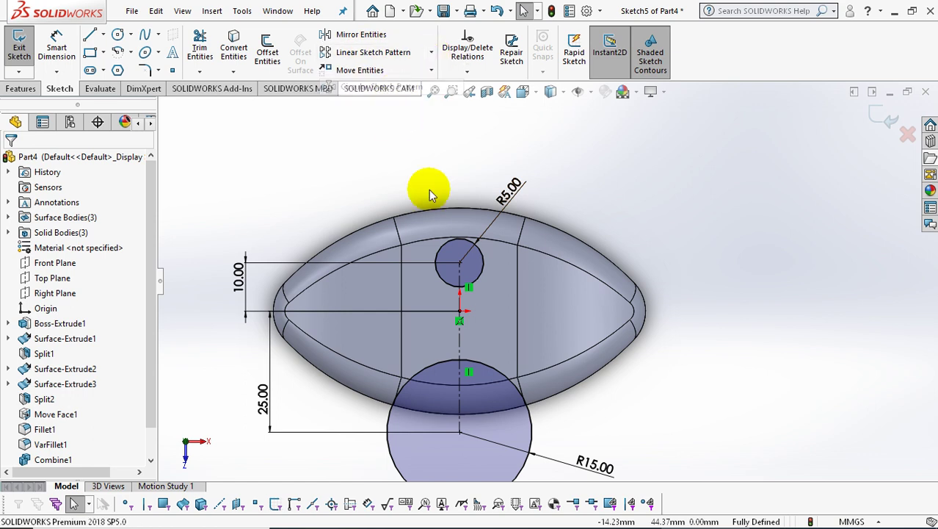
pyautogui.click(448, 250)
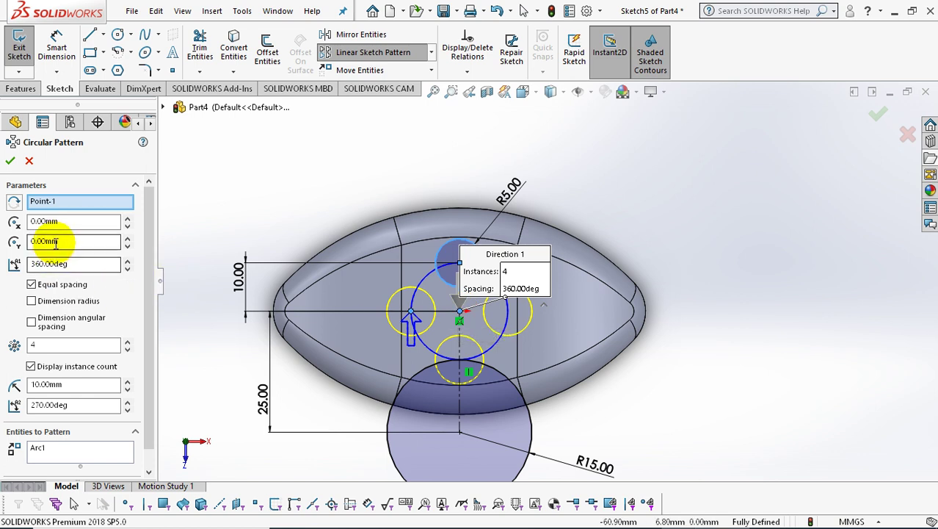
pyautogui.click(29, 345)
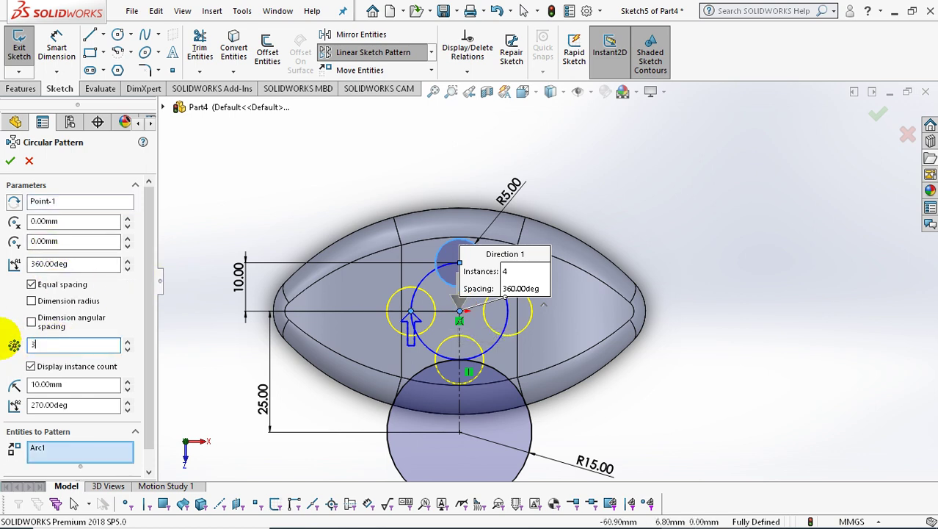
pyautogui.click(9, 163)
pyautogui.scroll(-2, 707, 396)
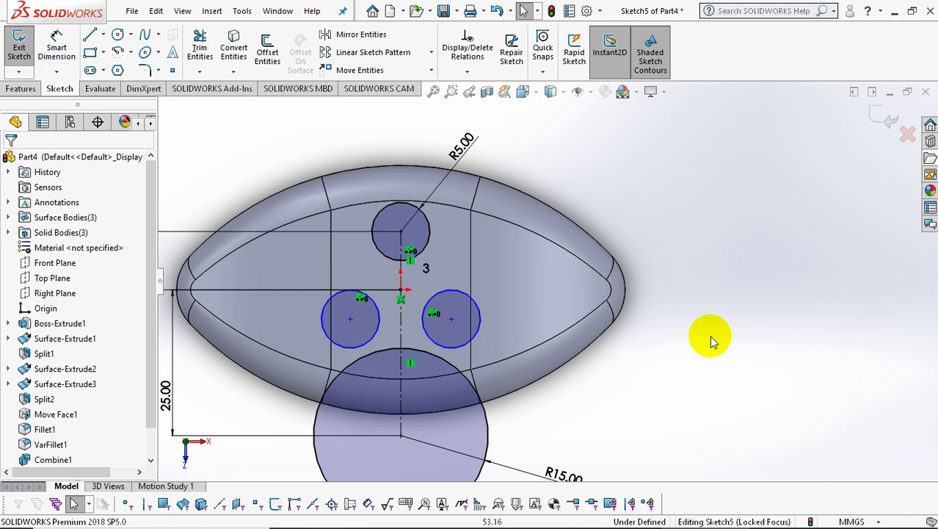
pyautogui.scroll(2, 718, 311)
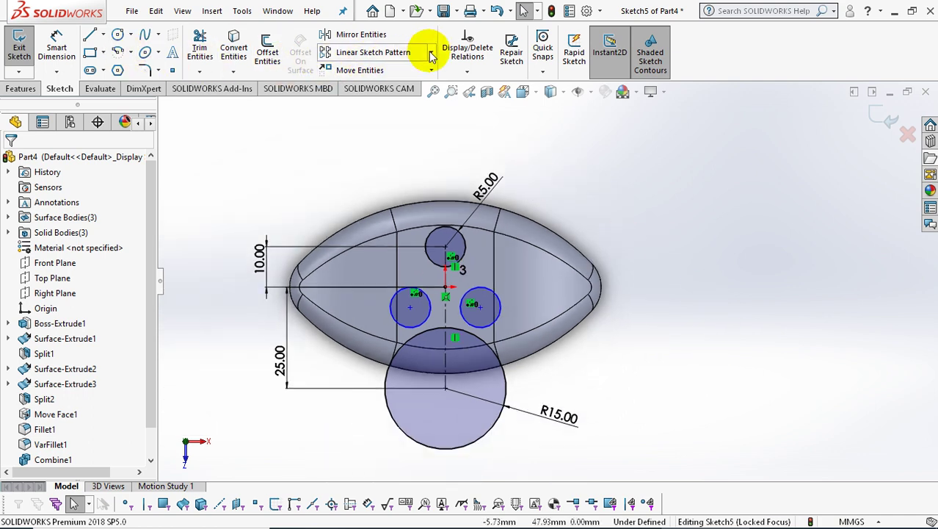
pyautogui.scroll(-1, 430, 388)
pyautogui.scroll(-1, 436, 294)
# Sketch a new large circle in Sketch5
pyautogui.scroll(1, 444, 198)
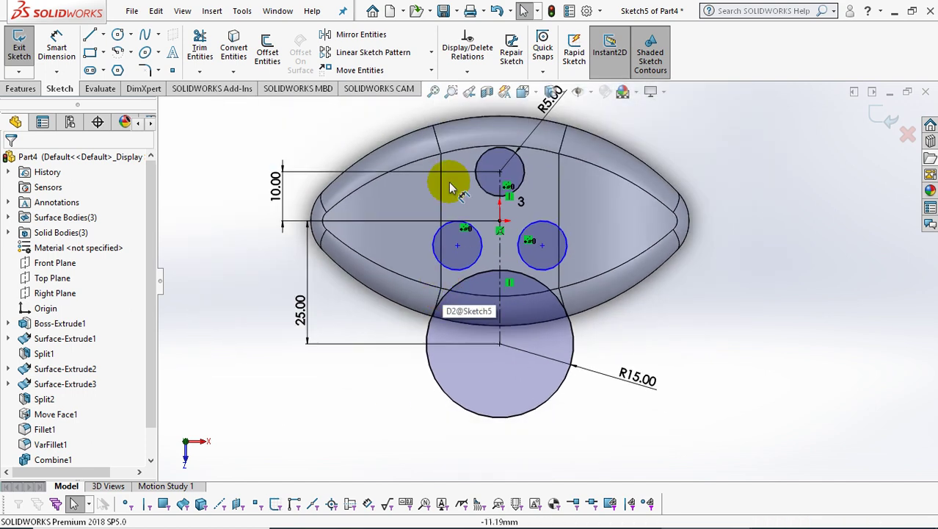
pyautogui.click(116, 34)
pyautogui.click(347, 322)
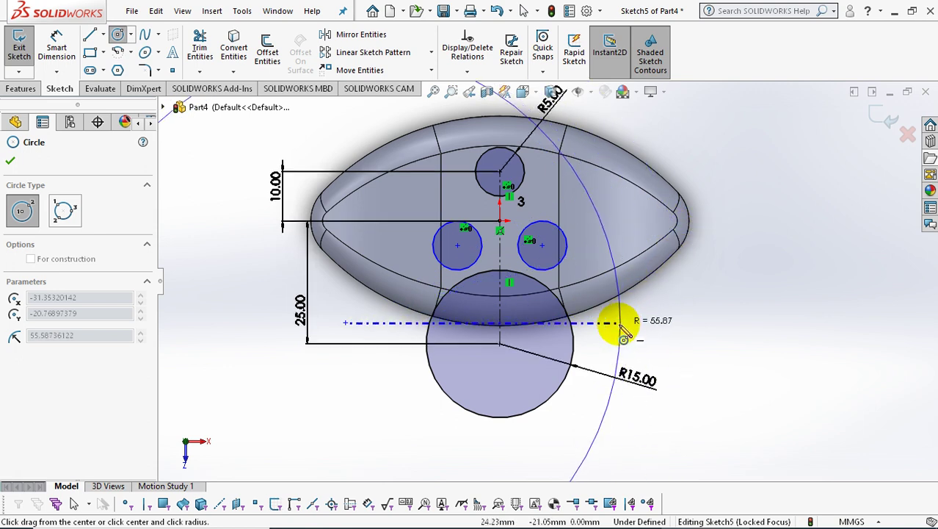
pyautogui.click(639, 321)
pyautogui.scroll(2, 691, 334)
pyautogui.scroll(2, 697, 346)
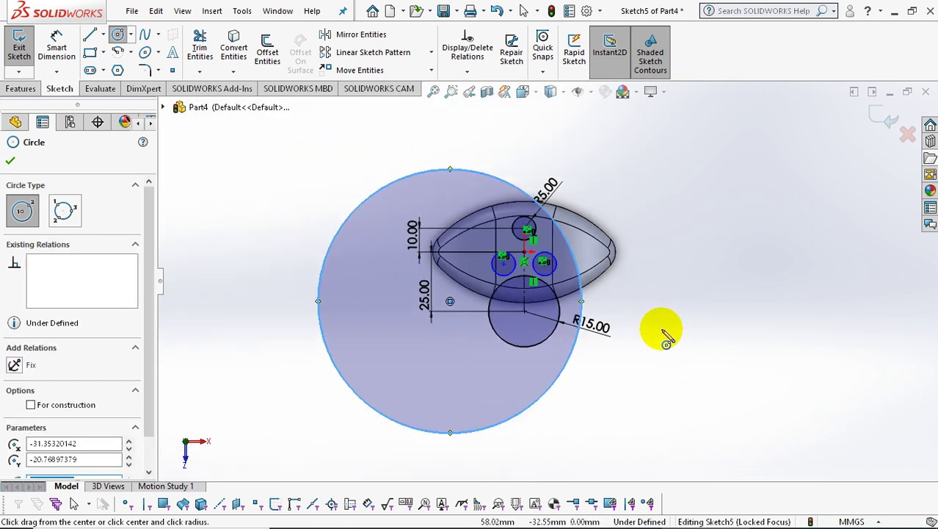
pyautogui.press('Escape')
pyautogui.scroll(-2, 640, 218)
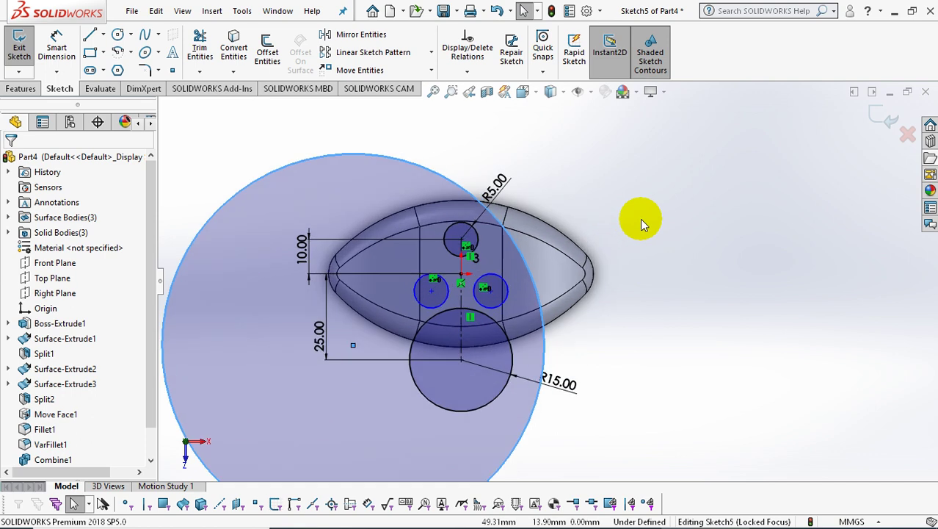
pyautogui.scroll(-4, 454, 268)
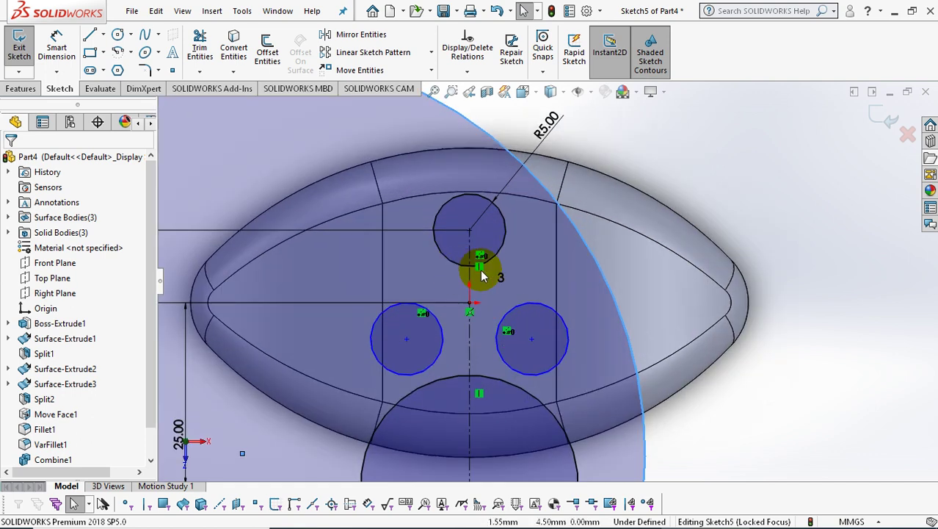
# Add a Fix relation to the right small circle's centre point
pyautogui.click(467, 71)
pyautogui.click(478, 106)
pyautogui.click(534, 331)
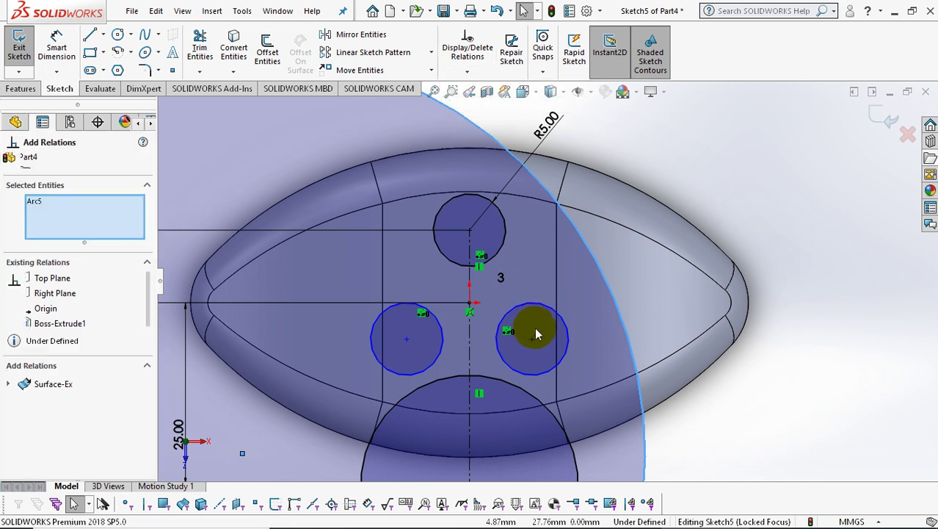
pyautogui.click(532, 339)
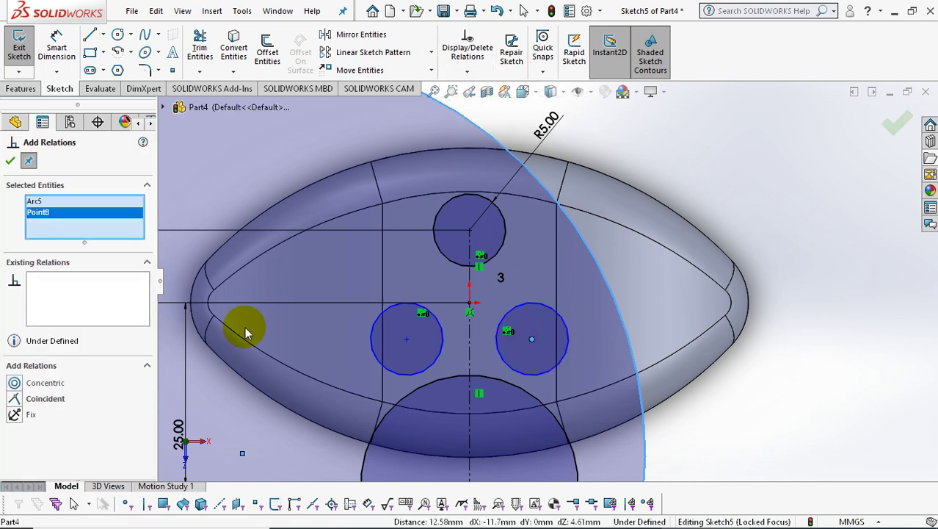
pyautogui.rightClick(98, 234)
pyautogui.click(106, 243)
pyautogui.click(540, 346)
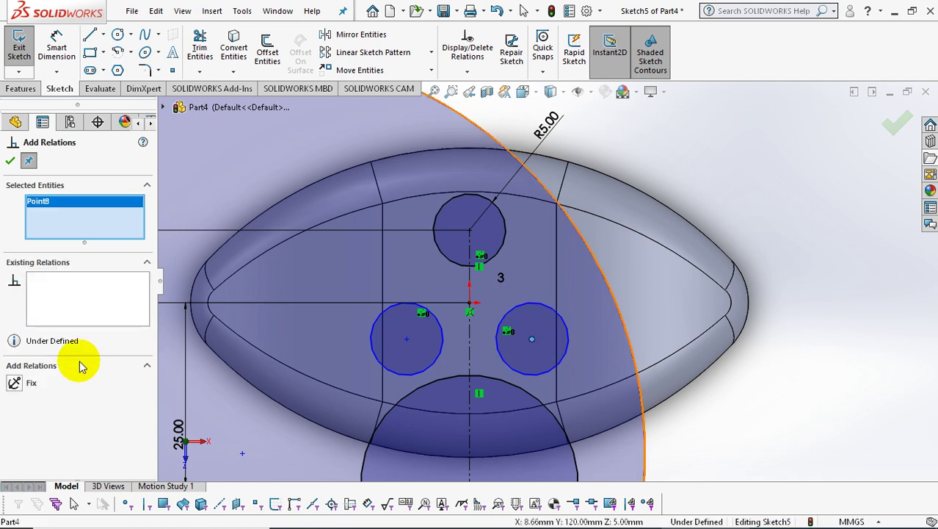
pyautogui.click(15, 383)
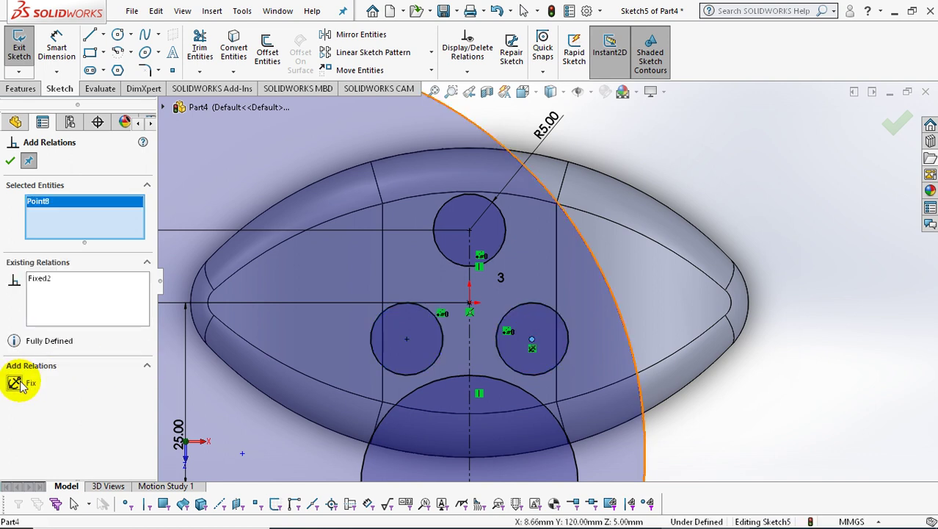
pyautogui.click(11, 160)
pyautogui.press('f')
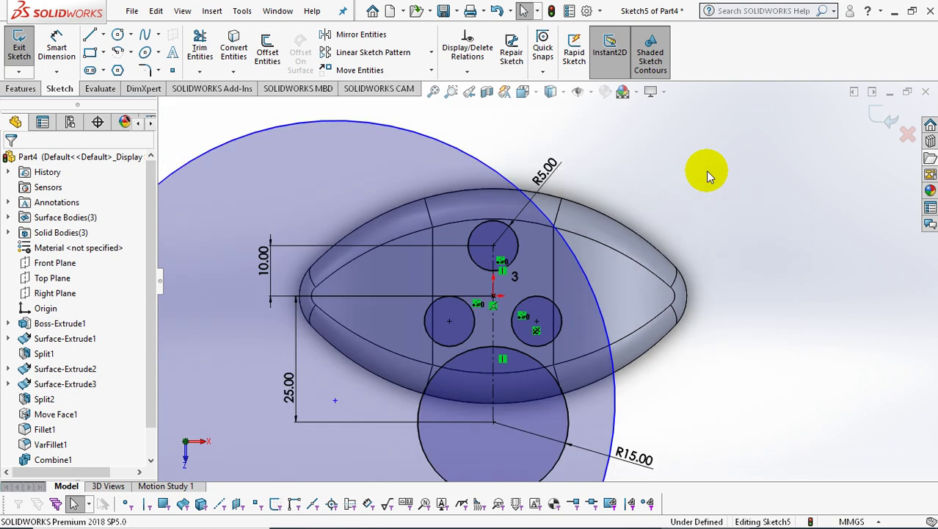
# Dimension the large circle as 26.5*2 diameter, displayed as radius R26.50
pyautogui.click(58, 45)
pyautogui.click(424, 162)
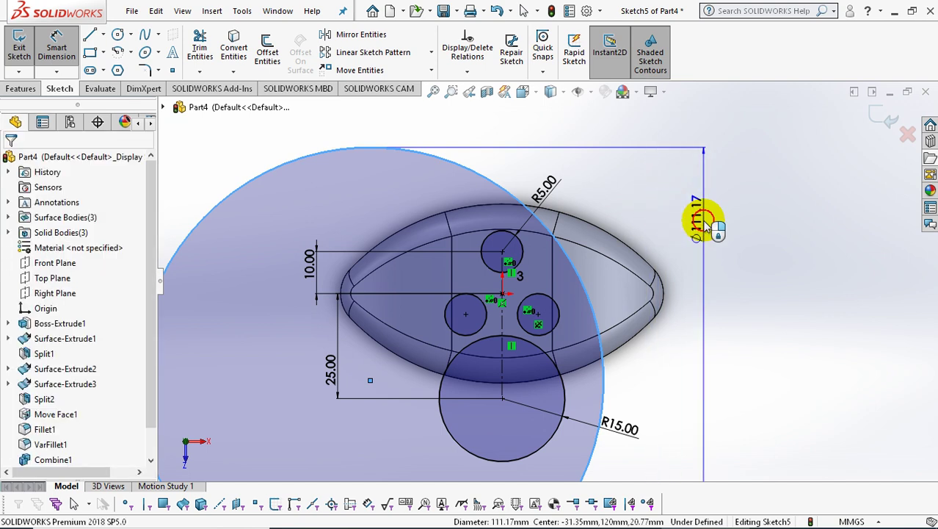
pyautogui.click(706, 224)
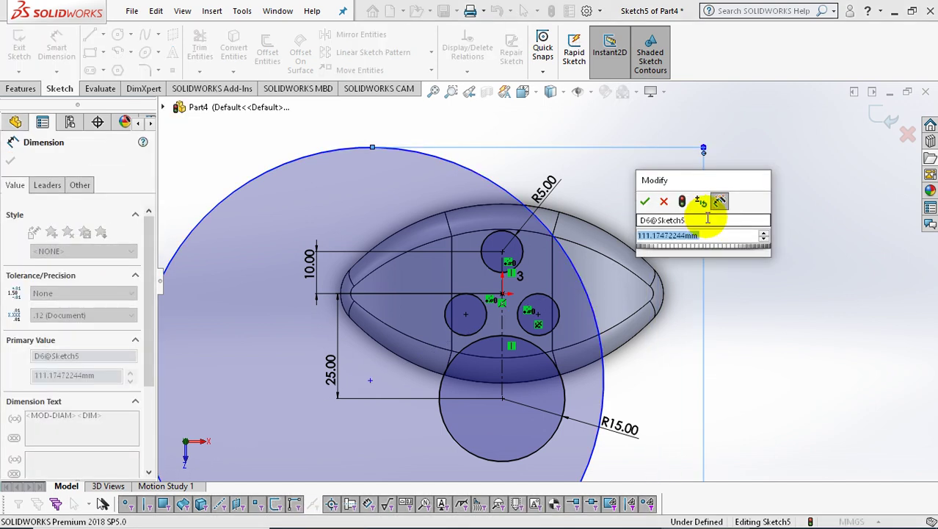
pyautogui.write('26.5*2')
pyautogui.press('Return')
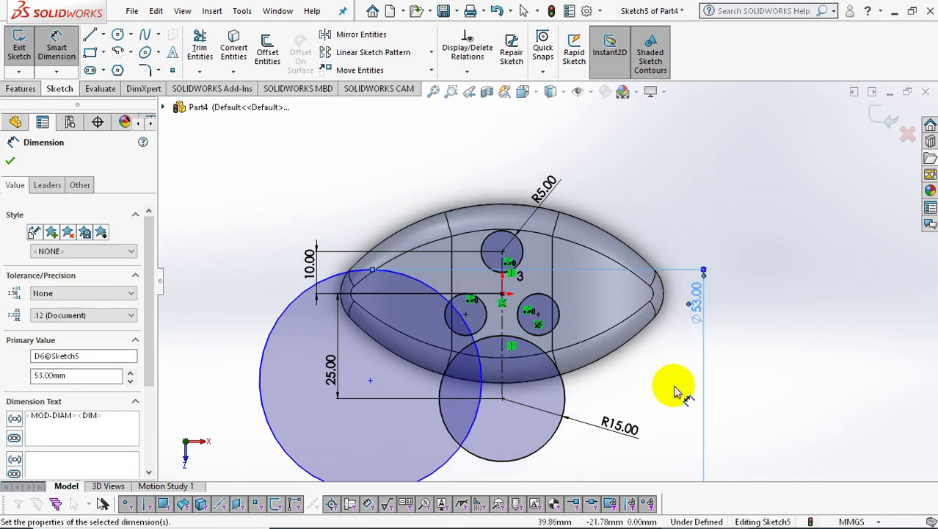
pyautogui.click(40, 185)
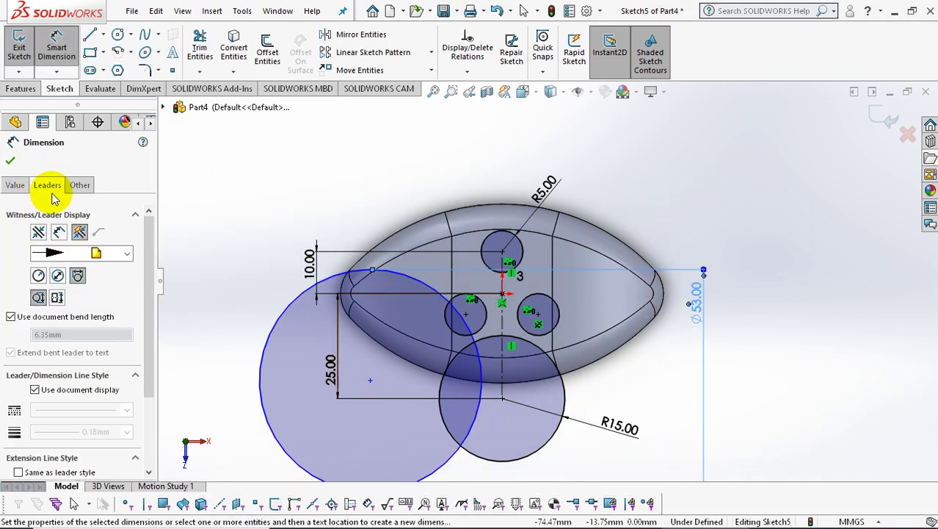
pyautogui.click(38, 276)
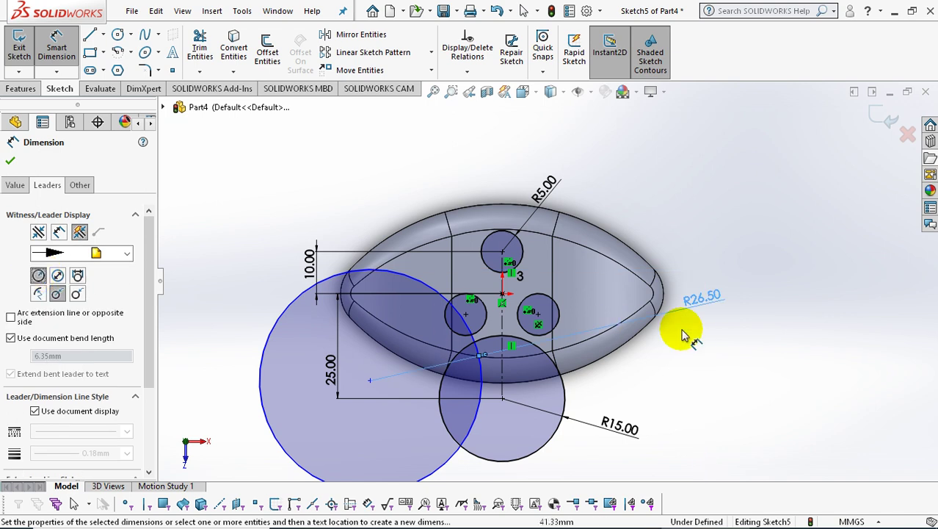
pyautogui.click(711, 319)
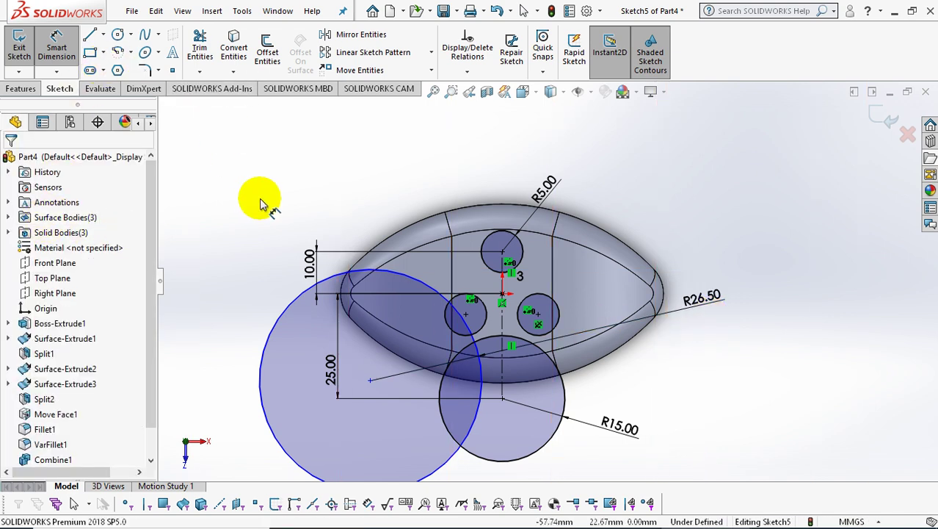
# Drag the large circle up and right so it overlaps the three small circles
pyautogui.click(57, 46)
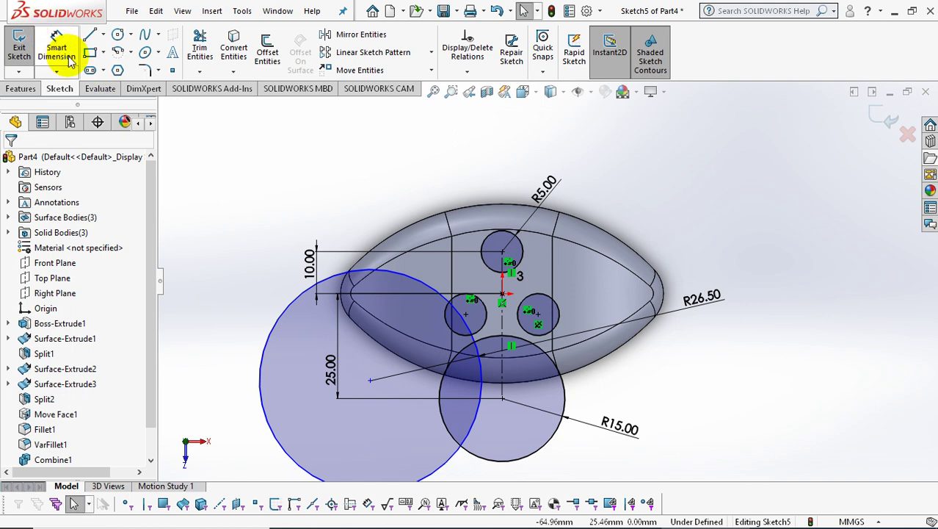
pyautogui.click(439, 299)
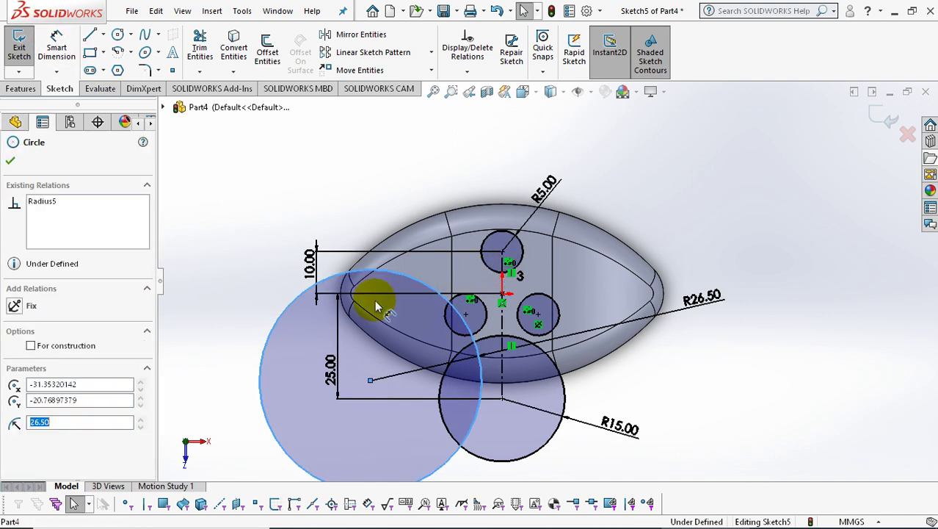
pyautogui.moveTo(371, 380); pyautogui.dragTo(457, 327)
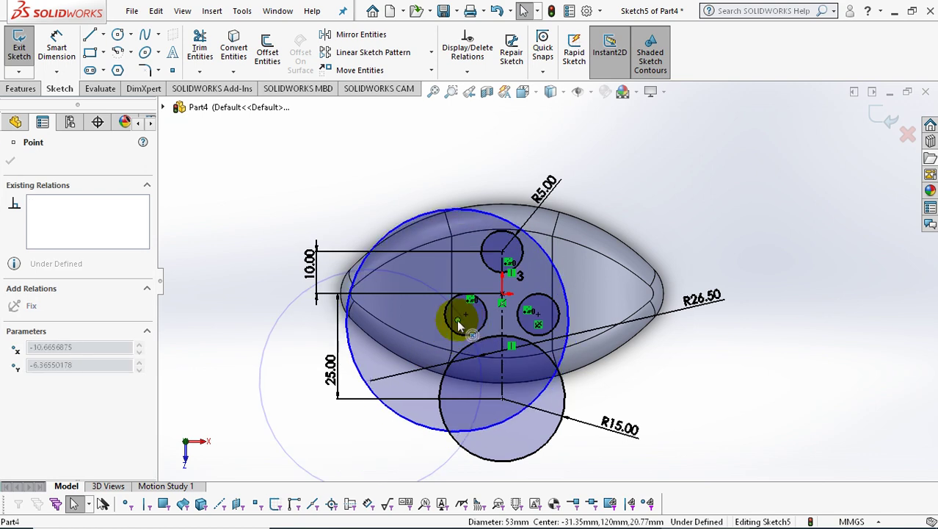
pyautogui.moveTo(457, 327); pyautogui.dragTo(457, 319)
pyautogui.click(725, 391)
pyautogui.scroll(-2, 639, 360)
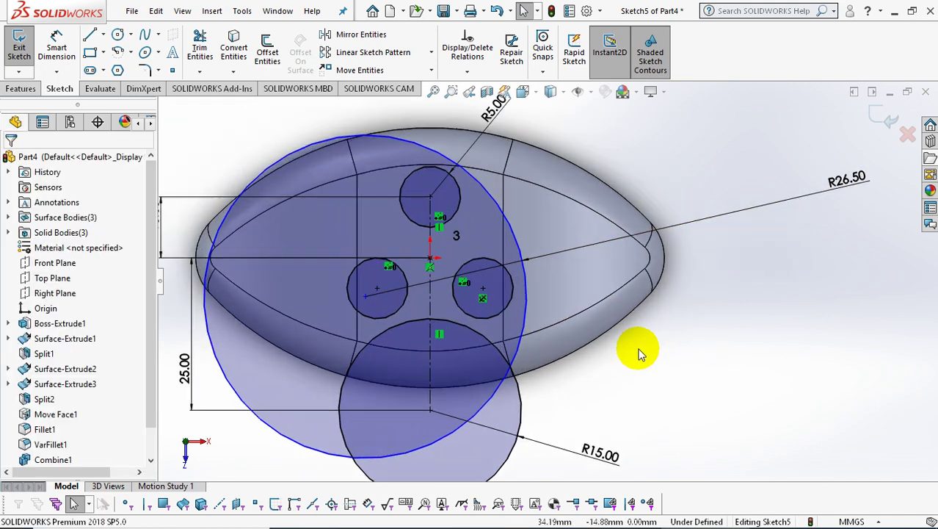
# Make the R26.50 circle tangent to the top small circle
pyautogui.click(472, 72)
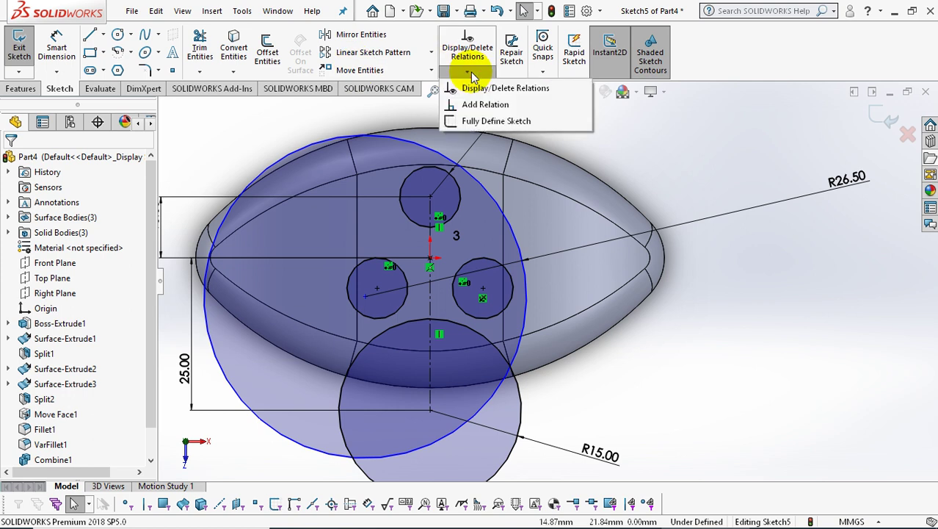
pyautogui.click(485, 105)
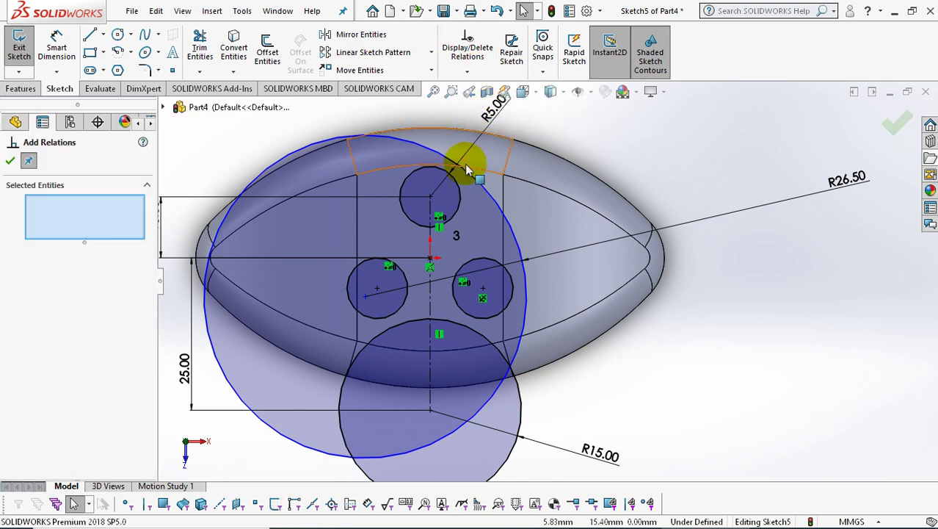
pyautogui.click(461, 188)
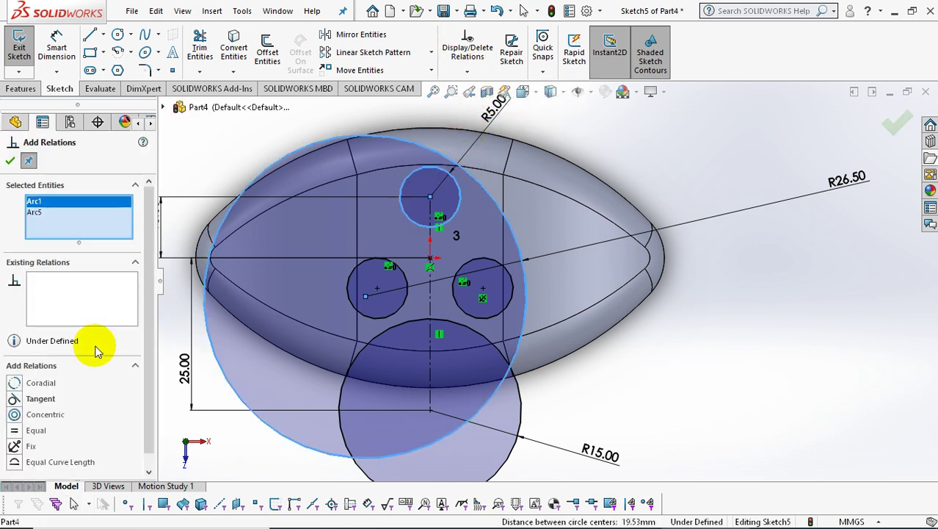
pyautogui.click(15, 398)
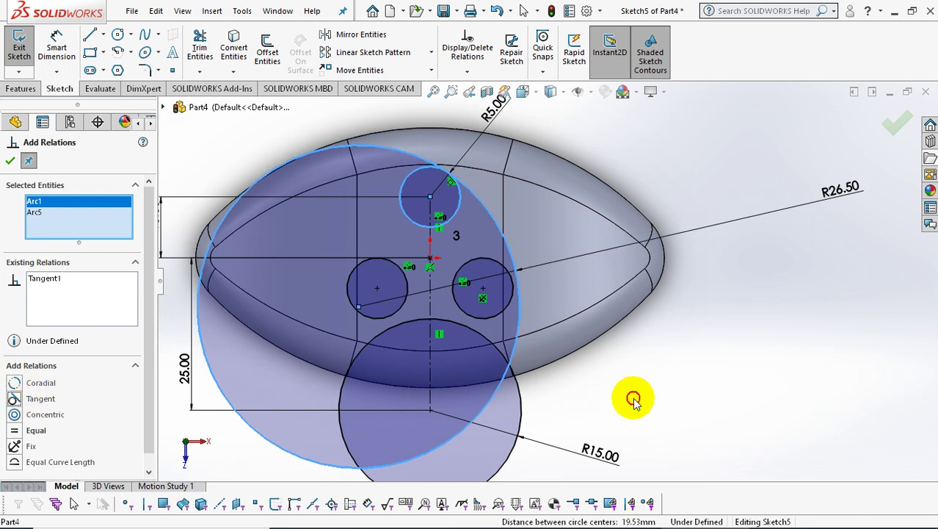
pyautogui.click(12, 163)
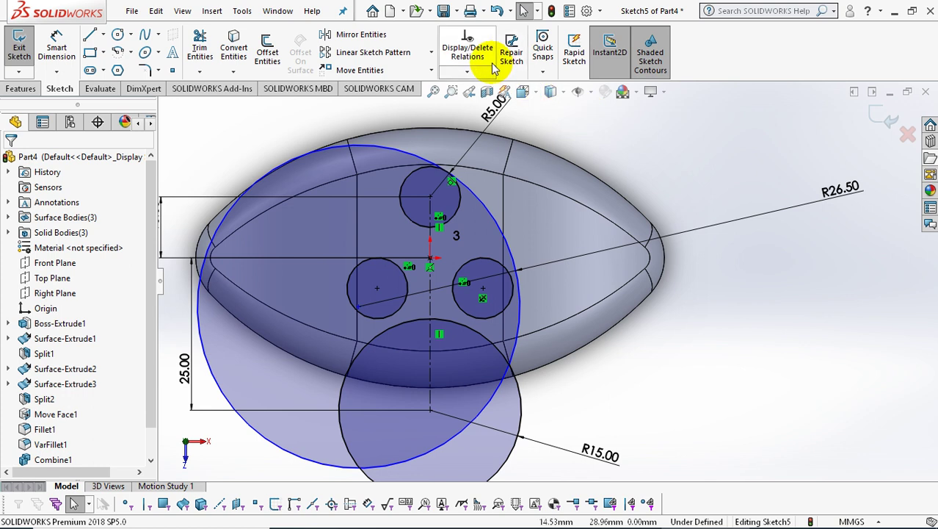
# Make the R26.50 circle tangent to the right small circle, fully defining Sketch5
pyautogui.click(467, 71)
pyautogui.click(455, 105)
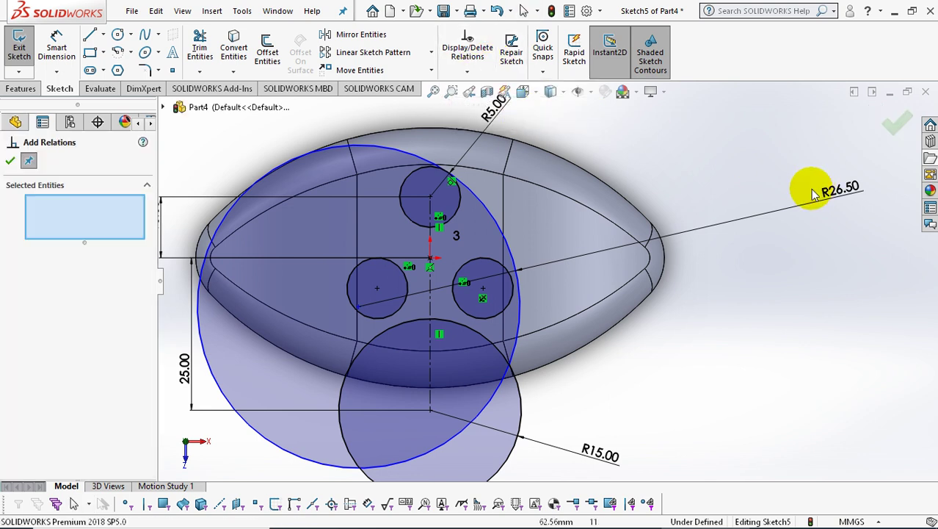
pyautogui.click(522, 310)
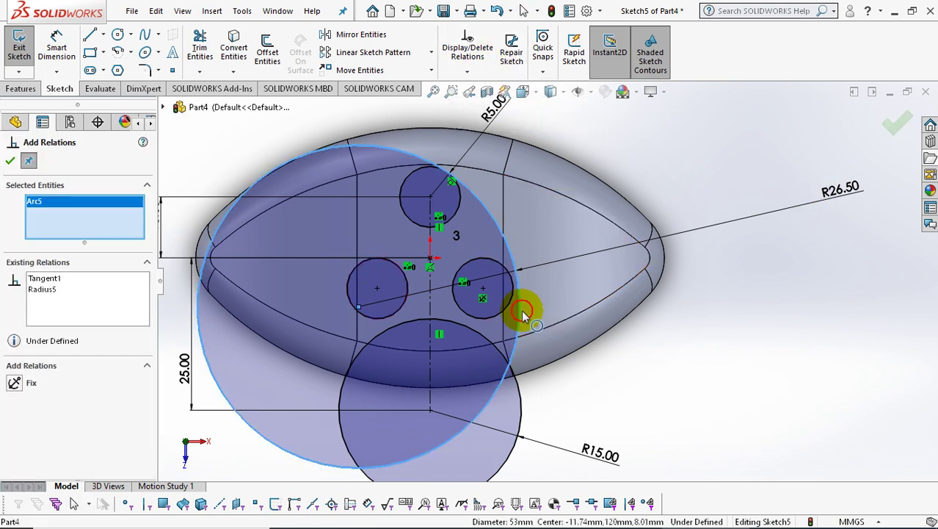
pyautogui.click(512, 304)
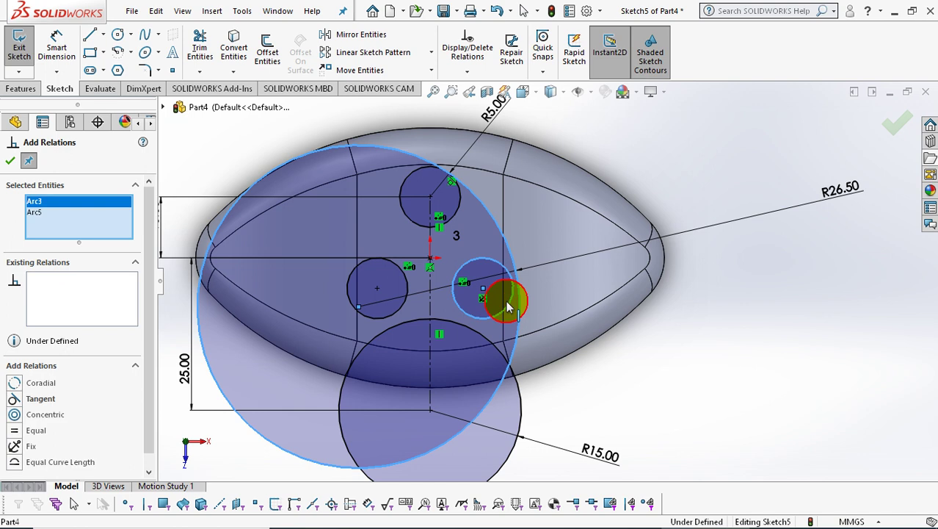
pyautogui.click(18, 402)
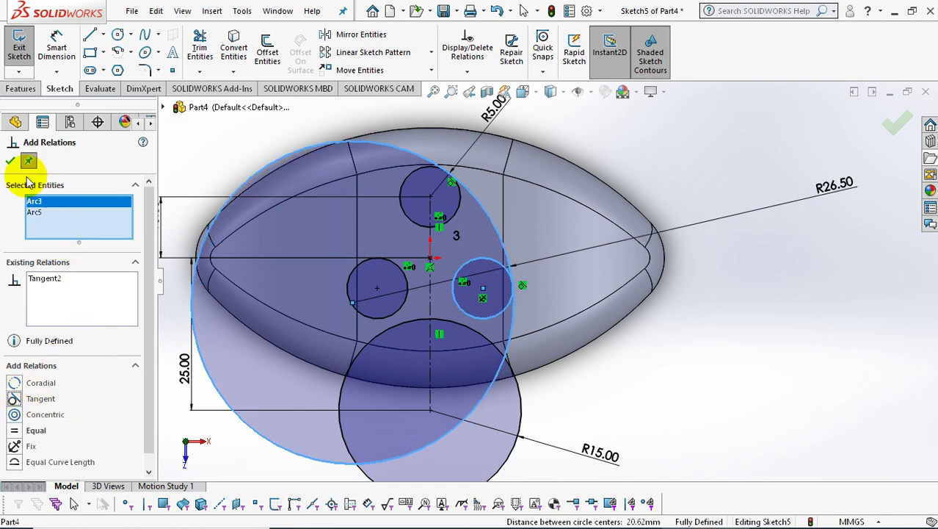
pyautogui.click(8, 163)
pyautogui.click(770, 445)
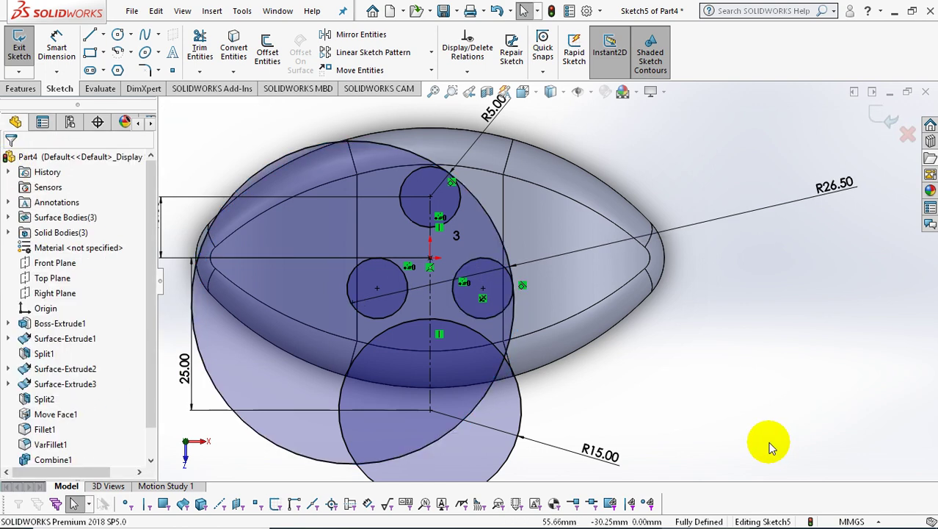
# Trim the R26.50 circle to a single arc between the top and right circles
pyautogui.click(200, 46)
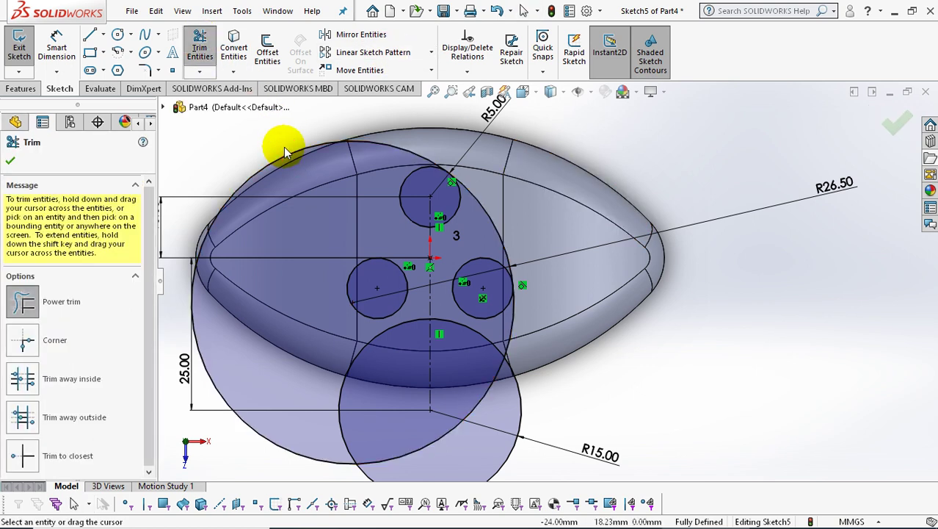
pyautogui.moveTo(262, 134); pyautogui.dragTo(269, 175)
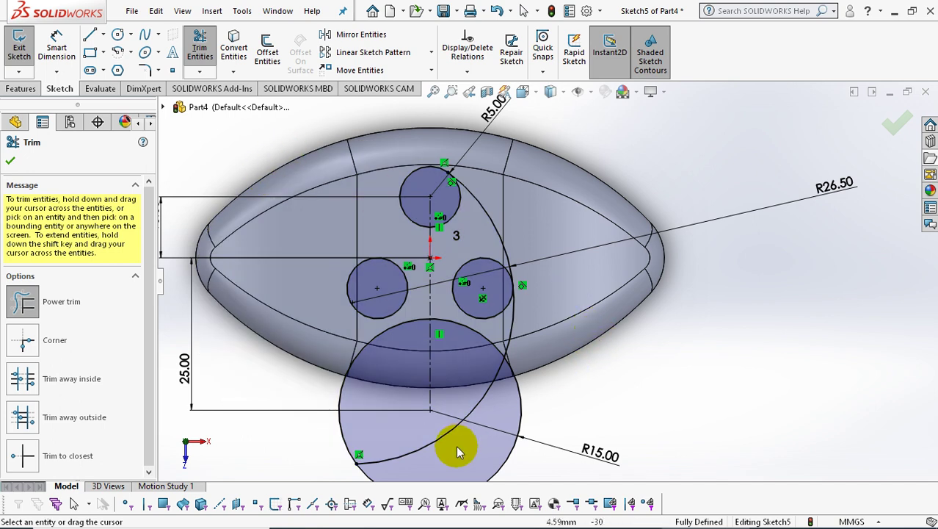
pyautogui.moveTo(586, 346); pyautogui.dragTo(496, 329)
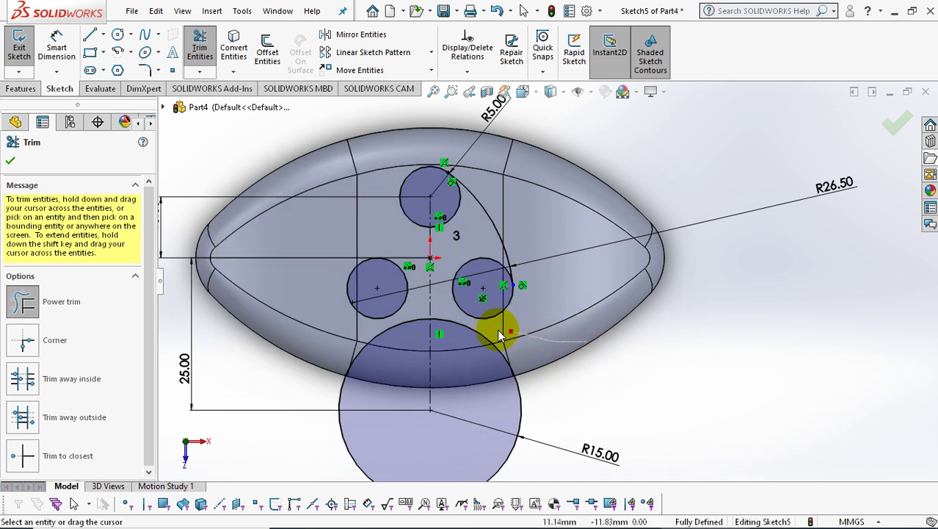
pyautogui.scroll(1, 296, 139)
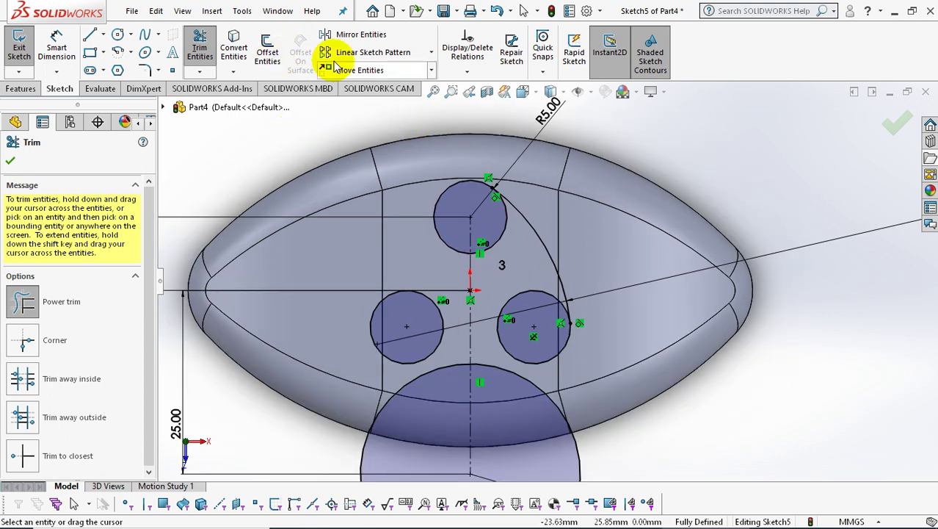
pyautogui.click(431, 55)
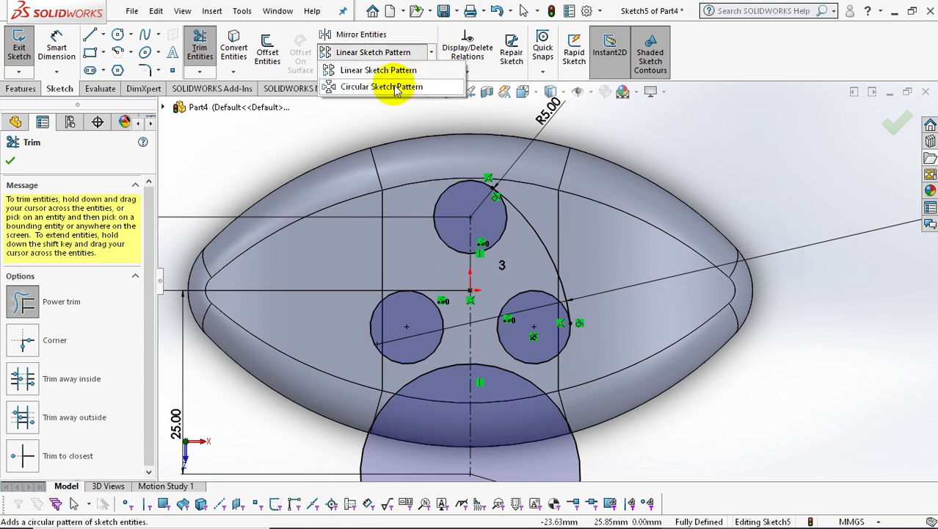
pyautogui.click(624, 141)
pyautogui.scroll(2, 619, 139)
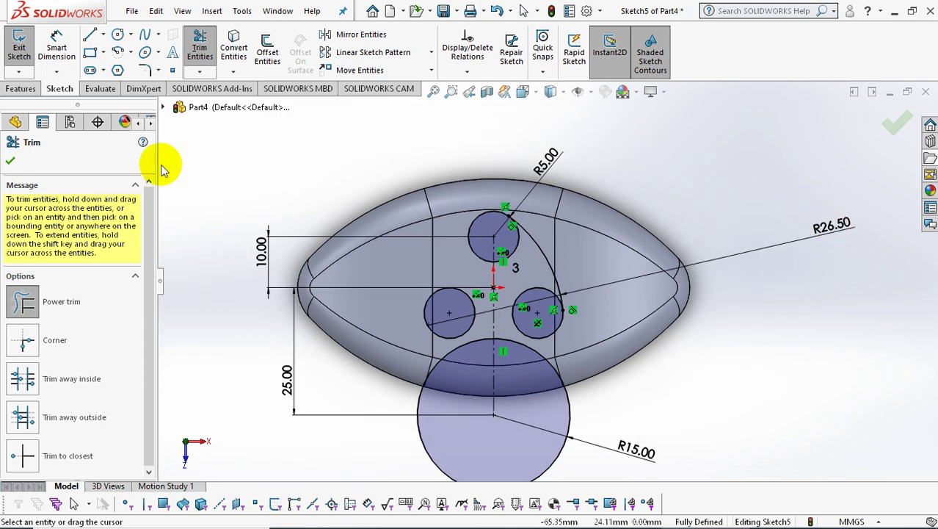
pyautogui.click(10, 160)
# Replace the arc's old radius dimension with a new R26.50 radius dimension
pyautogui.click(836, 229)
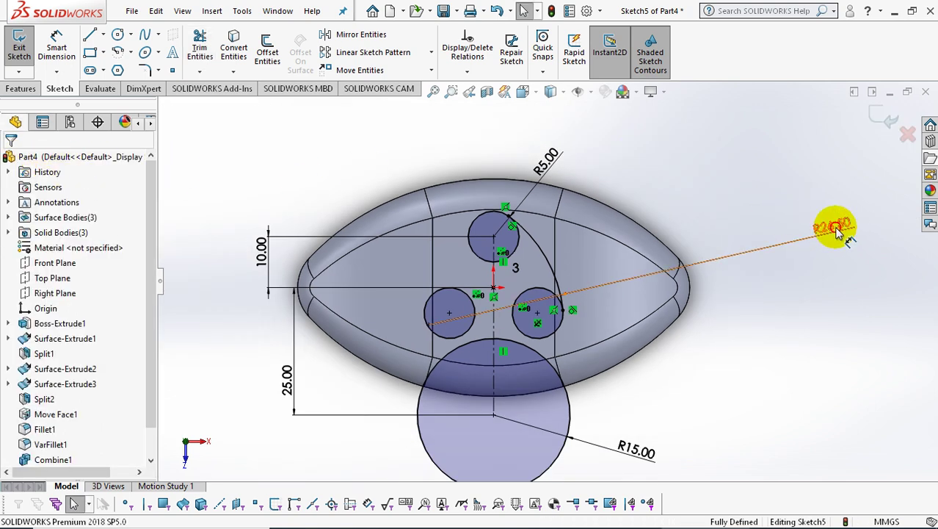
pyautogui.press('Delete')
pyautogui.click(588, 261)
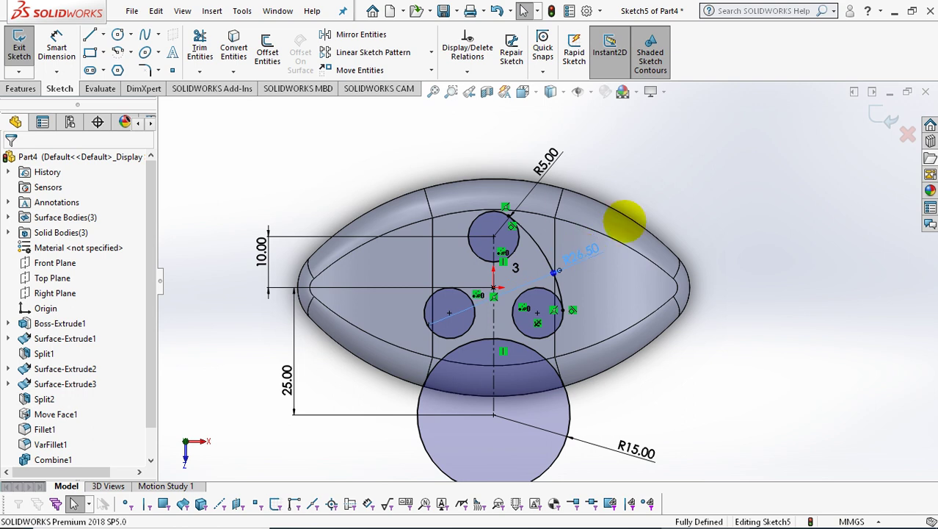
pyautogui.click(617, 172)
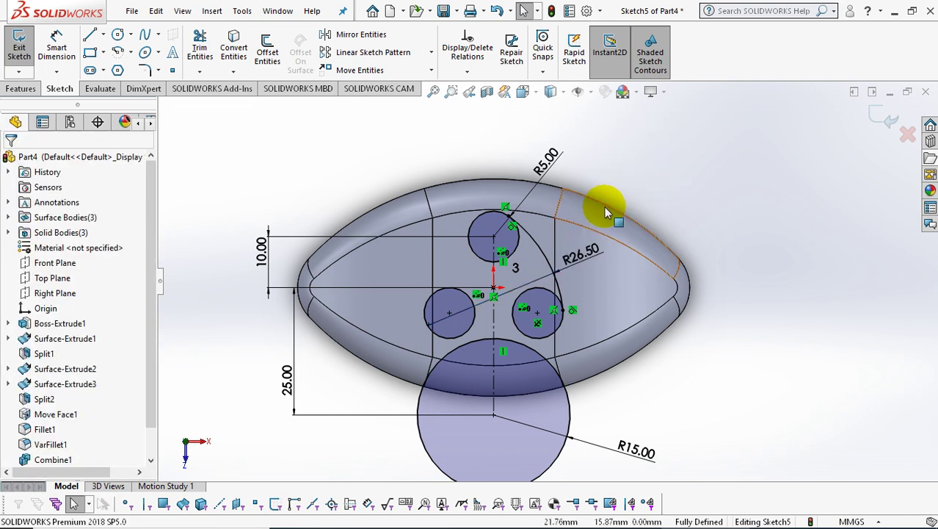
pyautogui.scroll(-2, 602, 209)
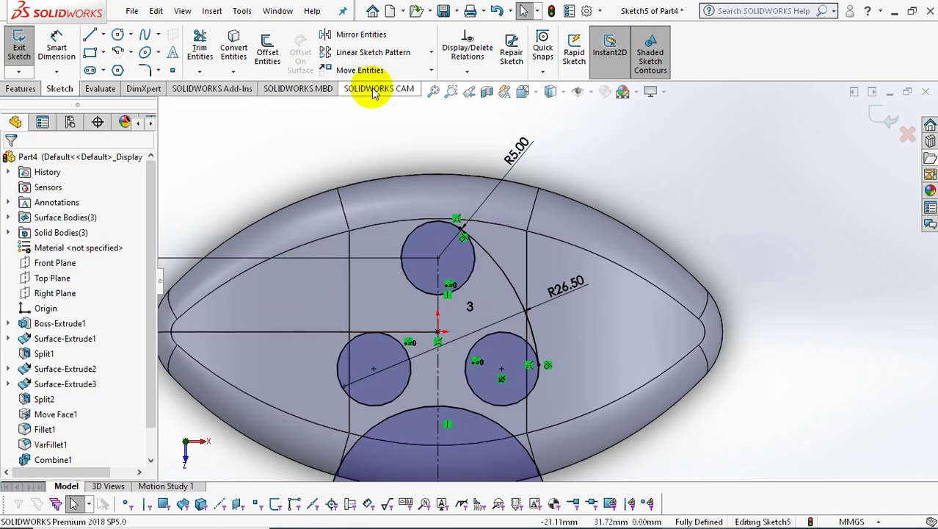
pyautogui.click(431, 54)
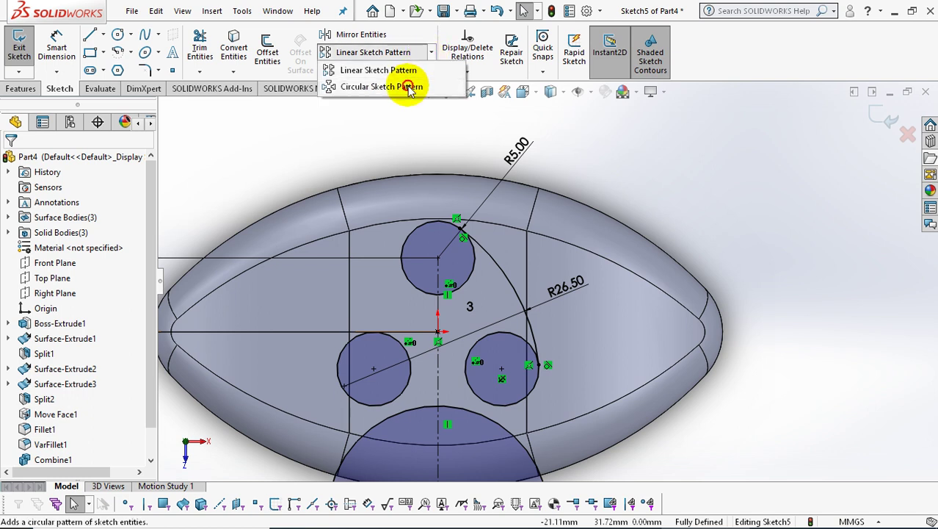
# Circular-pattern the R26.50 arc into 3 instances over 360° about the sketch centre
pyautogui.click(408, 85)
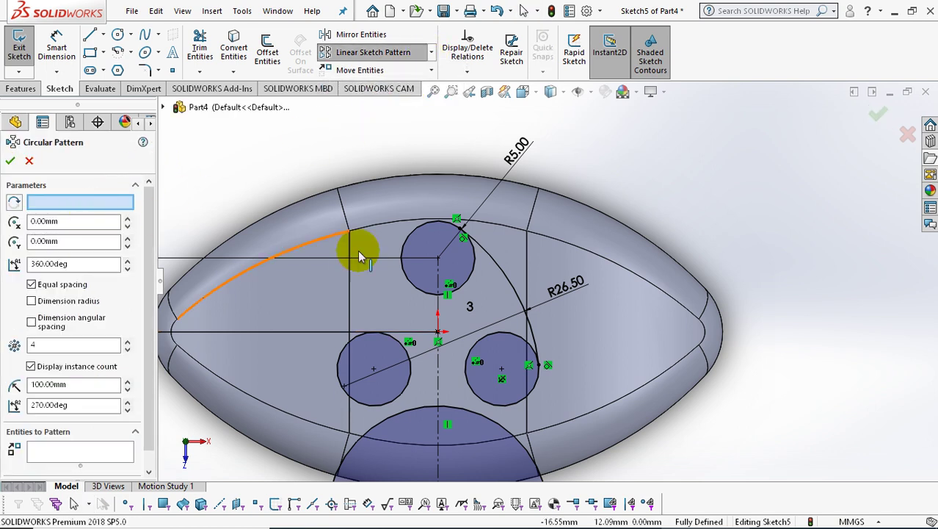
pyautogui.click(514, 298)
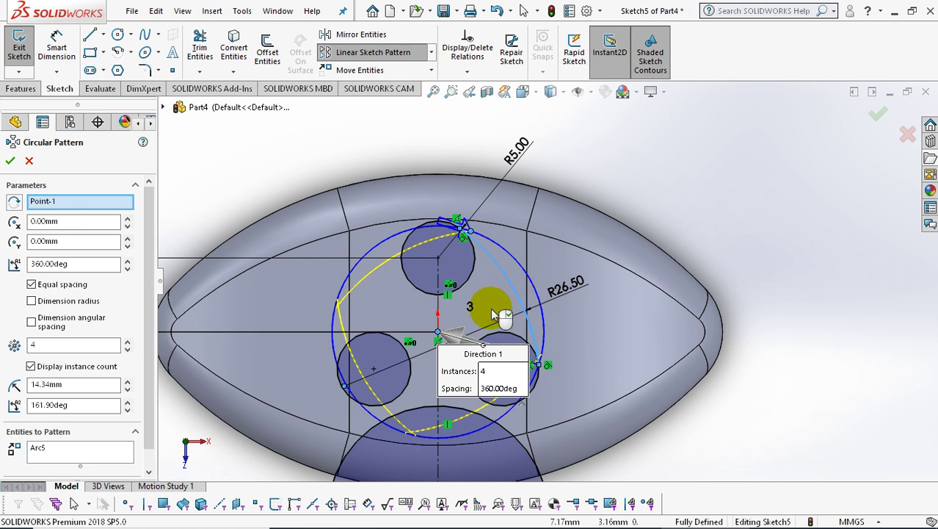
pyautogui.doubleClick(29, 344)
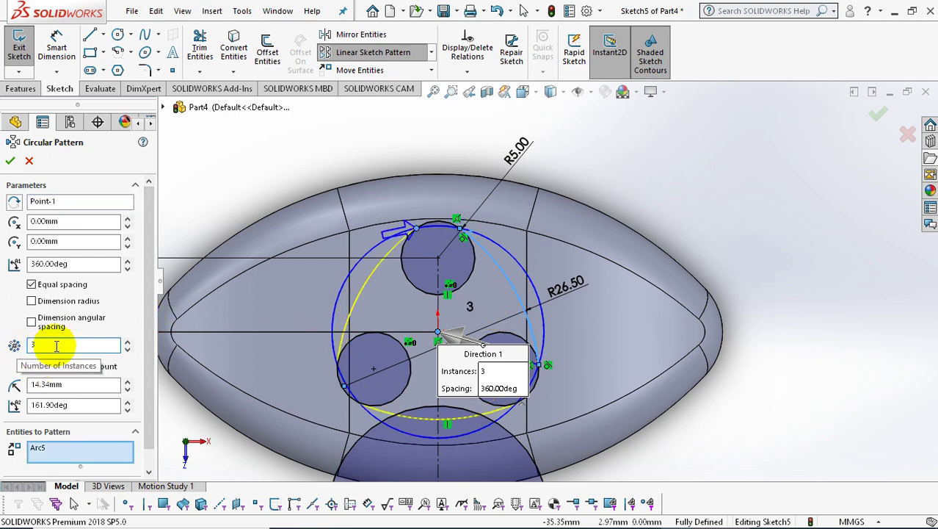
pyautogui.click(11, 163)
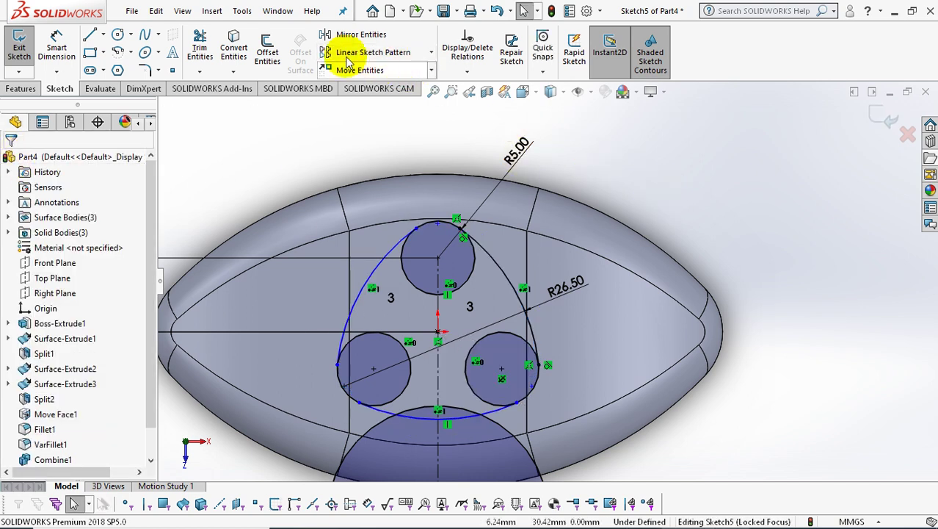
# Power-trim away the top, right and left small circles, leaving the rounded-triangle arc outline
pyautogui.click(201, 45)
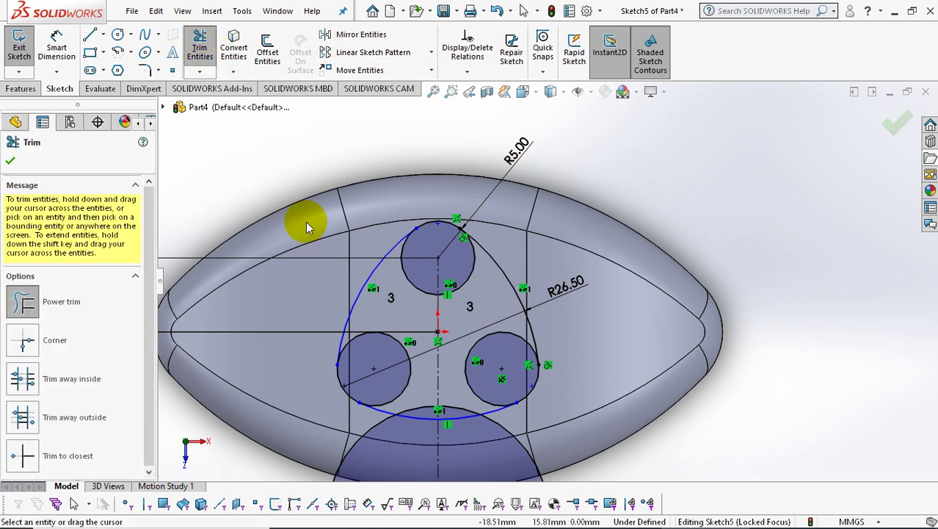
pyautogui.click(421, 296)
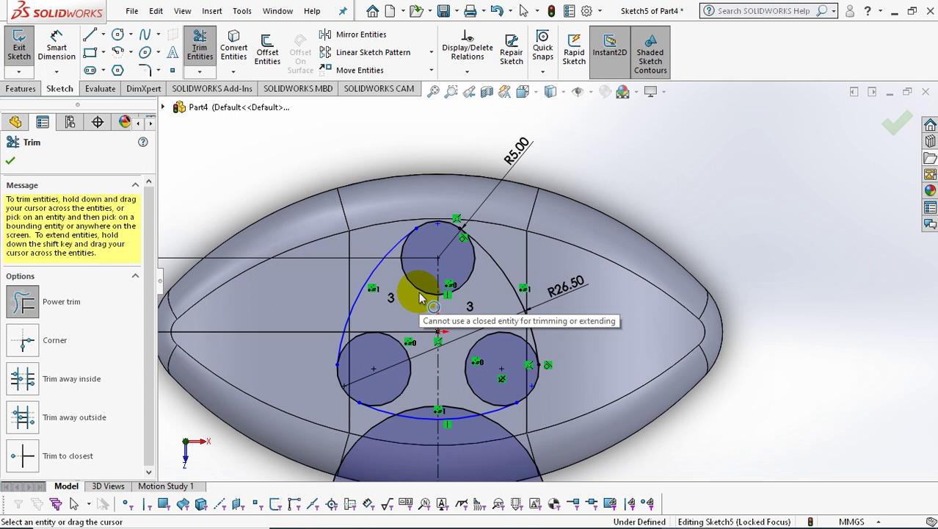
pyautogui.moveTo(421, 296)
pyautogui.mouseDown()
pyautogui.moveTo(478, 306)
pyautogui.moveTo(475, 279)
pyautogui.mouseUp()
pyautogui.moveTo(494, 314); pyautogui.dragTo(394, 359)
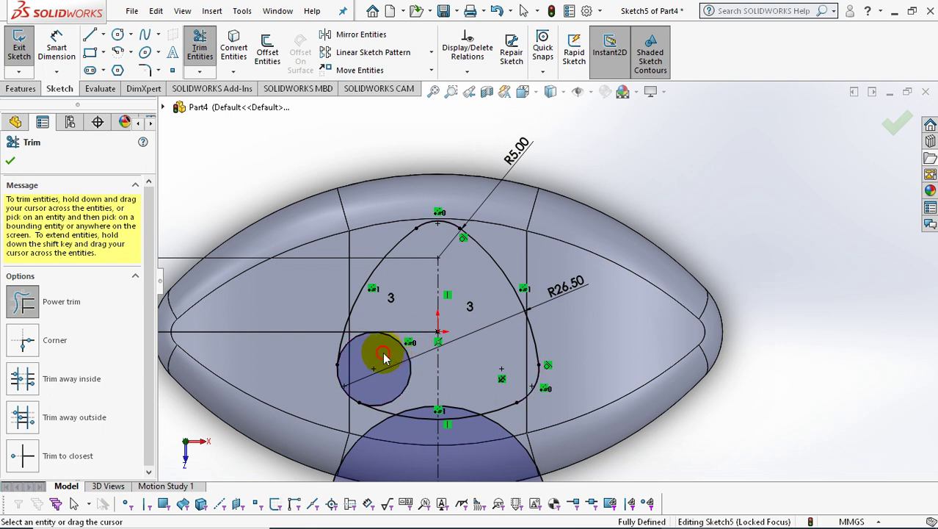
pyautogui.moveTo(383, 356); pyautogui.dragTo(416, 361)
pyautogui.scroll(3, 550, 240)
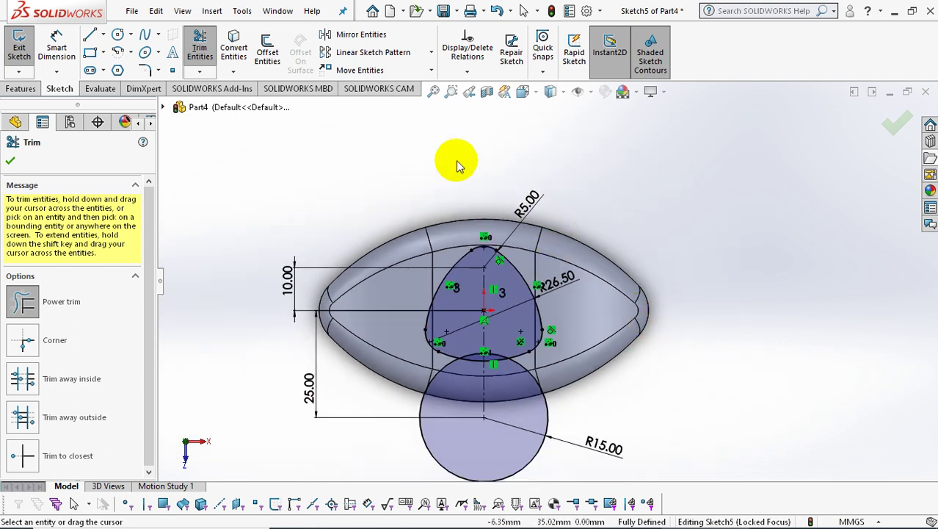
# Circular-pattern the lower R15 circle into 3 instances spaced over 360°
pyautogui.click(431, 56)
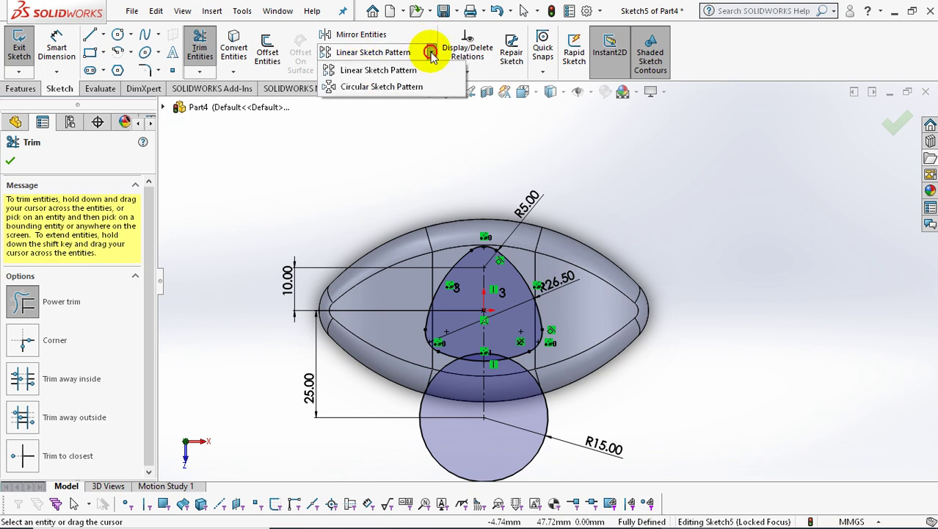
pyautogui.click(408, 89)
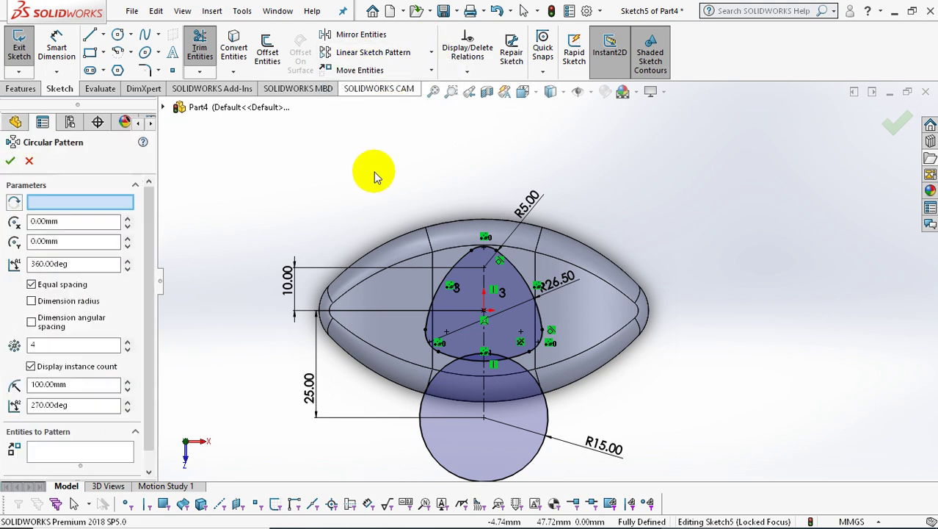
pyautogui.click(428, 461)
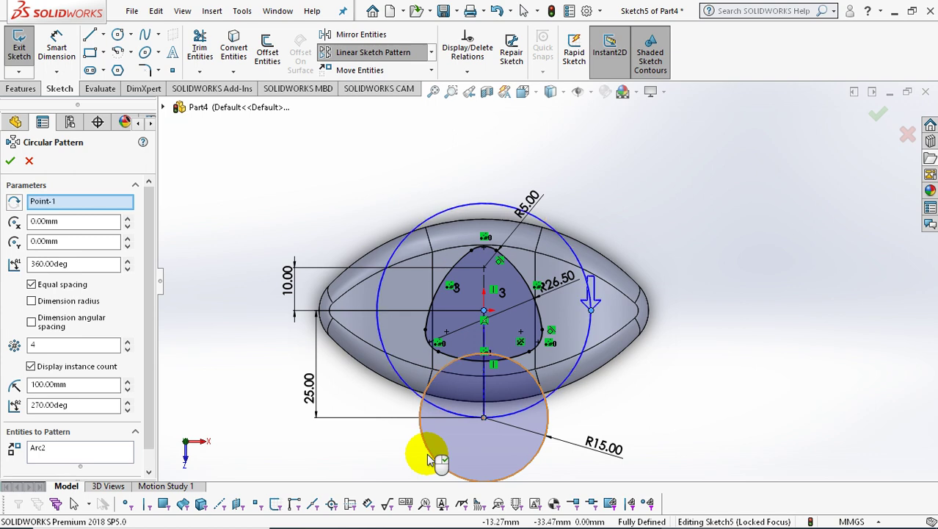
pyautogui.moveTo(48, 348); pyautogui.dragTo(14, 346)
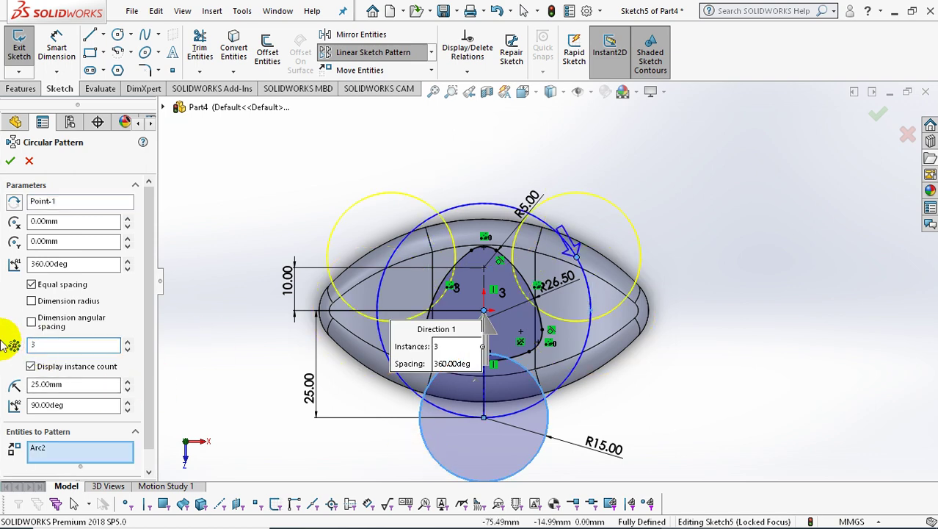
pyautogui.click(7, 161)
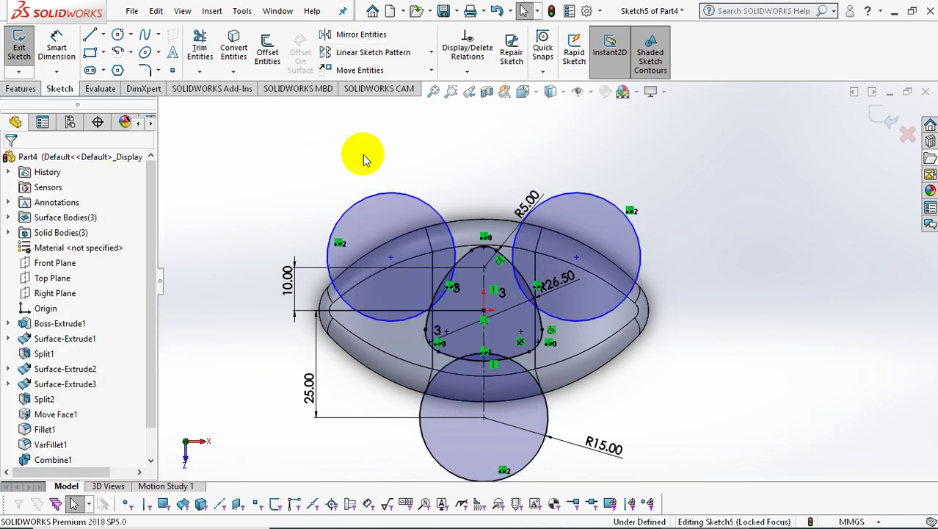
# Trim the three R15 circles down to inner arcs, closing the scalloped trefoil outline
pyautogui.click(202, 42)
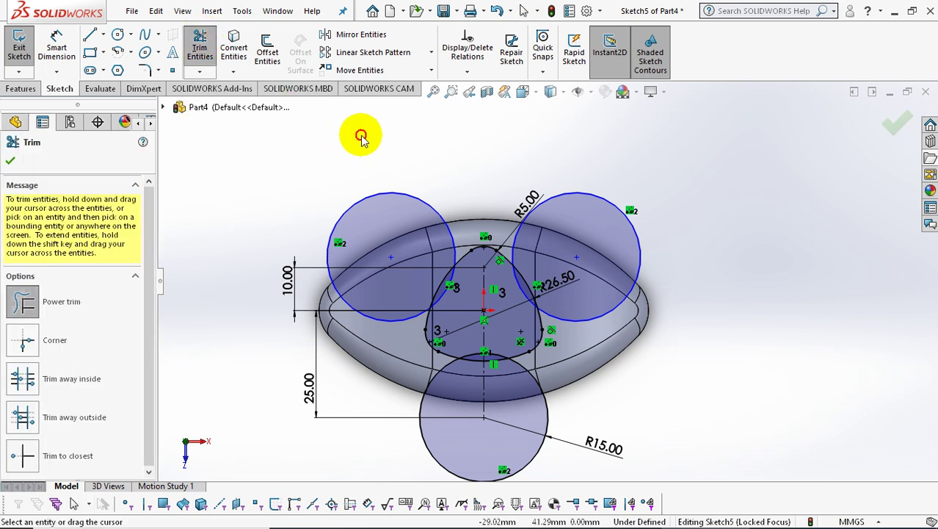
pyautogui.moveTo(363, 136); pyautogui.dragTo(376, 213)
pyautogui.scroll(-2, 433, 253)
pyautogui.scroll(-2, 447, 262)
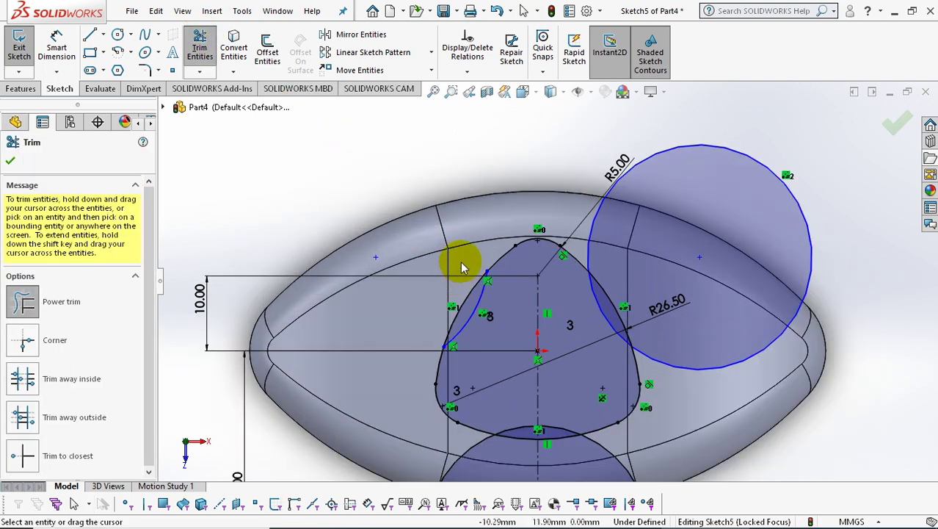
pyautogui.moveTo(712, 136); pyautogui.dragTo(691, 192)
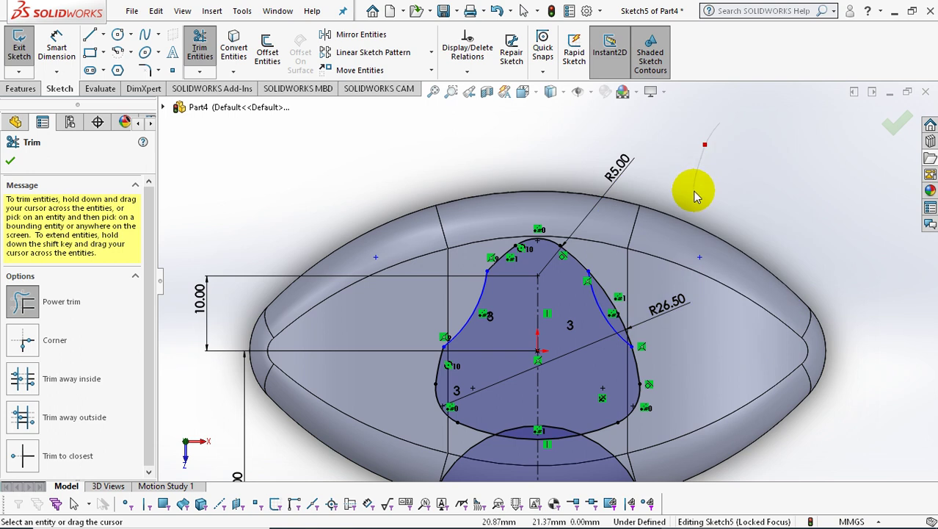
pyautogui.moveTo(607, 262)
pyautogui.mouseDown()
pyautogui.moveTo(608, 301)
pyautogui.moveTo(614, 293)
pyautogui.mouseUp()
pyautogui.scroll(3, 614, 293)
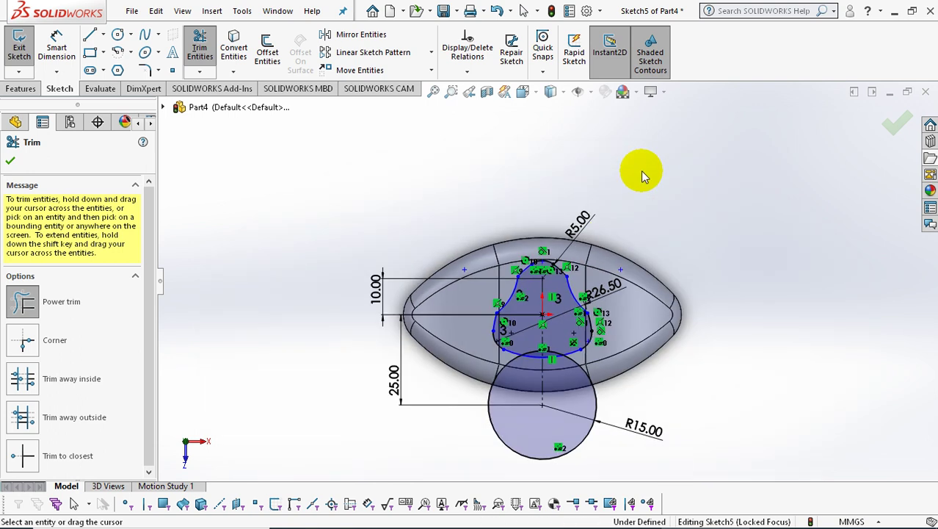
pyautogui.moveTo(629, 399)
pyautogui.mouseDown()
pyautogui.moveTo(595, 413)
pyautogui.moveTo(555, 380)
pyautogui.moveTo(548, 361)
pyautogui.mouseUp()
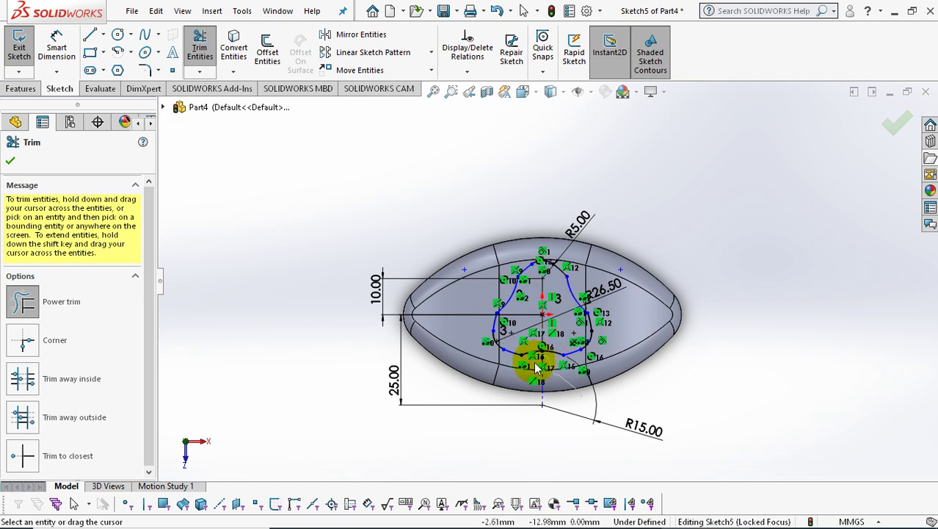
pyautogui.scroll(-2, 646, 385)
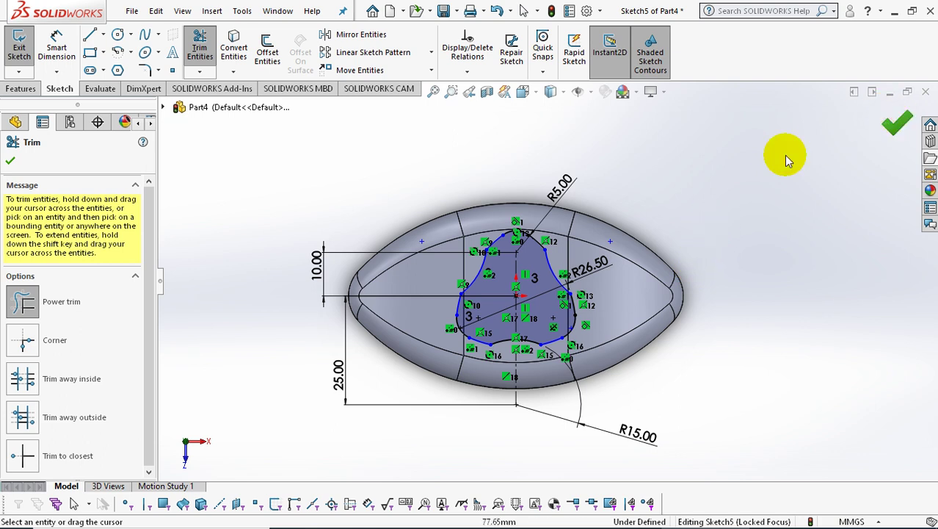
pyautogui.click(10, 160)
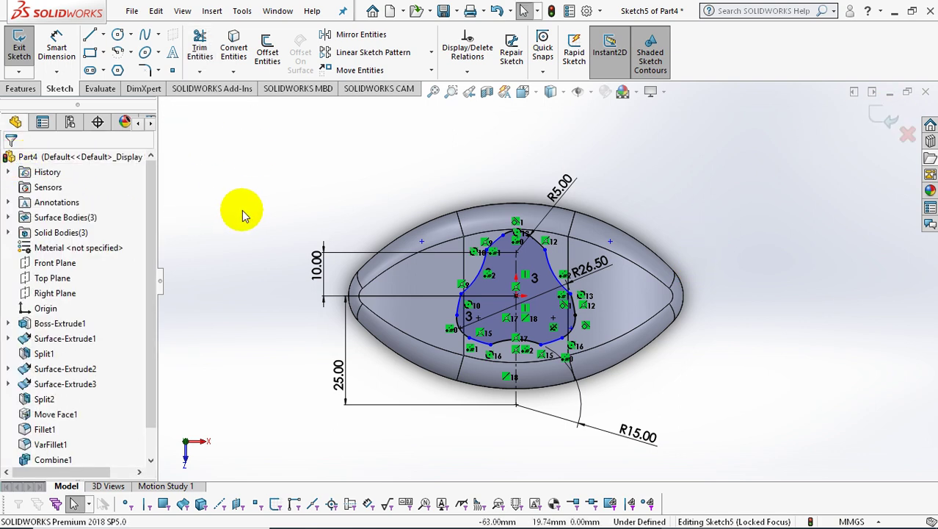
# Leave Sketch5 and orbit to a top-down view of the bottle
pyautogui.moveTo(640, 212)
pyautogui.mouseDown(button='middle')
pyautogui.moveTo(650, 262)
pyautogui.moveTo(649, 233)
pyautogui.moveTo(665, 224)
pyautogui.mouseUp(button='middle')
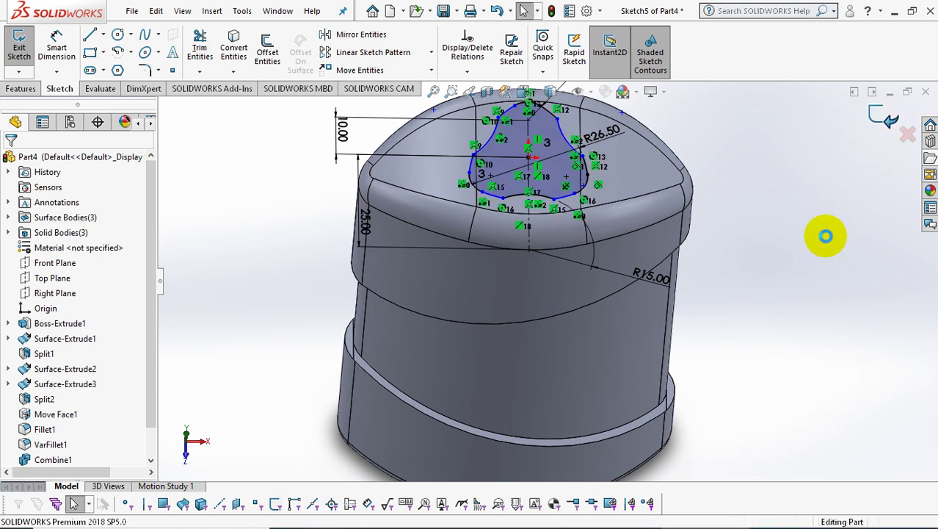
pyautogui.hotkey('ctrl', 'b')
pyautogui.click(787, 305)
pyautogui.scroll(5, 744, 373)
pyautogui.moveTo(744, 373); pyautogui.dragTo(668, 255, button='middle')
pyautogui.scroll(-3, 569, 230)
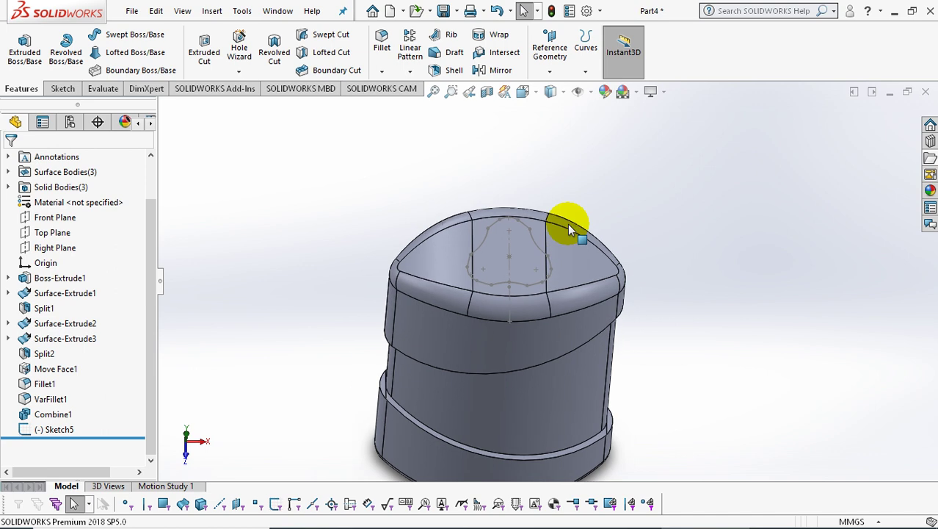
# Extrude Sketch5 20 mm as a boss for the knob, then deselect it
pyautogui.click(24, 44)
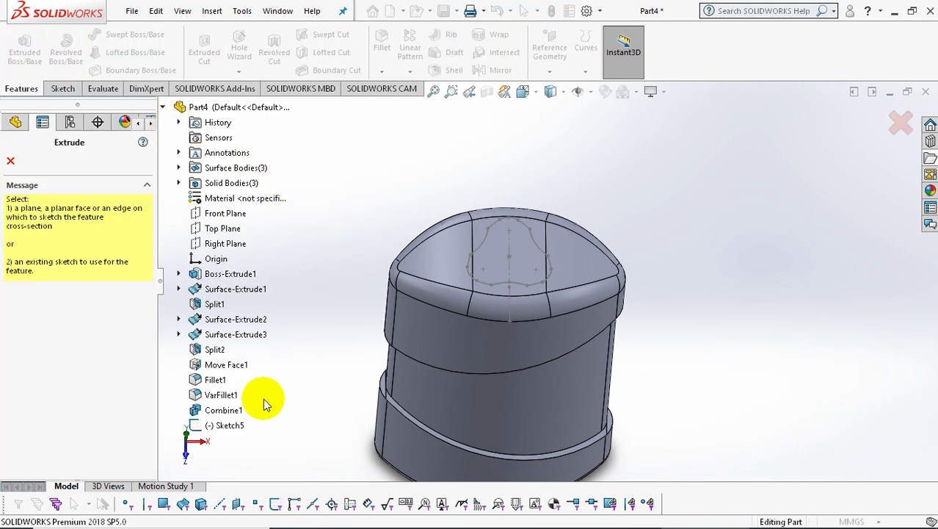
pyautogui.click(232, 426)
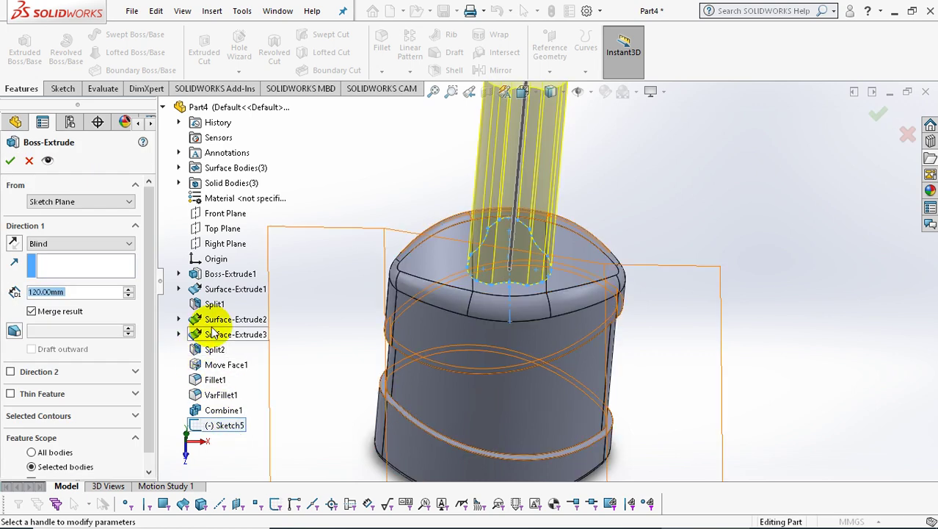
pyautogui.write('2')
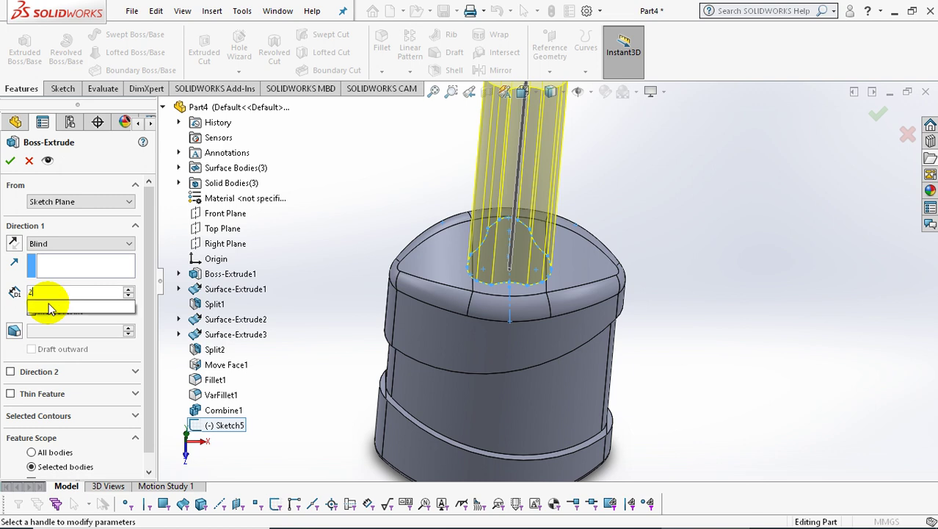
pyautogui.write('0')
pyautogui.press('Return')
pyautogui.click(13, 161)
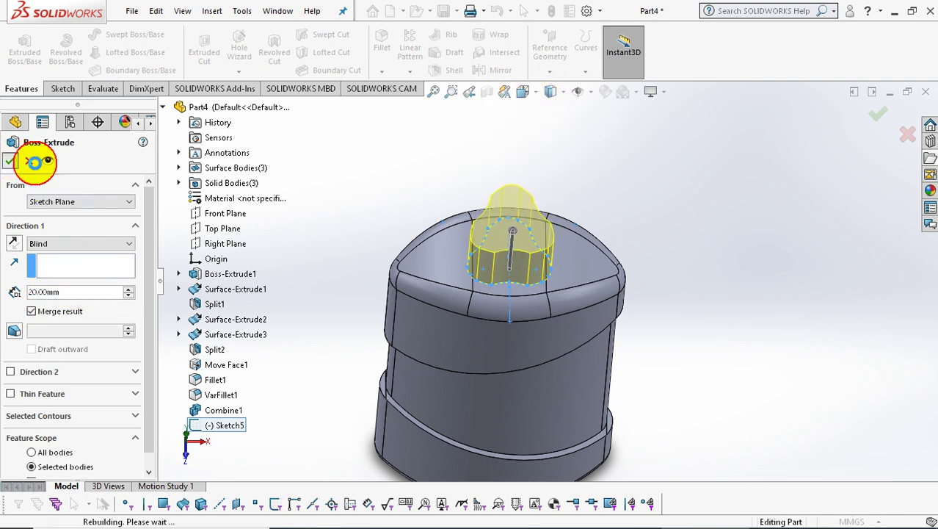
pyautogui.click(351, 191)
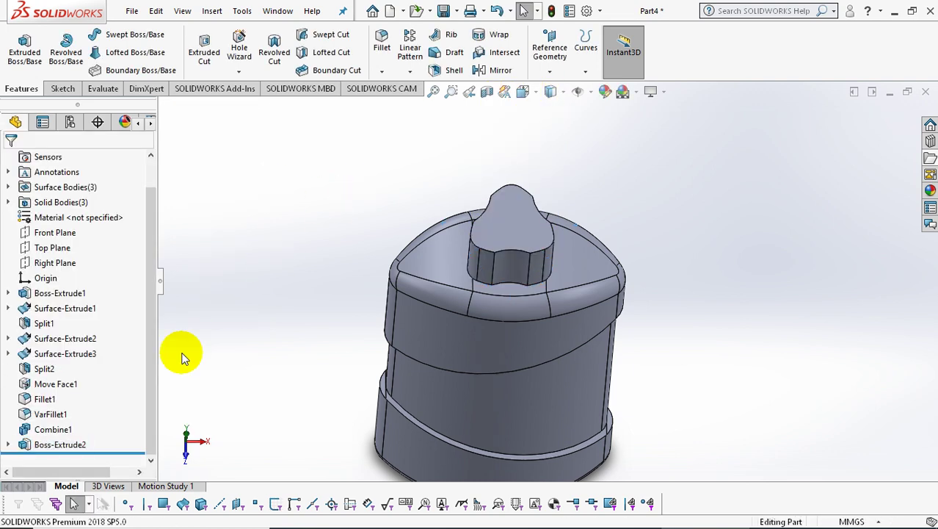
pyautogui.rightClick(64, 433)
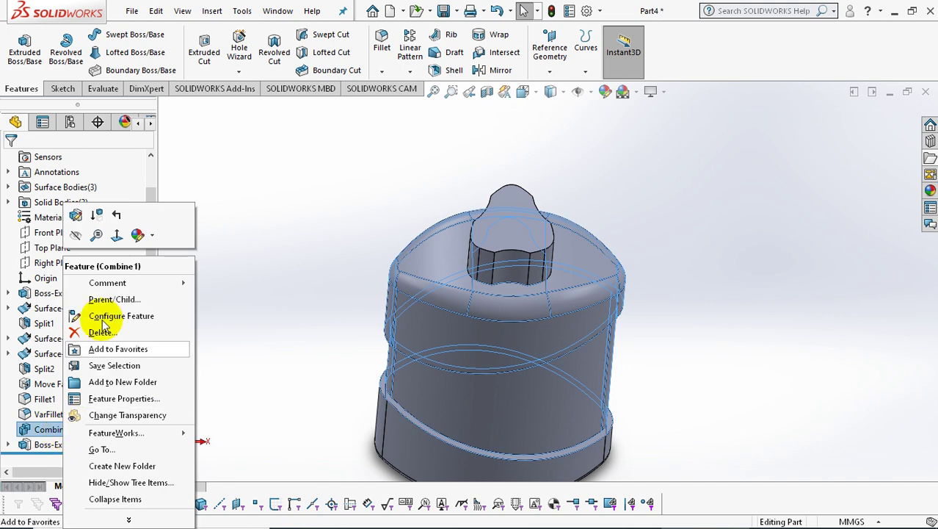
pyautogui.click(79, 239)
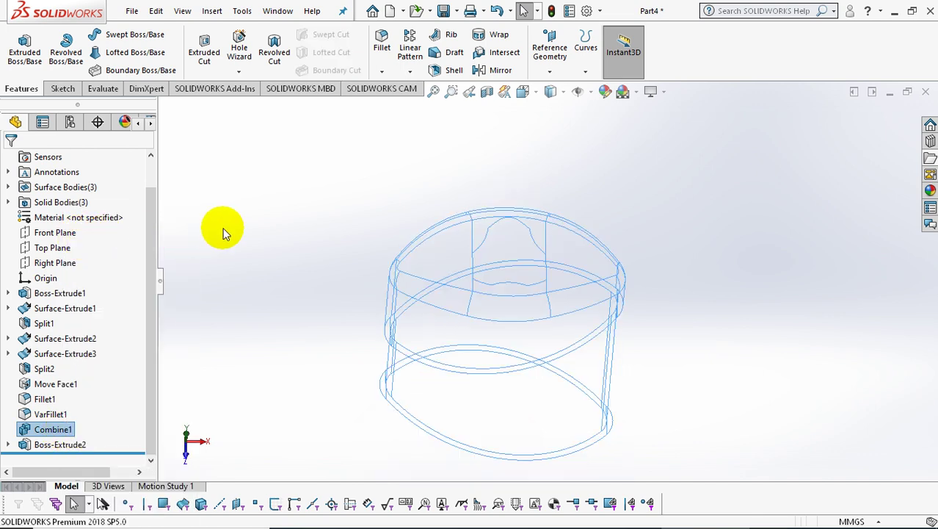
pyautogui.click(225, 230)
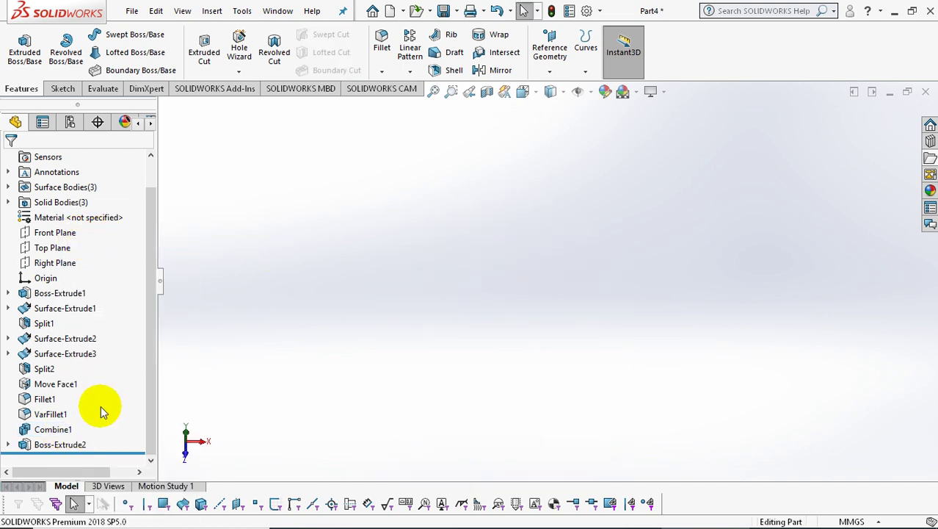
pyautogui.rightClick(44, 444)
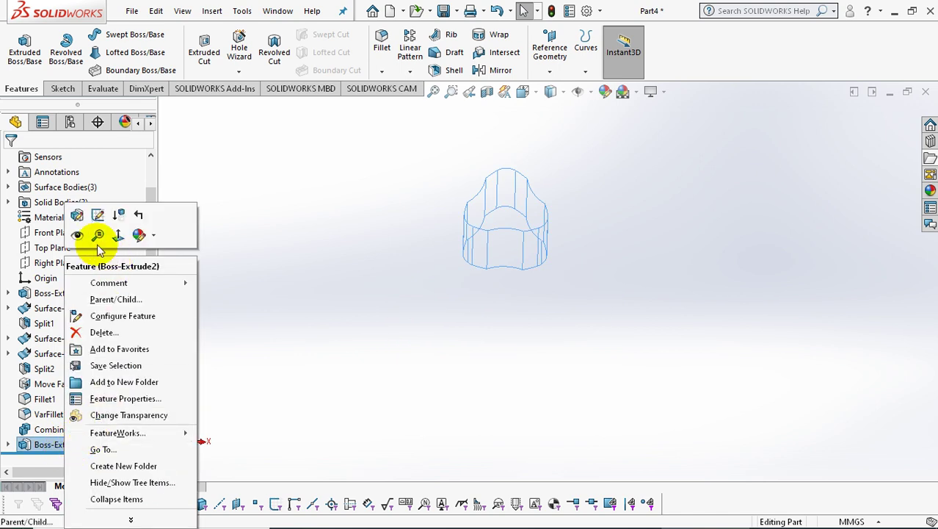
pyautogui.click(77, 235)
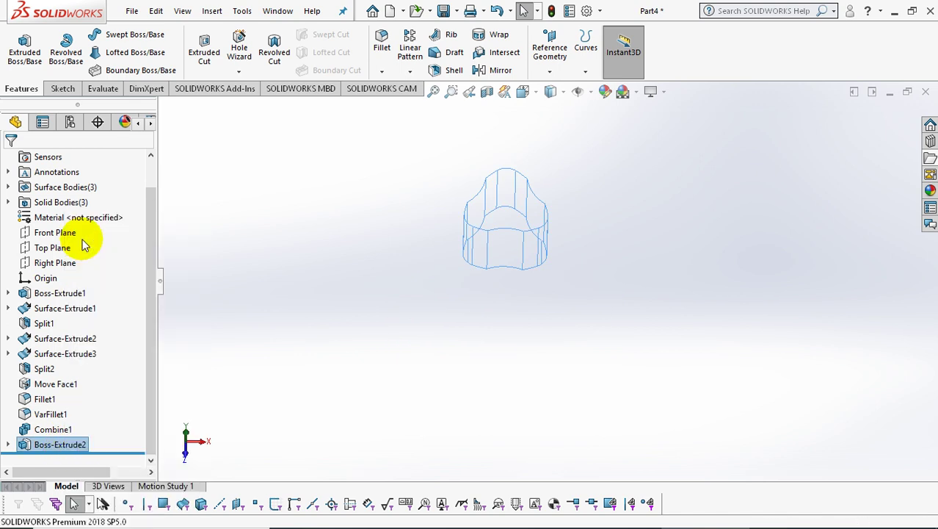
pyautogui.click(243, 265)
pyautogui.moveTo(303, 262); pyautogui.dragTo(340, 226, button='middle')
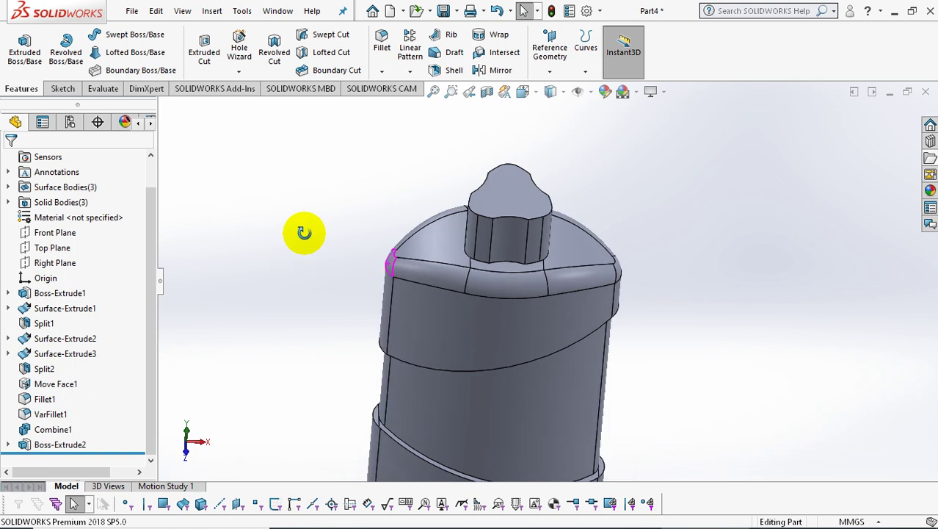
pyautogui.scroll(-2, 350, 179)
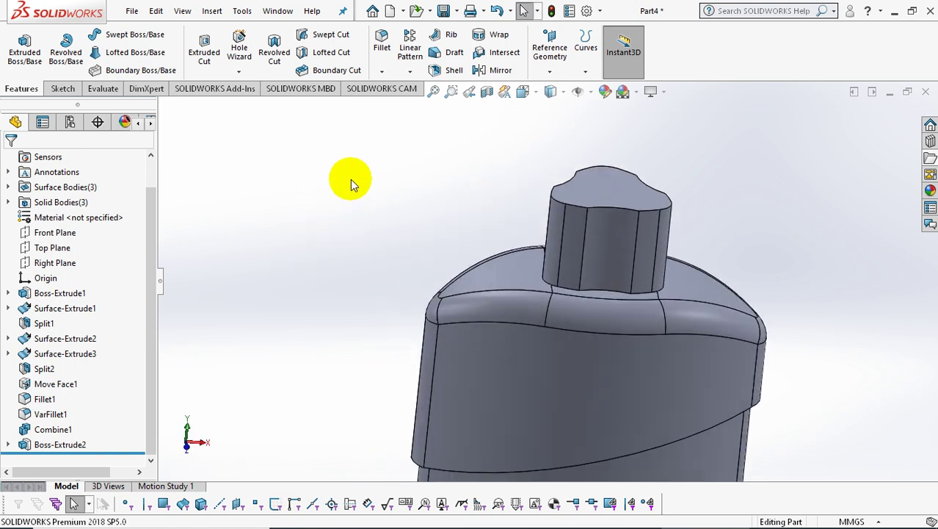
# Fillet the knob's top face edges with a 1.5 mm constant-size radius
pyautogui.click(382, 42)
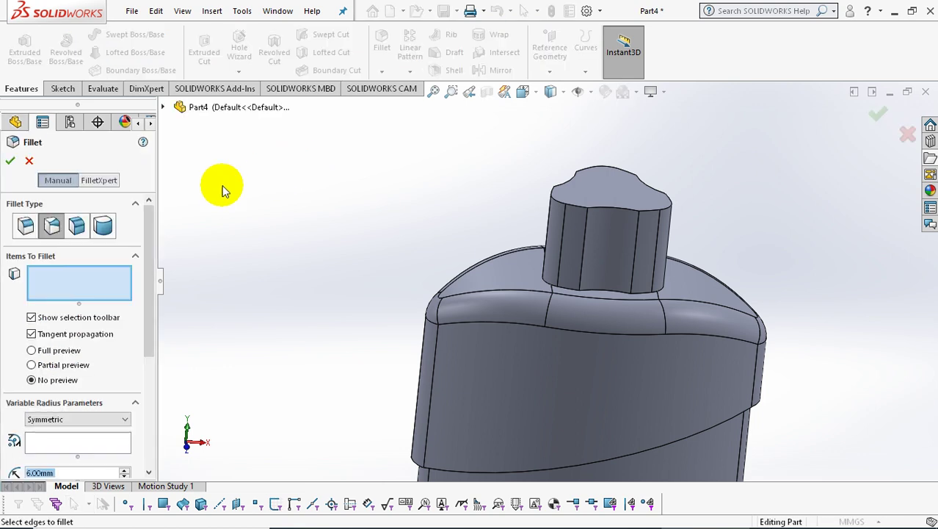
pyautogui.click(27, 229)
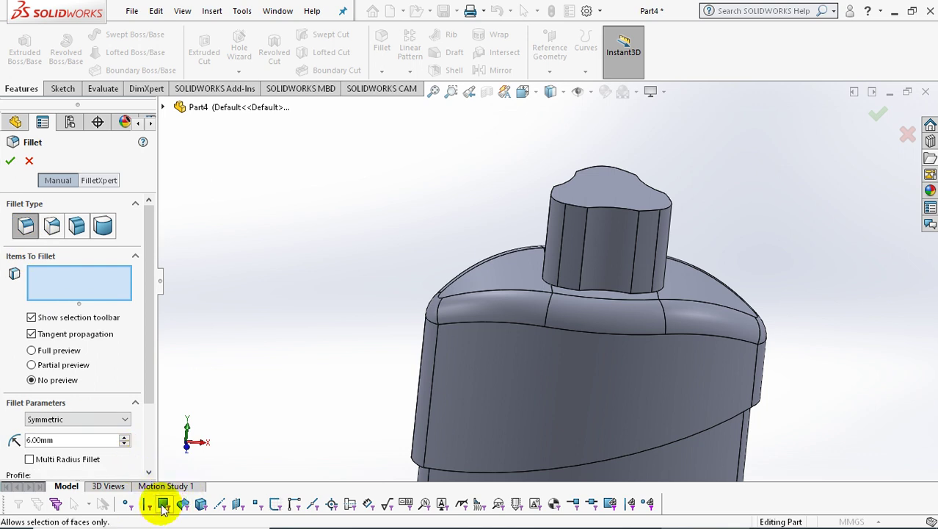
pyautogui.click(87, 283)
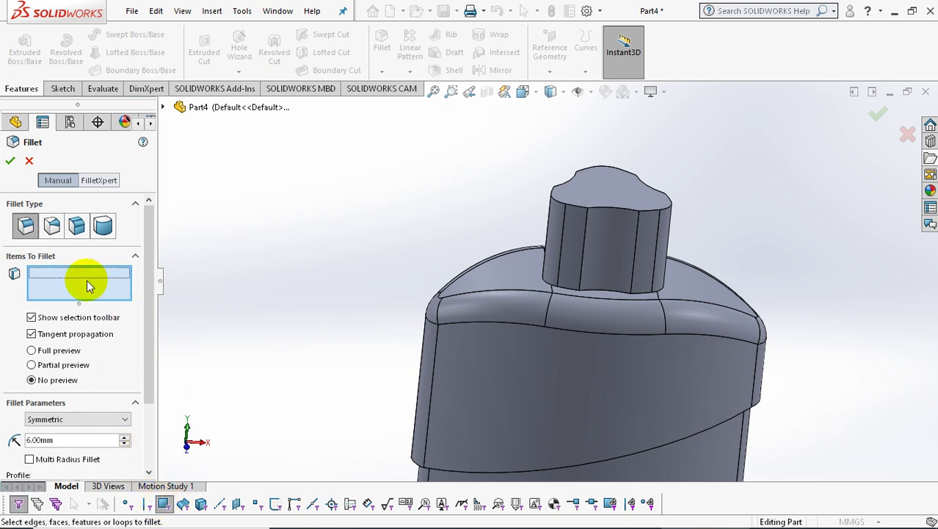
pyautogui.click(609, 185)
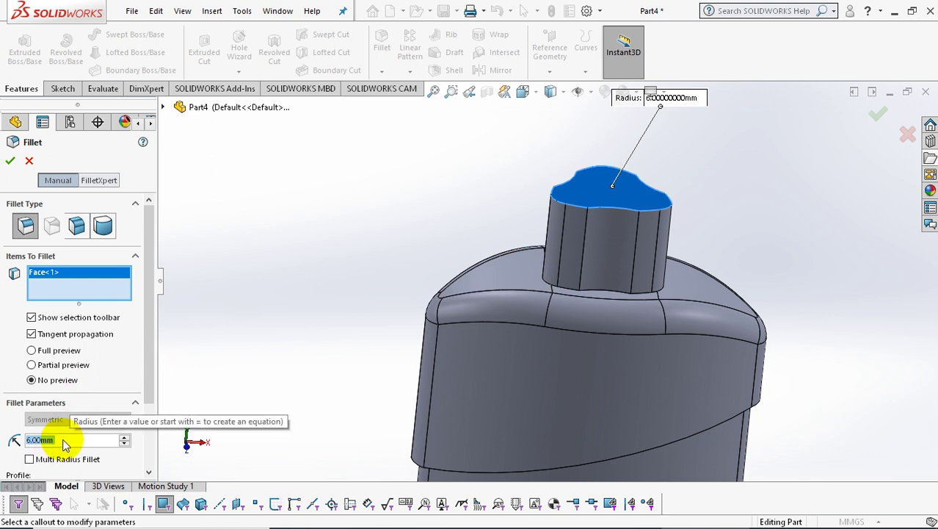
pyautogui.moveTo(54, 440); pyautogui.dragTo(9, 459)
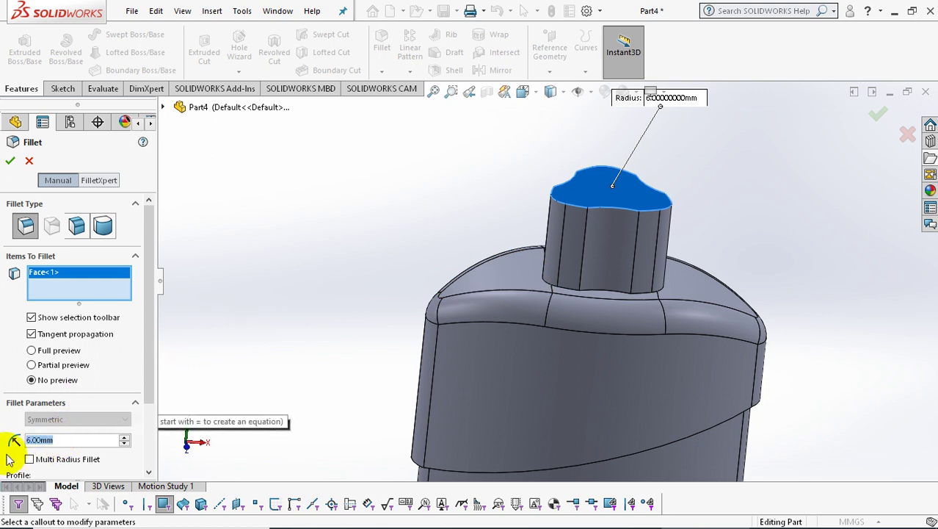
pyautogui.write('1.5')
pyautogui.press('Return')
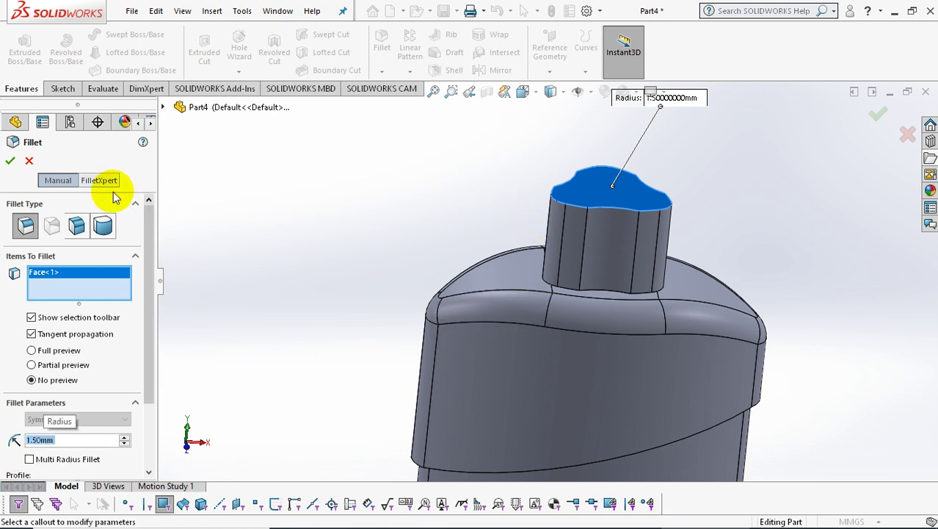
pyautogui.click(343, 190)
pyautogui.press('Return')
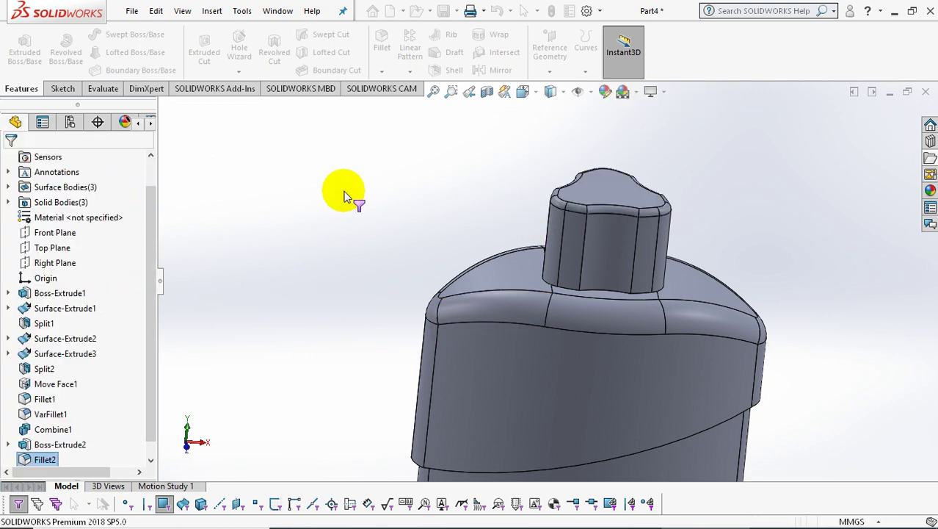
pyautogui.moveTo(345, 192)
pyautogui.mouseDown(button='middle')
pyautogui.moveTo(486, 167)
pyautogui.moveTo(512, 185)
pyautogui.moveTo(514, 209)
pyautogui.moveTo(498, 189)
pyautogui.mouseUp(button='middle')
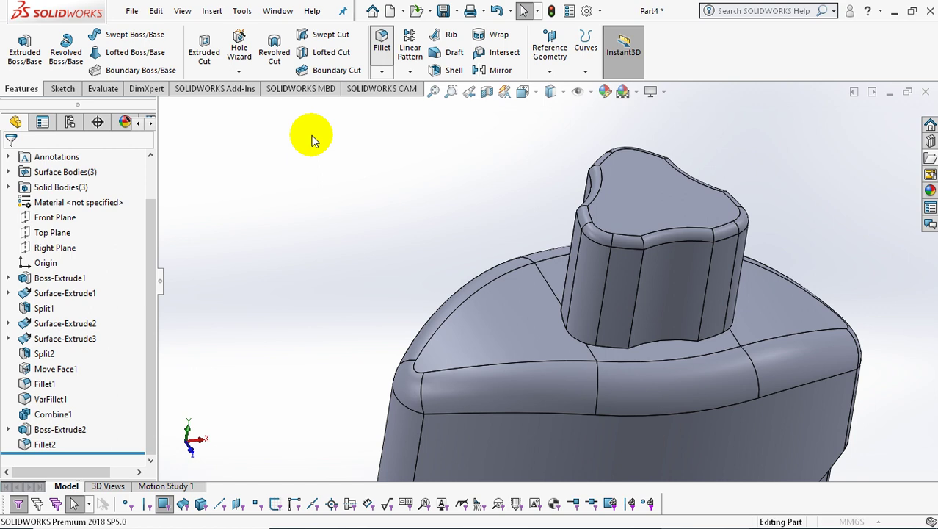
# Start a 1.5 mm fillet with the face filter off, try knob base edges, then clear them
pyautogui.scroll(-3, 655, 261)
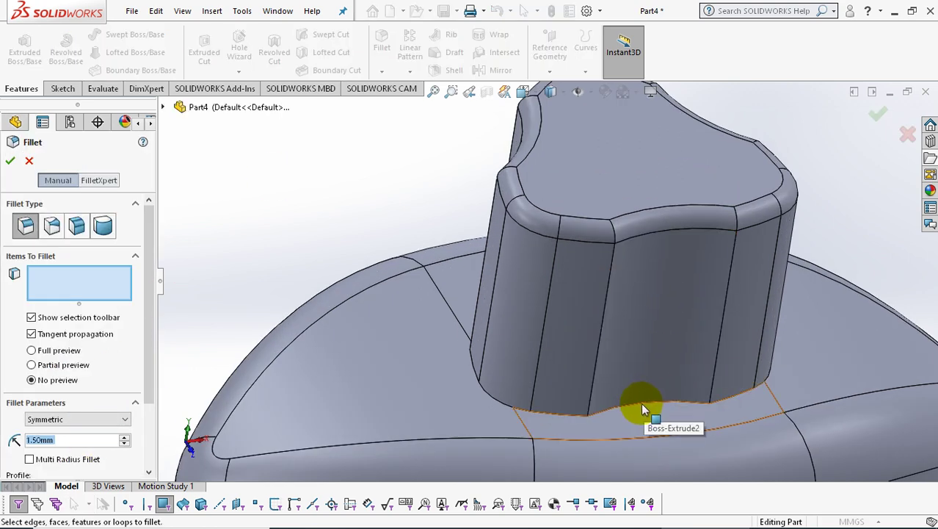
pyautogui.click(163, 503)
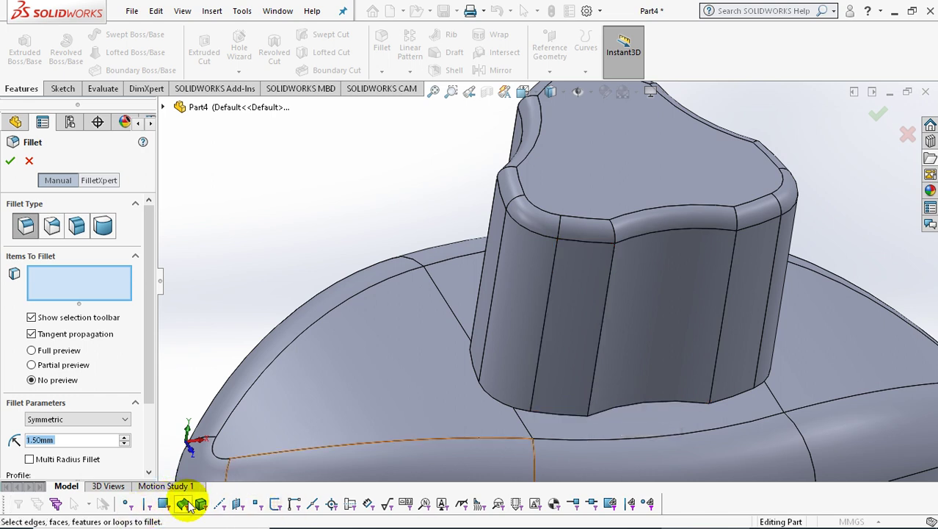
pyautogui.click(606, 406)
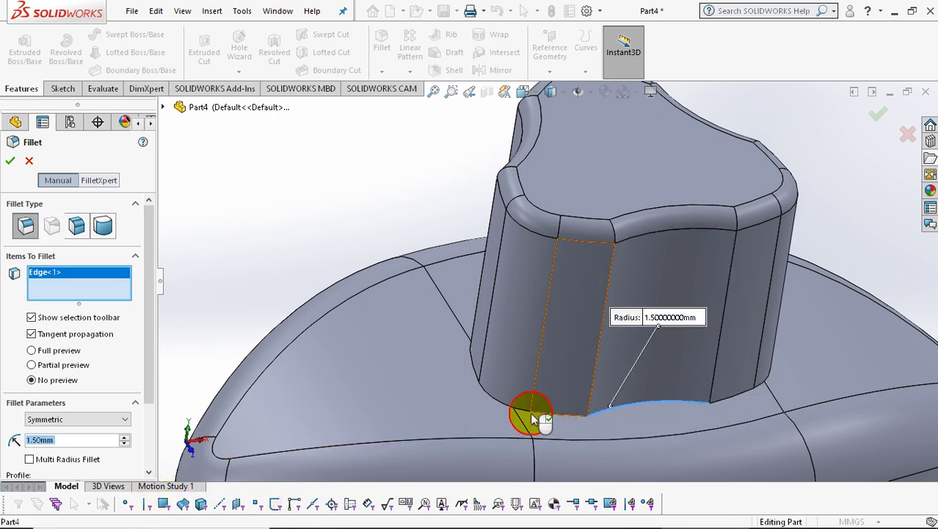
pyautogui.click(506, 404)
pyautogui.click(451, 369)
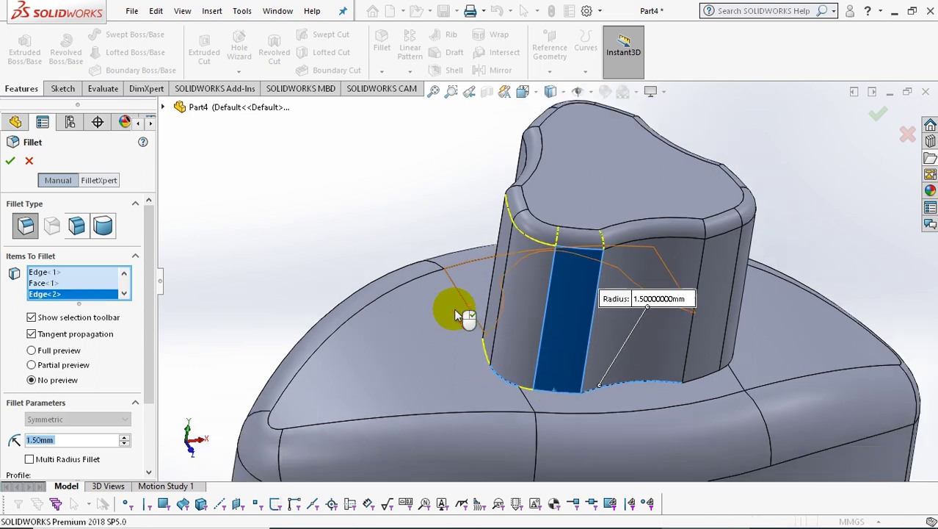
pyautogui.moveTo(457, 311); pyautogui.dragTo(490, 304, button='middle')
pyautogui.scroll(-3, 489, 303)
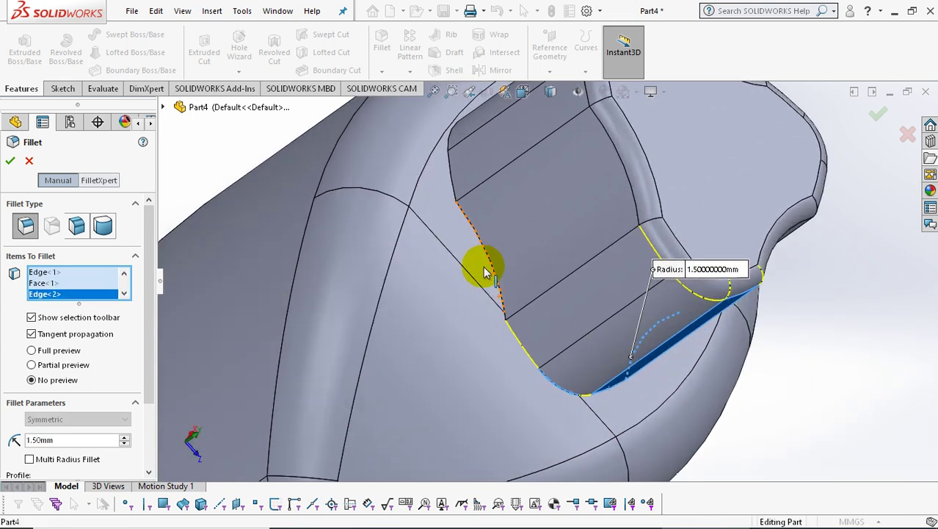
pyautogui.click(492, 263)
pyautogui.moveTo(492, 262)
pyautogui.mouseDown(button='middle')
pyautogui.moveTo(437, 244)
pyautogui.moveTo(465, 241)
pyautogui.mouseUp(button='middle')
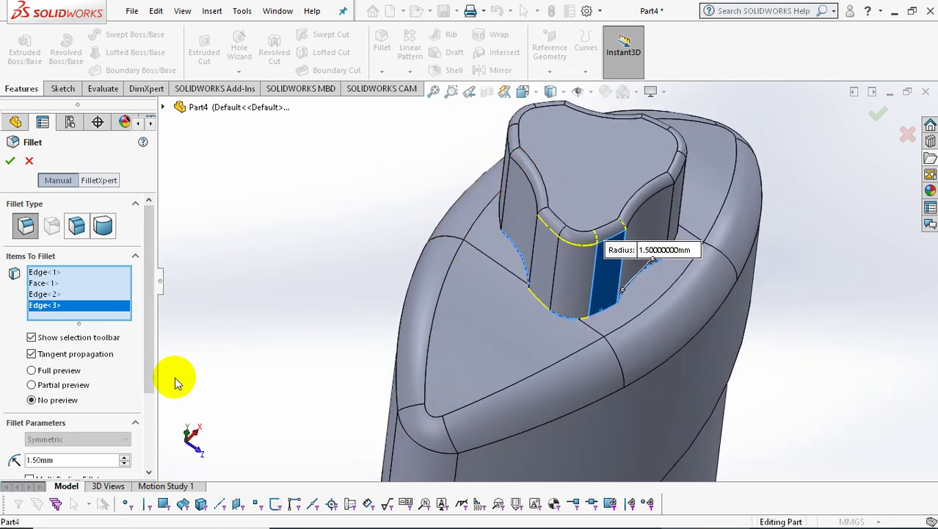
pyautogui.click(44, 294)
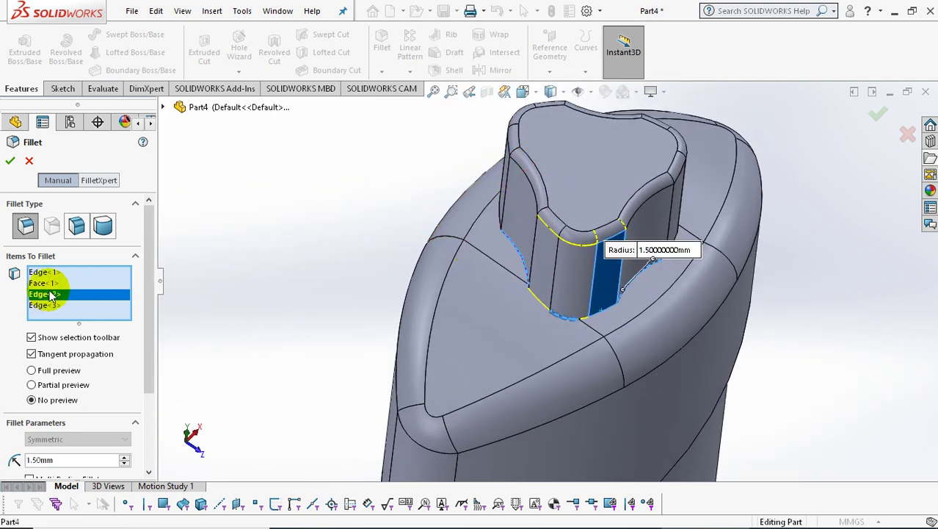
pyautogui.click(11, 160)
pyautogui.moveTo(307, 222)
pyautogui.mouseDown(button='middle')
pyautogui.moveTo(394, 272)
pyautogui.moveTo(385, 144)
pyautogui.mouseUp(button='middle')
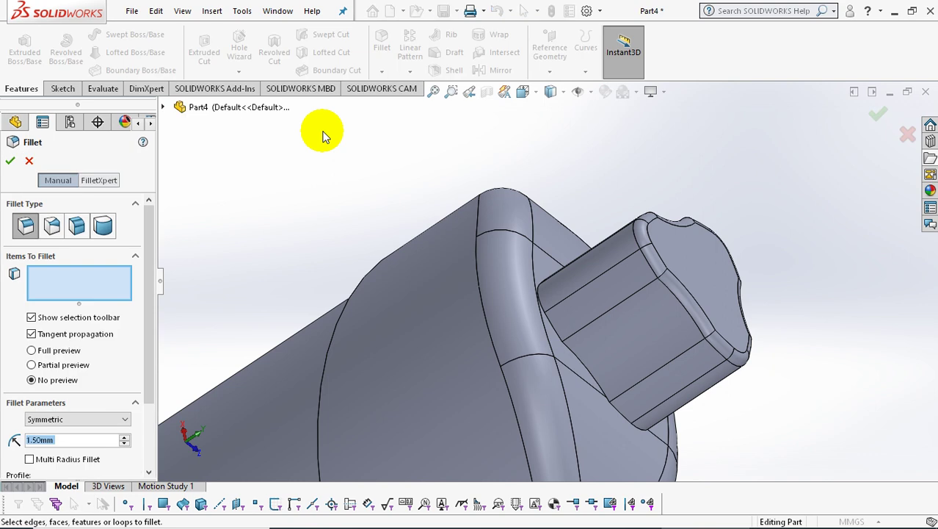
# Add the first knob base edges to the 1.5 mm fillet
pyautogui.click(570, 351)
pyautogui.click(553, 326)
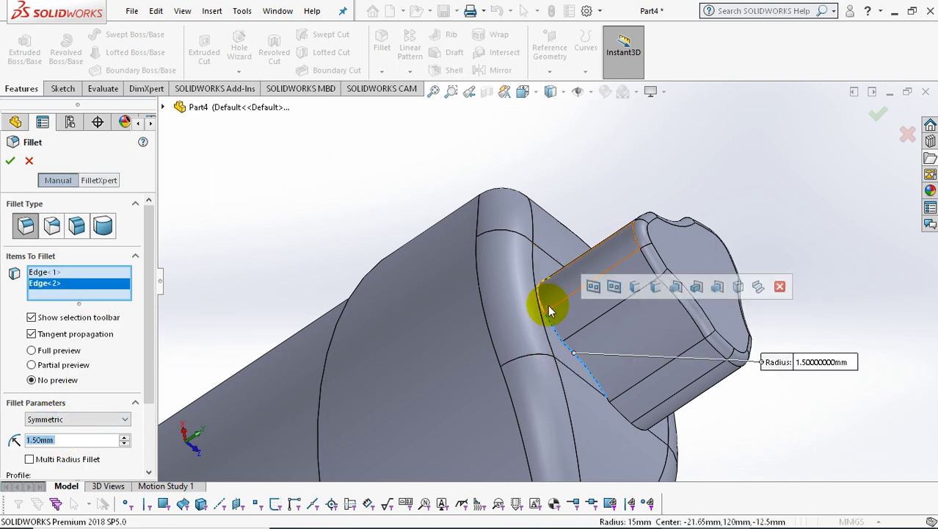
pyautogui.click(545, 310)
pyautogui.moveTo(523, 224)
pyautogui.mouseDown(button='middle')
pyautogui.moveTo(520, 377)
pyautogui.moveTo(571, 351)
pyautogui.mouseUp(button='middle')
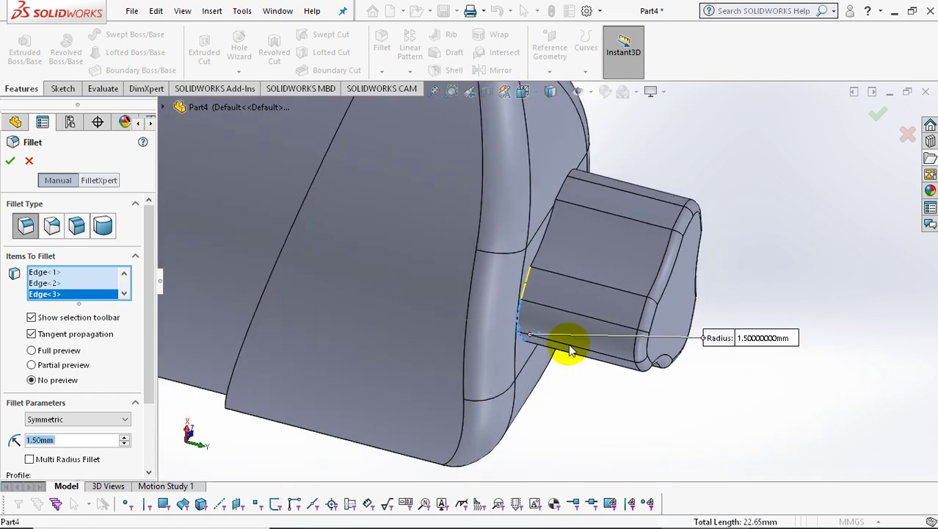
pyautogui.click(540, 254)
pyautogui.click(560, 186)
pyautogui.moveTo(577, 170); pyautogui.dragTo(580, 156, button='middle')
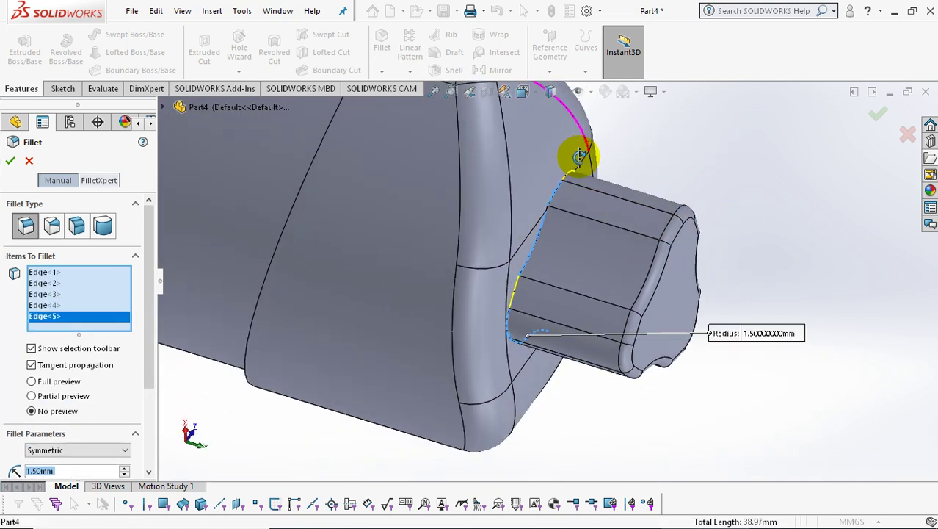
pyautogui.scroll(-2, 550, 203)
pyautogui.scroll(-2, 545, 210)
pyautogui.scroll(-2, 514, 279)
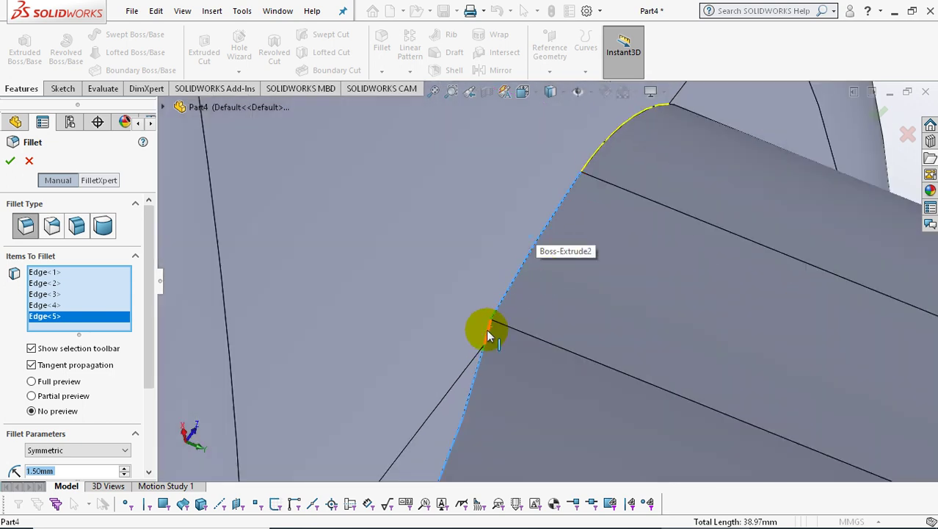
pyautogui.click(488, 334)
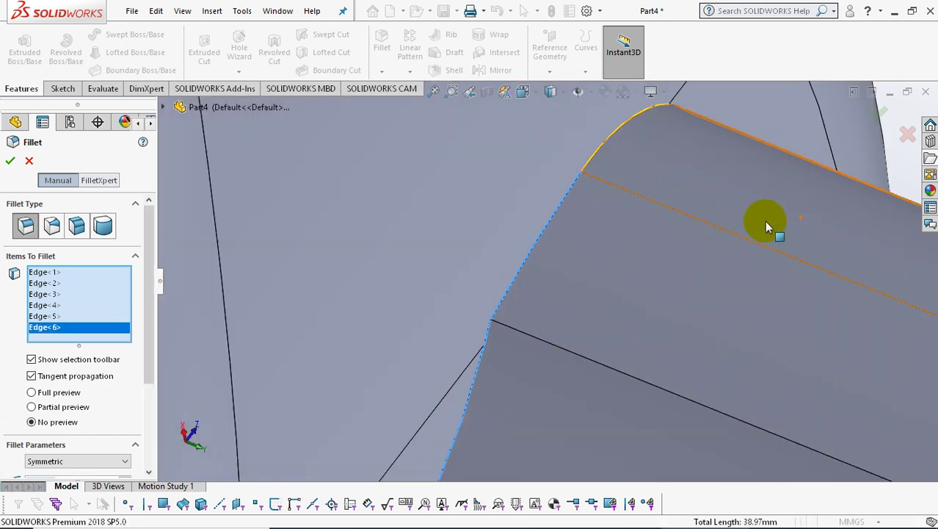
# Add the remaining knob base edges, triggering the corner-too-complex fillet error
pyautogui.scroll(2, 756, 217)
pyautogui.scroll(2, 739, 218)
pyautogui.moveTo(522, 365)
pyautogui.mouseDown(button='middle')
pyautogui.moveTo(471, 293)
pyautogui.moveTo(421, 304)
pyautogui.mouseUp(button='middle')
pyautogui.scroll(-3, 636, 296)
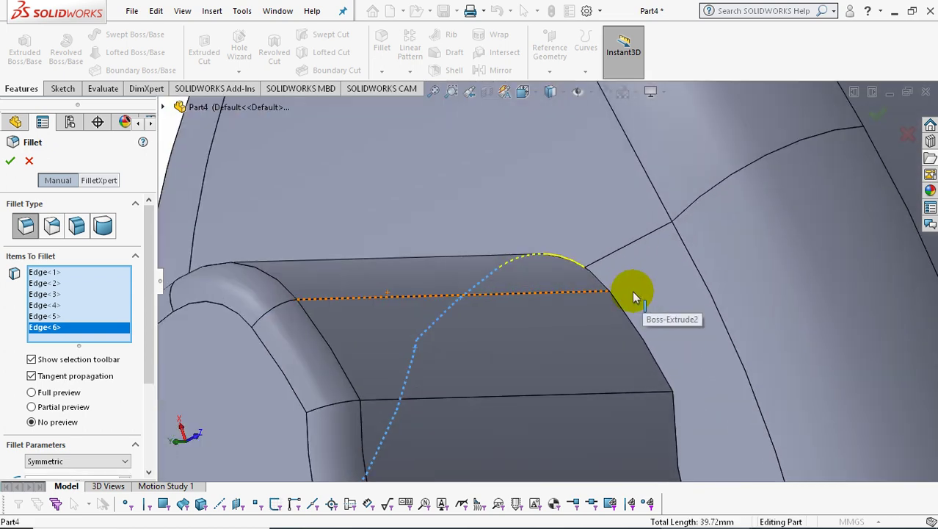
pyautogui.click(616, 304)
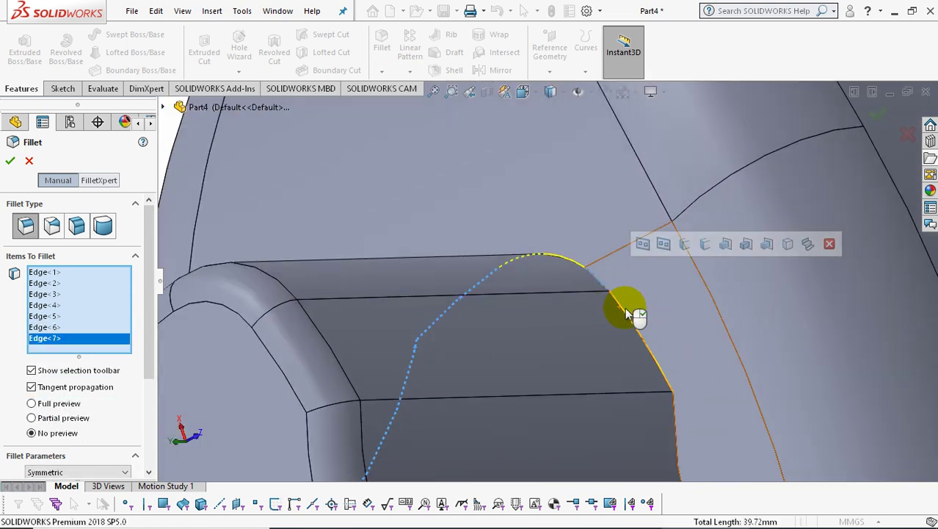
pyautogui.click(625, 313)
pyautogui.moveTo(599, 231)
pyautogui.mouseDown(button='middle')
pyautogui.moveTo(677, 378)
pyautogui.moveTo(636, 221)
pyautogui.mouseUp(button='middle')
pyautogui.scroll(-3, 623, 393)
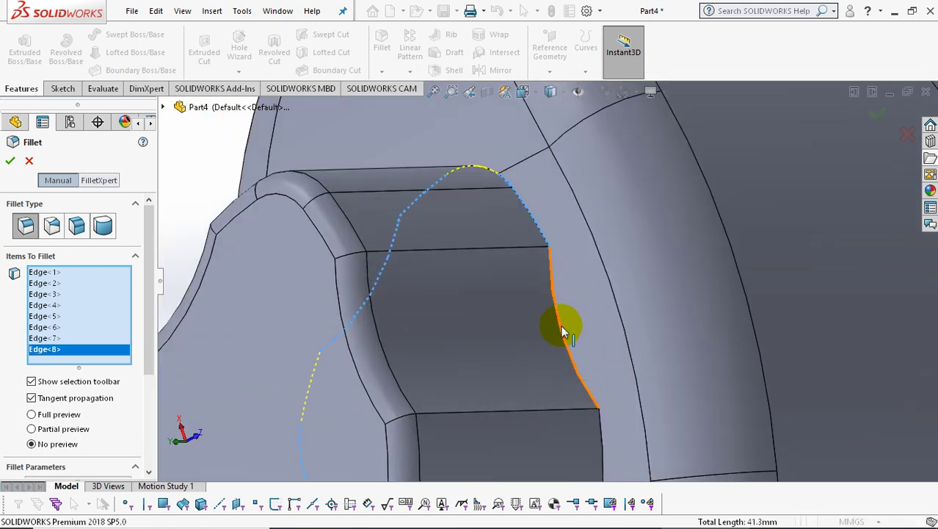
pyautogui.click(563, 325)
pyautogui.click(604, 434)
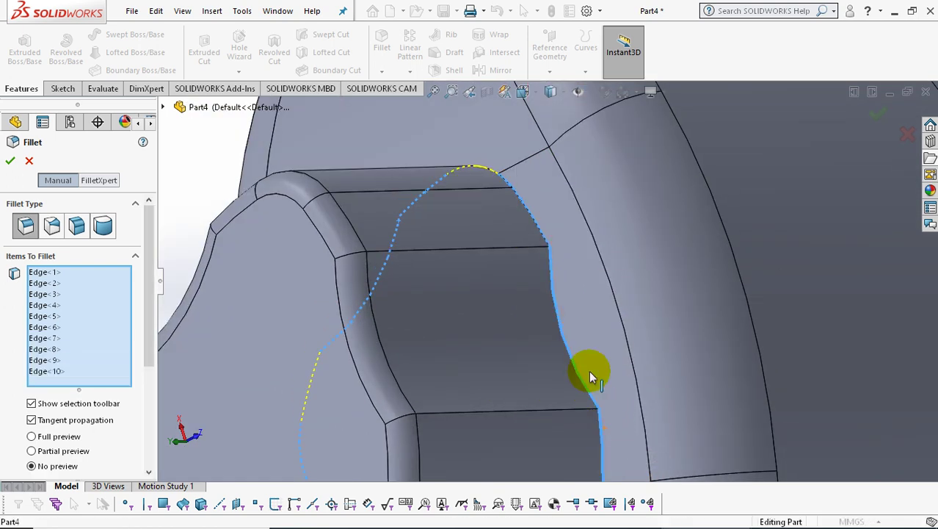
pyautogui.moveTo(589, 370); pyautogui.dragTo(579, 265, button='middle')
pyautogui.scroll(-2, 572, 432)
pyautogui.scroll(-2, 561, 361)
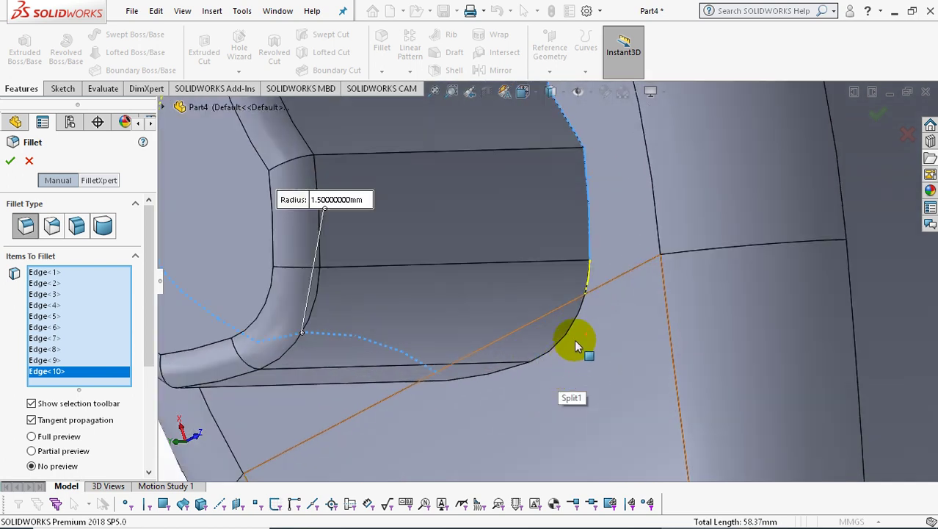
pyautogui.click(573, 316)
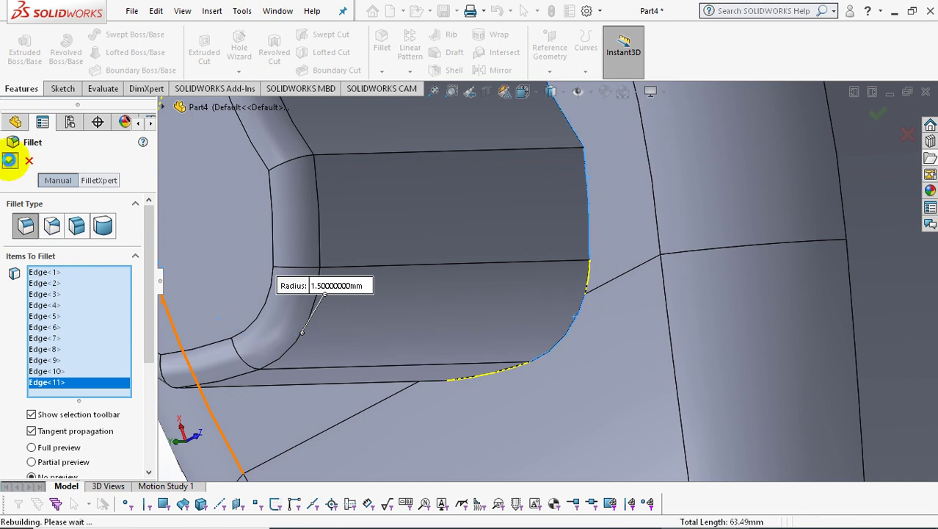
# Add three more knob-base edges to the 1.50 mm fillet, orbiting to reach them
pyautogui.click(589, 284)
pyautogui.scroll(2, 581, 351)
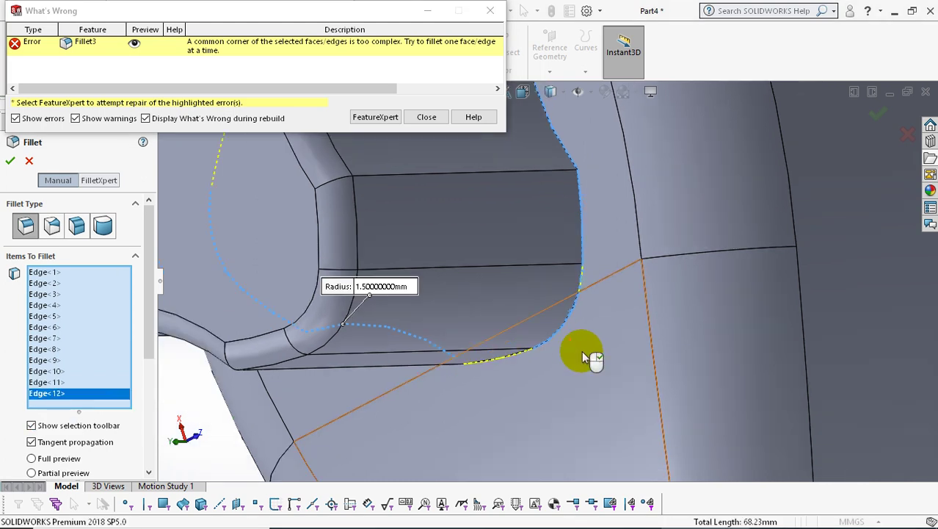
pyautogui.click(502, 356)
pyautogui.moveTo(471, 378)
pyautogui.mouseDown(button='middle')
pyautogui.moveTo(478, 351)
pyautogui.moveTo(459, 365)
pyautogui.mouseUp(button='middle')
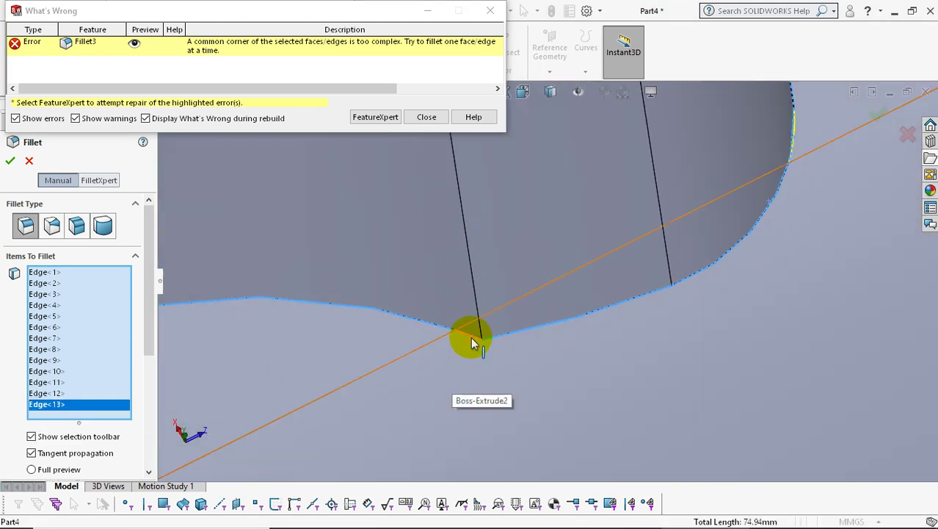
pyautogui.click(471, 337)
pyautogui.scroll(3, 538, 365)
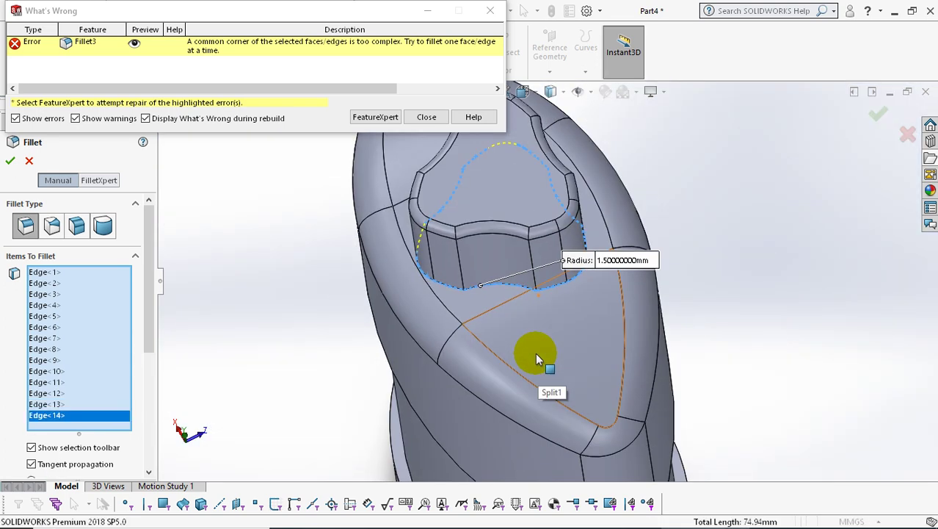
pyautogui.moveTo(389, 252)
pyautogui.mouseDown(button='middle')
pyautogui.moveTo(446, 298)
pyautogui.moveTo(430, 235)
pyautogui.mouseUp(button='middle')
pyautogui.scroll(-3, 418, 224)
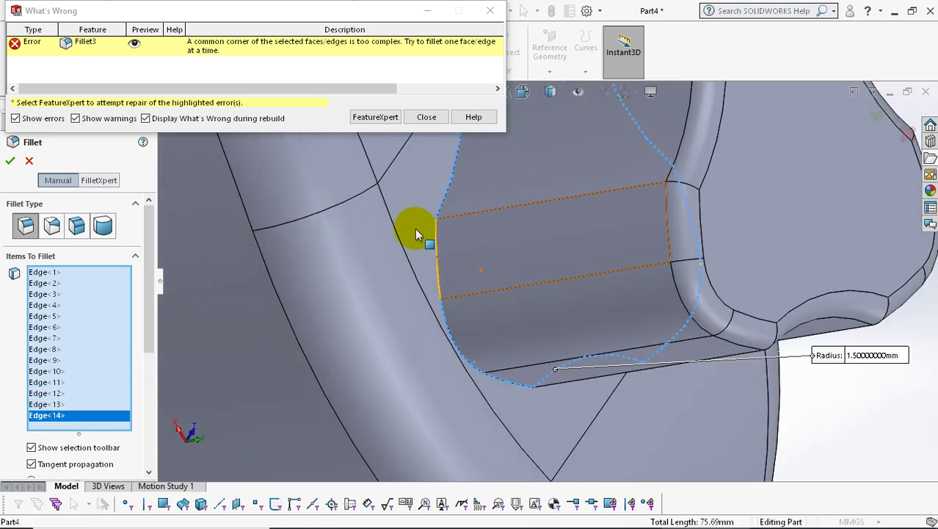
pyautogui.scroll(-3, 463, 254)
# Add the last base edge and the curved corner edge, then try FeatureXpert on the error
pyautogui.click(490, 254)
pyautogui.scroll(5, 548, 344)
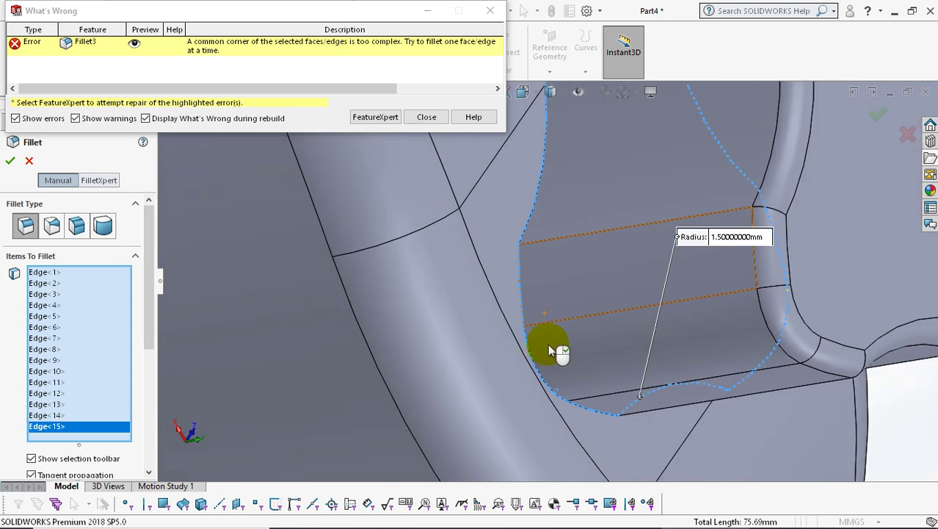
pyautogui.scroll(-3, 561, 152)
pyautogui.scroll(-2, 568, 150)
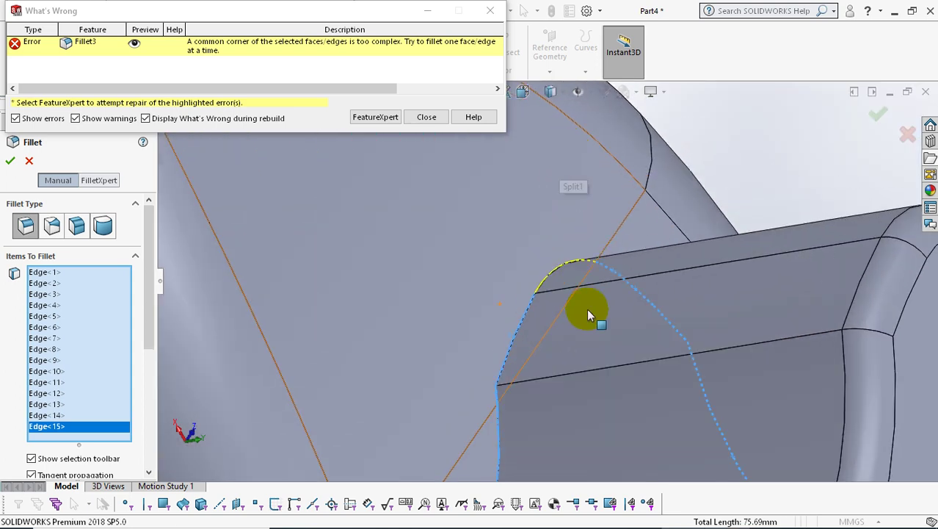
pyautogui.click(543, 285)
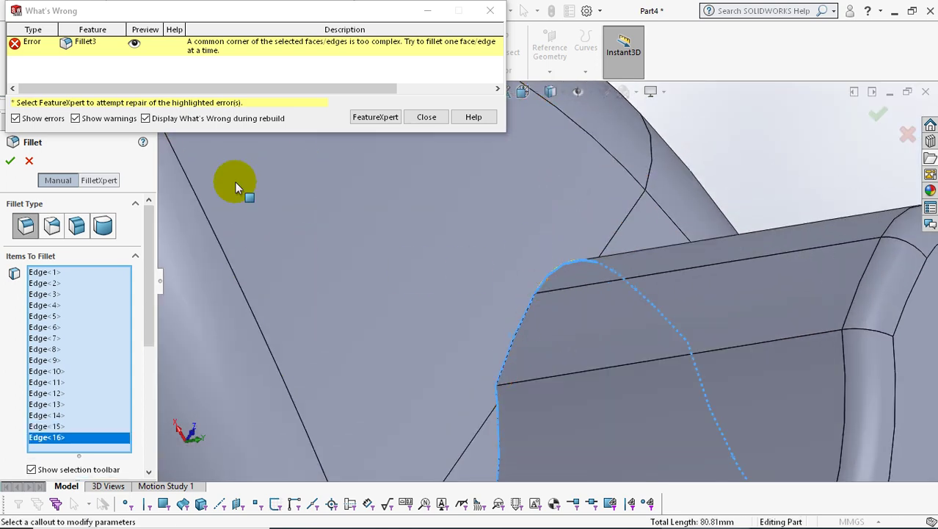
pyautogui.click(381, 117)
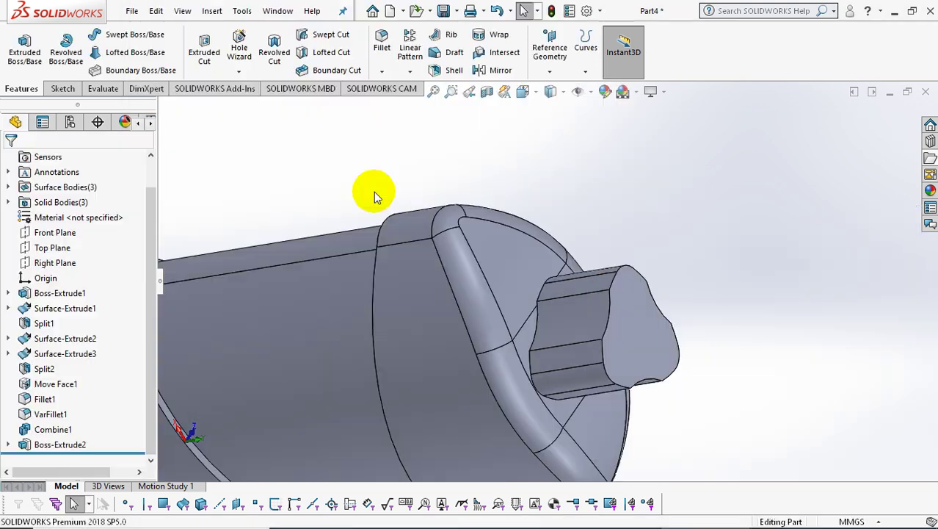
# Edit Boss-Extrude2 with Merge result unchecked so the knob becomes a separate body
pyautogui.click(71, 446)
pyautogui.rightClick(71, 445)
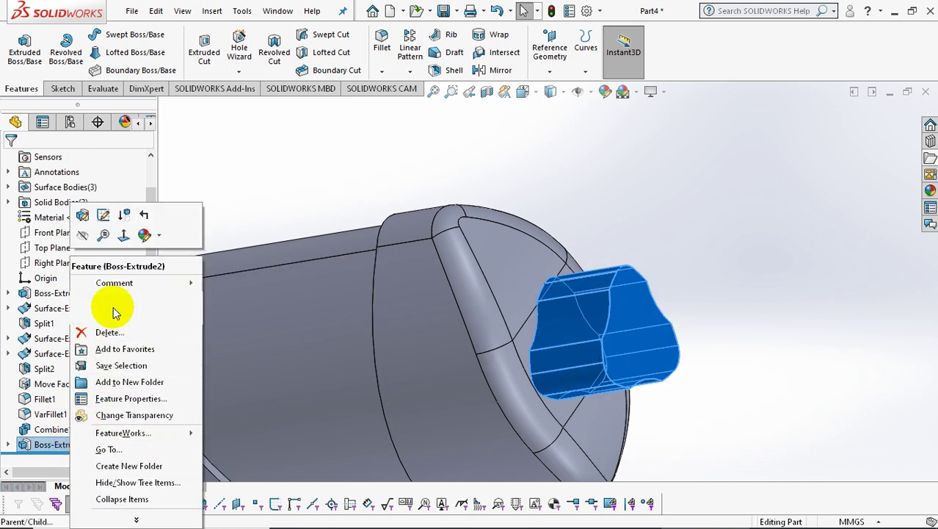
pyautogui.click(103, 214)
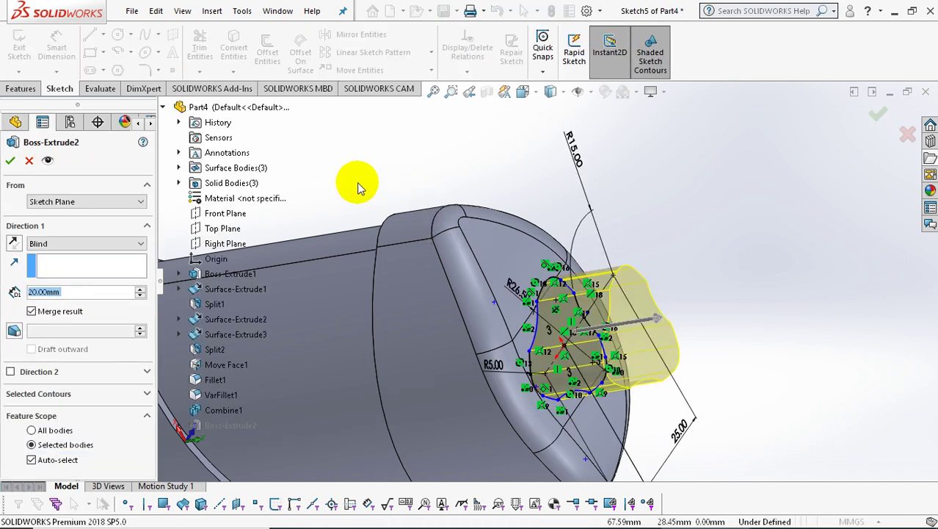
pyautogui.click(31, 312)
pyautogui.click(31, 312)
pyautogui.click(32, 312)
pyautogui.click(11, 160)
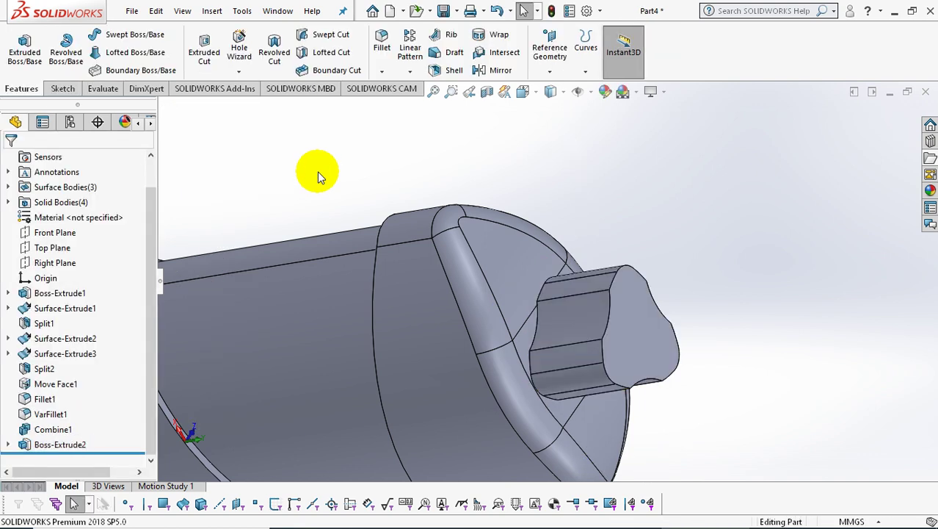
# Hide the Combine1 bottle body and zoom to fit the knob
pyautogui.rightClick(62, 433)
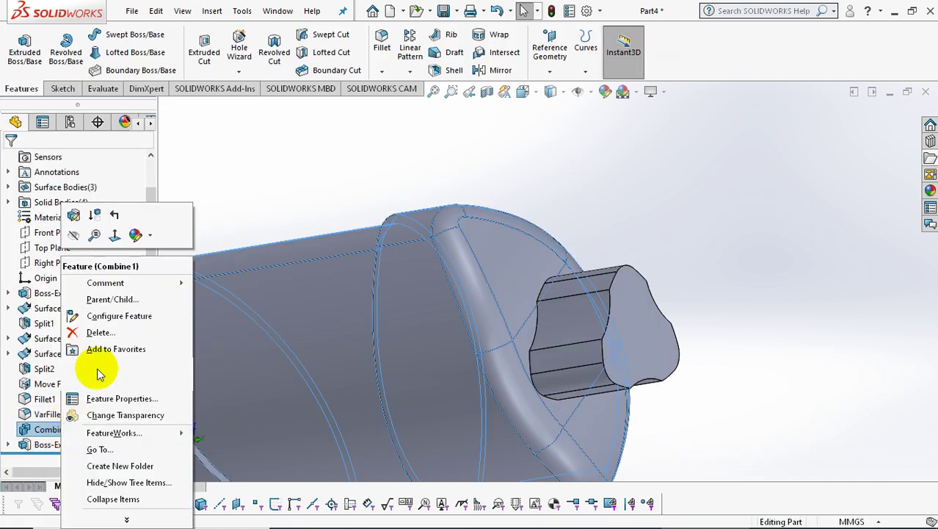
pyautogui.click(74, 236)
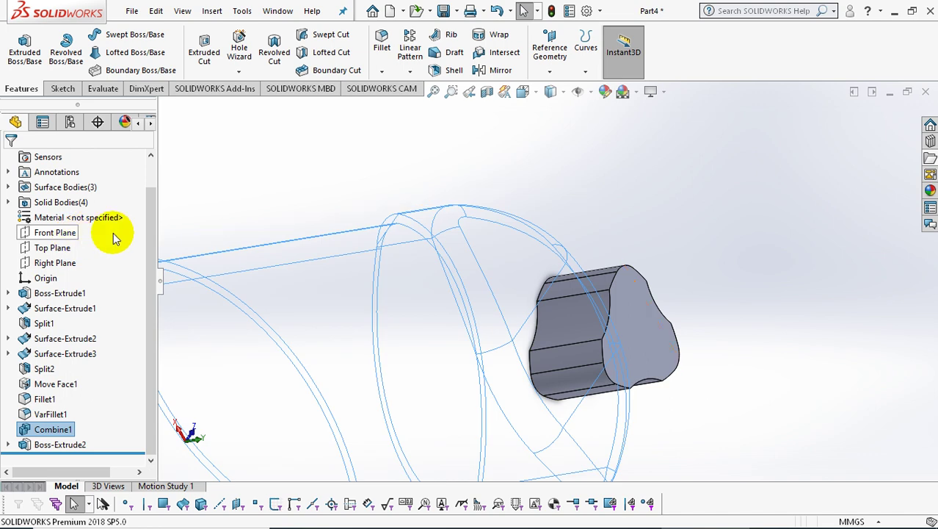
pyautogui.press('f')
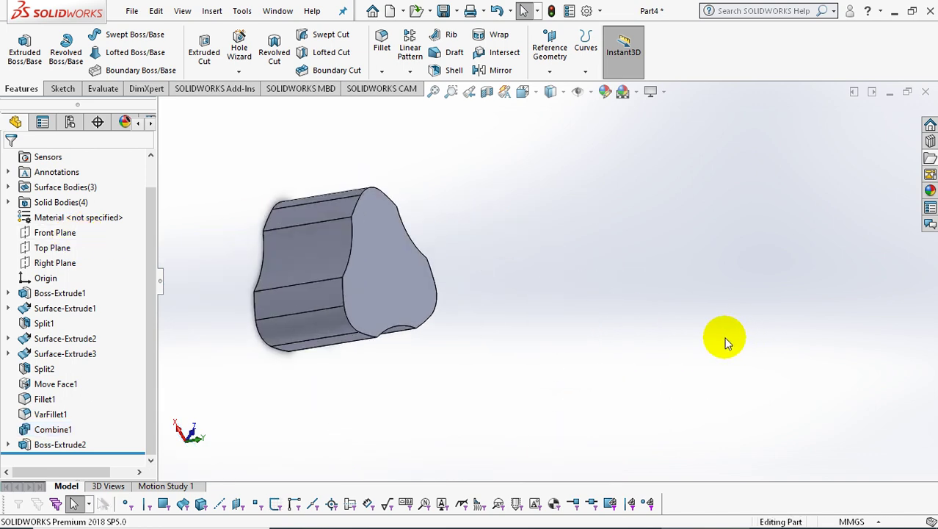
# Round both end faces of the trefoil knob with a 1.50 mm fillet (Fillet11)
pyautogui.click(382, 38)
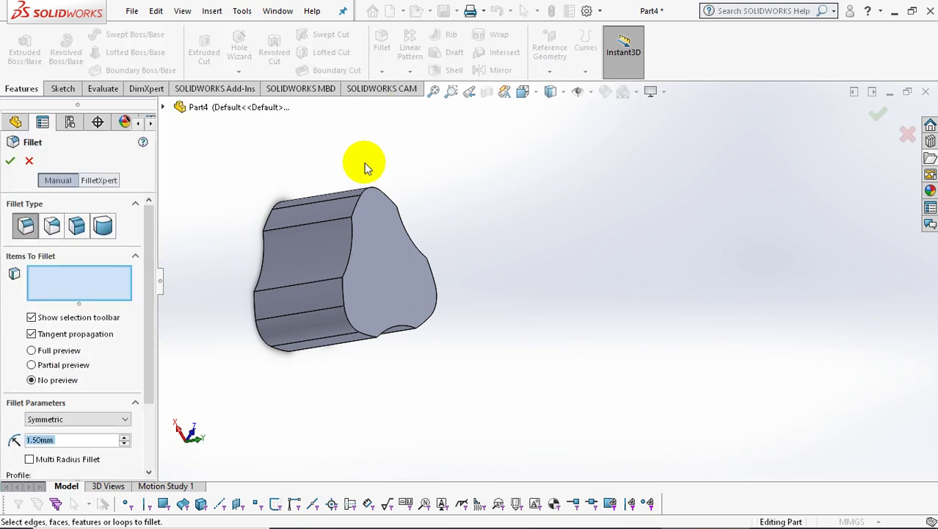
pyautogui.click(419, 283)
pyautogui.moveTo(245, 310); pyautogui.dragTo(295, 307, button='middle')
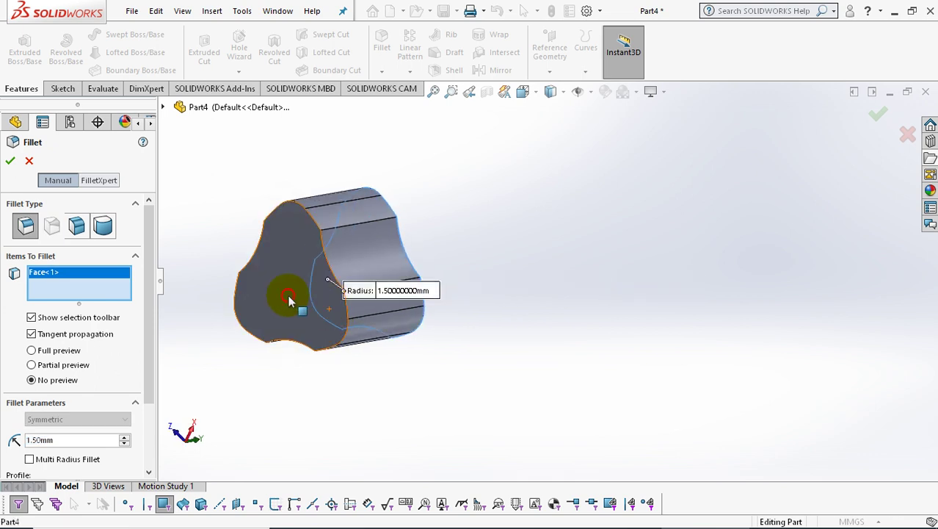
pyautogui.click(290, 300)
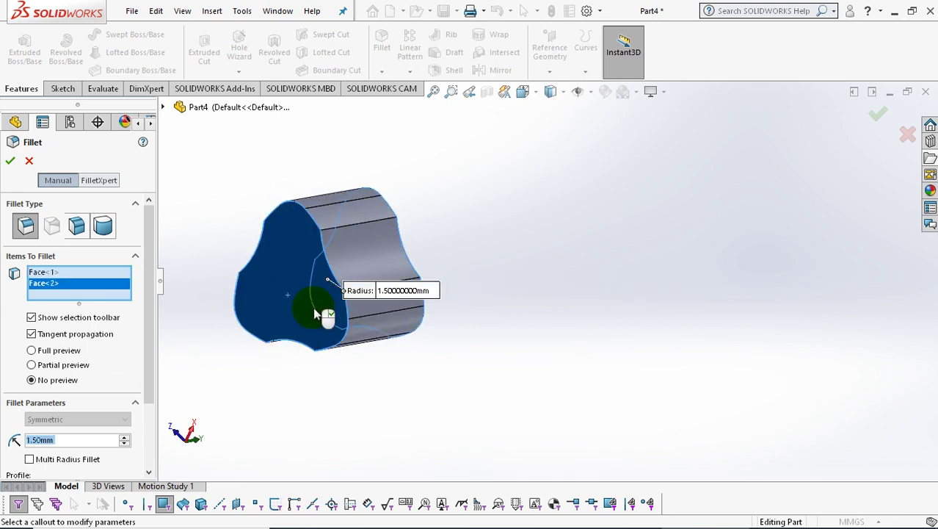
pyautogui.click(11, 162)
pyautogui.moveTo(560, 263)
pyautogui.mouseDown(button='middle')
pyautogui.moveTo(611, 251)
pyautogui.moveTo(356, 209)
pyautogui.moveTo(285, 224)
pyautogui.moveTo(314, 230)
pyautogui.moveTo(325, 251)
pyautogui.mouseUp(button='middle')
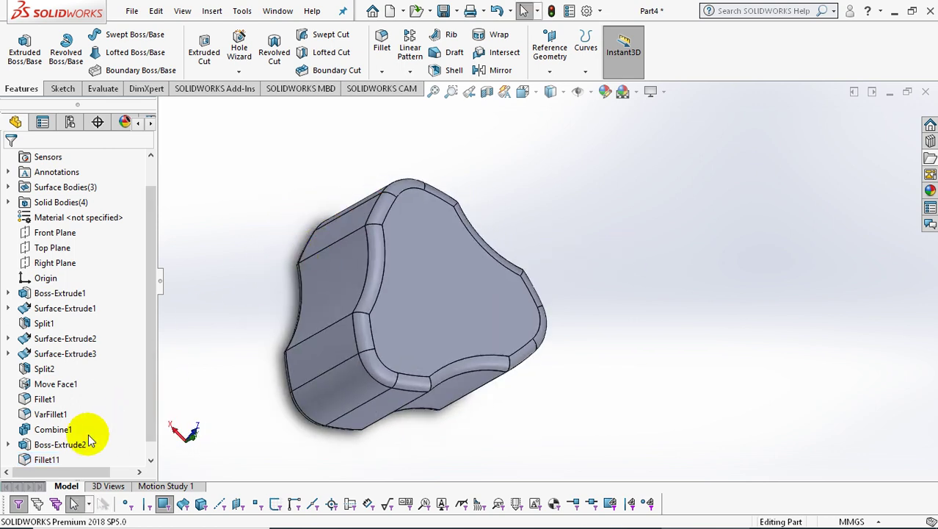
# Show the Combine1 bottle body again and orbit out to view the whole bottle
pyautogui.rightClick(53, 429)
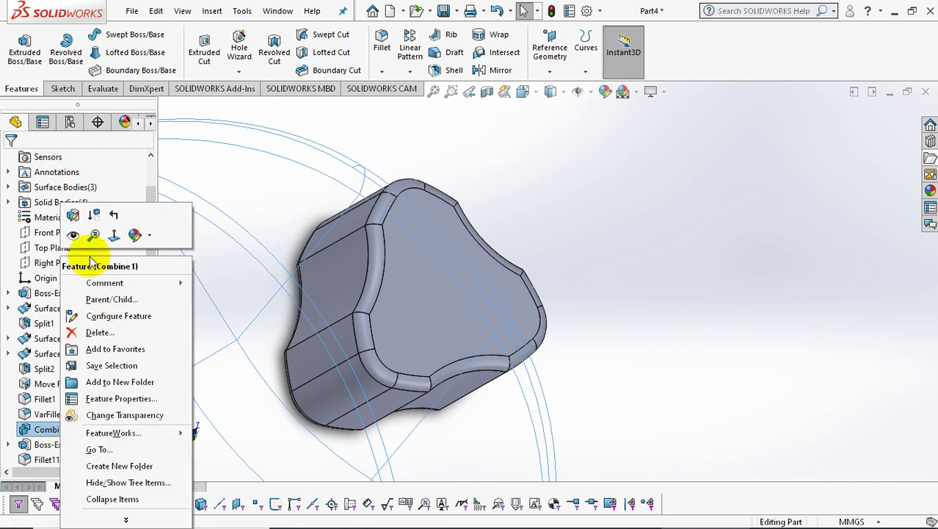
pyautogui.click(75, 235)
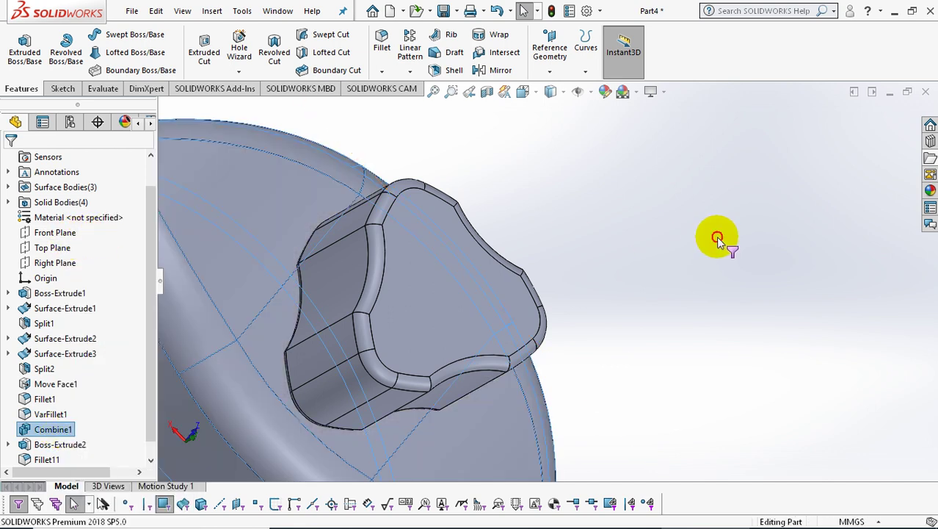
pyautogui.moveTo(718, 239); pyautogui.dragTo(718, 264, button='middle')
pyautogui.scroll(2, 718, 264)
pyautogui.scroll(-2, 683, 294)
pyautogui.moveTo(648, 327)
pyautogui.mouseDown(button='middle')
pyautogui.moveTo(617, 282)
pyautogui.moveTo(692, 303)
pyautogui.moveTo(450, 377)
pyautogui.moveTo(398, 310)
pyautogui.moveTo(491, 297)
pyautogui.moveTo(479, 271)
pyautogui.mouseUp(button='middle')
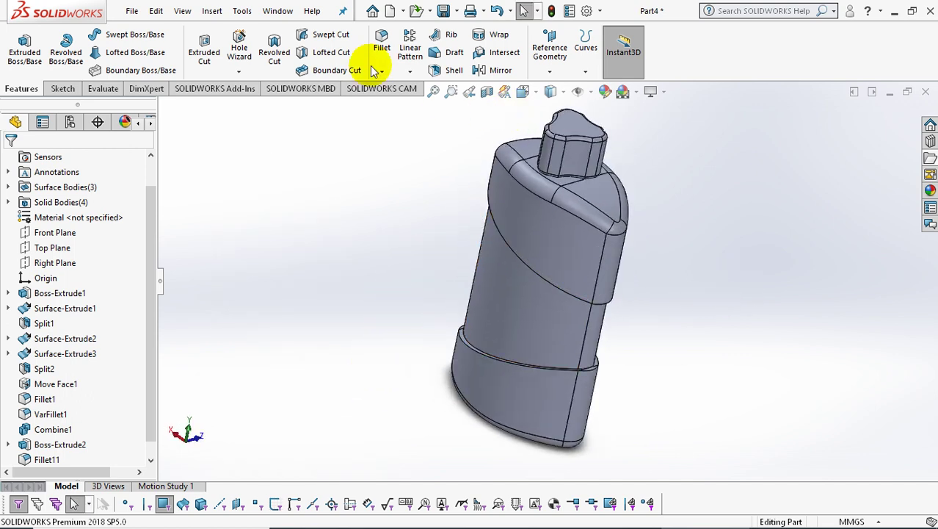
pyautogui.click(213, 12)
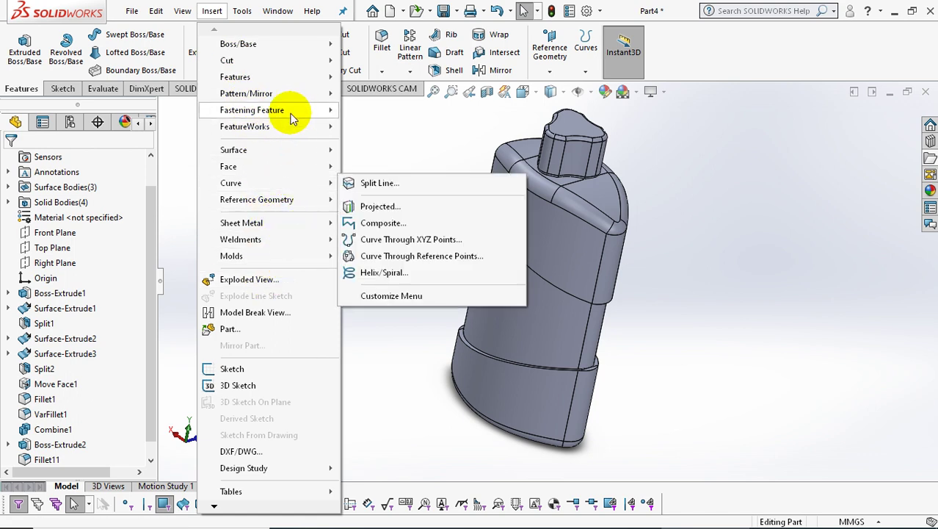
pyautogui.moveTo(235, 77)
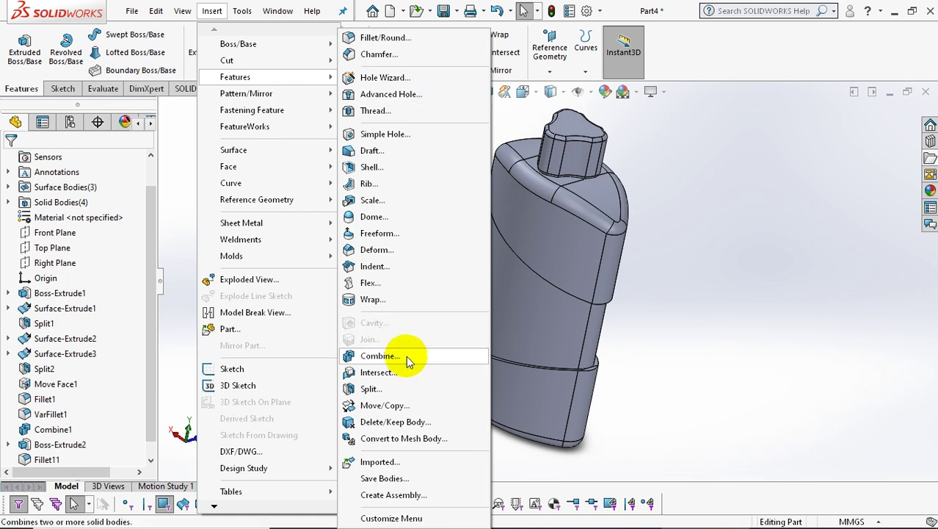
# Add the Fillet11 knob to the Combine1 bottle body in a Combine feature
pyautogui.click(409, 359)
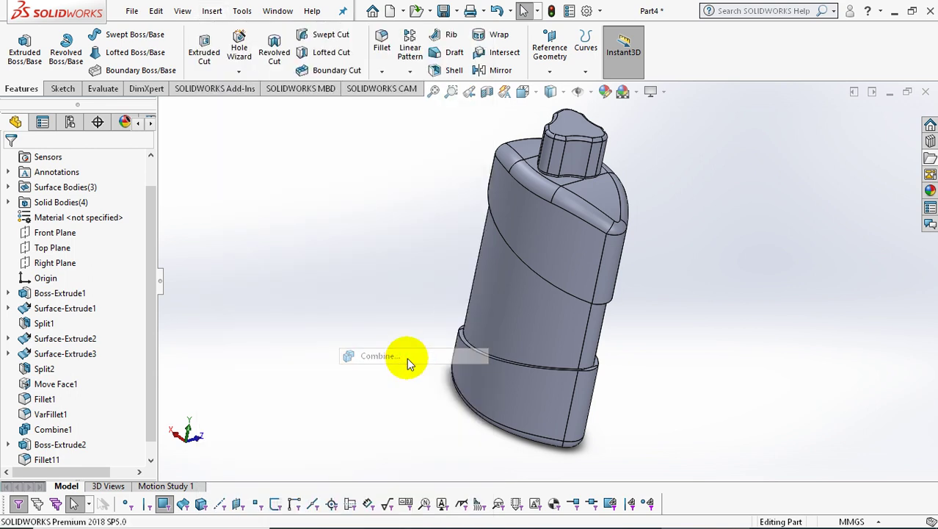
pyautogui.click(489, 292)
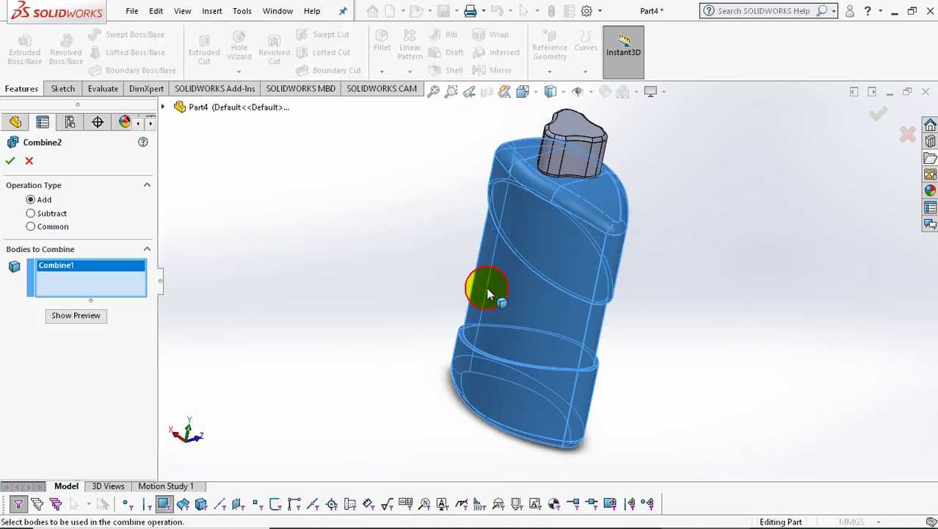
pyautogui.click(565, 160)
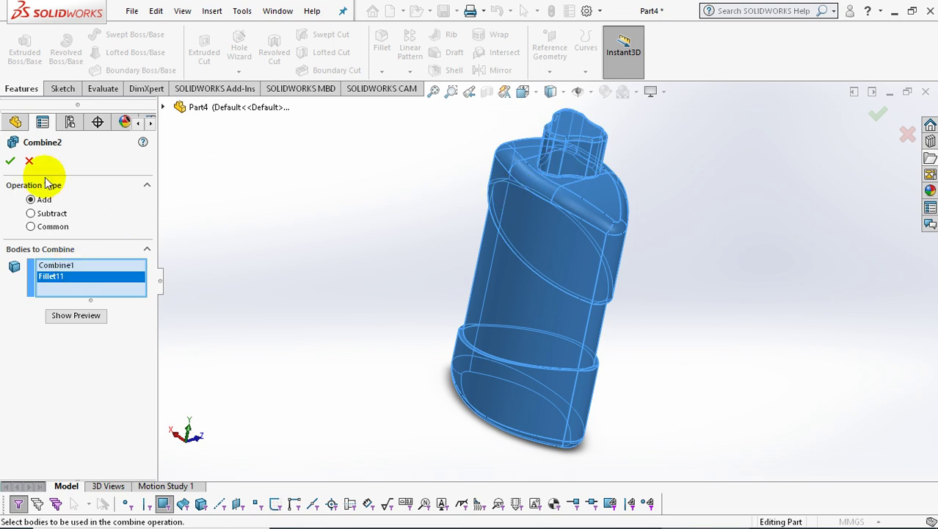
pyautogui.click(11, 163)
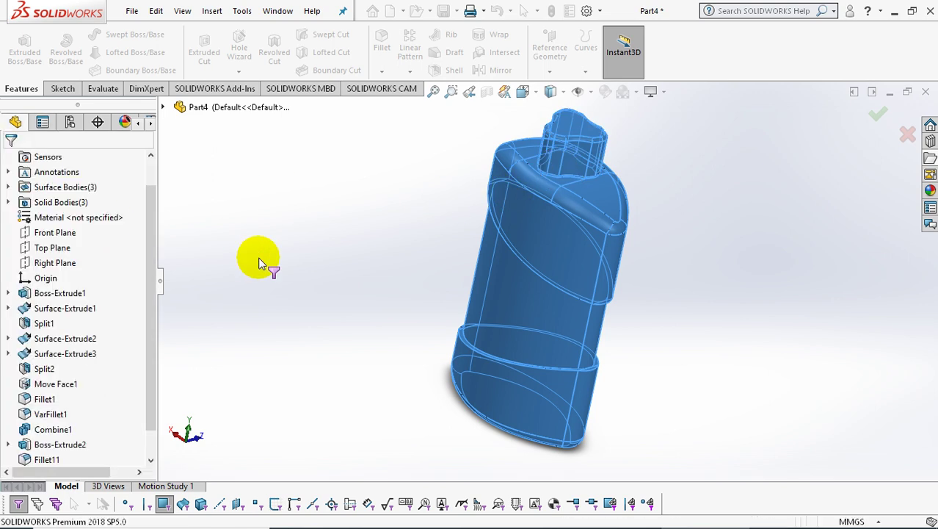